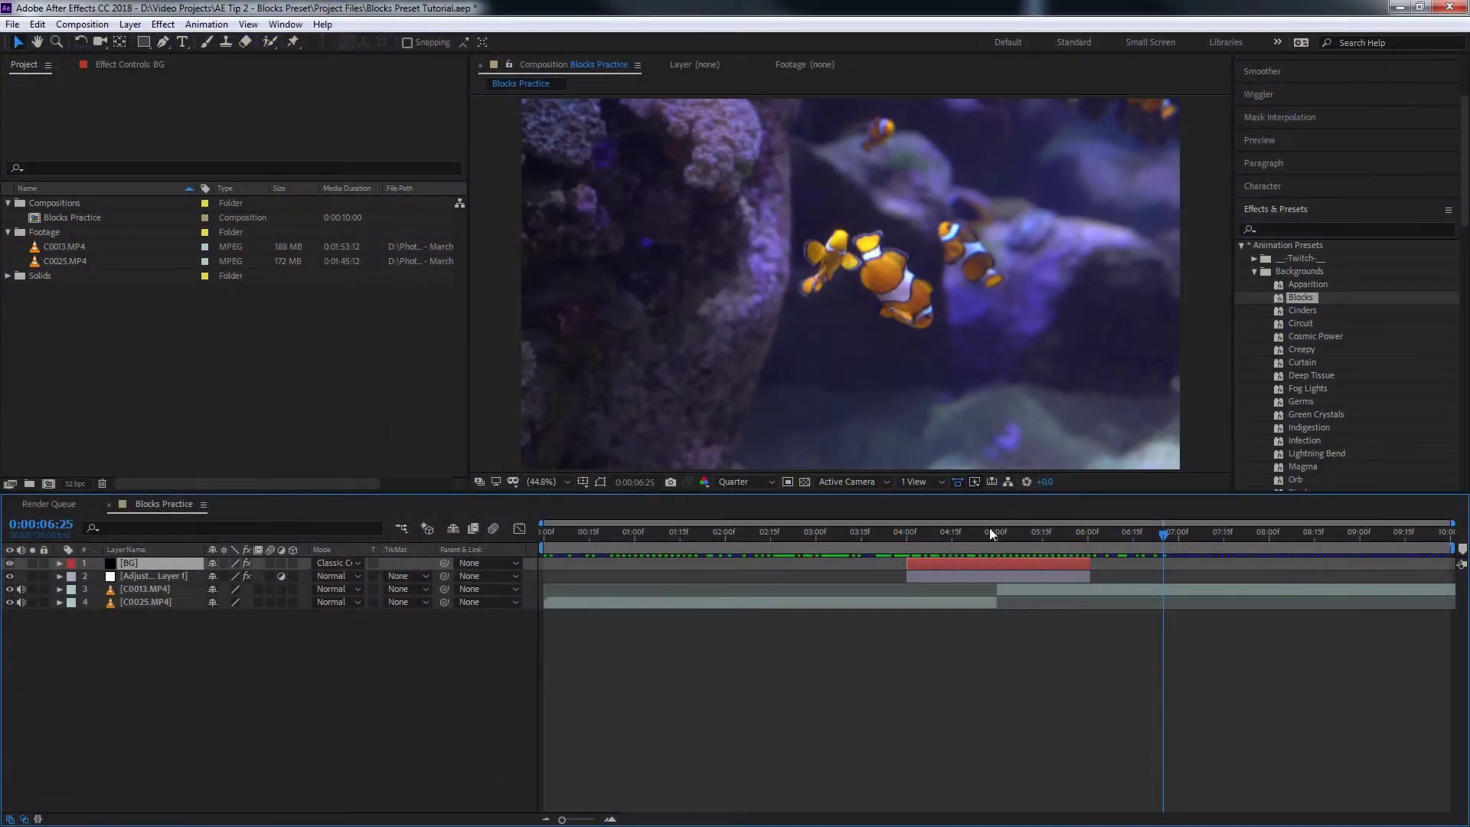
- Play back and scrub the Blocks preset transition to see how the blocks appear
left_click_drag(942, 538, 906, 536)
key("space")
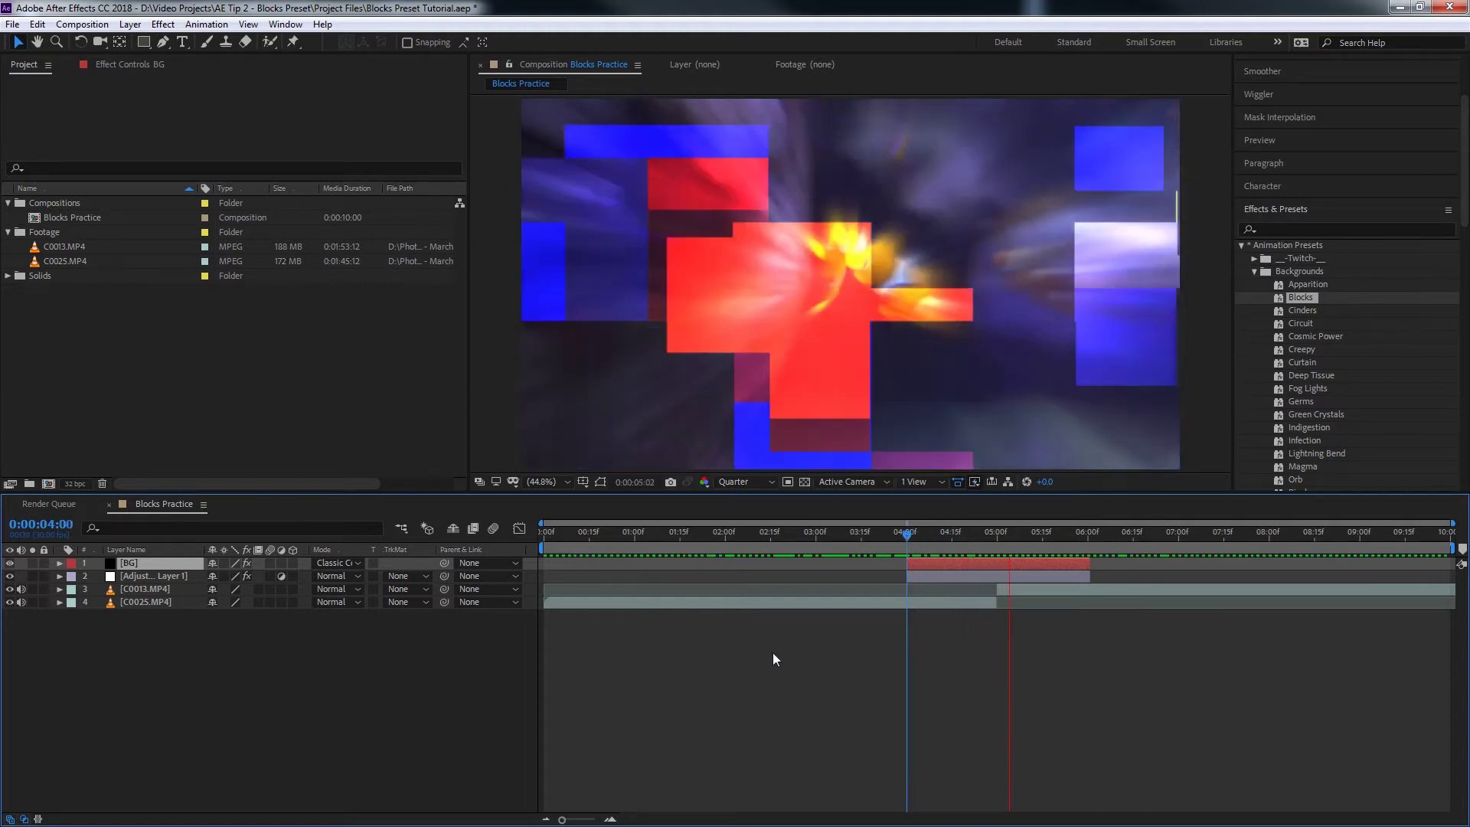
left_click_drag(977, 534, 908, 558)
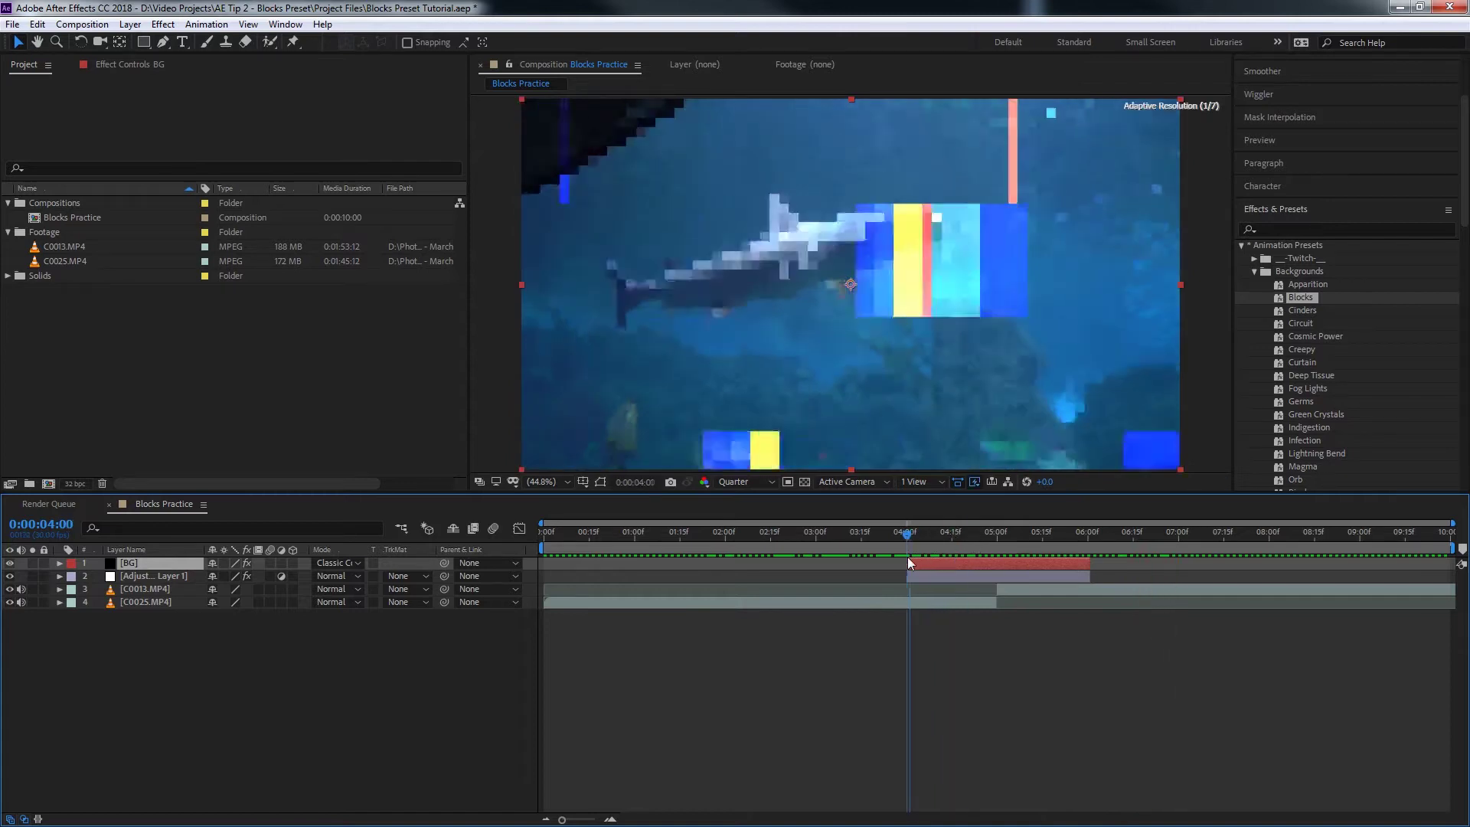
left_click(1255, 272)
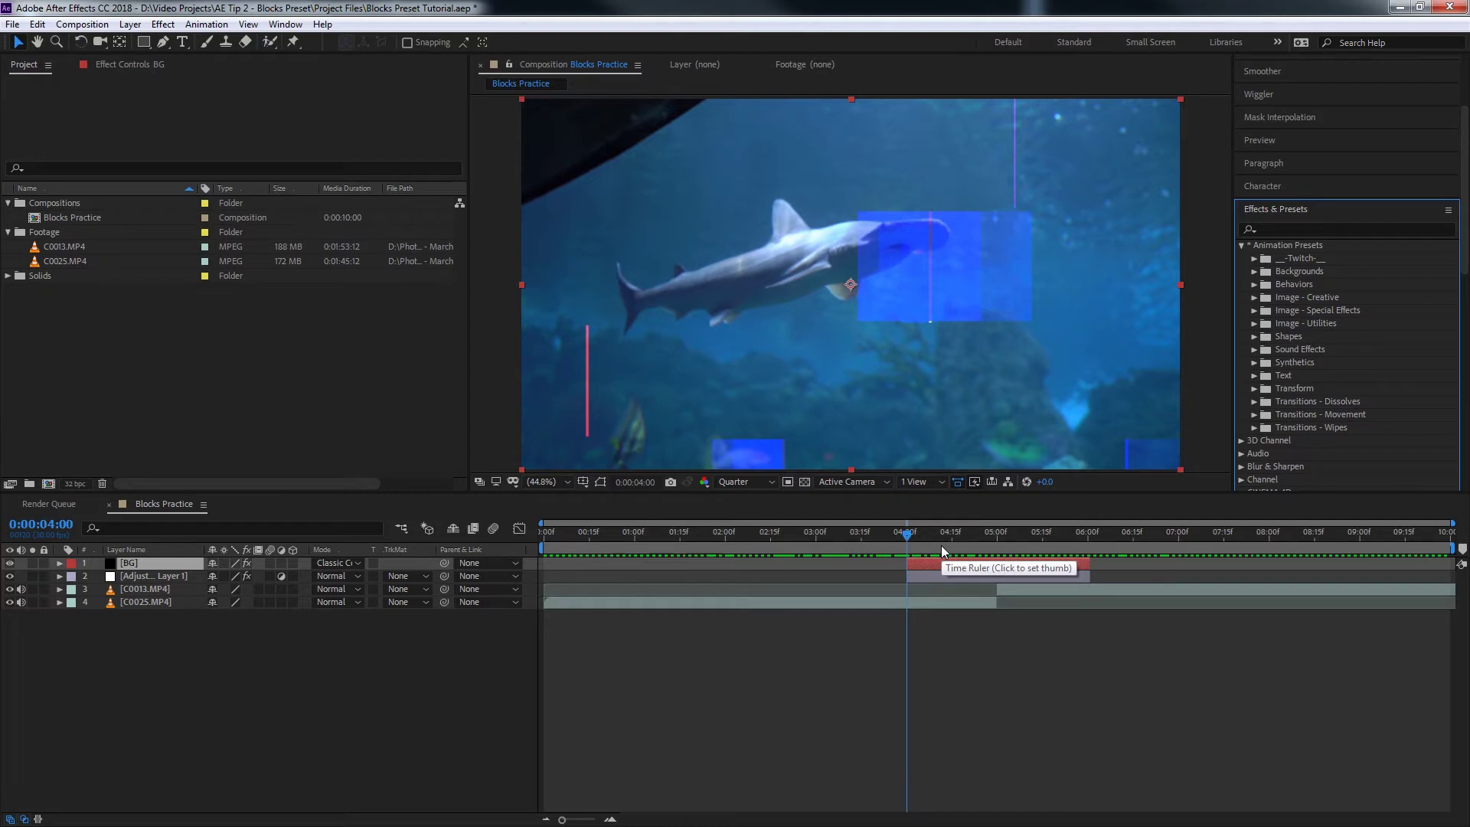
left_click_drag(914, 544, 883, 540)
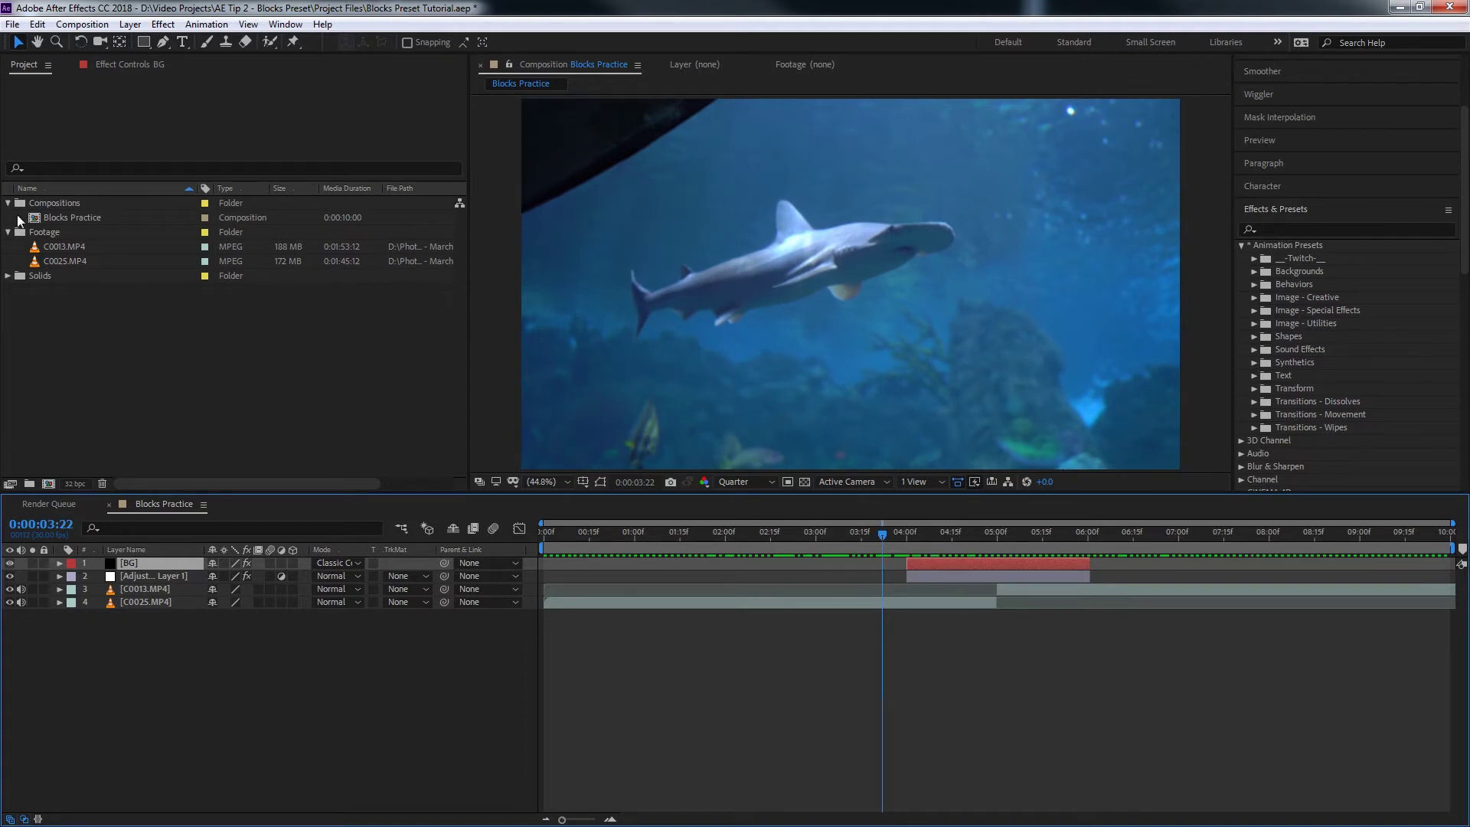
- Create a new composition named 'Tutorial Comp' in the Compositions folder at Quarter resolution
left_click(62, 204)
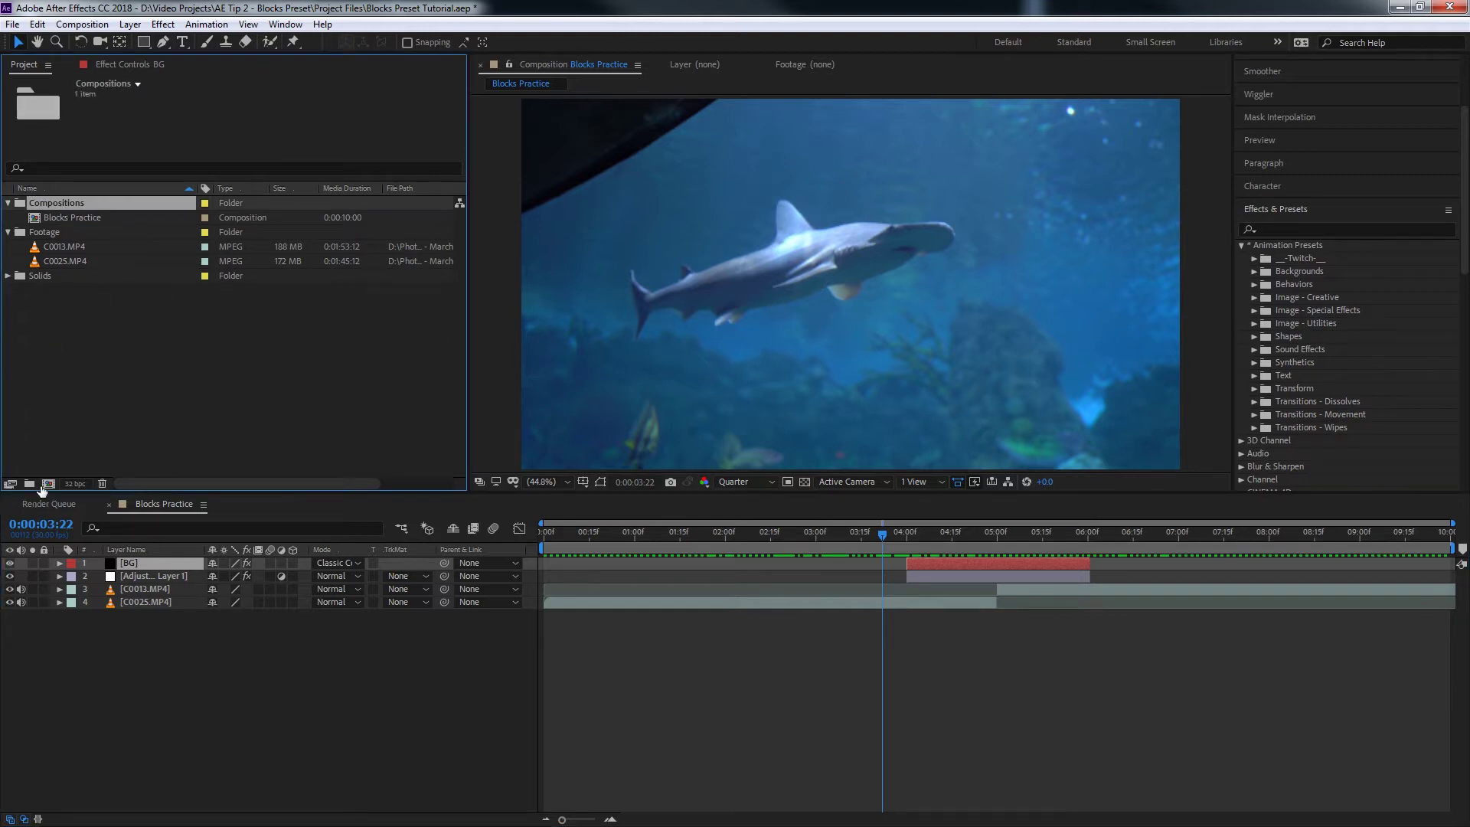
left_click(48, 484)
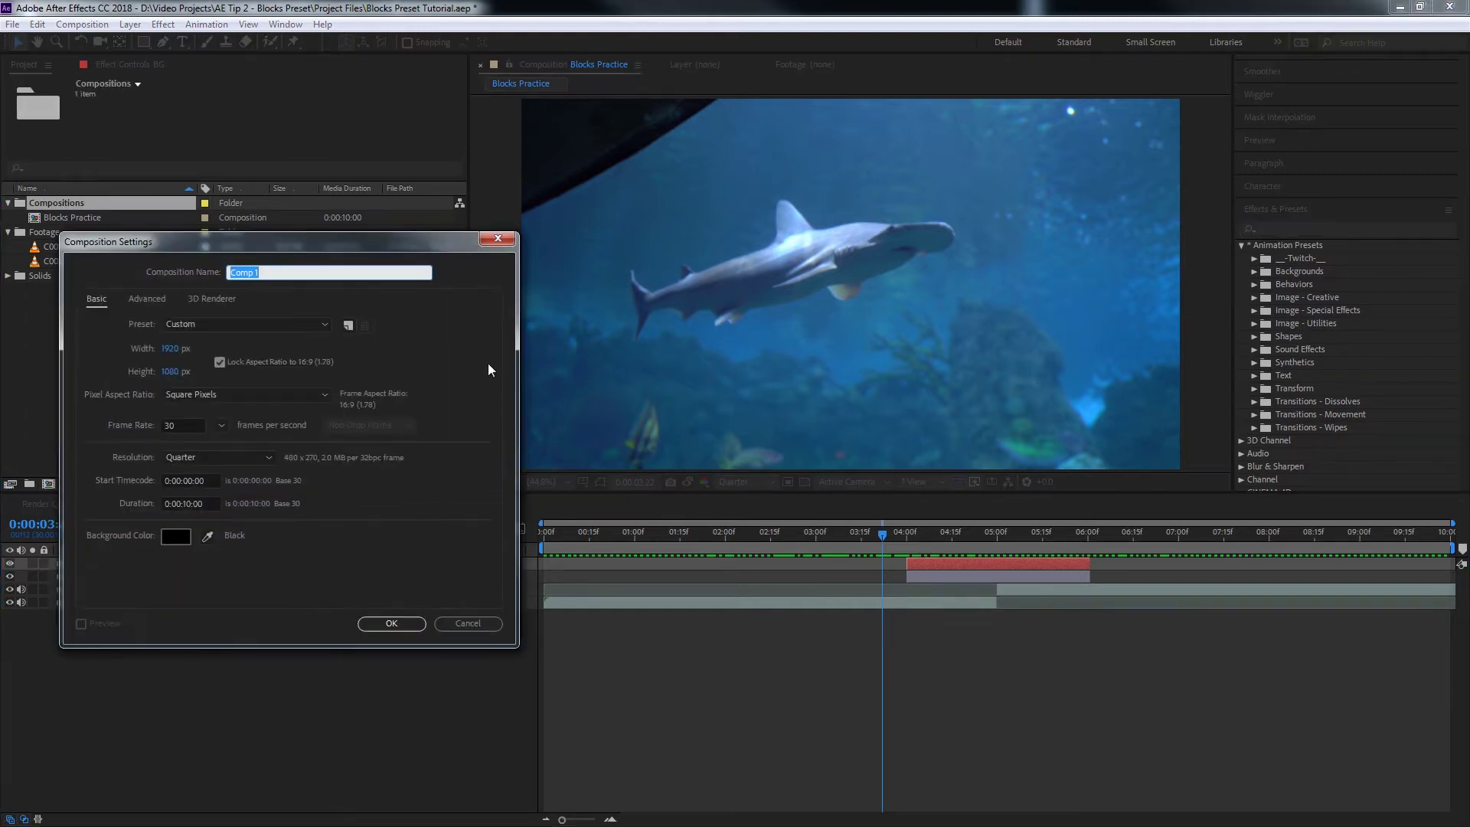
type("Tutorial Comp")
left_click(235, 456)
left_click(200, 520)
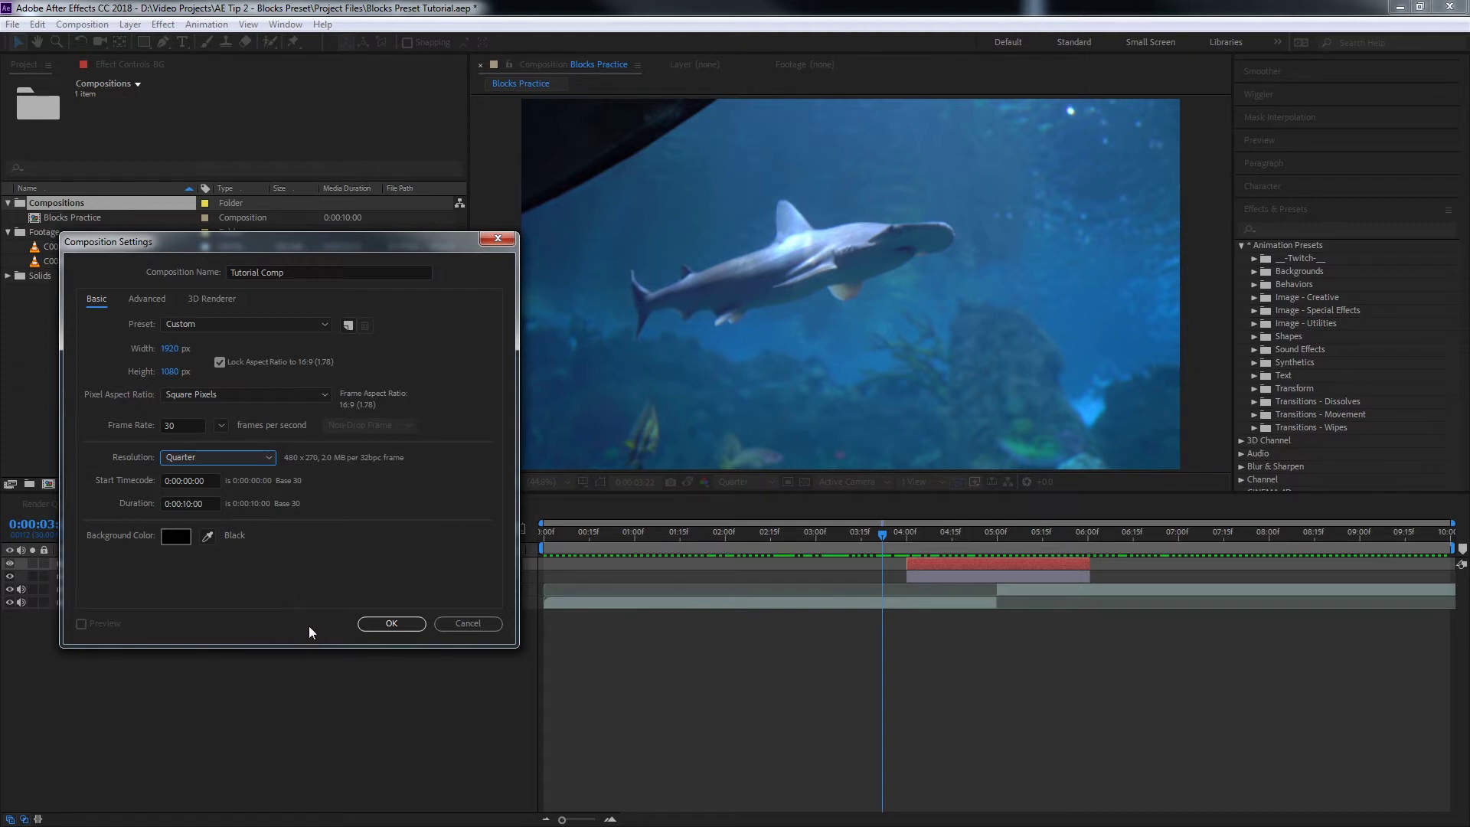
left_click(390, 624)
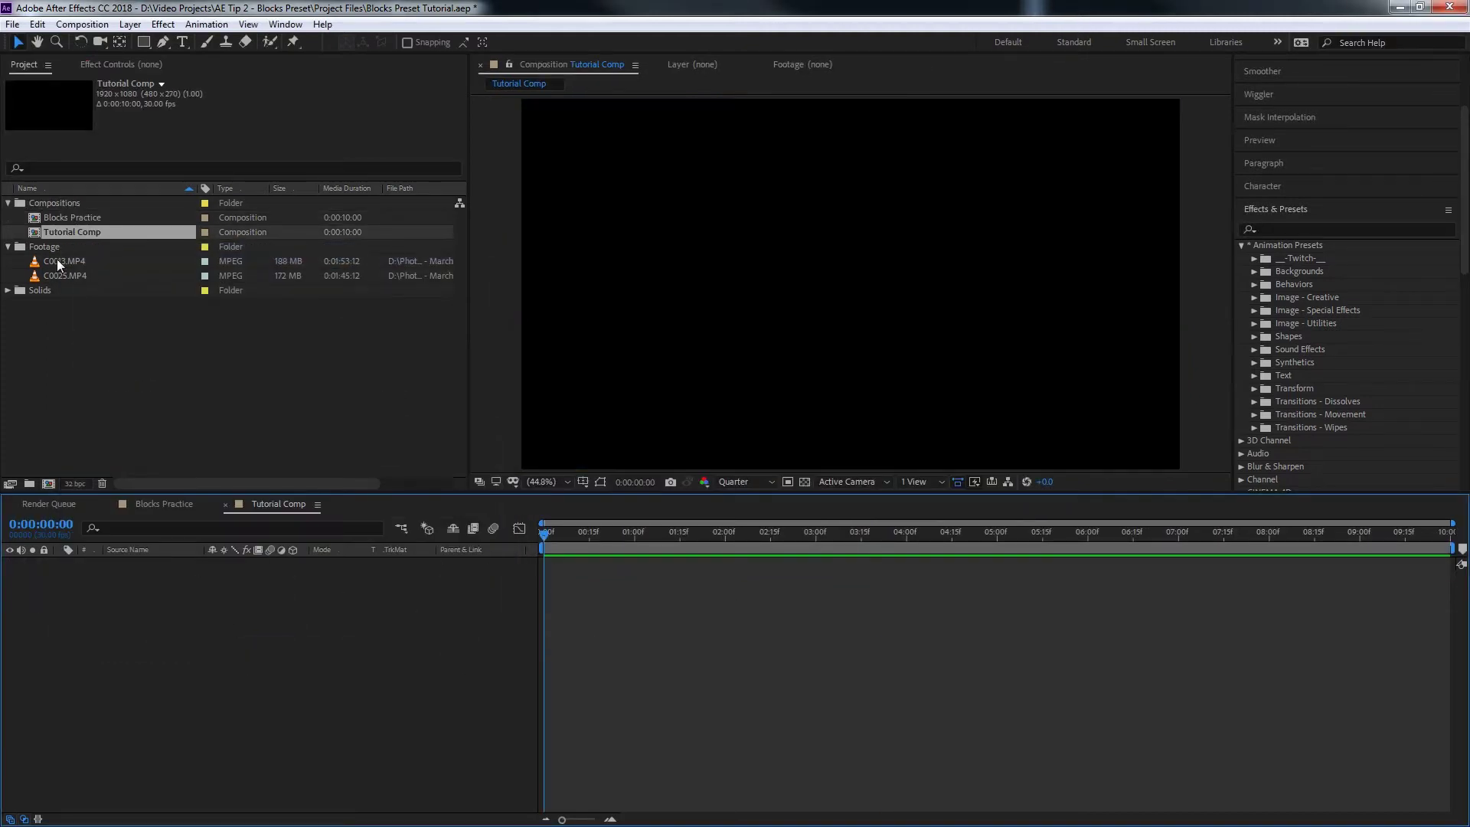
- Add C0013.MP4 and C0025.MP4 to Tutorial Comp and set the time to 5:00
left_click(63, 261)
left_click(70, 277, "shift")
left_click_drag(81, 259, 170, 579)
left_click(993, 532)
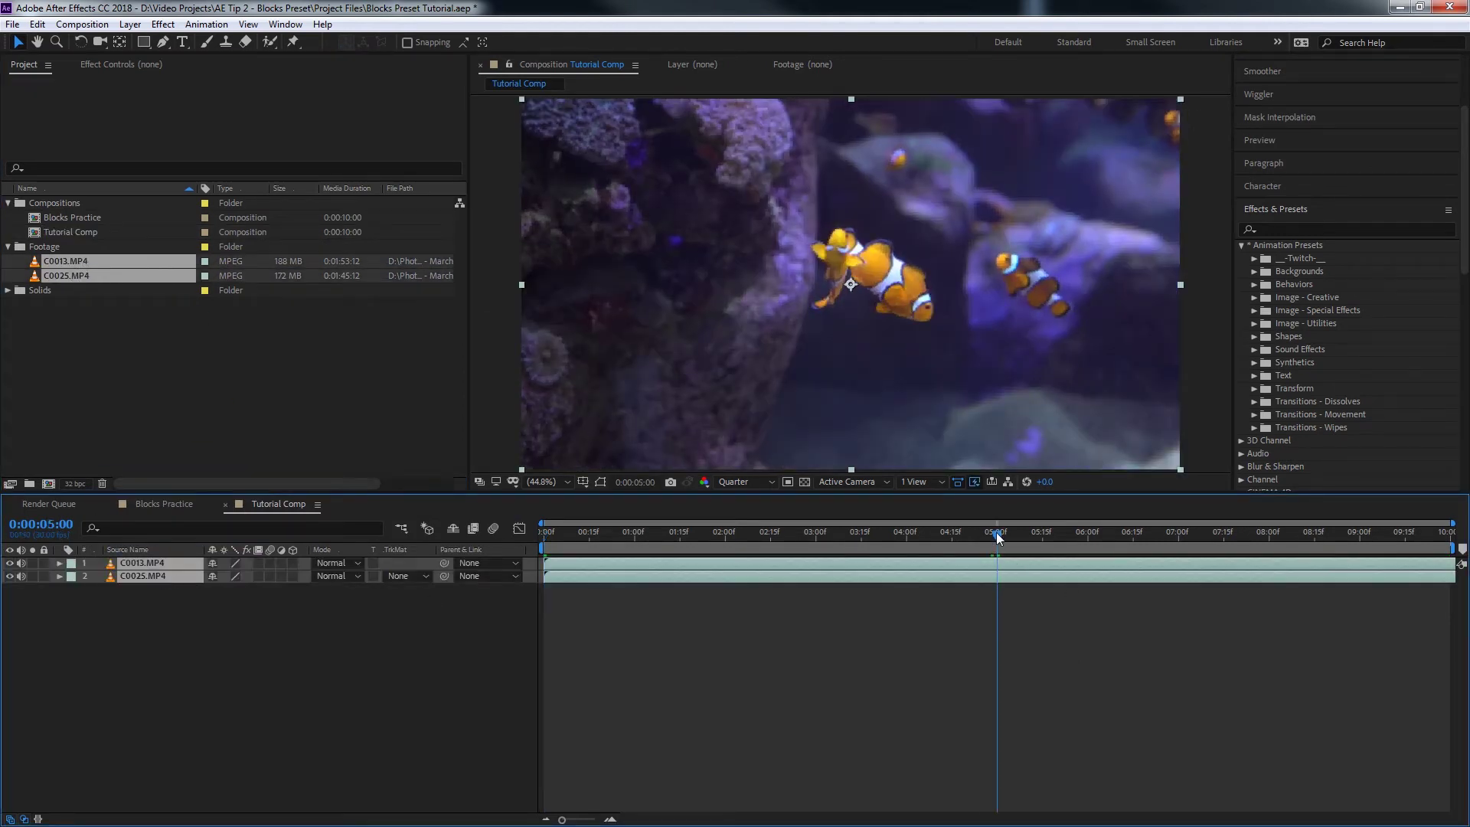
left_click(846, 676)
- Bring the C0025.MP4 shark layer to the top and trim it to end at 5:00
left_click(988, 567)
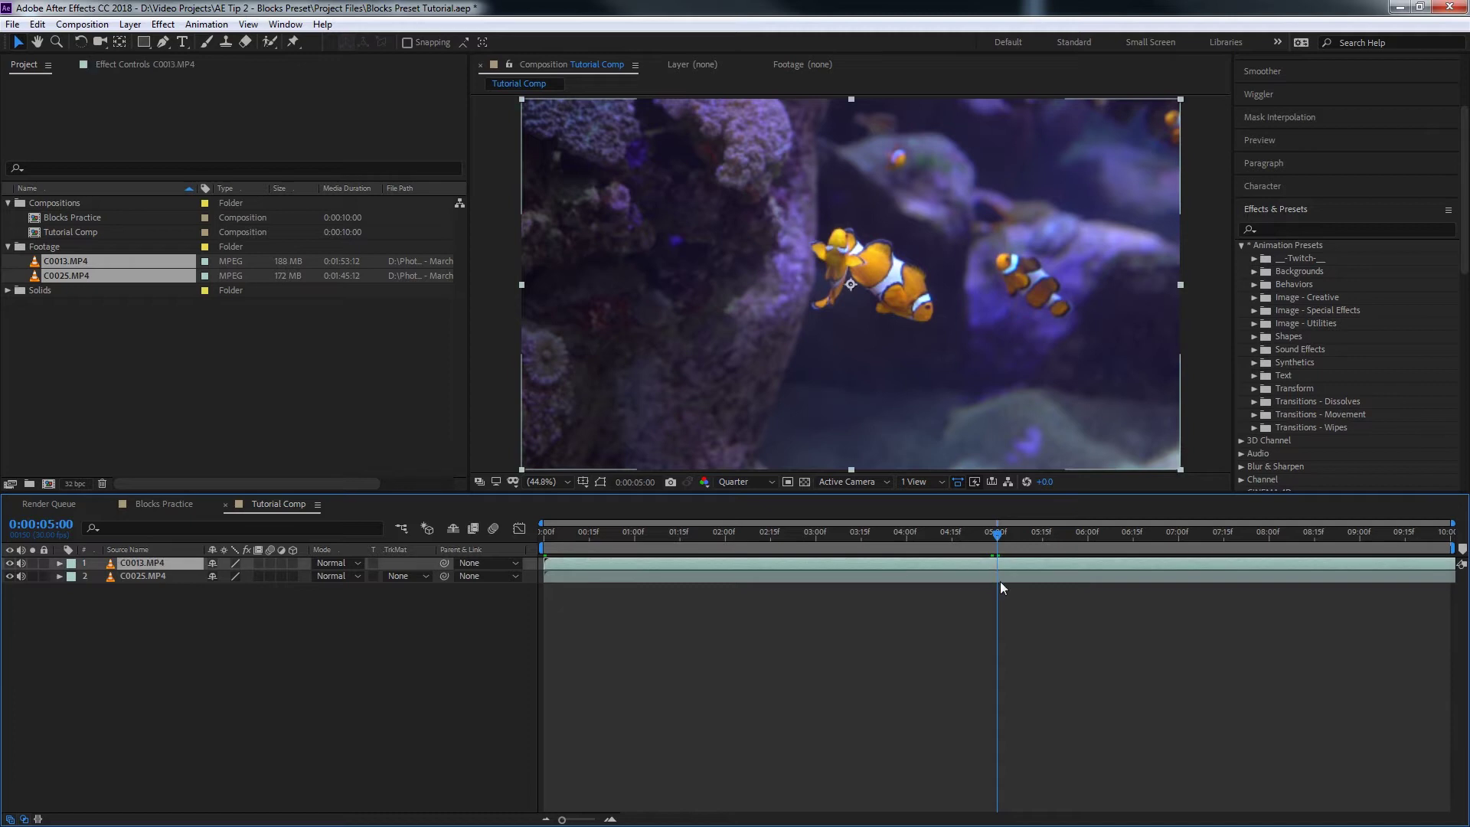
left_click(1000, 581)
key("ctrl+bracketright")
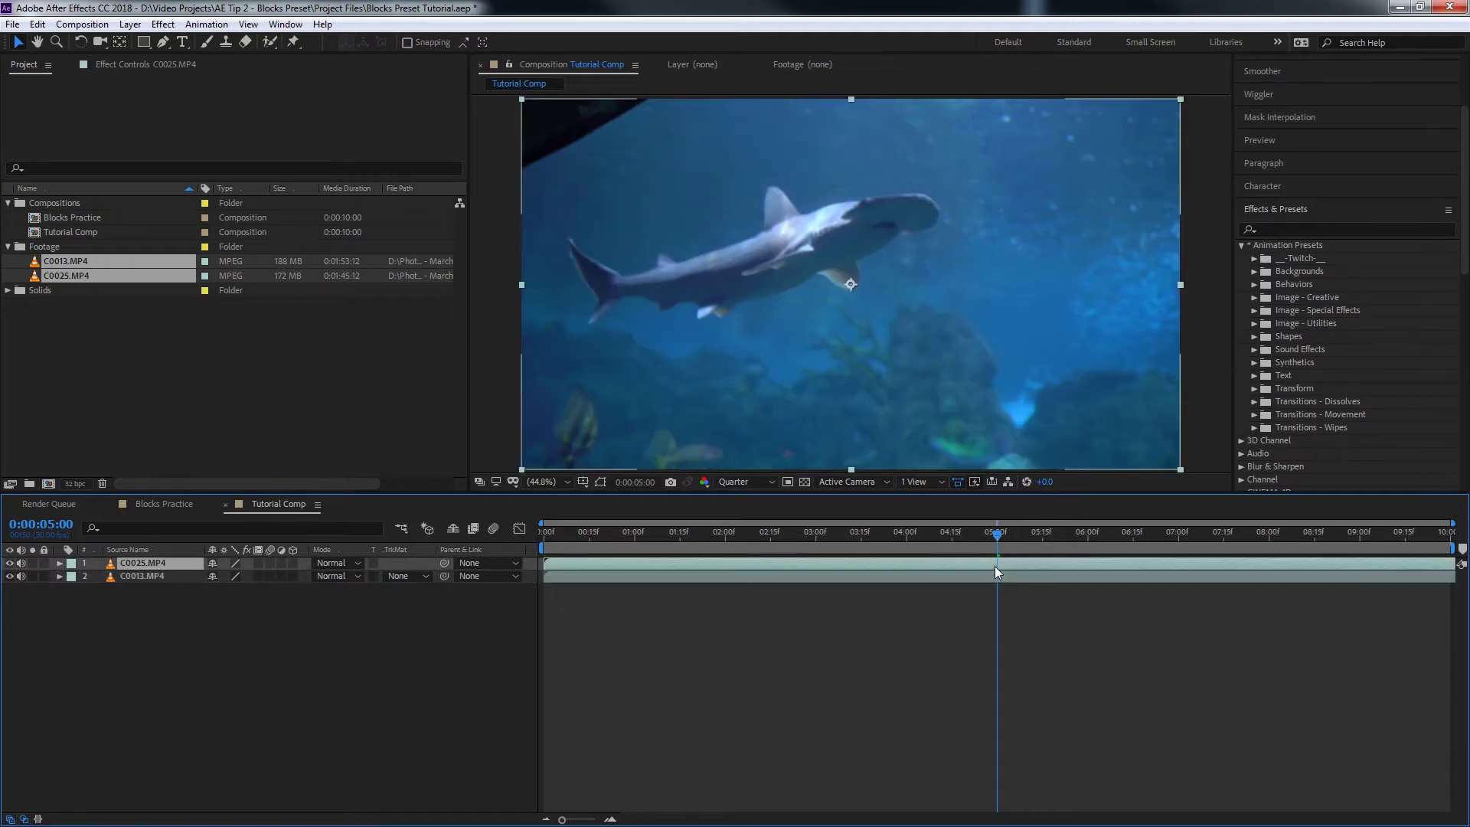
key("alt+bracketright")
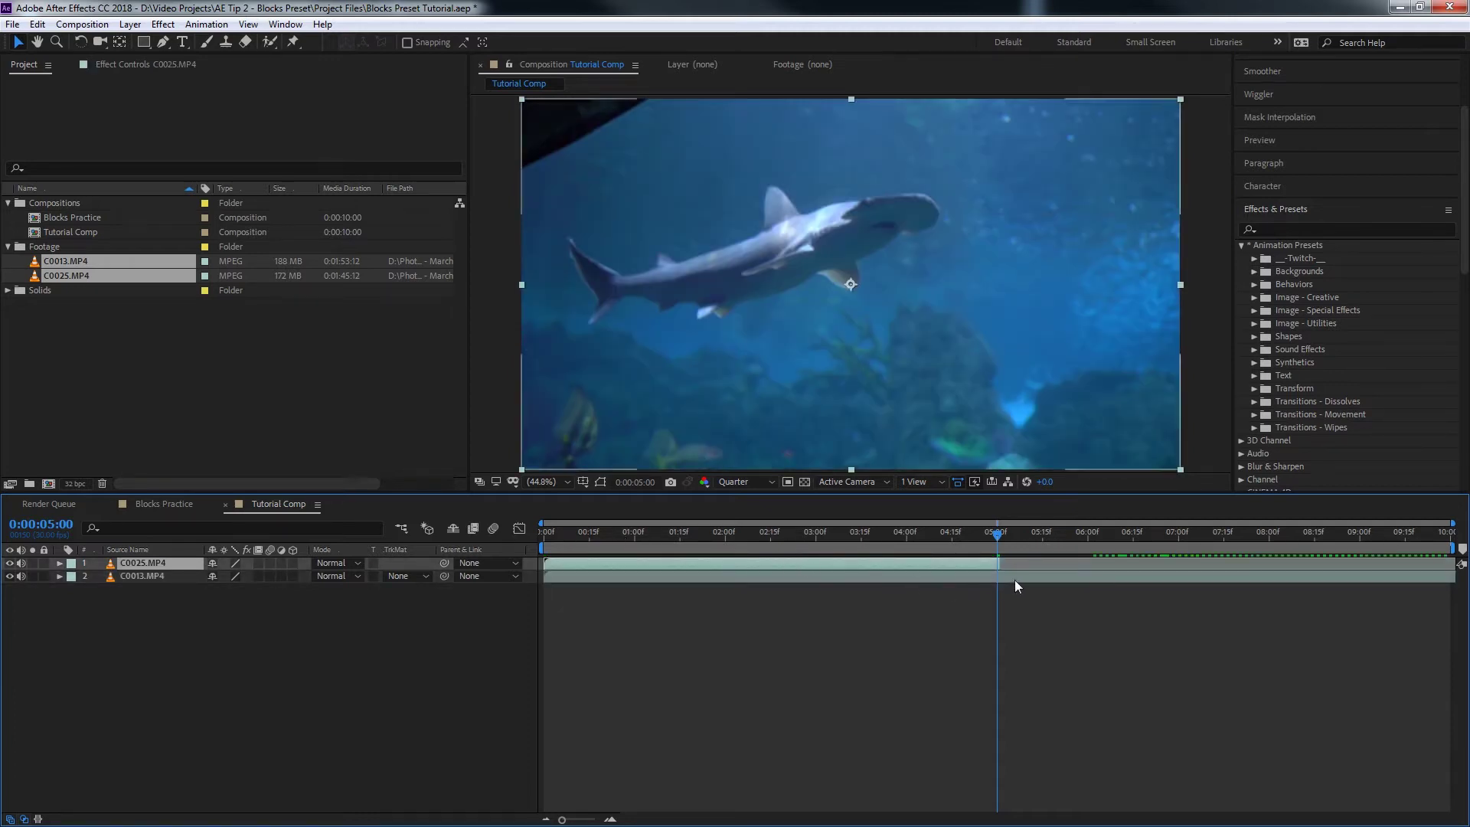
- Bring the C0013.MP4 clownfish layer to the top and trim it to start at 5:00
left_click(931, 574)
key("ctrl+bracketright")
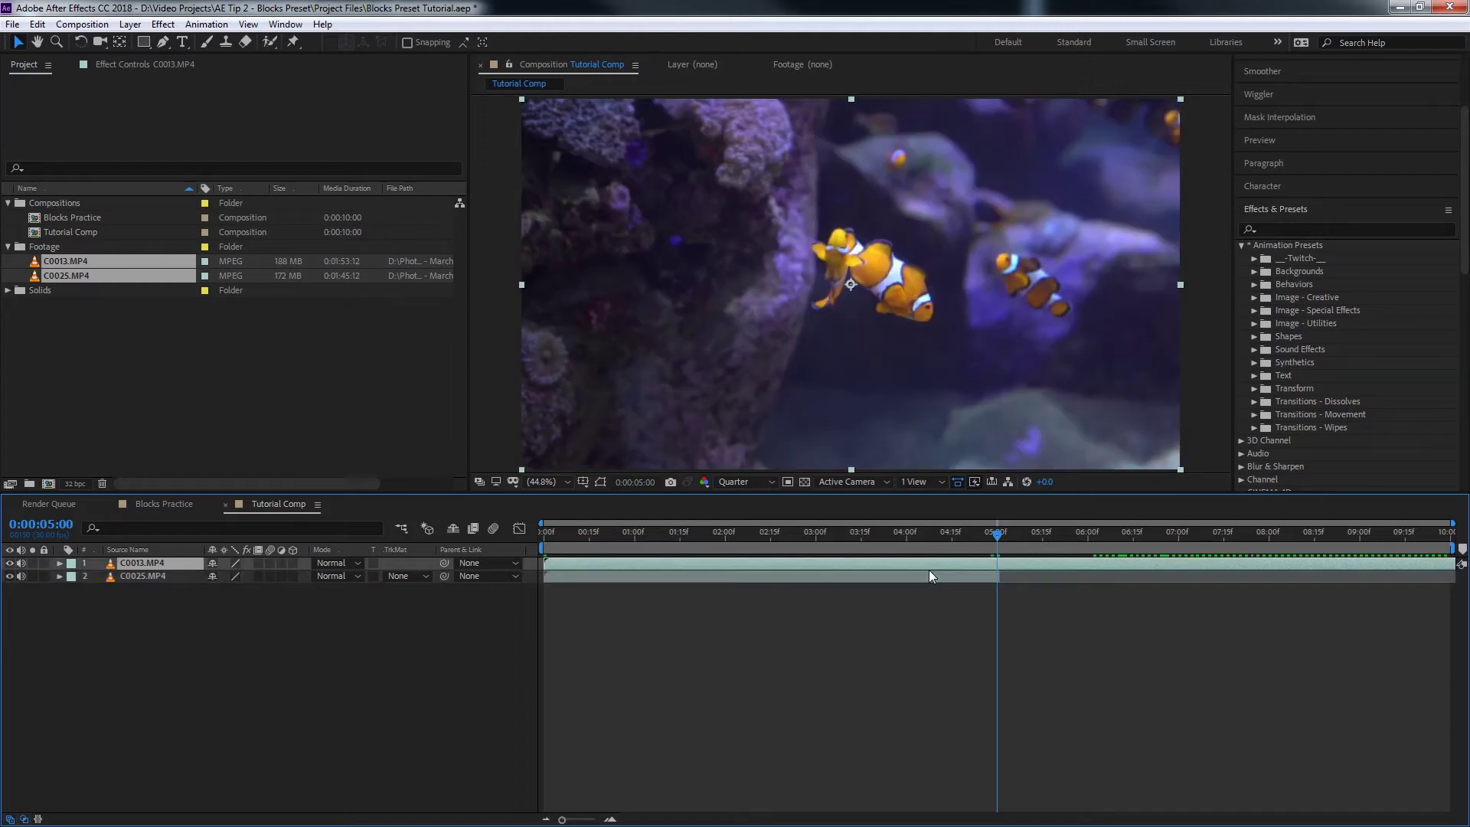
key("alt+bracketleft")
mouse_move(997, 541)
left_mouse_down()
mouse_move(1023, 540)
mouse_move(968, 544)
mouse_move(997, 544)
left_mouse_up()
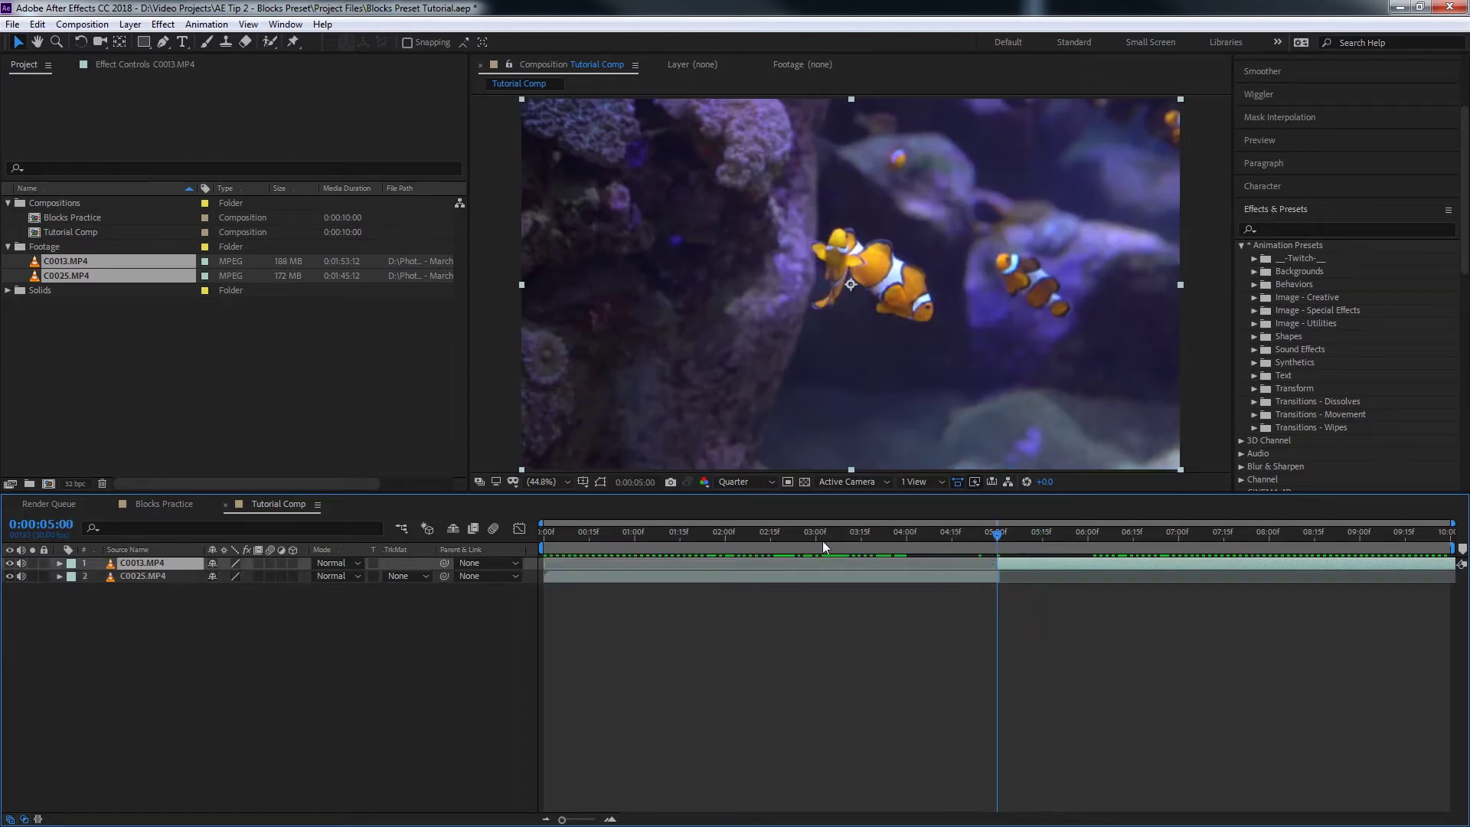
left_click(750, 705)
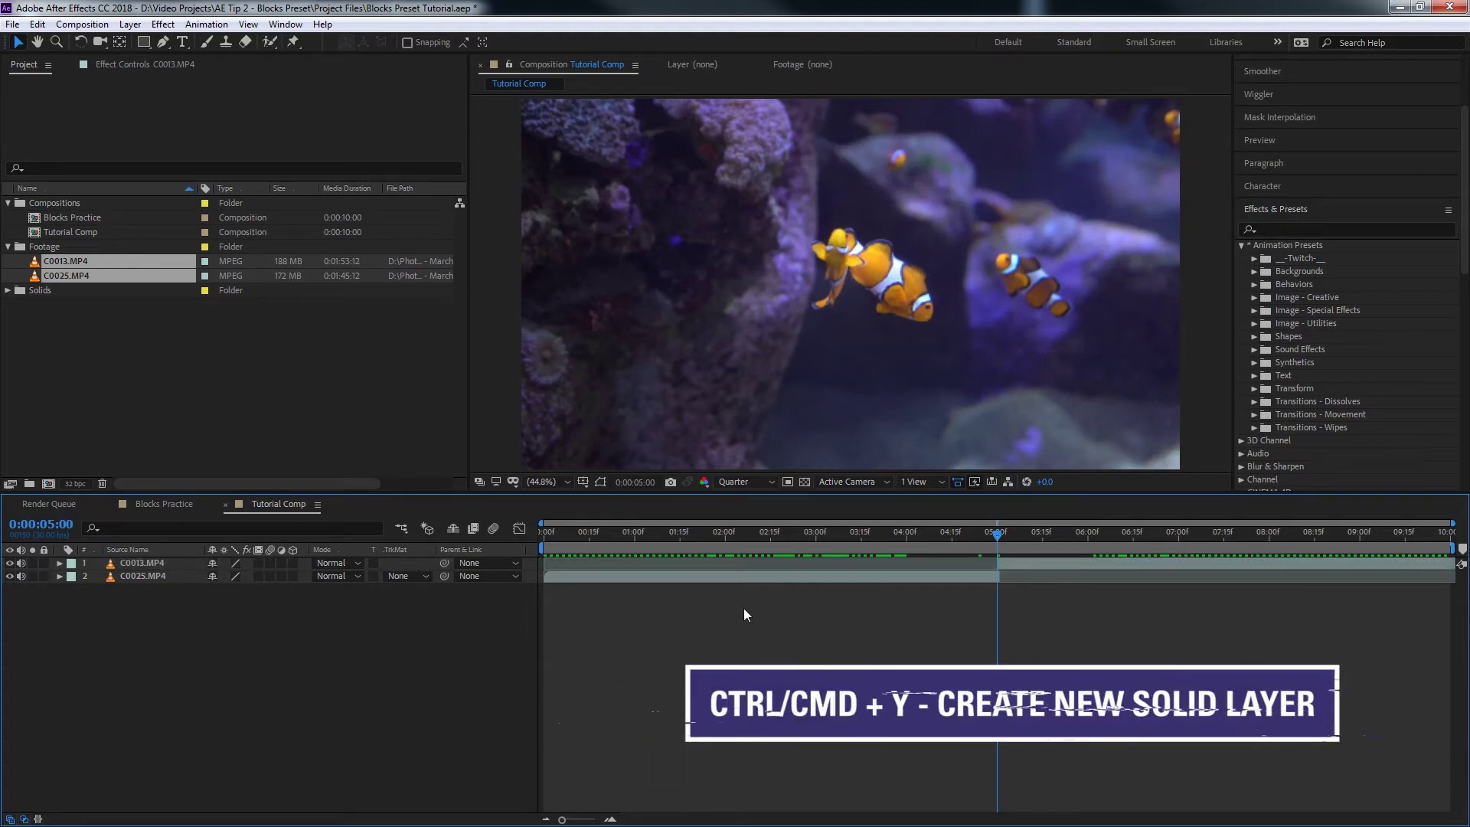
- Add a black solid with Ctrl+Y and apply the Backgrounds > Blocks preset to Black Solid 2
key("ctrl+y")
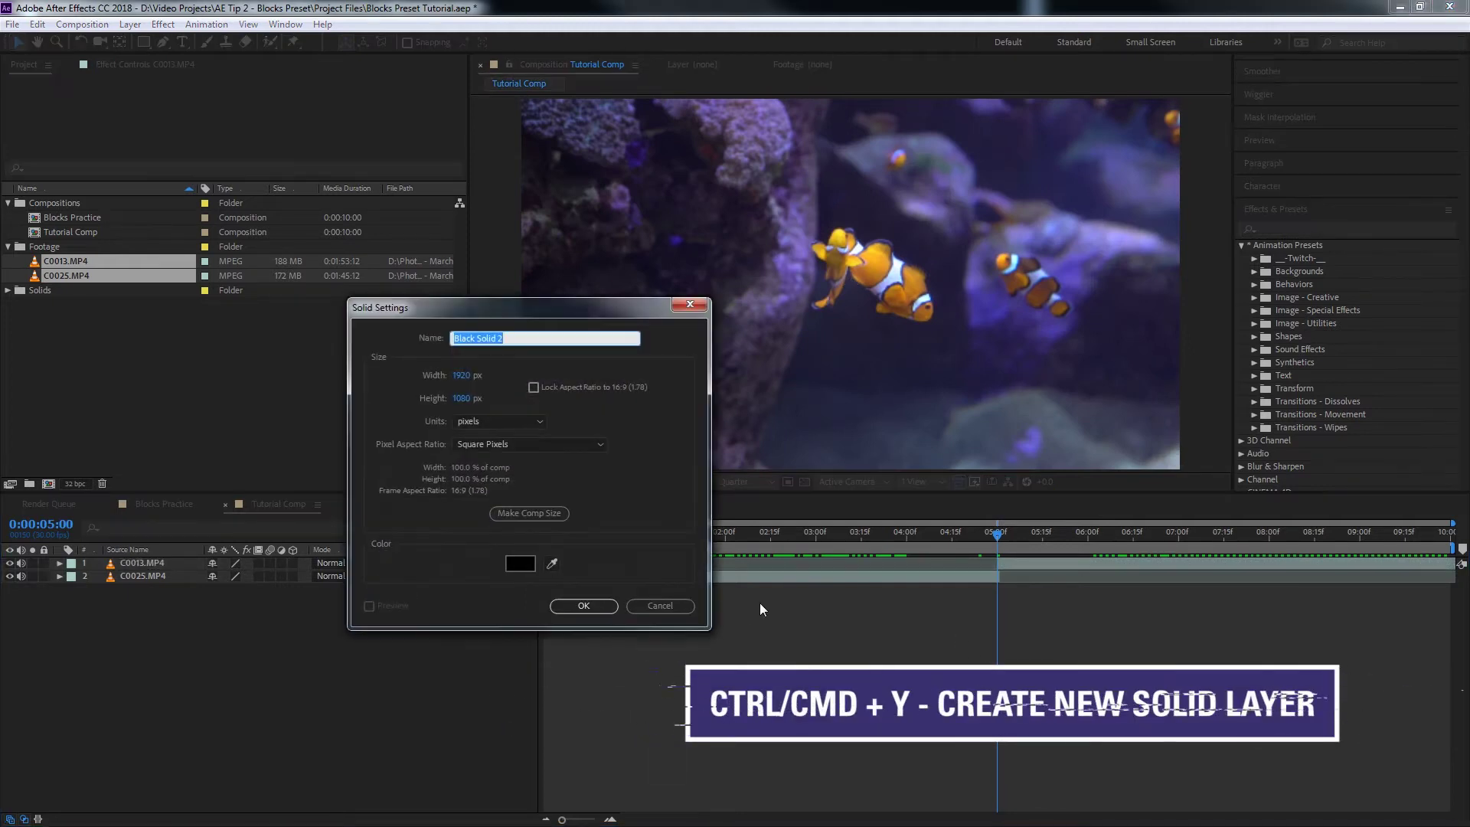
left_click(583, 606)
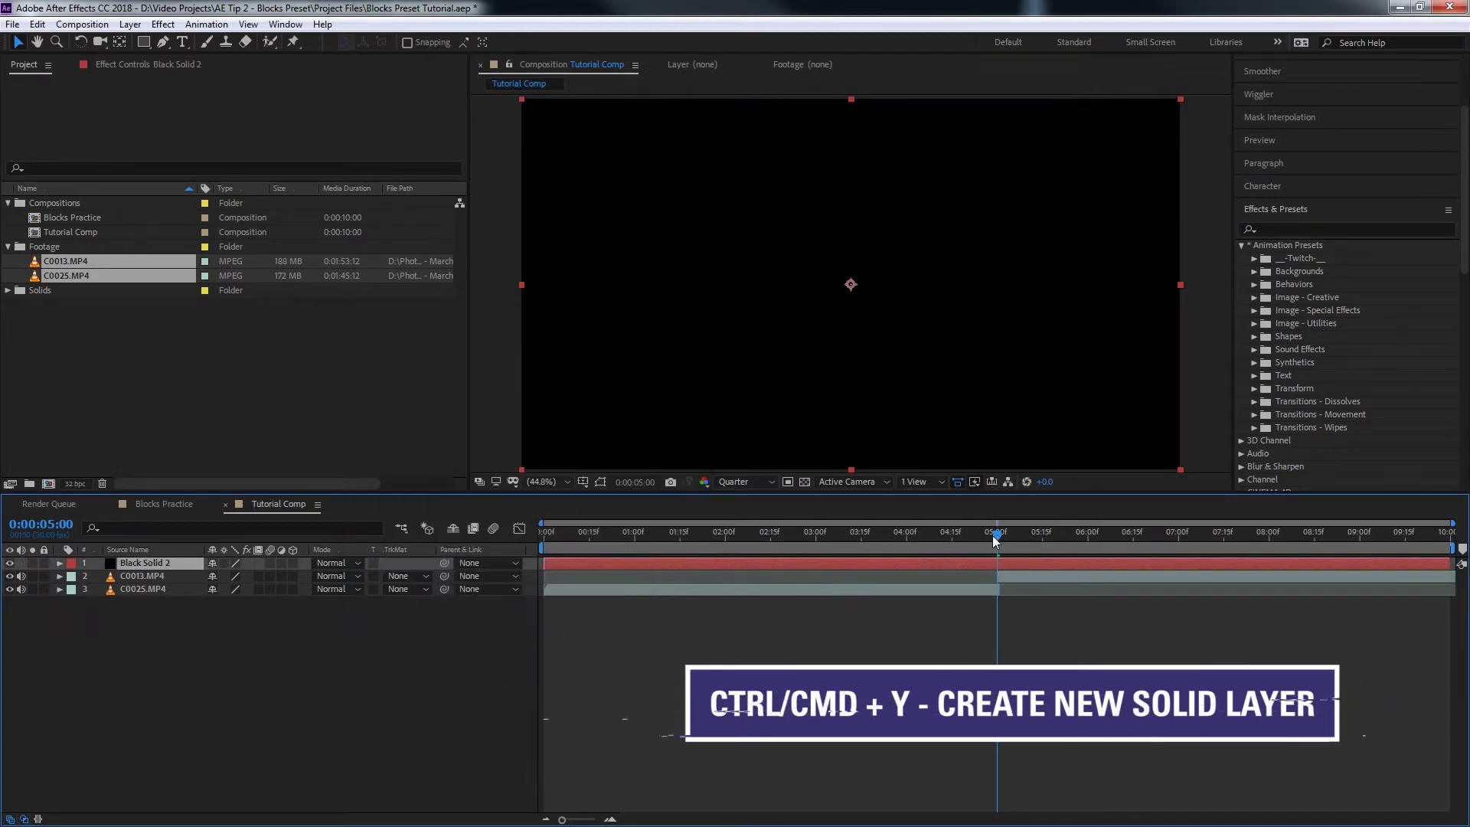
left_click(1241, 245)
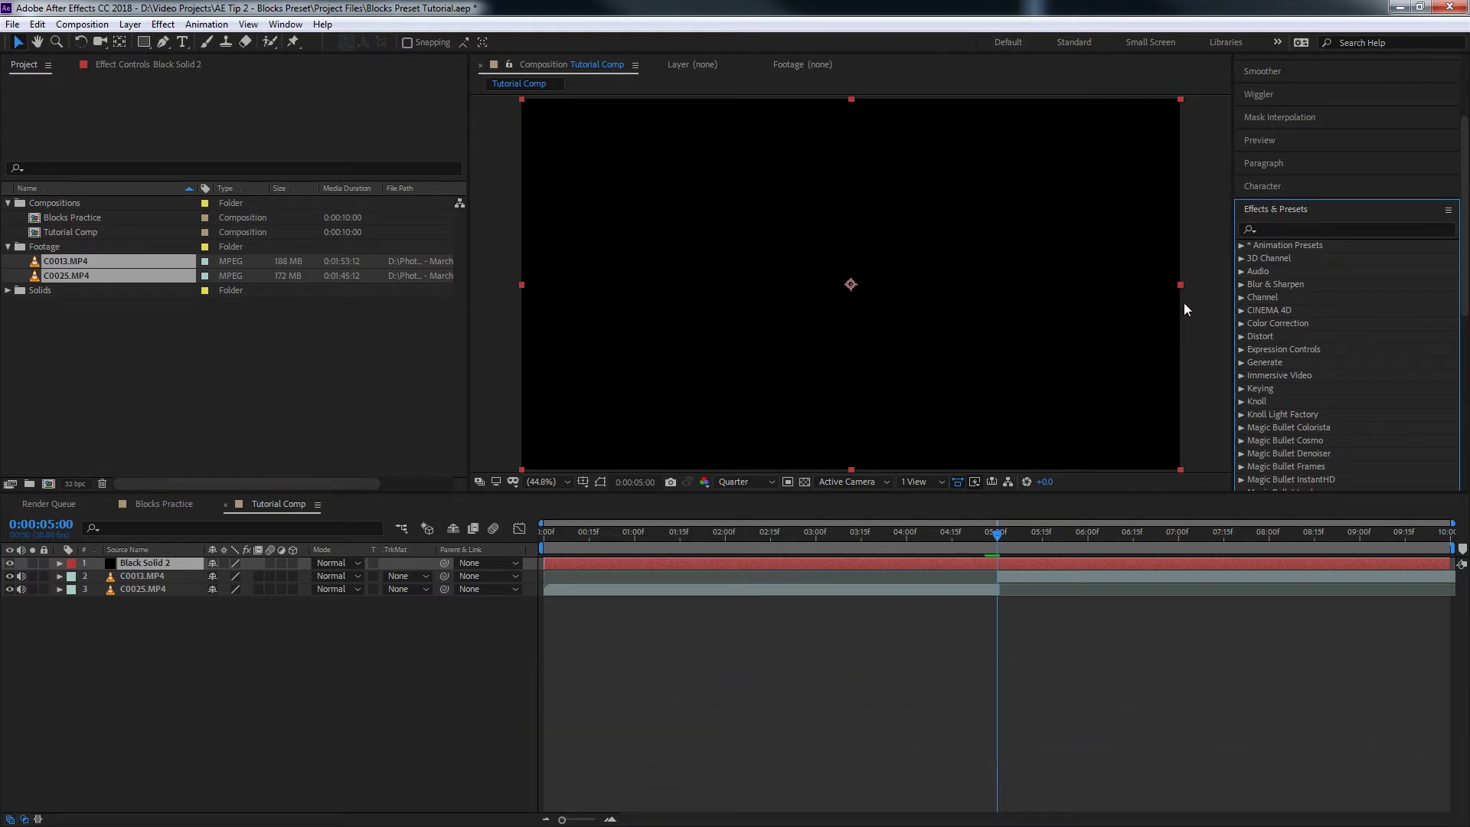
left_click(1241, 246)
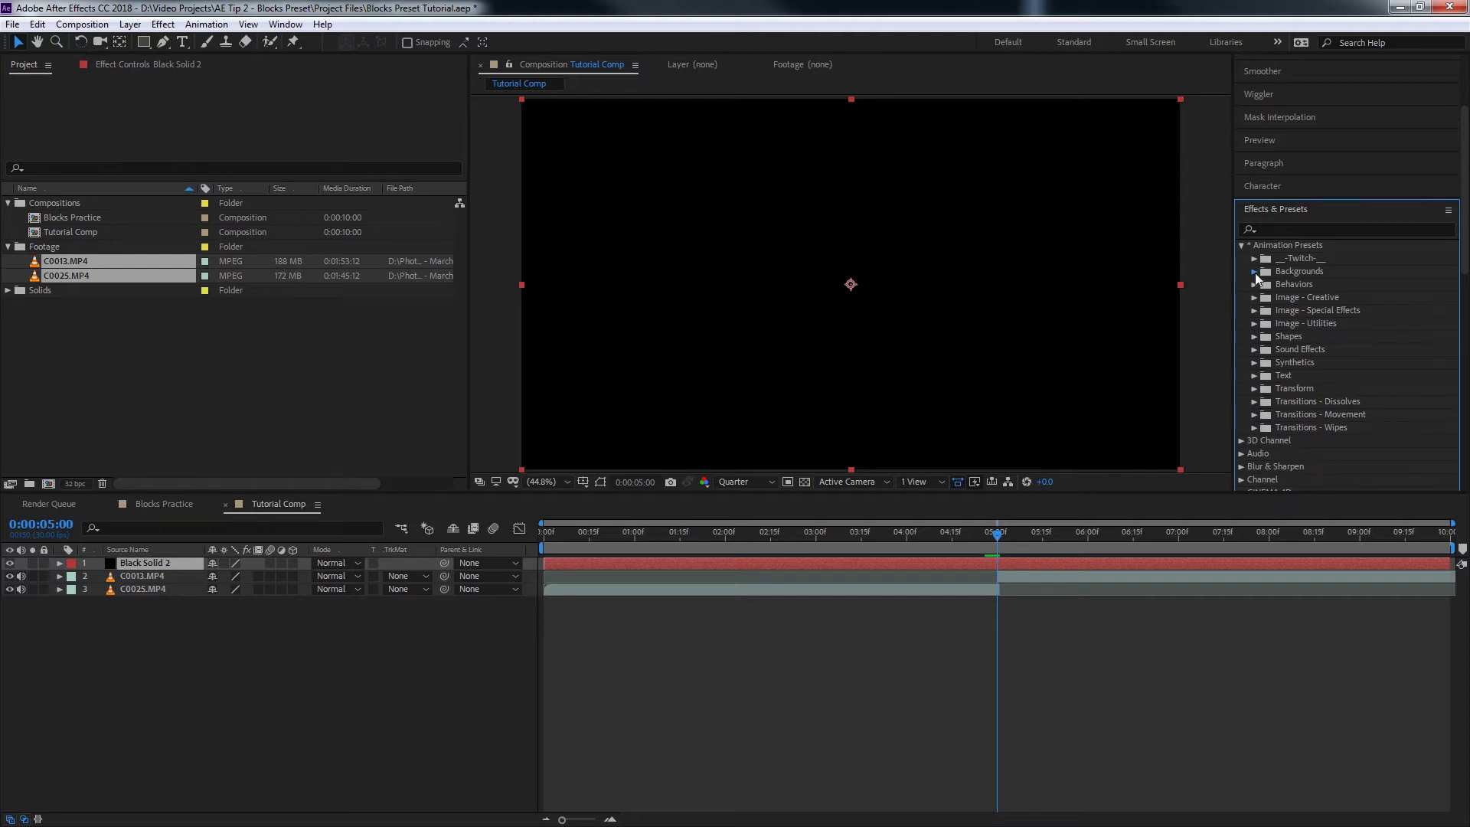
left_click(1256, 273)
left_click_drag(1300, 297, 739, 565)
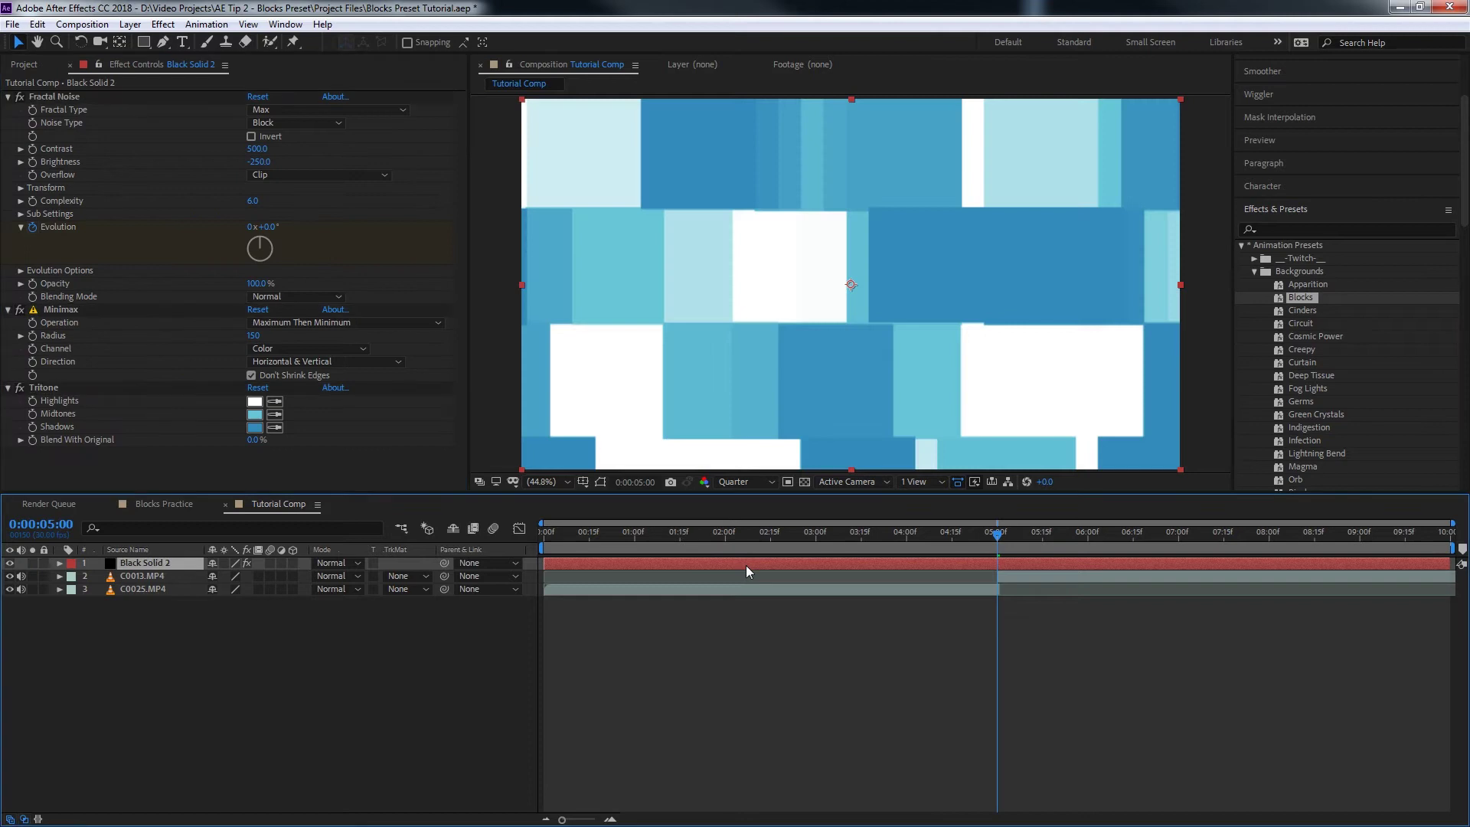
- Reveal Black Solid 2's Fractal Noise keyframes and try shifting them toward the 5:00 cut
left_click_drag(998, 536, 1060, 548)
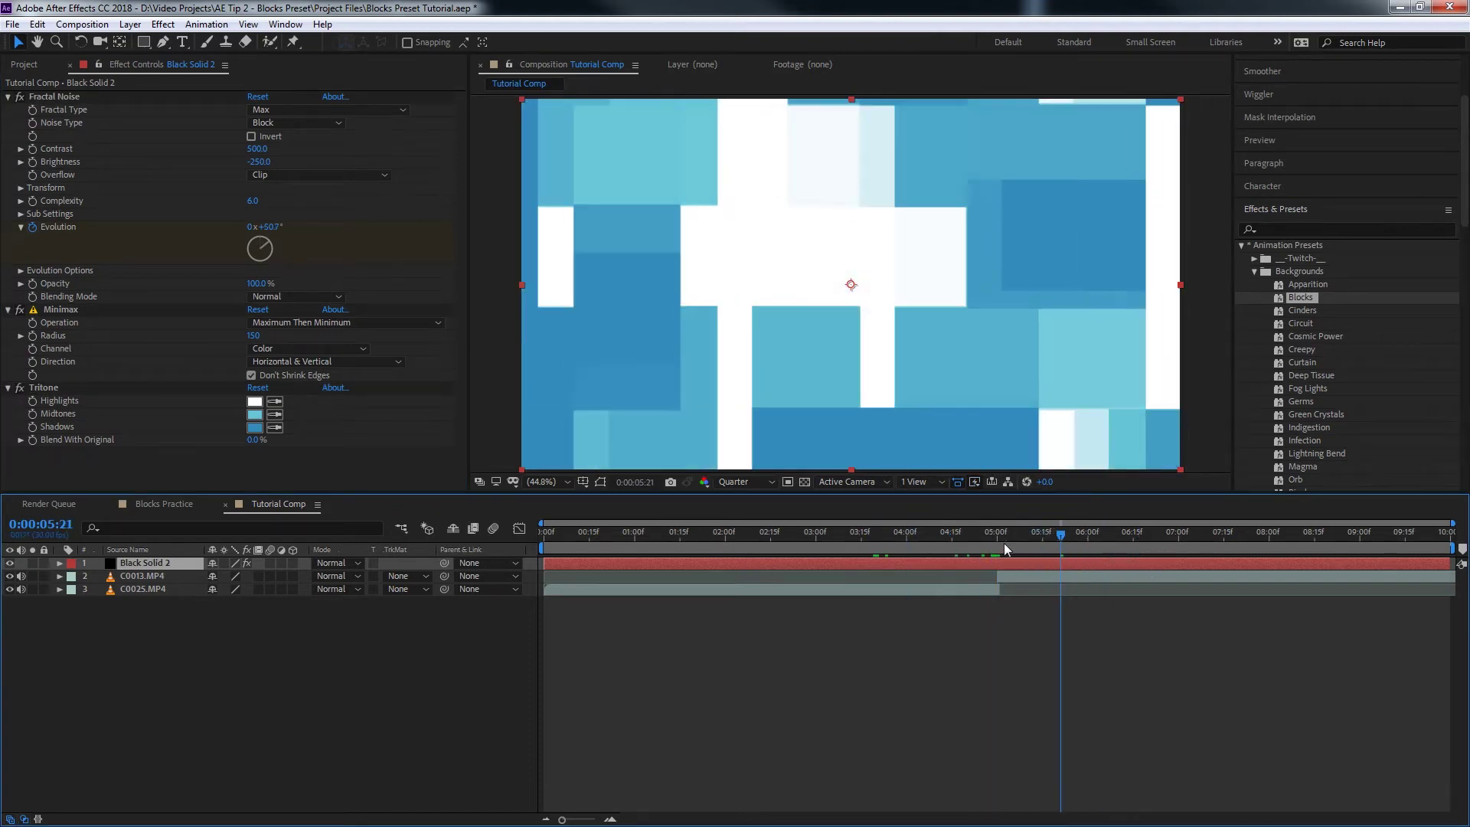
key("u")
left_click_drag(965, 577, 1445, 646)
key("j")
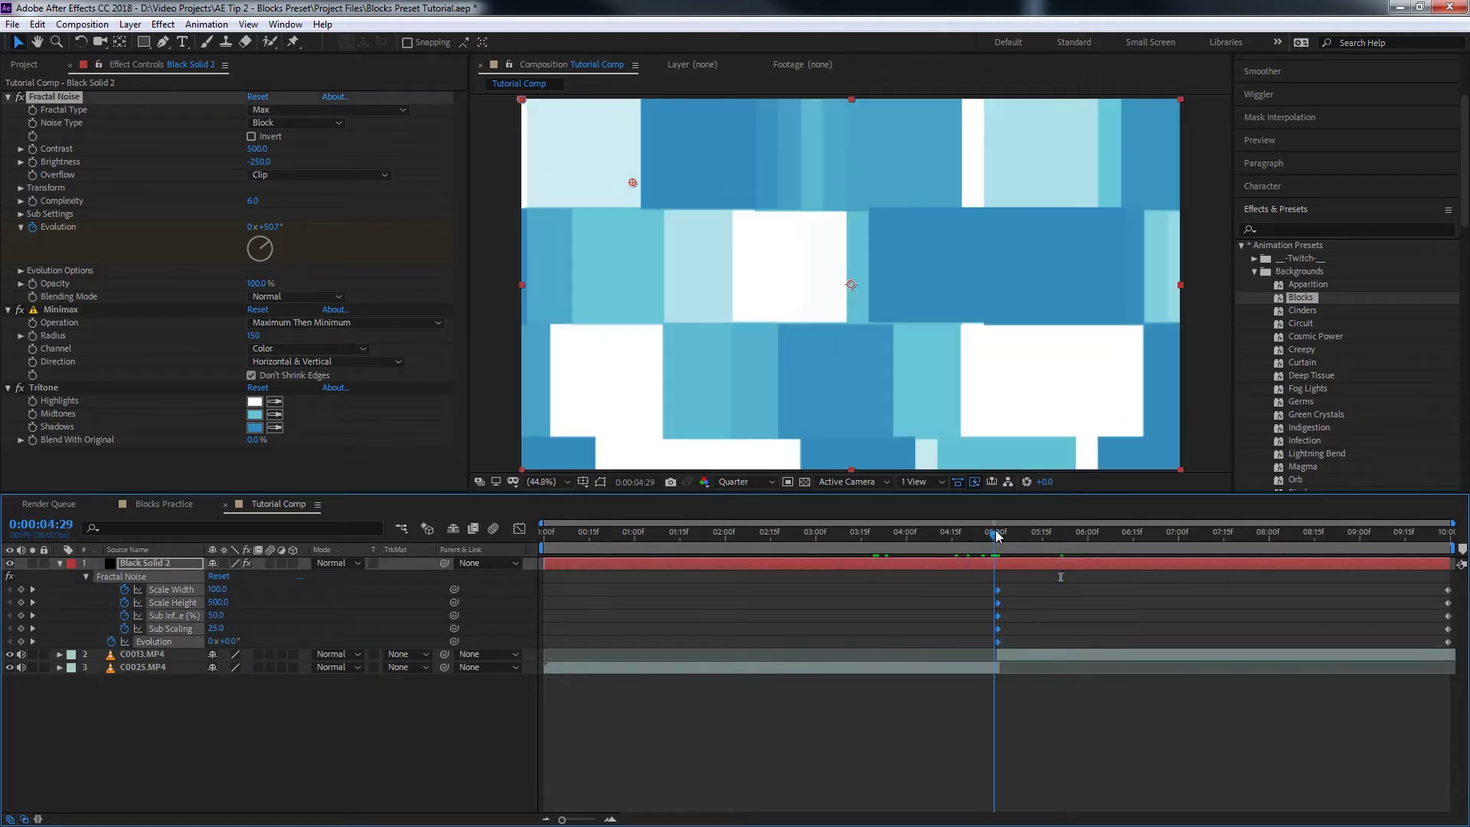
left_click_drag(967, 576, 1225, 617)
left_click(1022, 599)
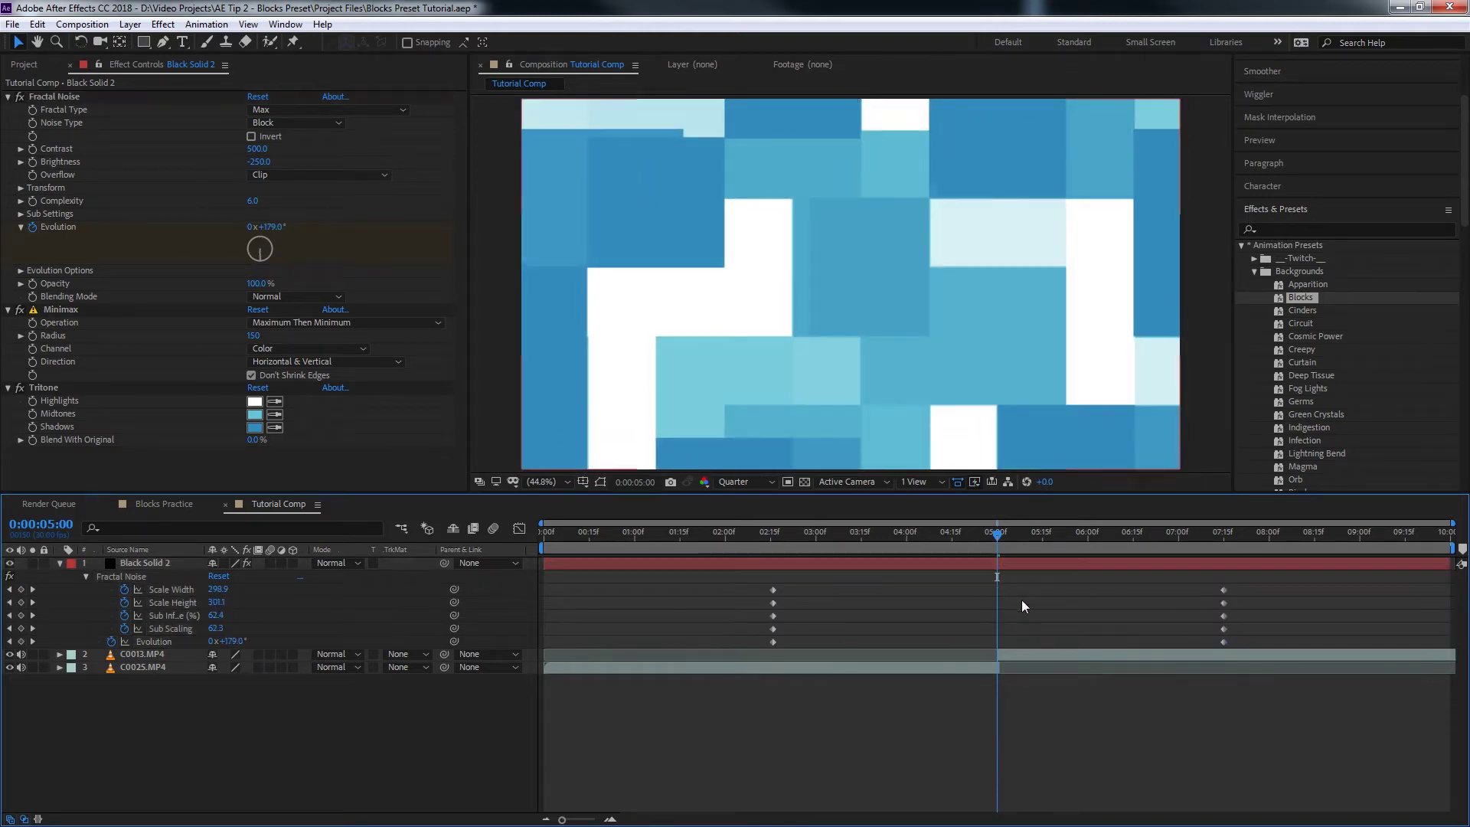
left_click(1003, 655)
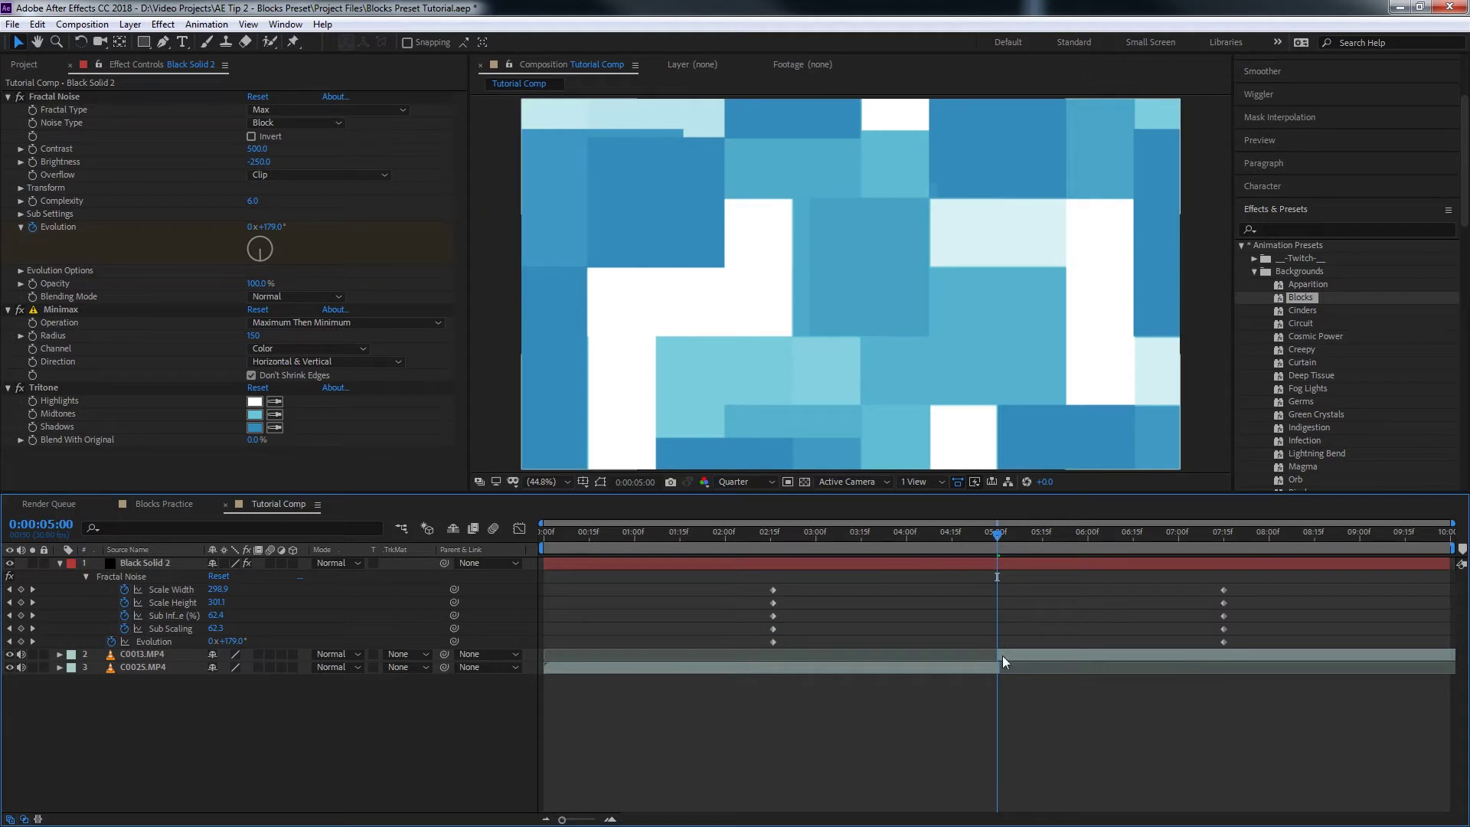
left_click(763, 582)
left_click_drag(732, 585, 1268, 650)
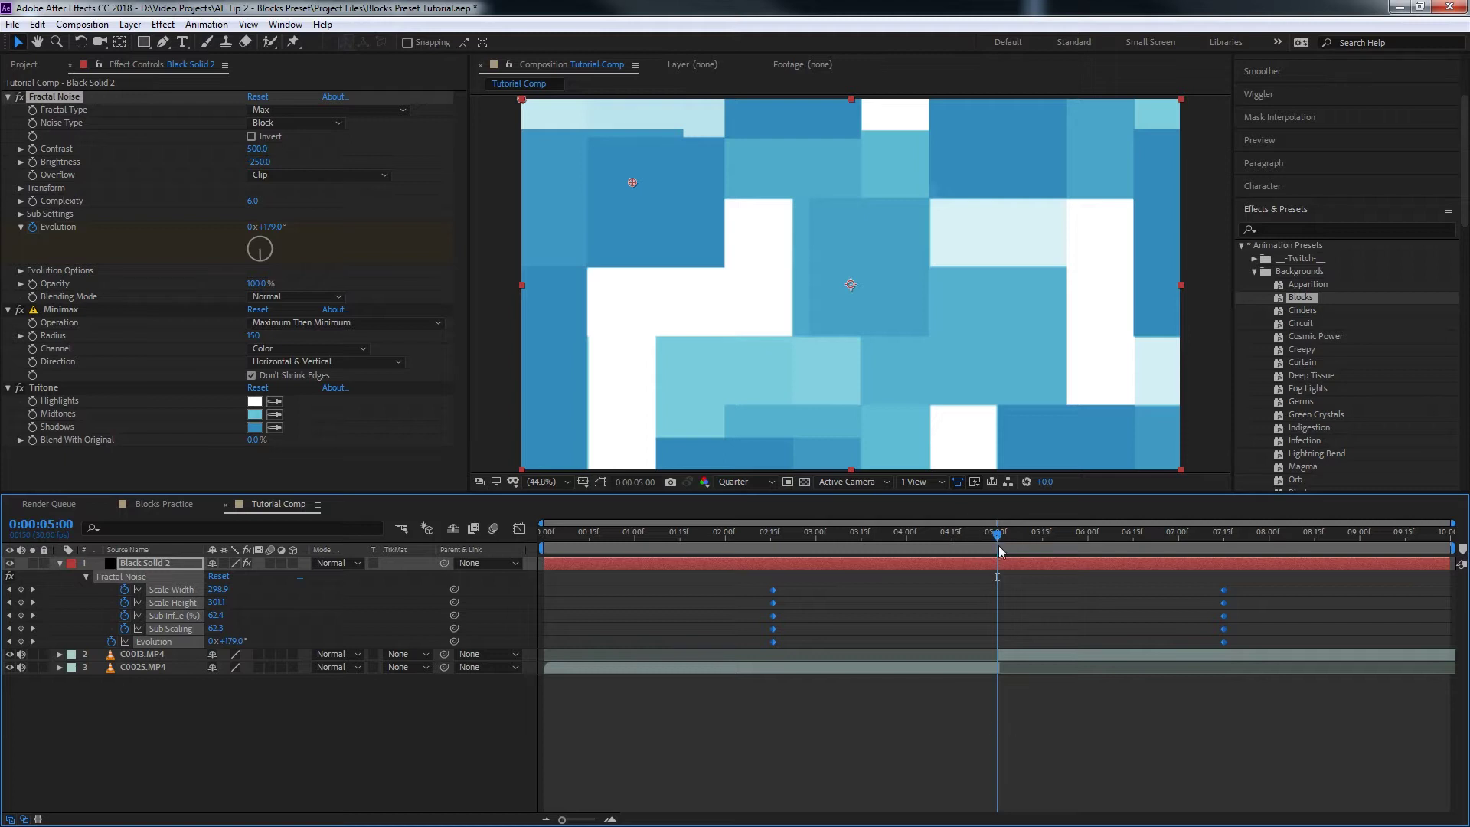
left_click_drag(998, 545, 998, 539)
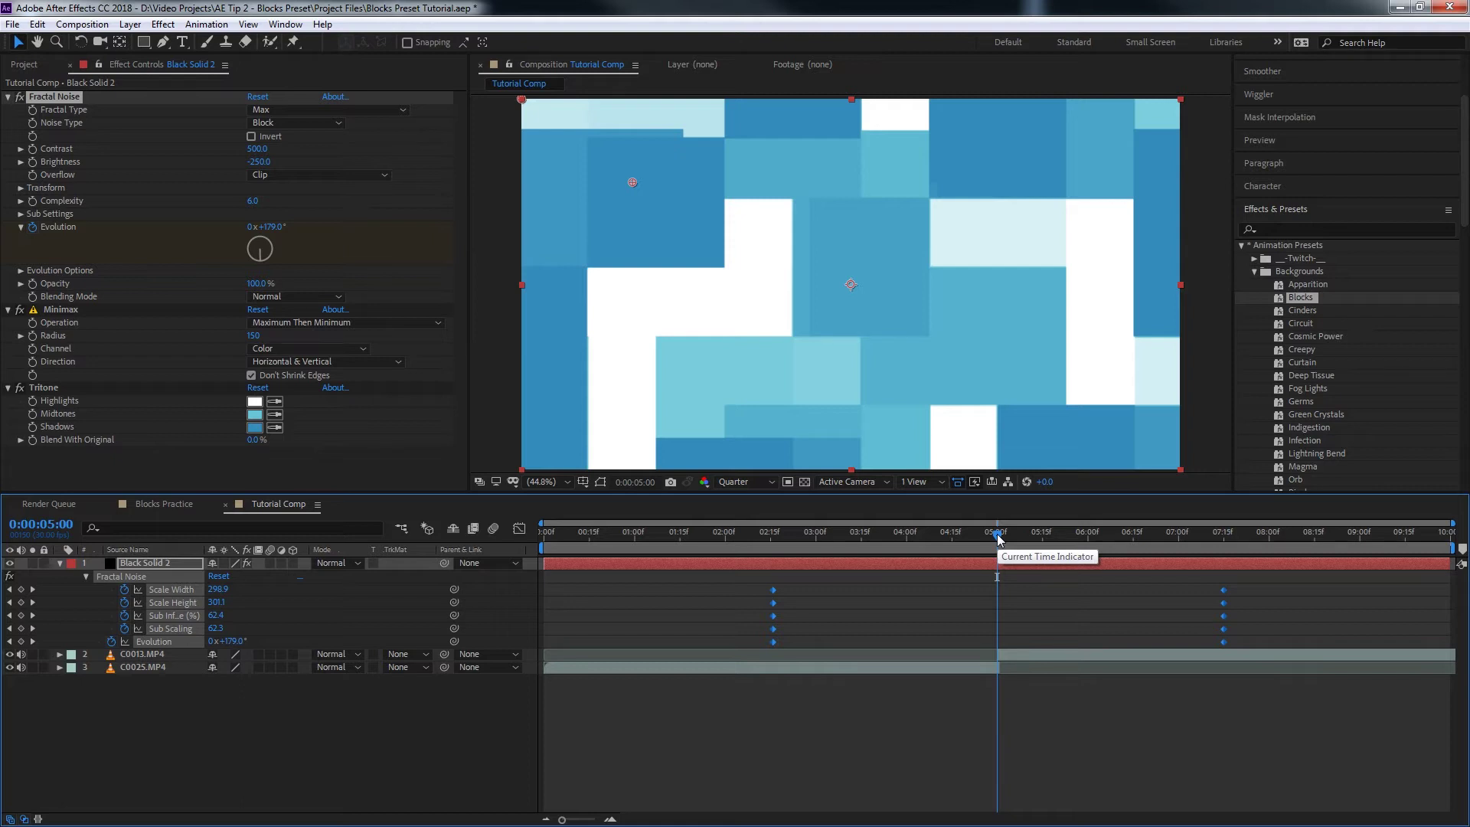
- Move the five 02:15f Fractal Noise keyframes to 4:10
key("shift+Page_Up")
key("shift+Page_Up")
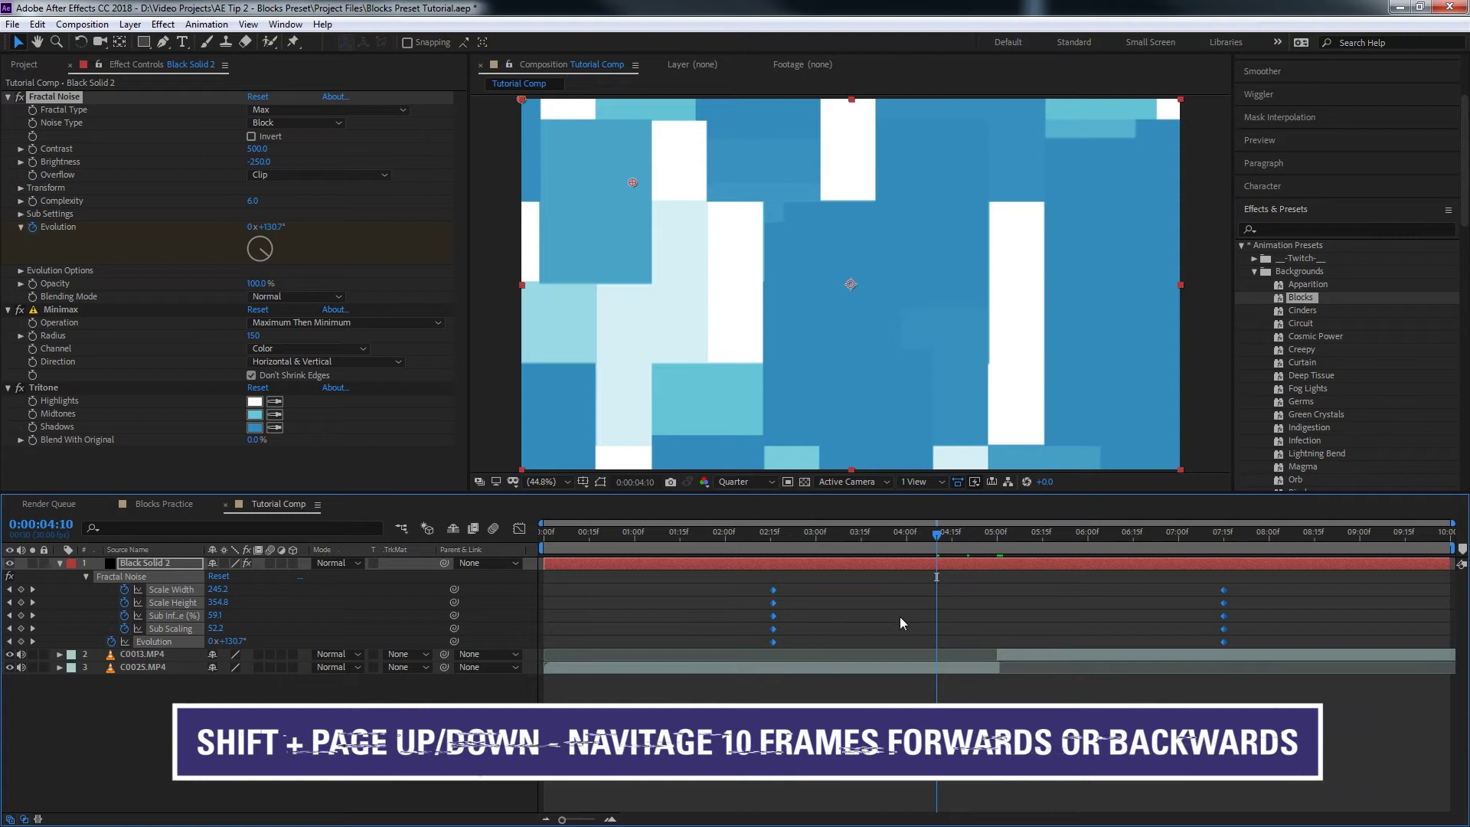
key("ctrl+shift+a")
left_click_drag(701, 578, 844, 638)
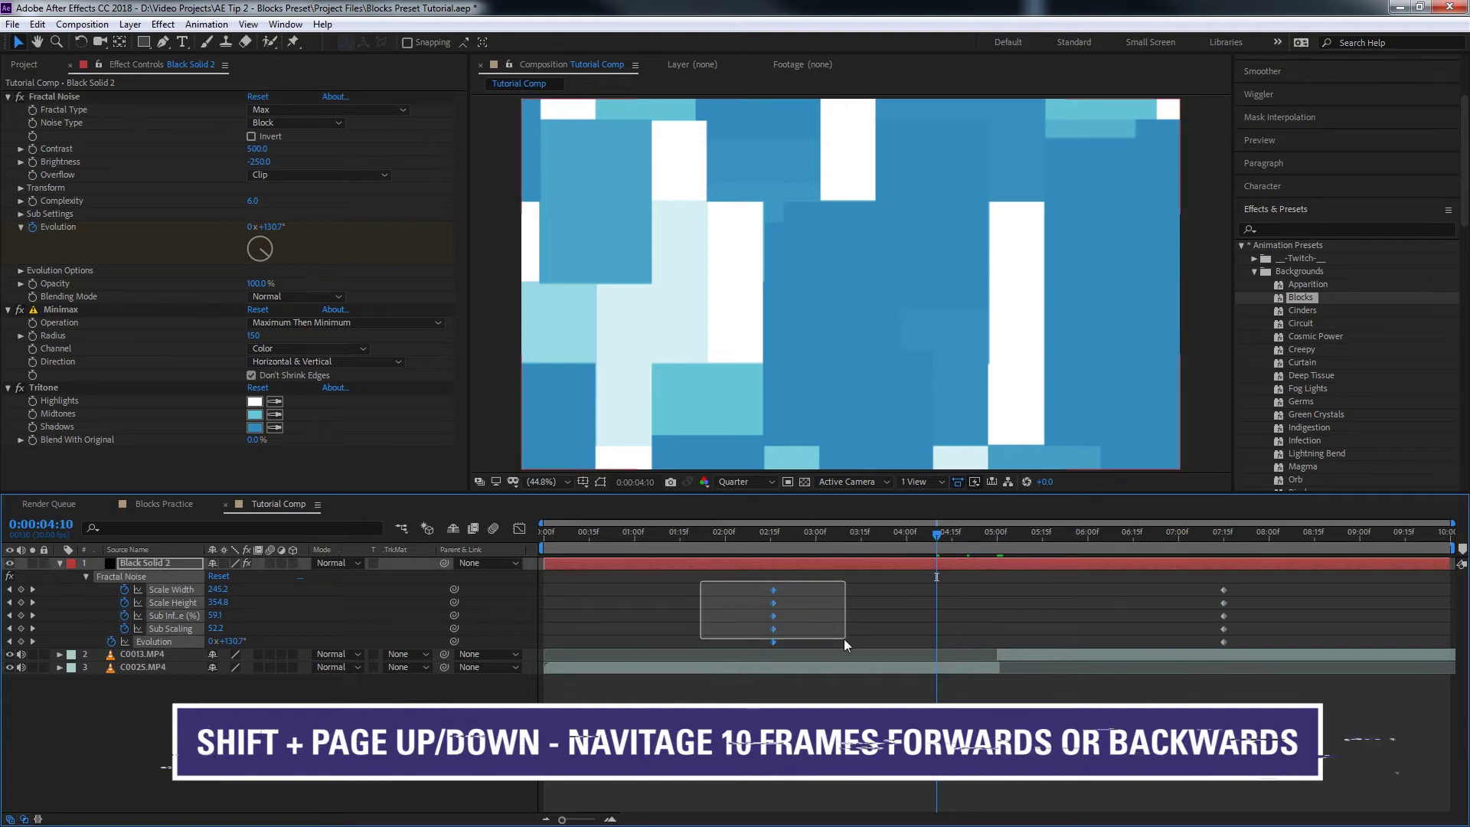
left_click(784, 591)
left_click_drag(756, 576, 839, 660)
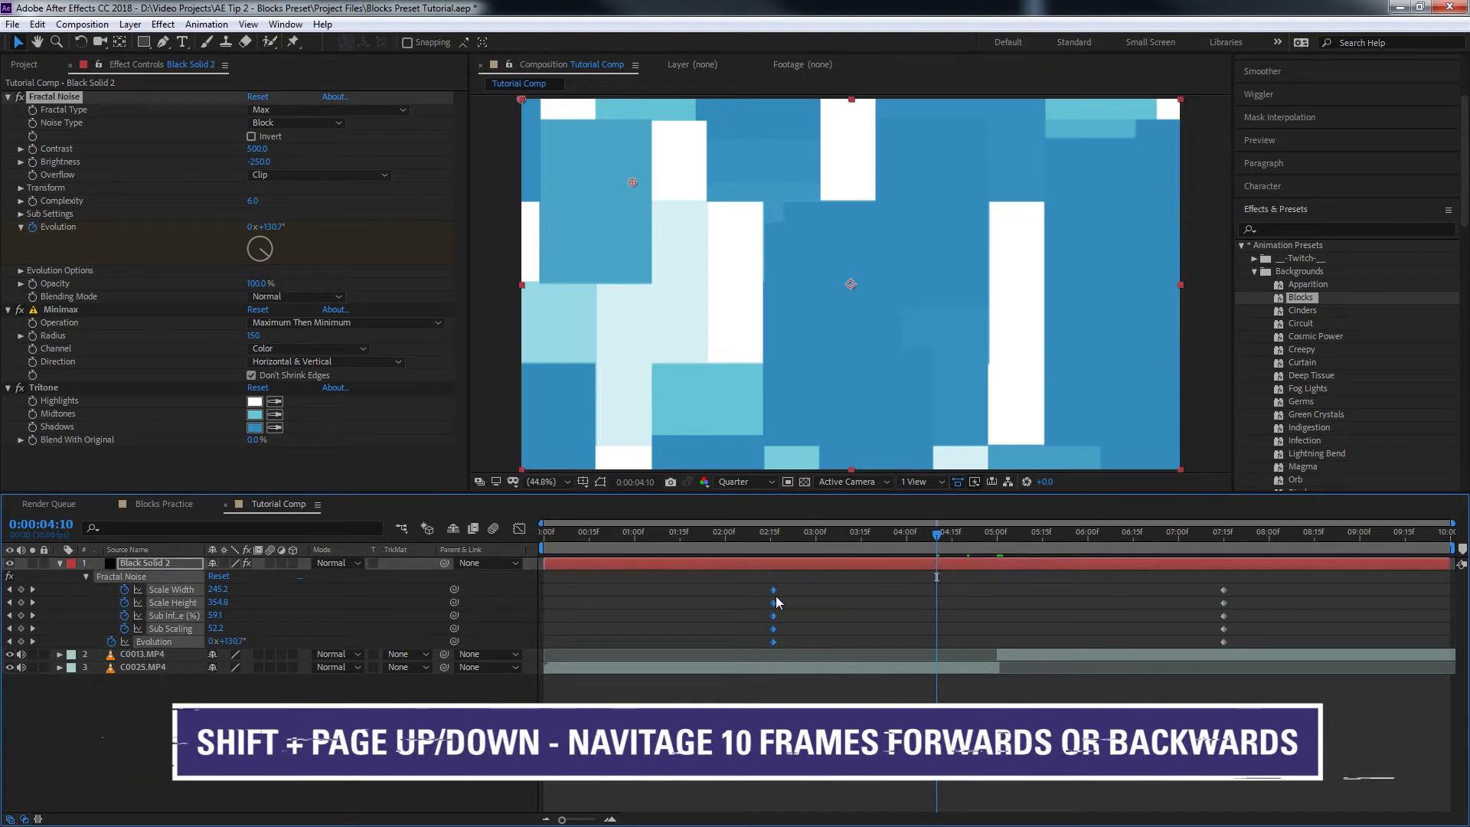
left_click_drag(775, 597, 939, 596)
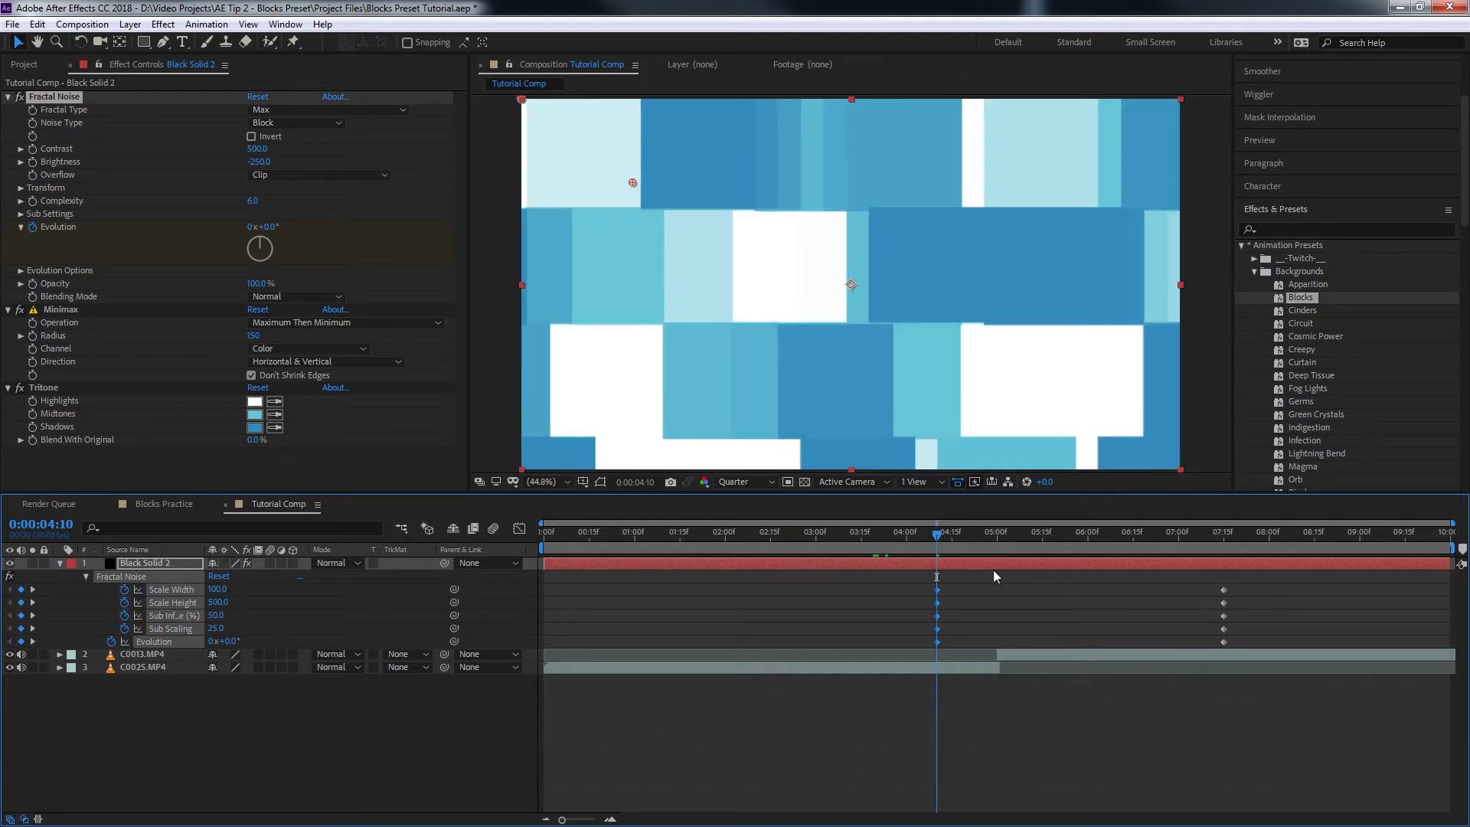
- Move the 07:15f Fractal Noise keyframes back to 5:20
key("shift+Page_Down")
key("shift+Page_Down")
key("shift+Page_Down")
key("shift+Page_Down")
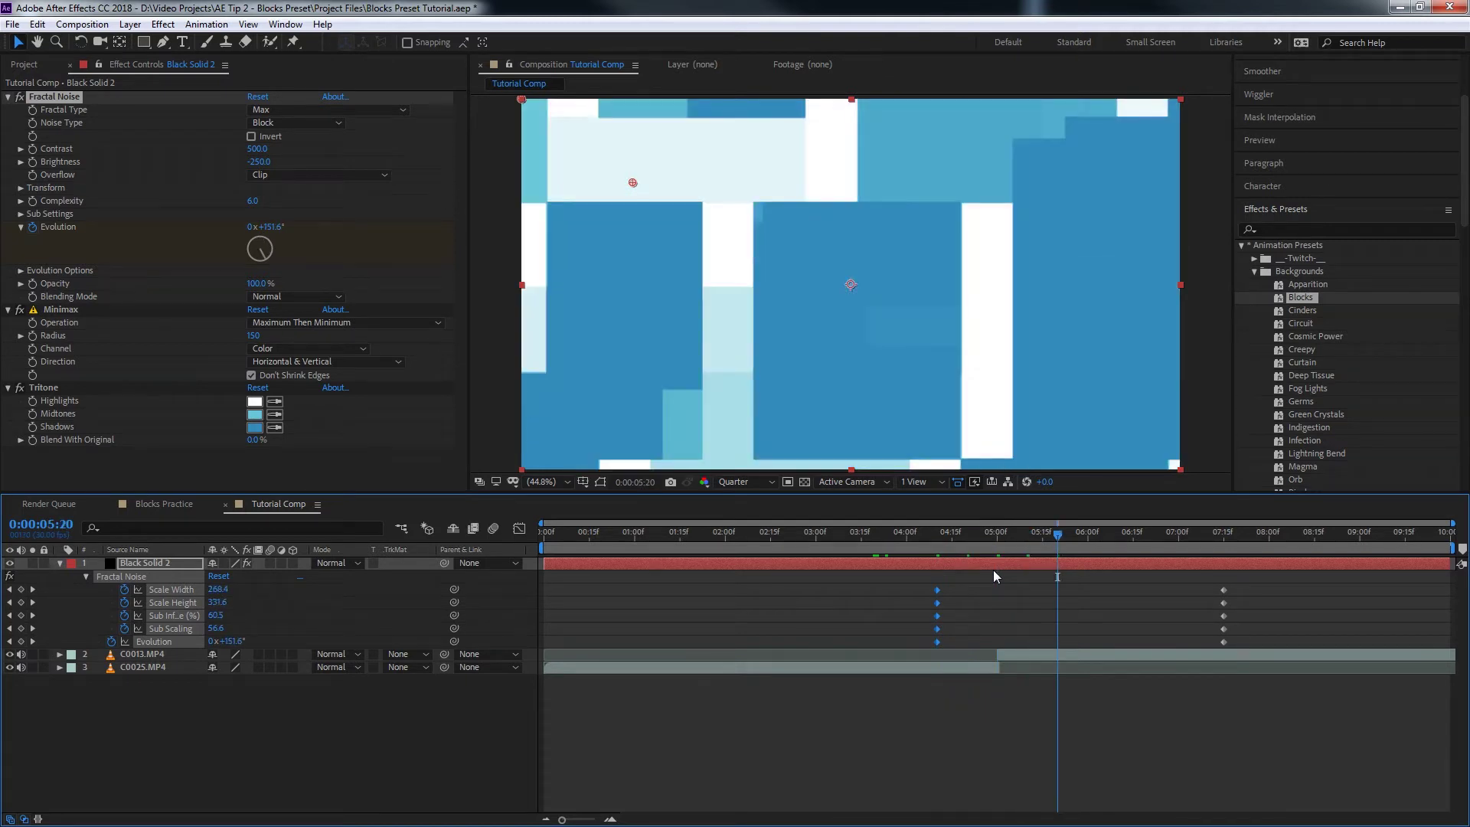
left_click_drag(1195, 590, 1256, 663)
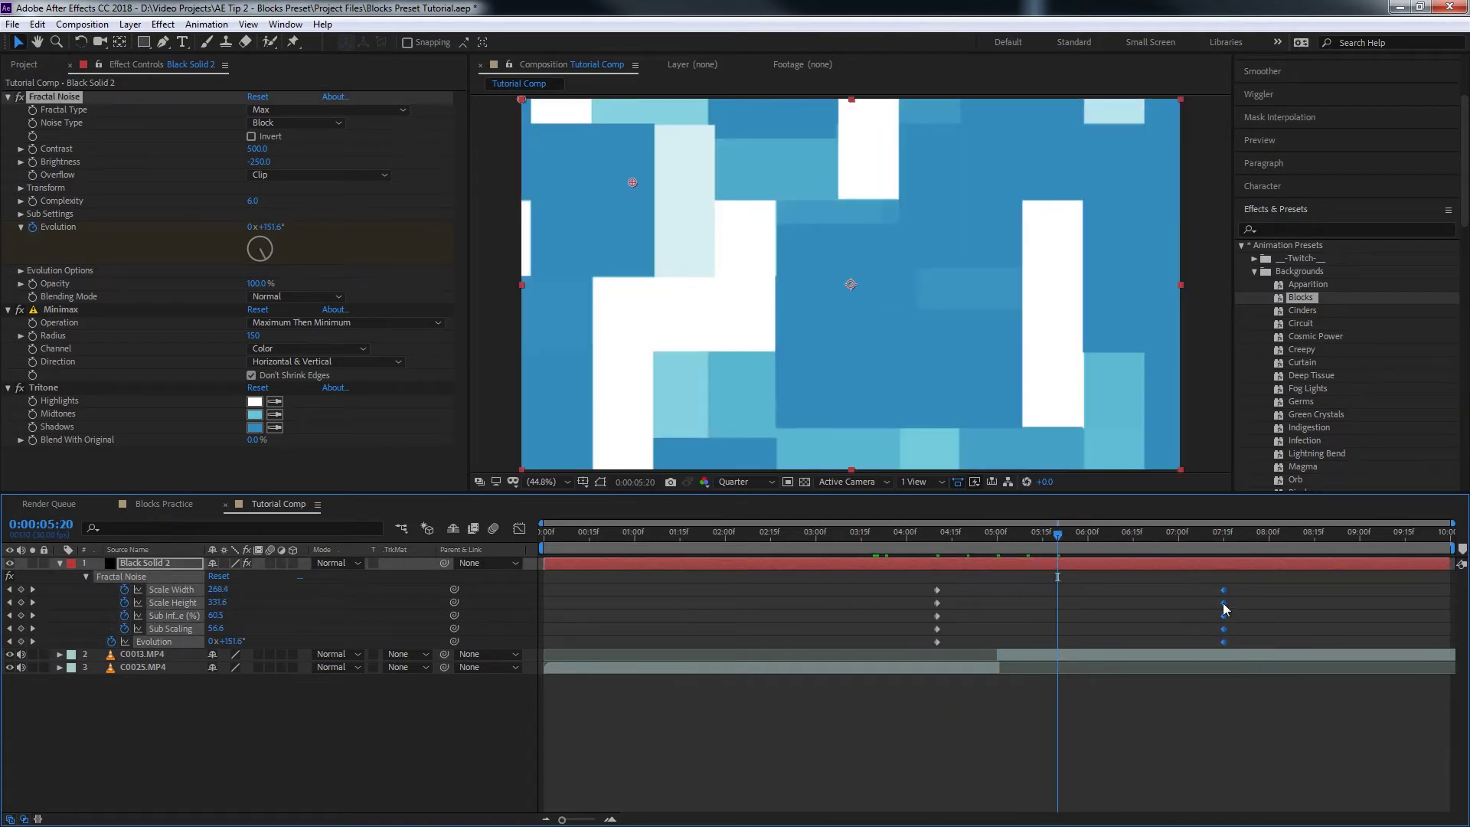
left_click_drag(1223, 591, 1070, 586)
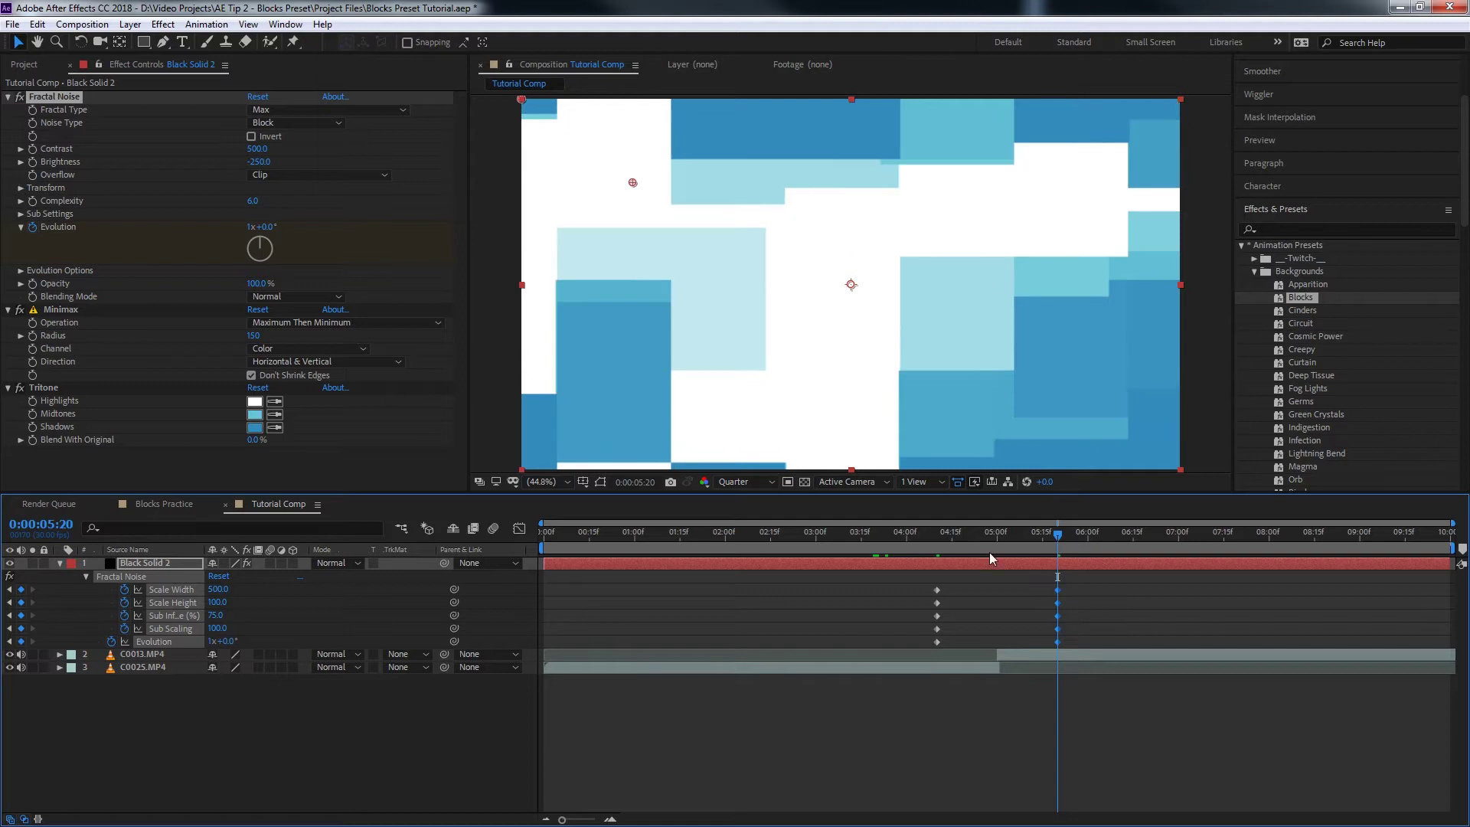
- Trim Black Solid 2 to start at 4:10 and end at 5:20
left_click(930, 542)
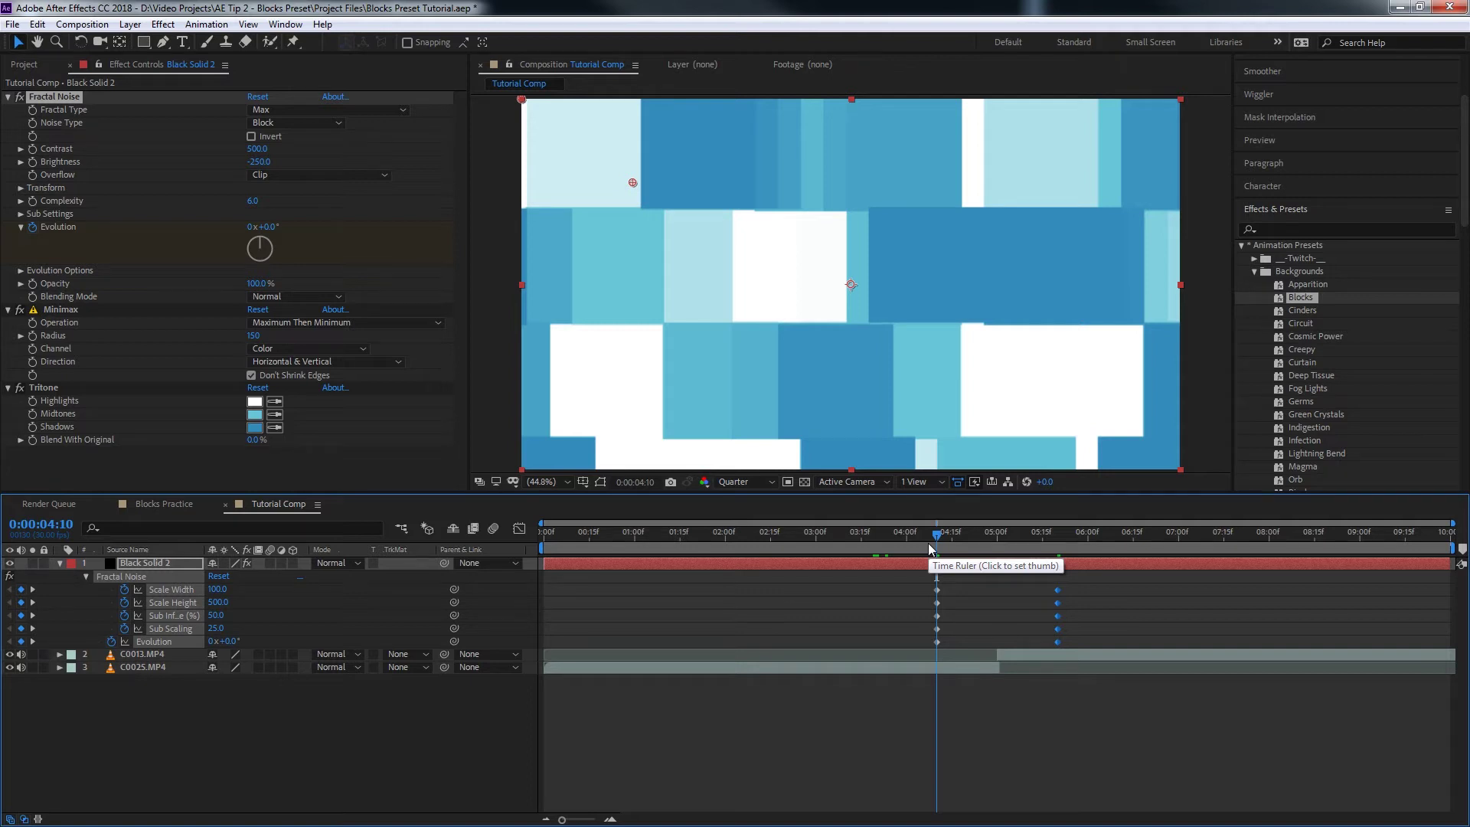
key("alt+bracketleft")
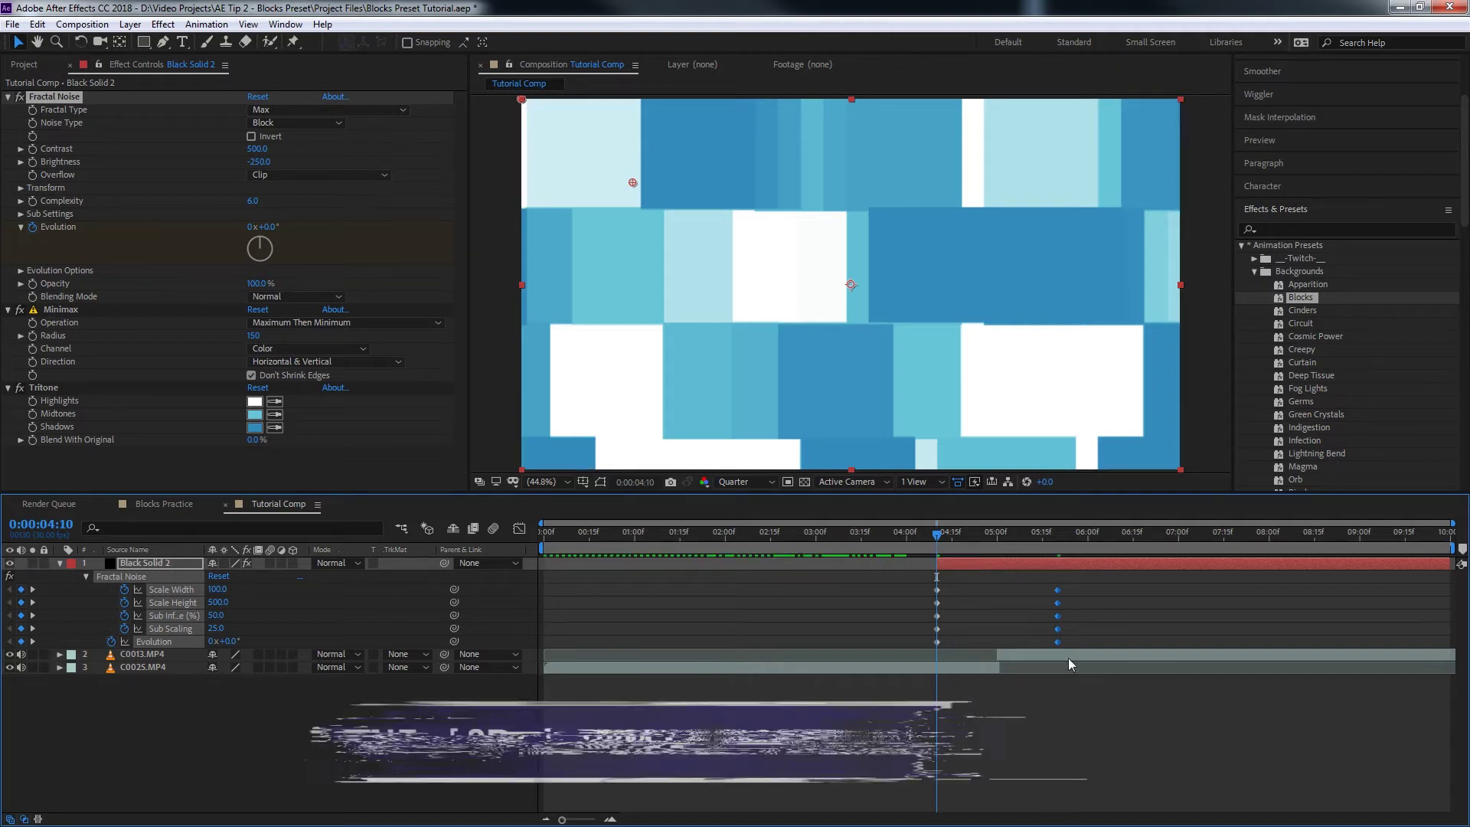
left_click(1053, 538)
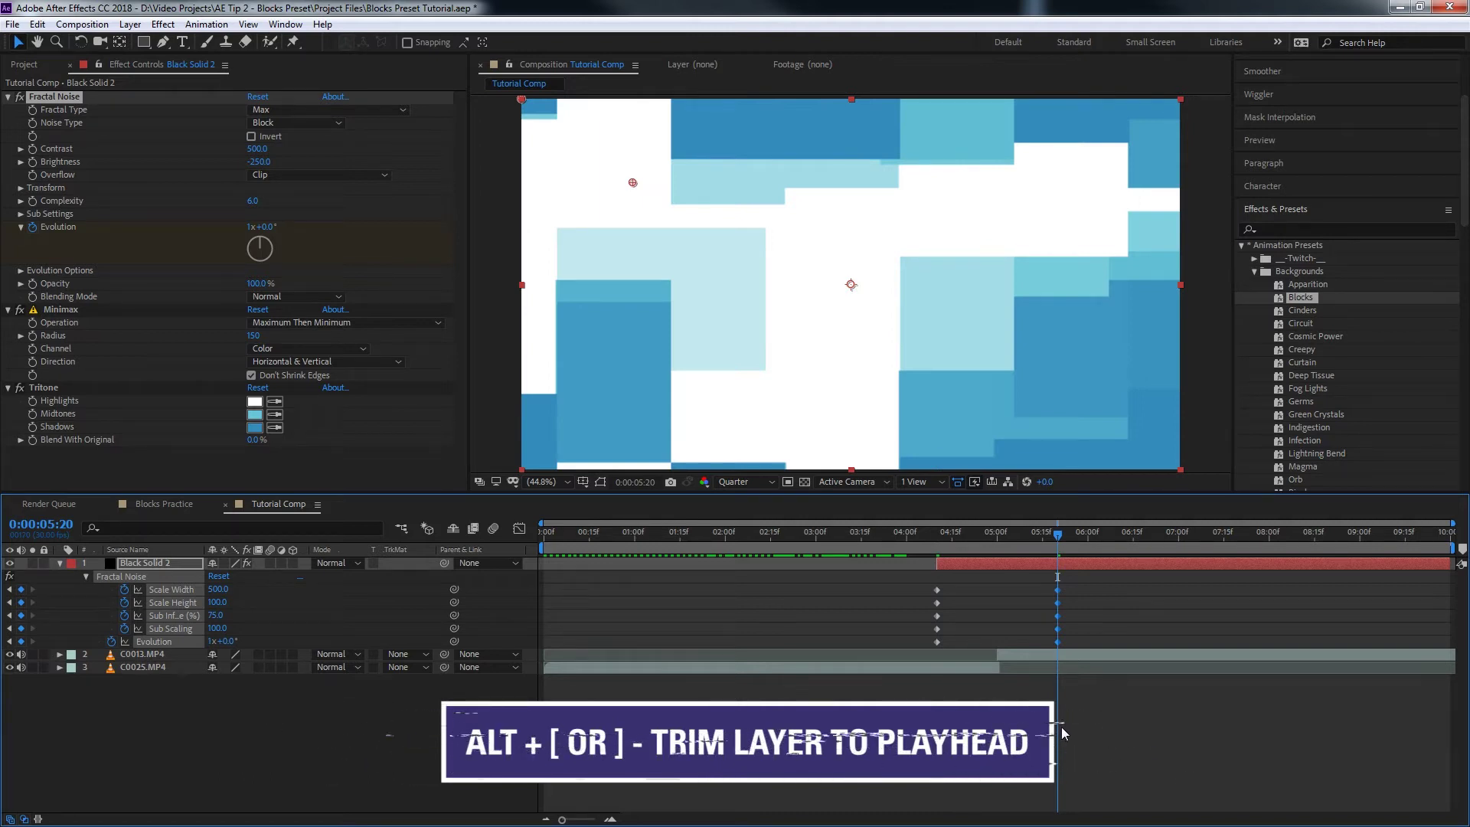
key("alt+bracketright")
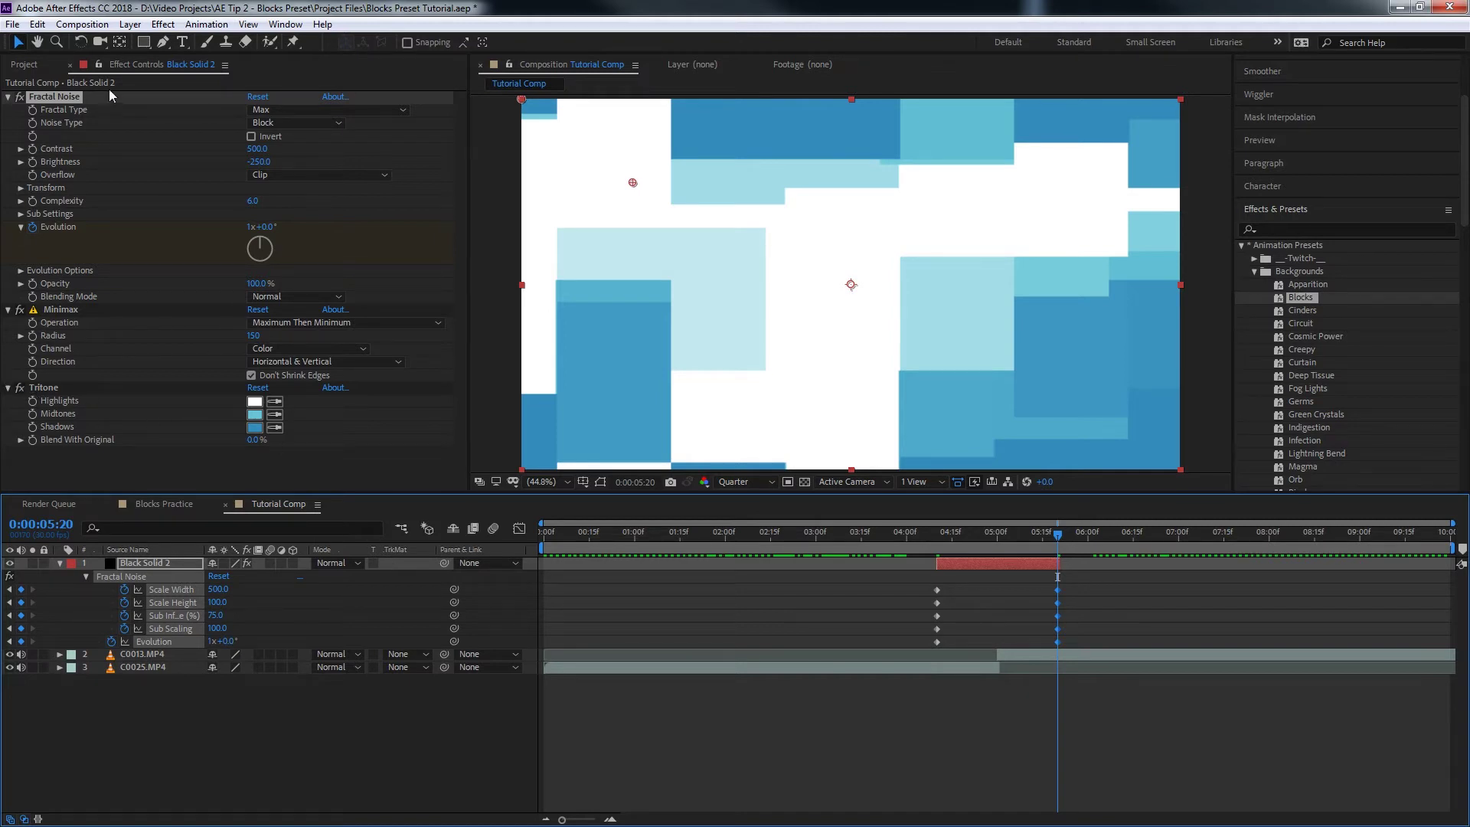
left_click(20, 394)
- Switch off Tritone and lower the Fractal Noise Contrast to 454
left_click(21, 391)
left_click_drag(963, 536, 943, 540)
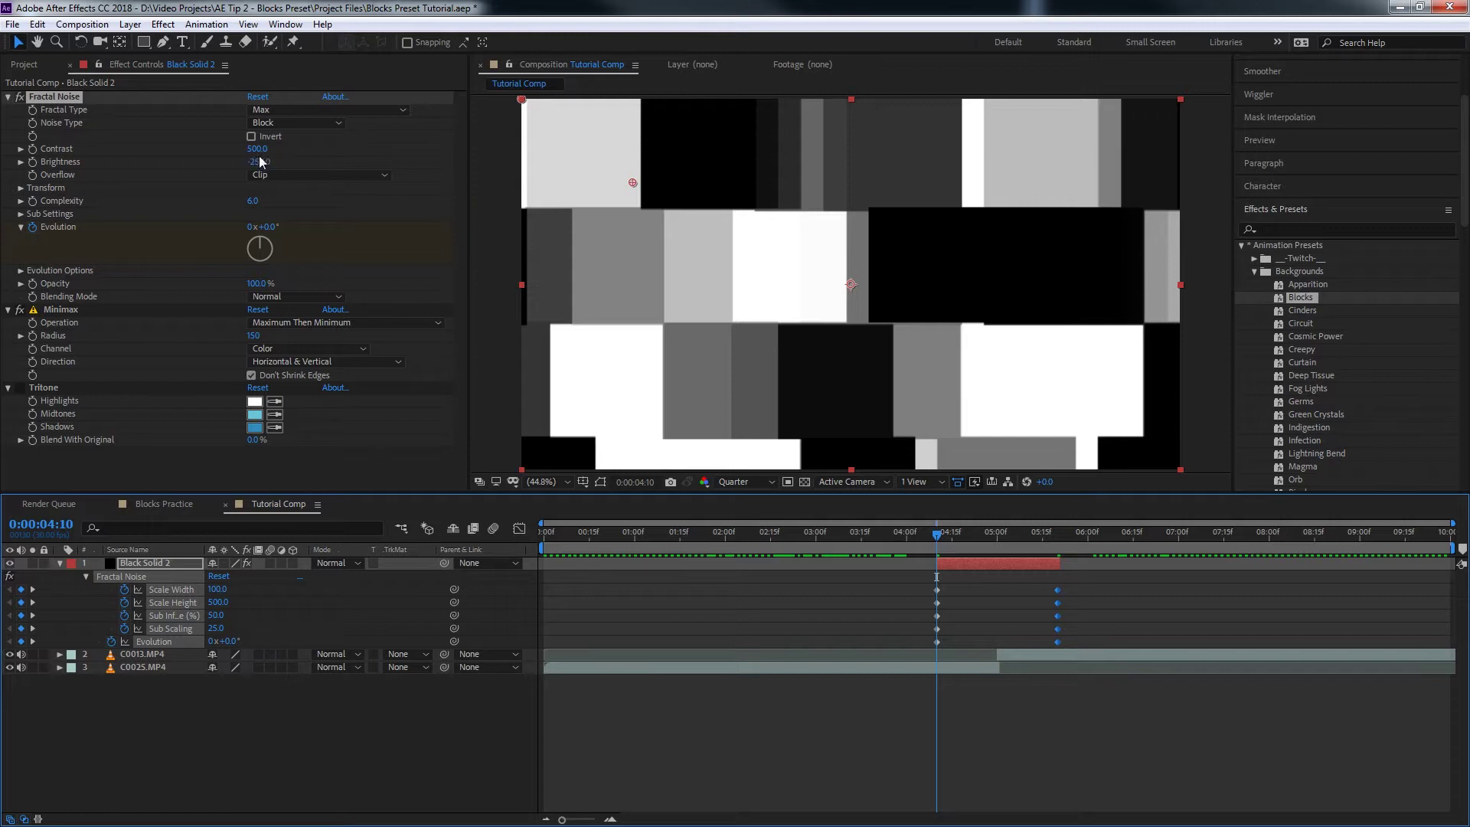
left_click_drag(259, 151, 312, 158)
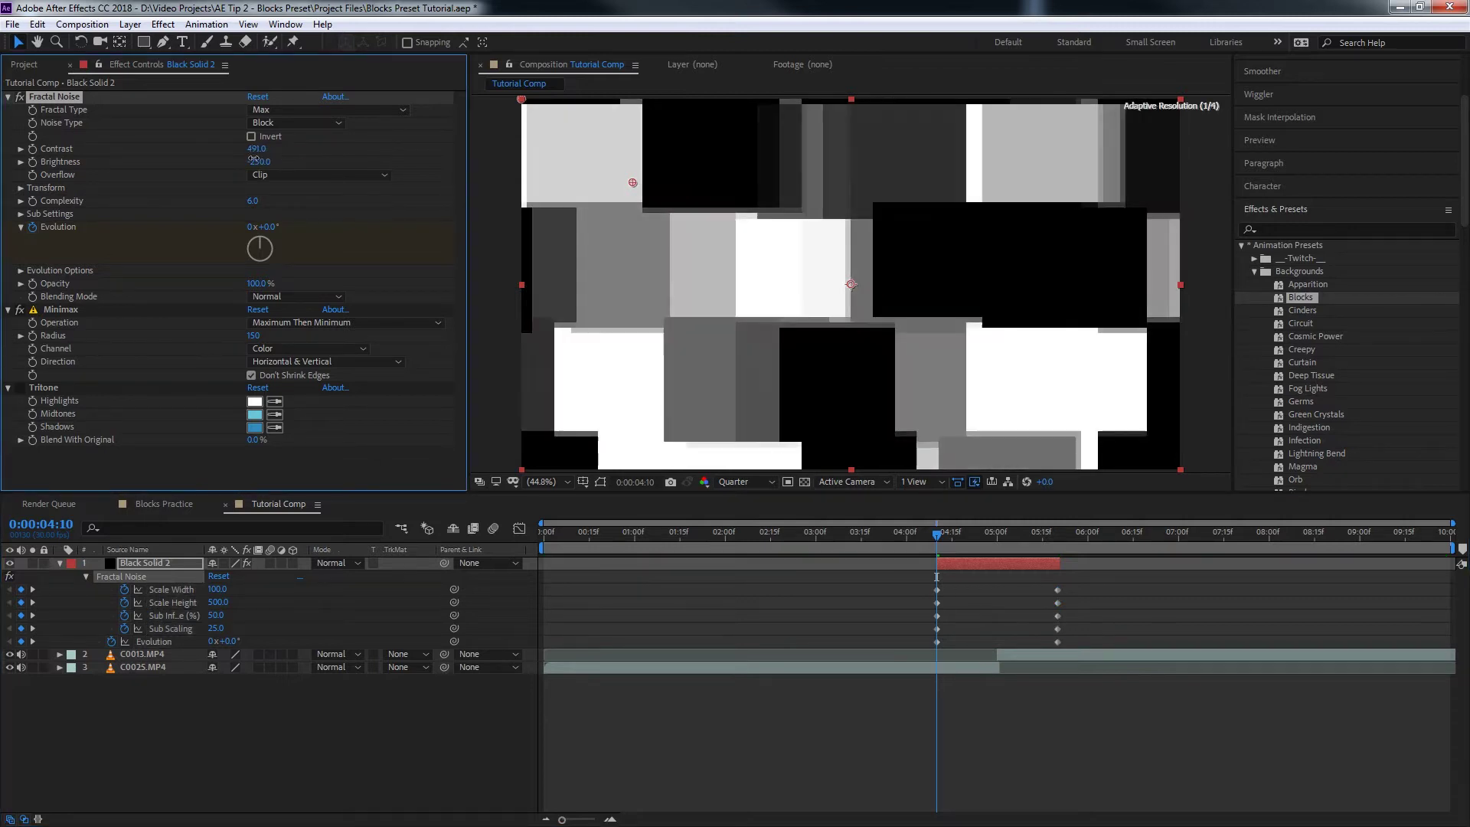
left_click_drag(253, 159, 230, 160)
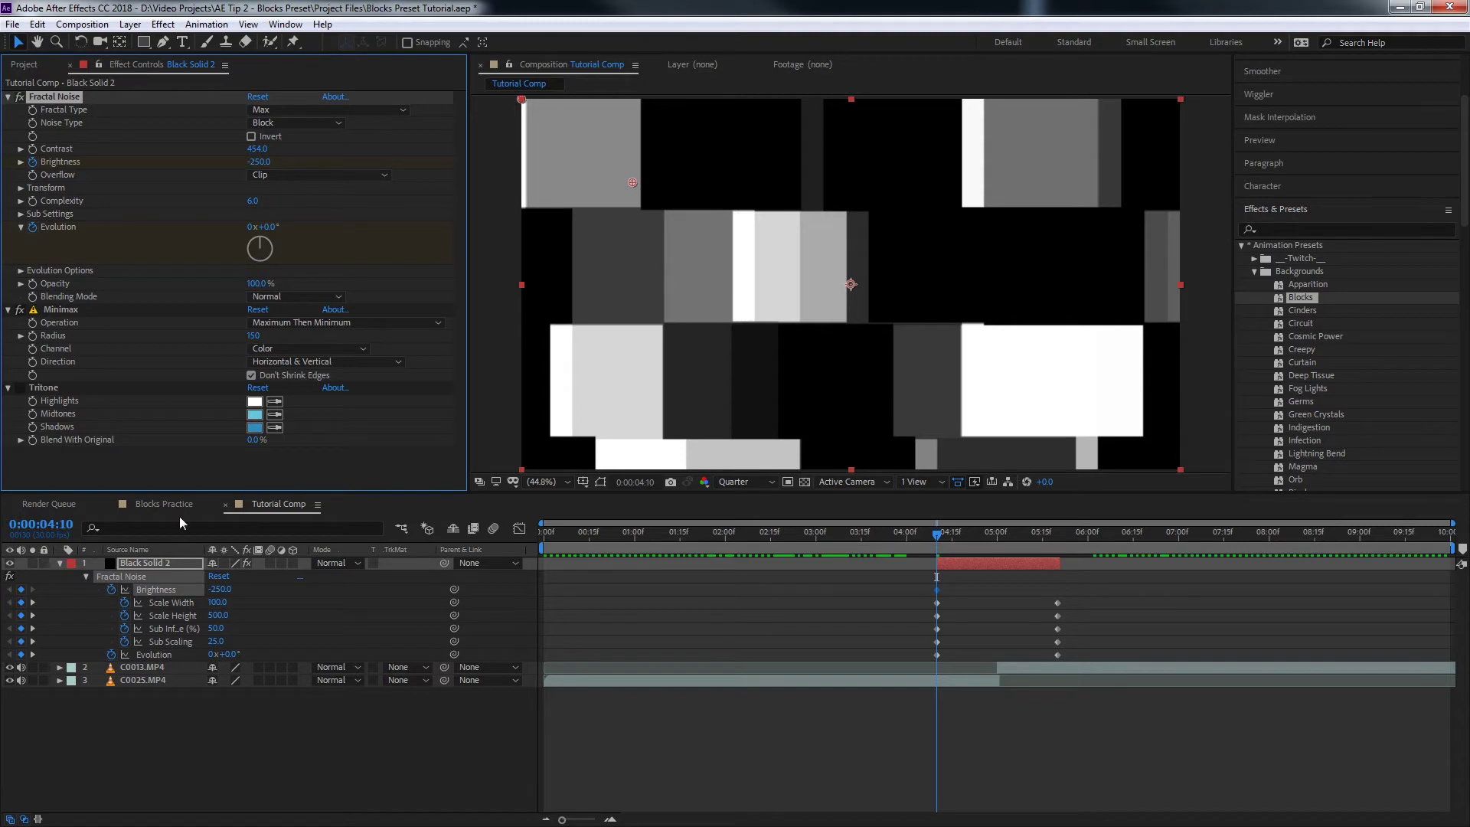
- Keyframe Brightness at -234 at 5:00 and -496 at 5:20
left_click(991, 545)
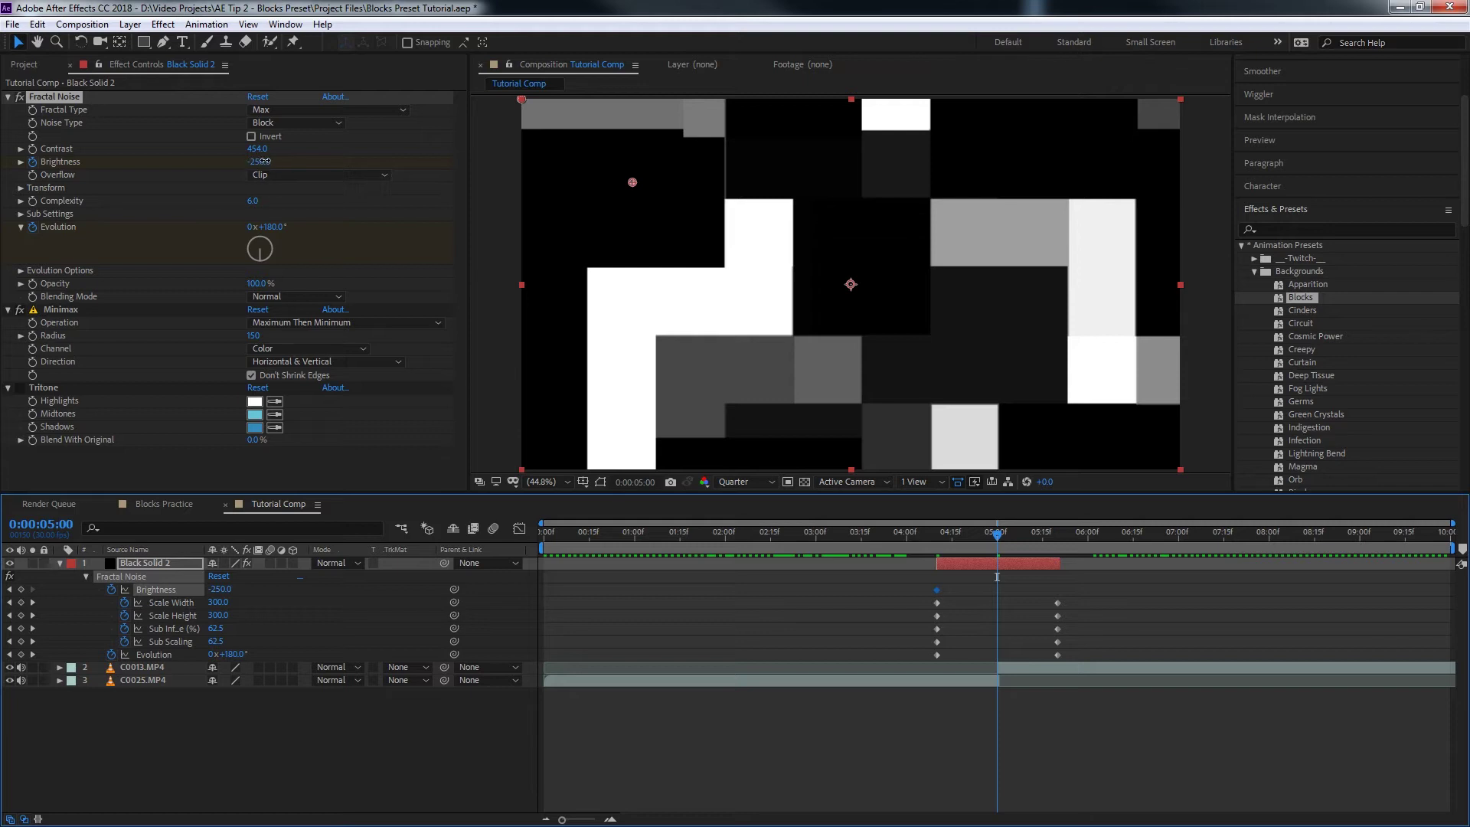
mouse_move(260, 162)
left_mouse_down()
mouse_move(291, 163)
mouse_move(277, 163)
left_mouse_up()
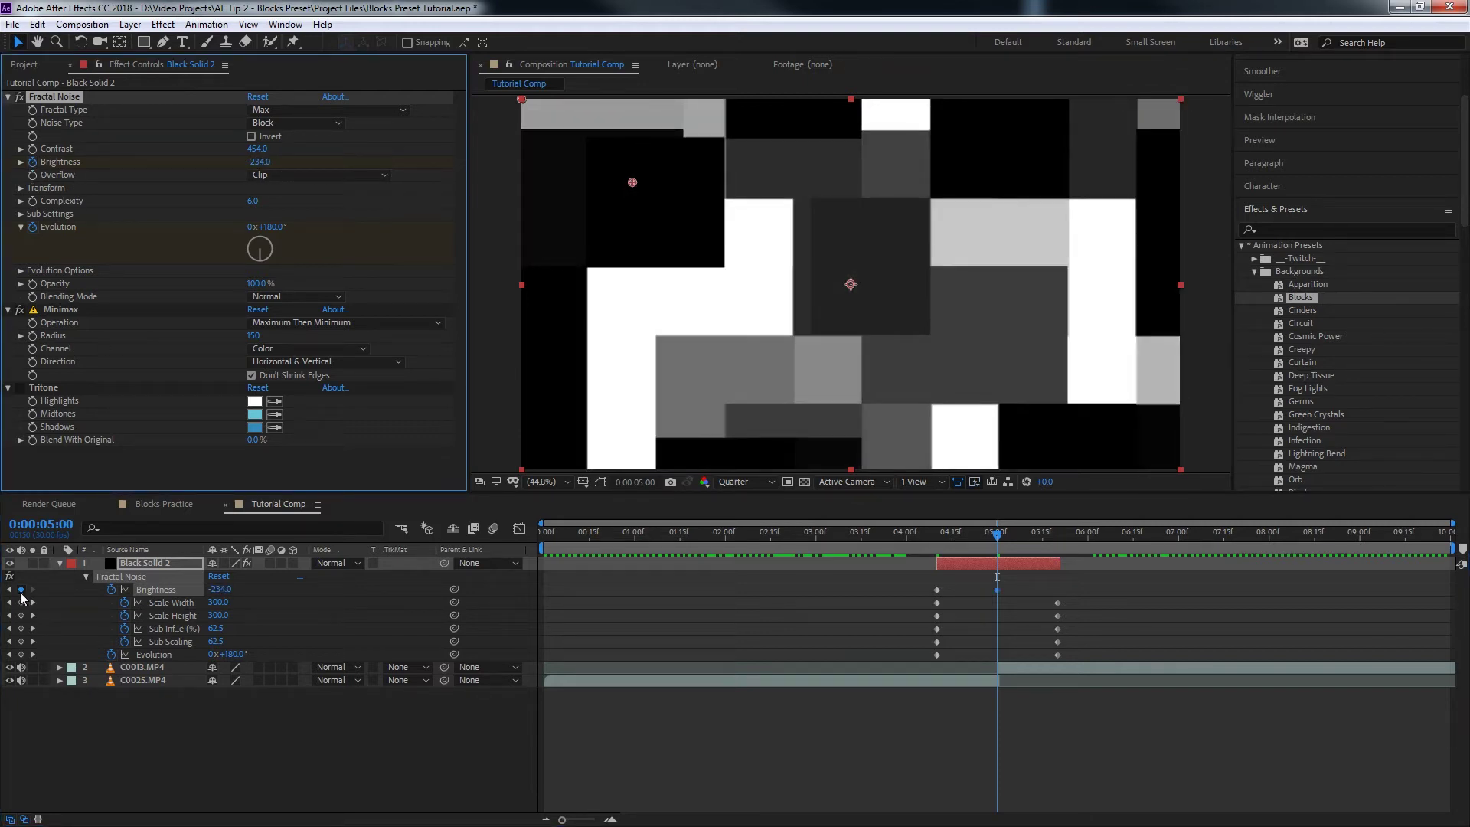
left_click(1054, 538)
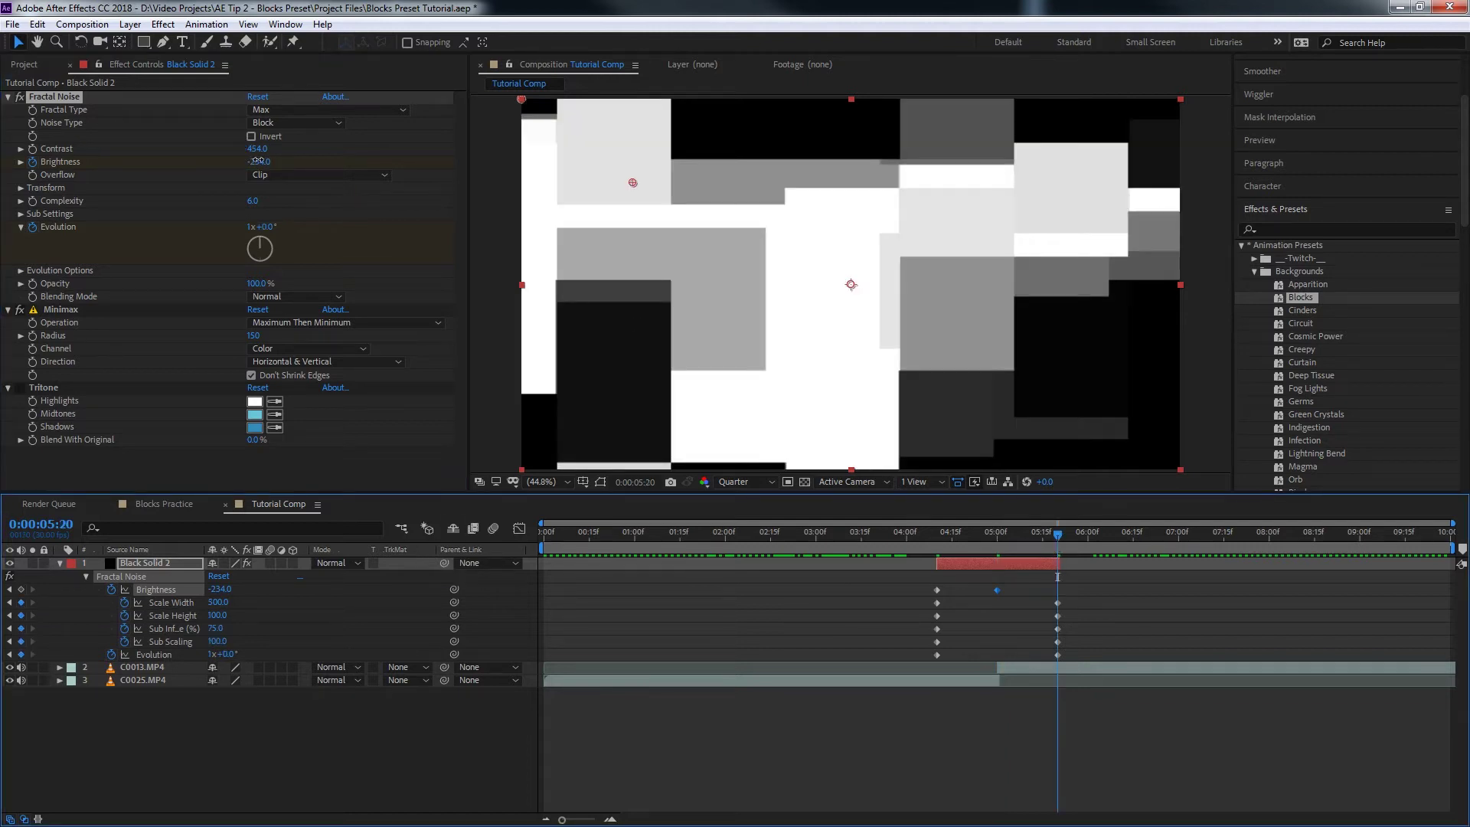
left_click_drag(258, 160, 74, 155)
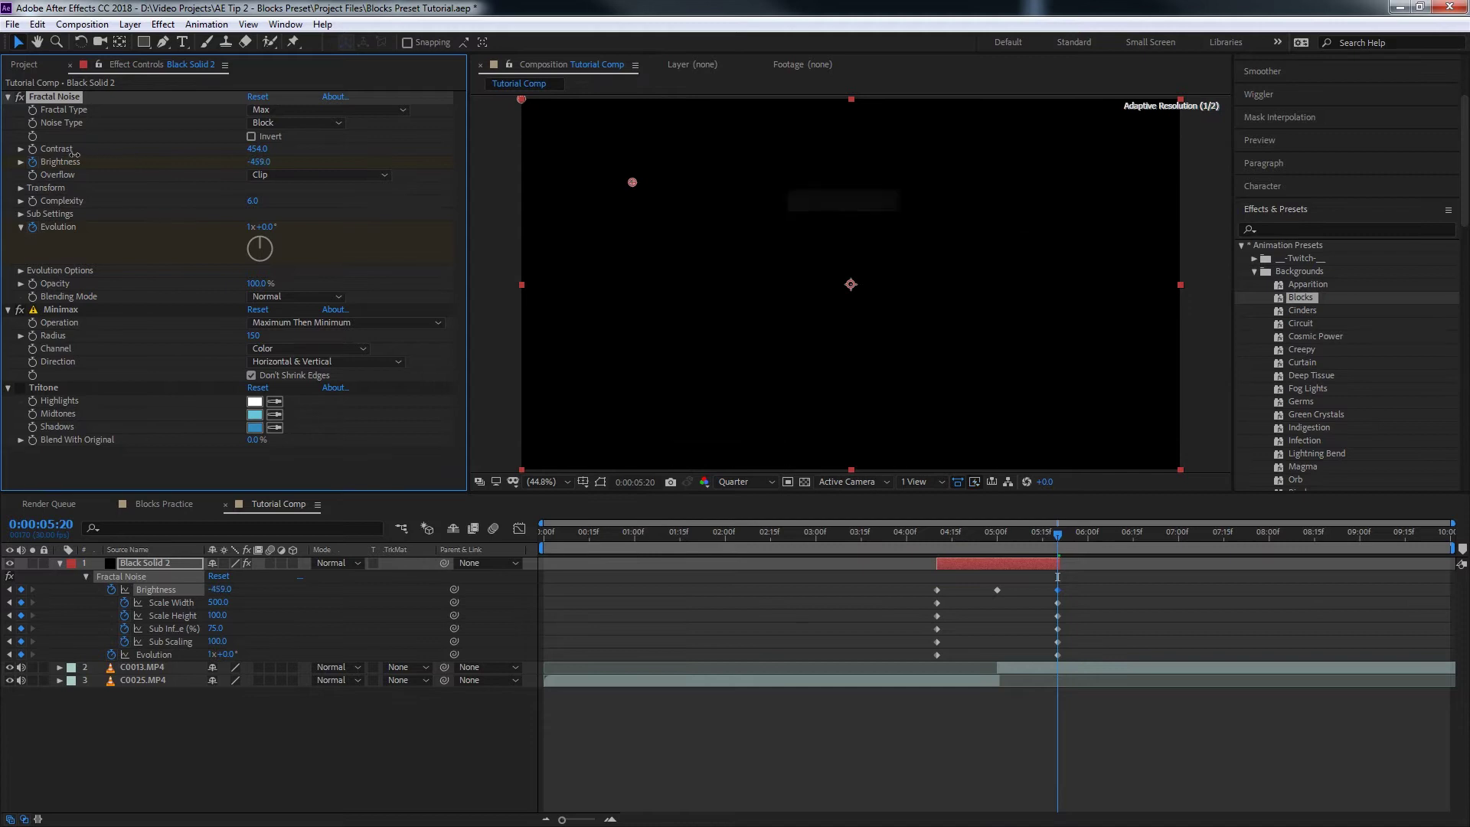
- Set the 4:10 Brightness keyframe to -707 and preview the 4:10–5:20 transition
left_click(966, 535)
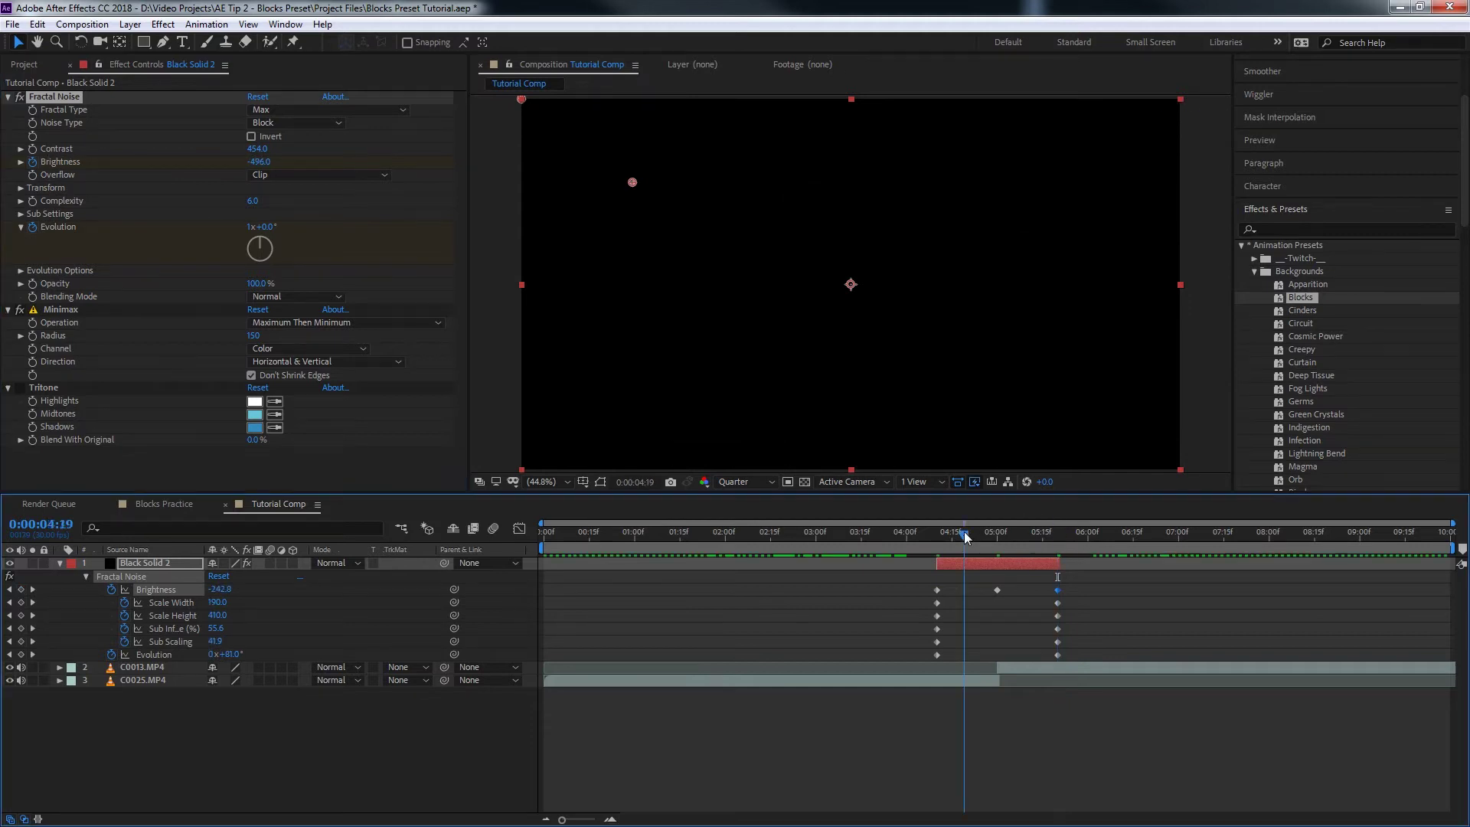
left_click_drag(965, 535, 936, 536)
left_click(242, 166)
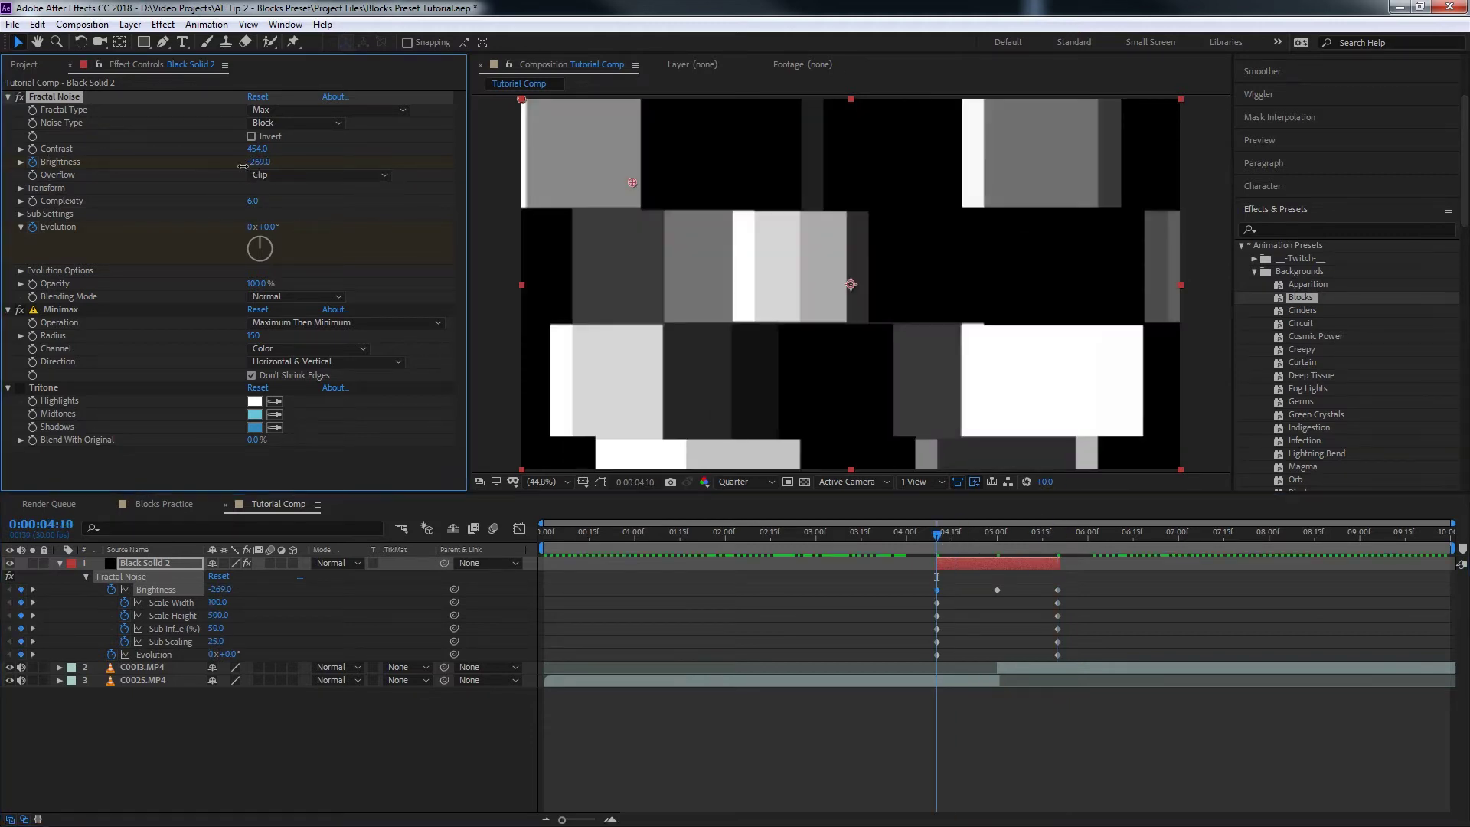
left_click_drag(242, 166, 76, 164)
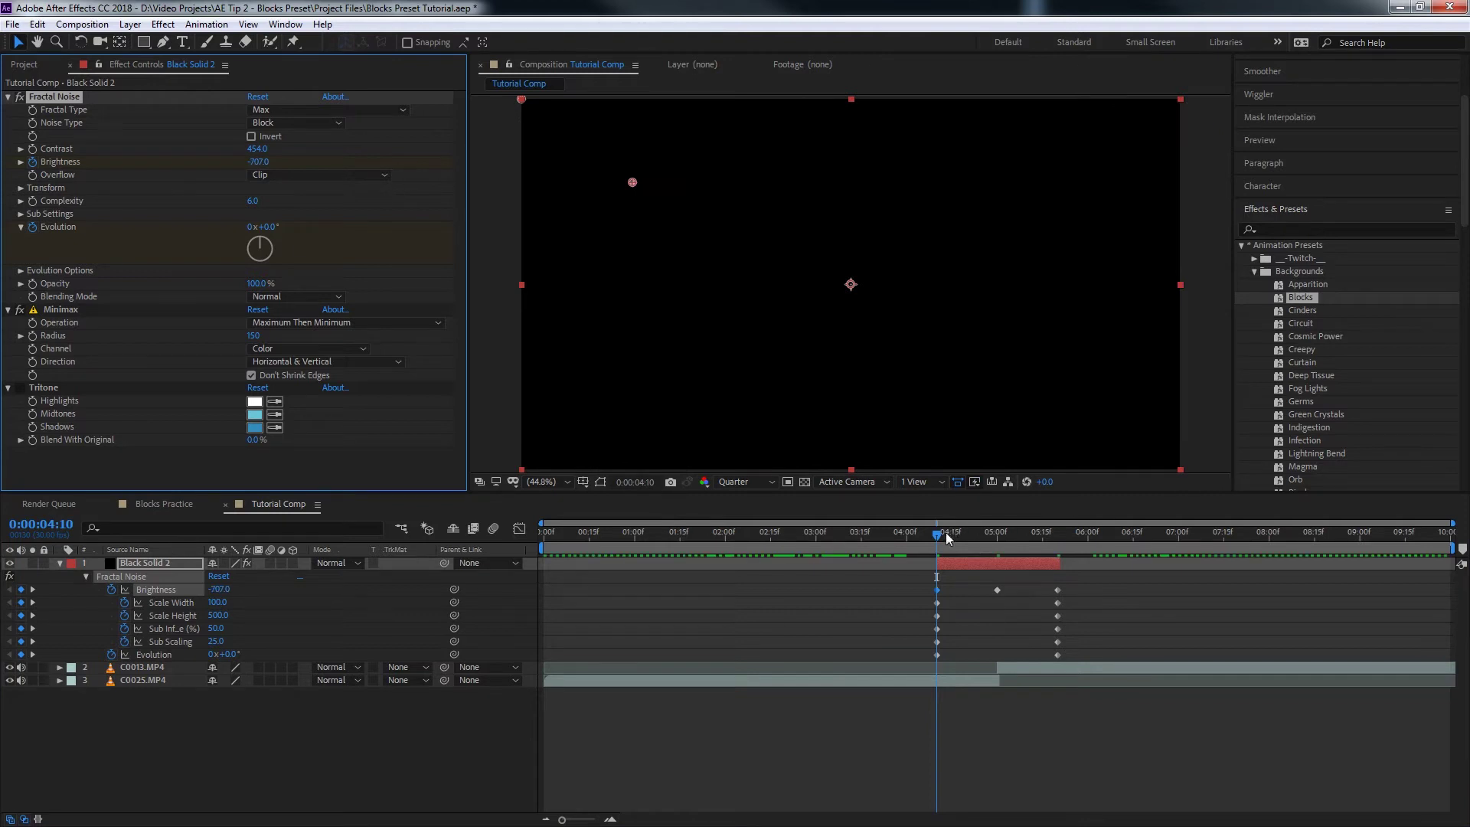
left_click_drag(937, 534, 1057, 551)
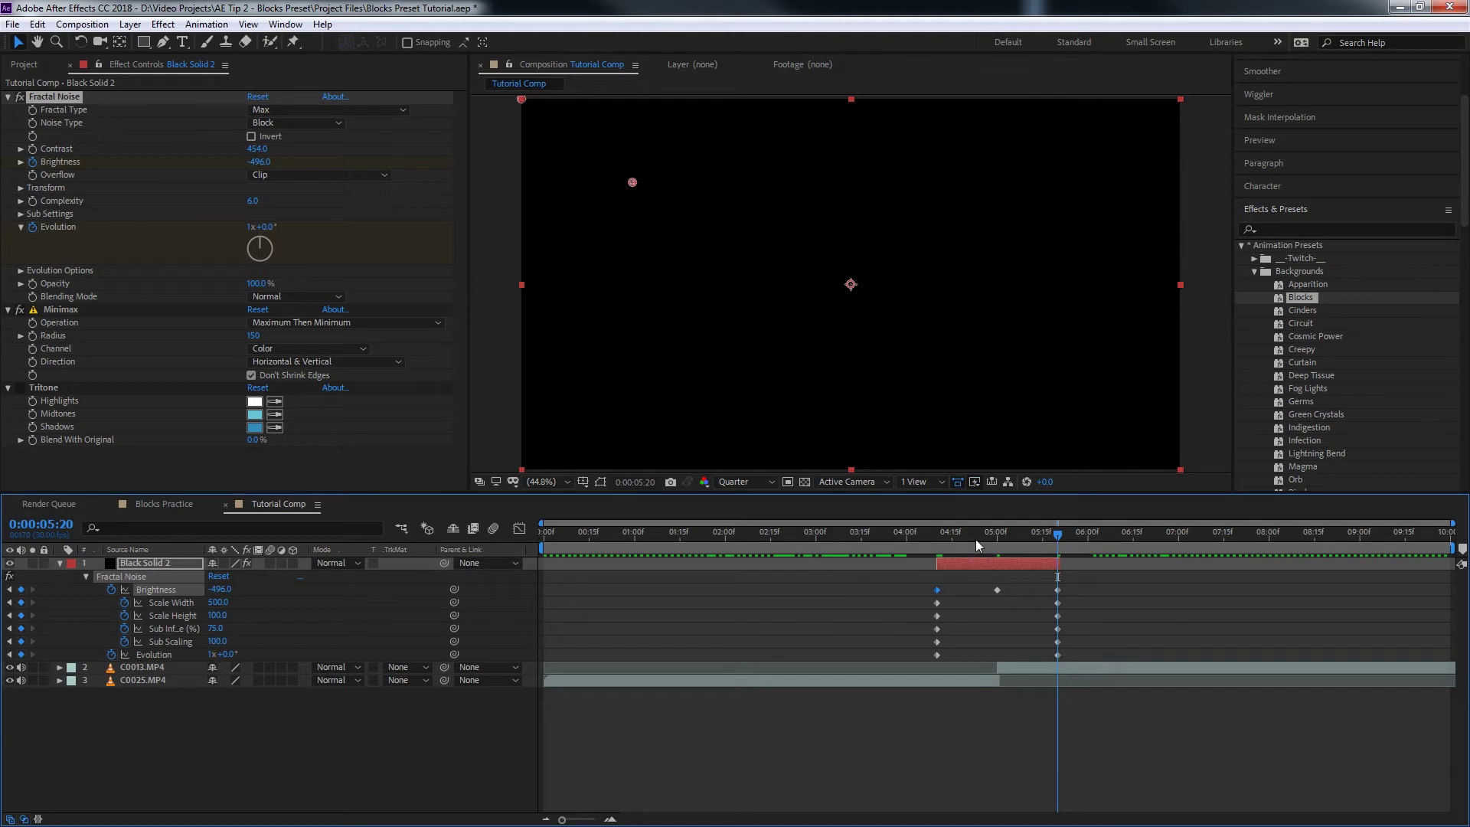
left_click_drag(966, 539, 944, 539)
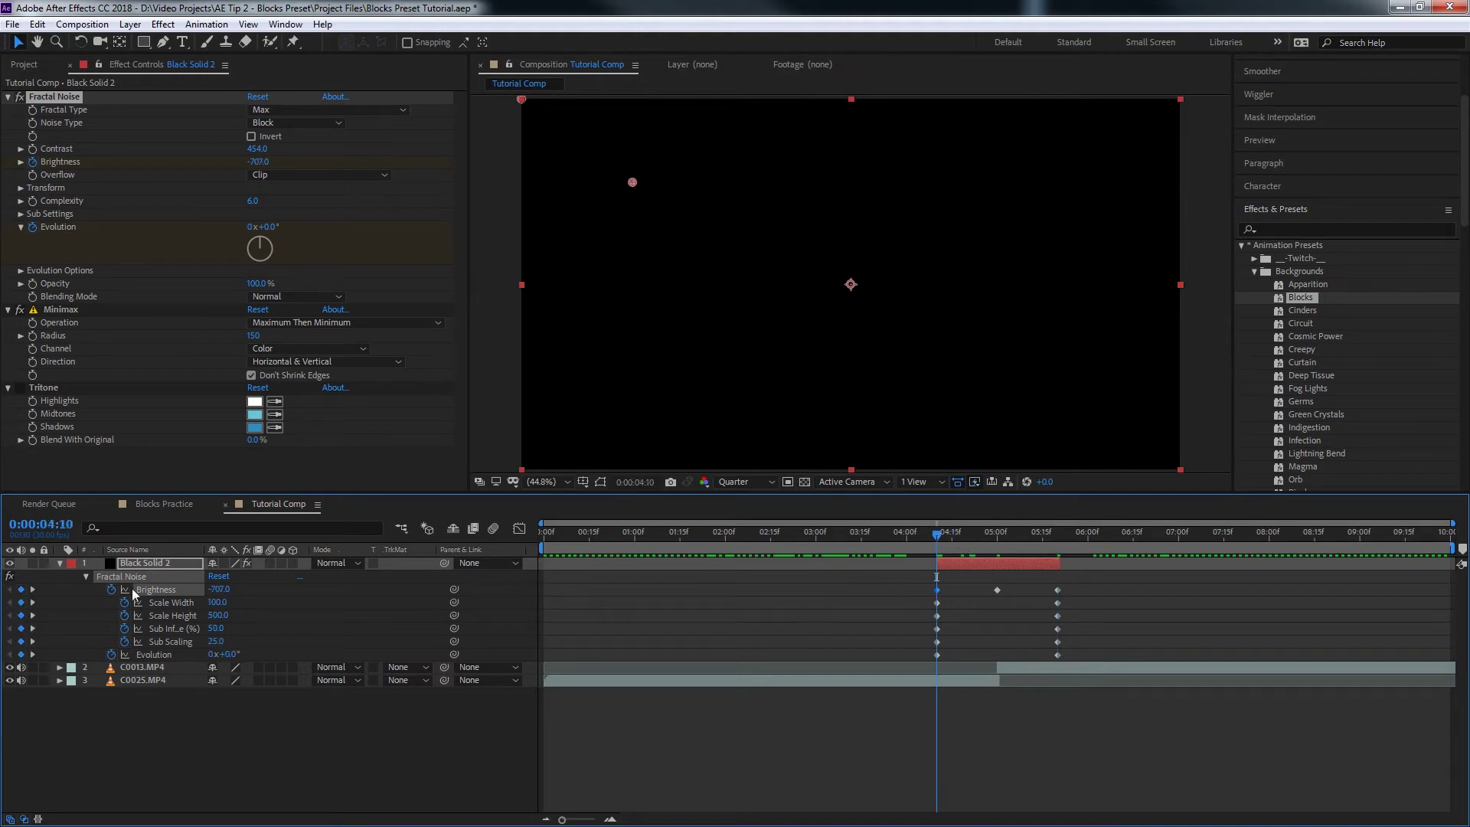
- Compare Classic Color Dodge, Color Dodge and Screen blend modes on Black Solid 2
left_click_drag(941, 545, 932, 547)
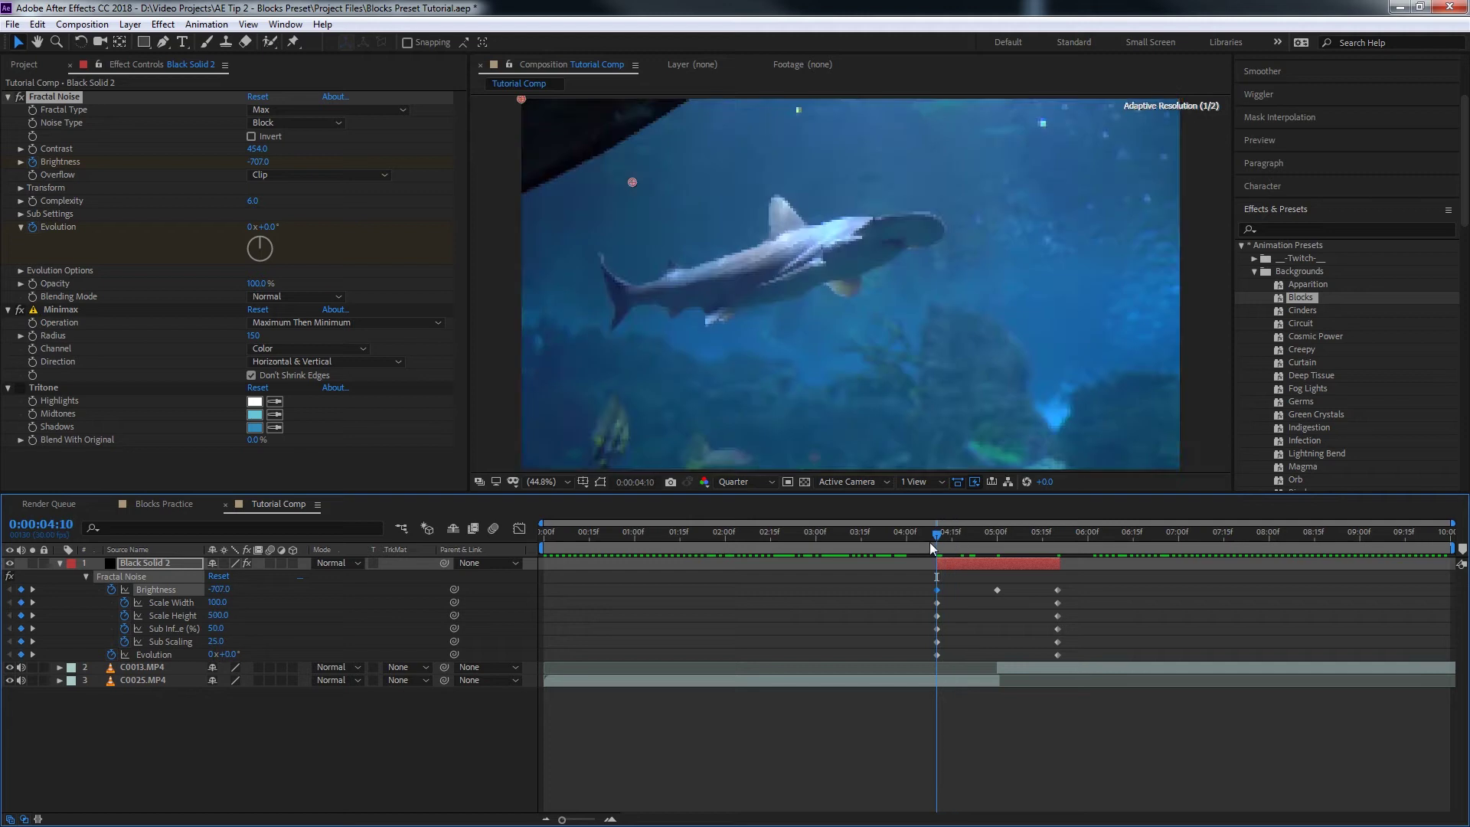
left_click(337, 564)
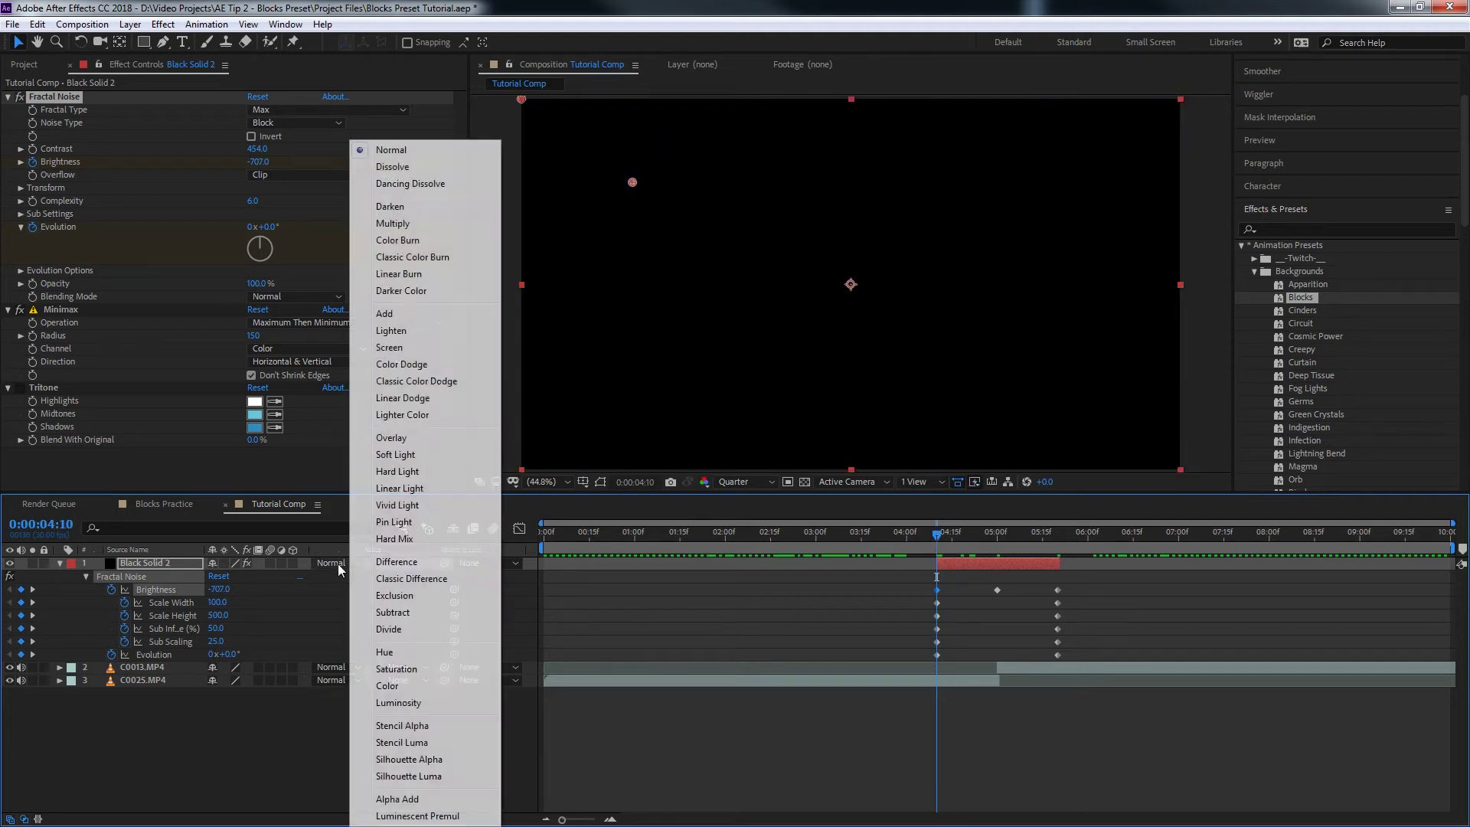
left_click(410, 382)
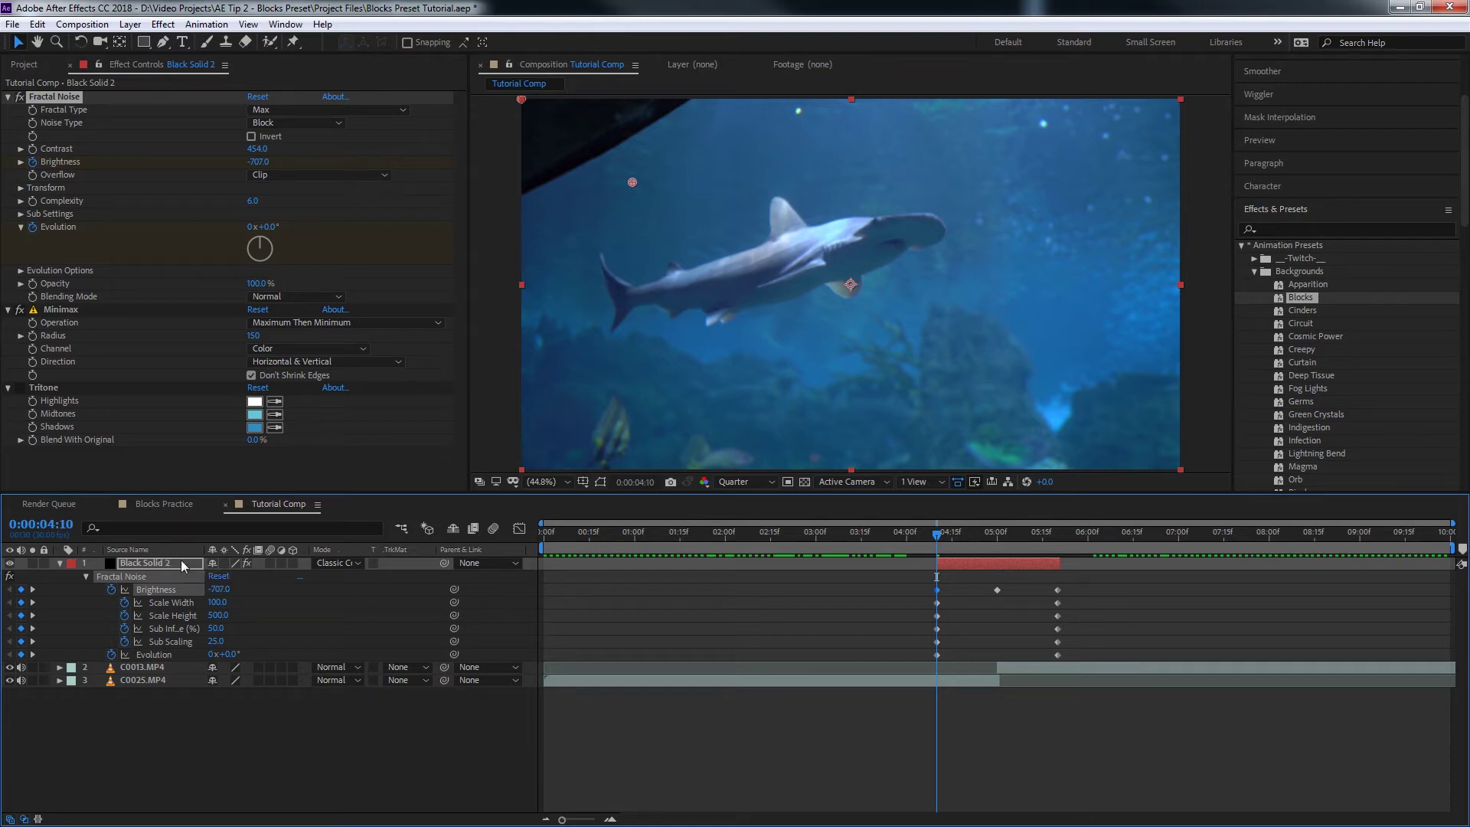
left_click(342, 567)
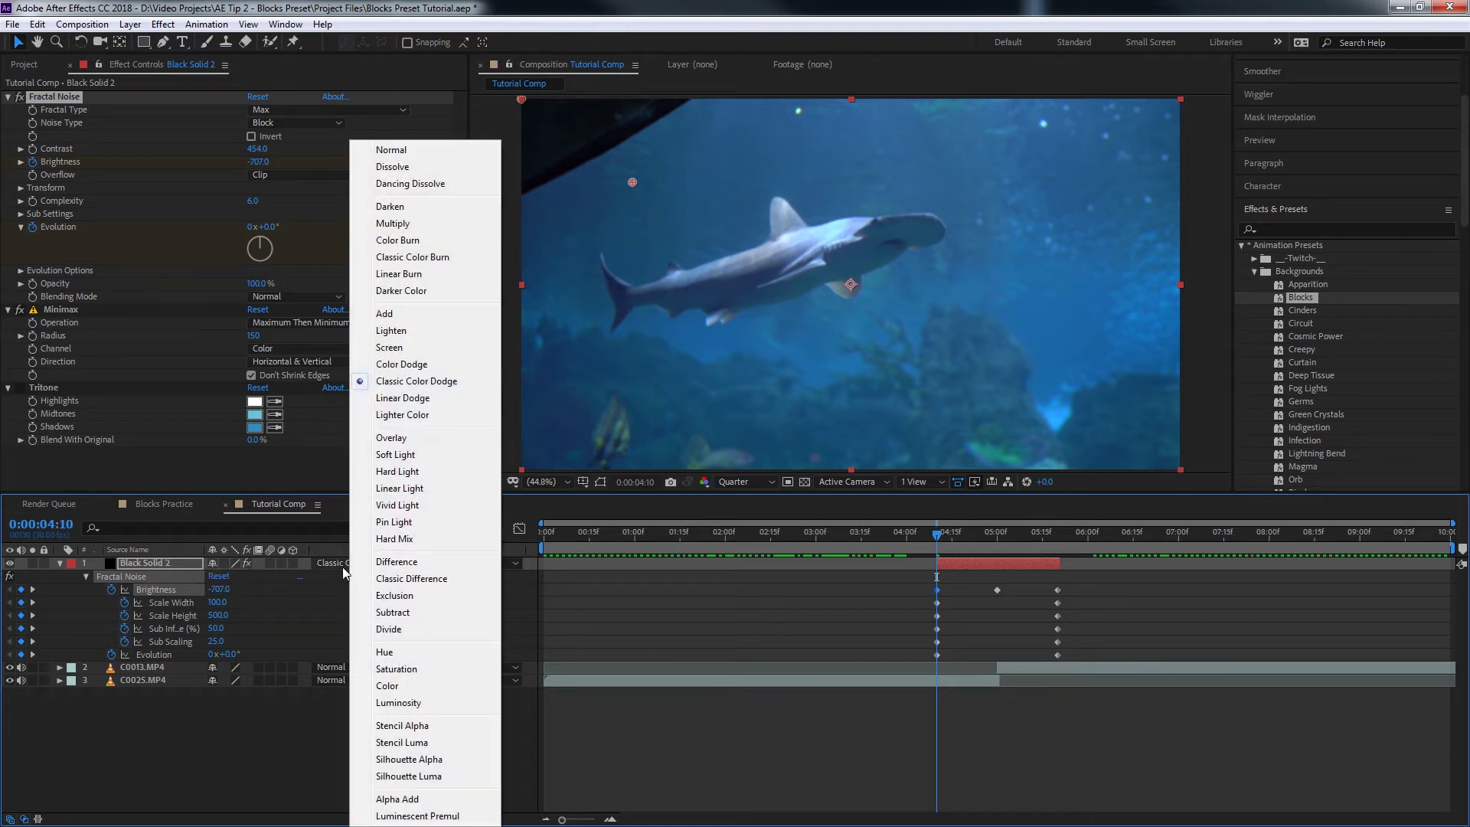
left_click(401, 365)
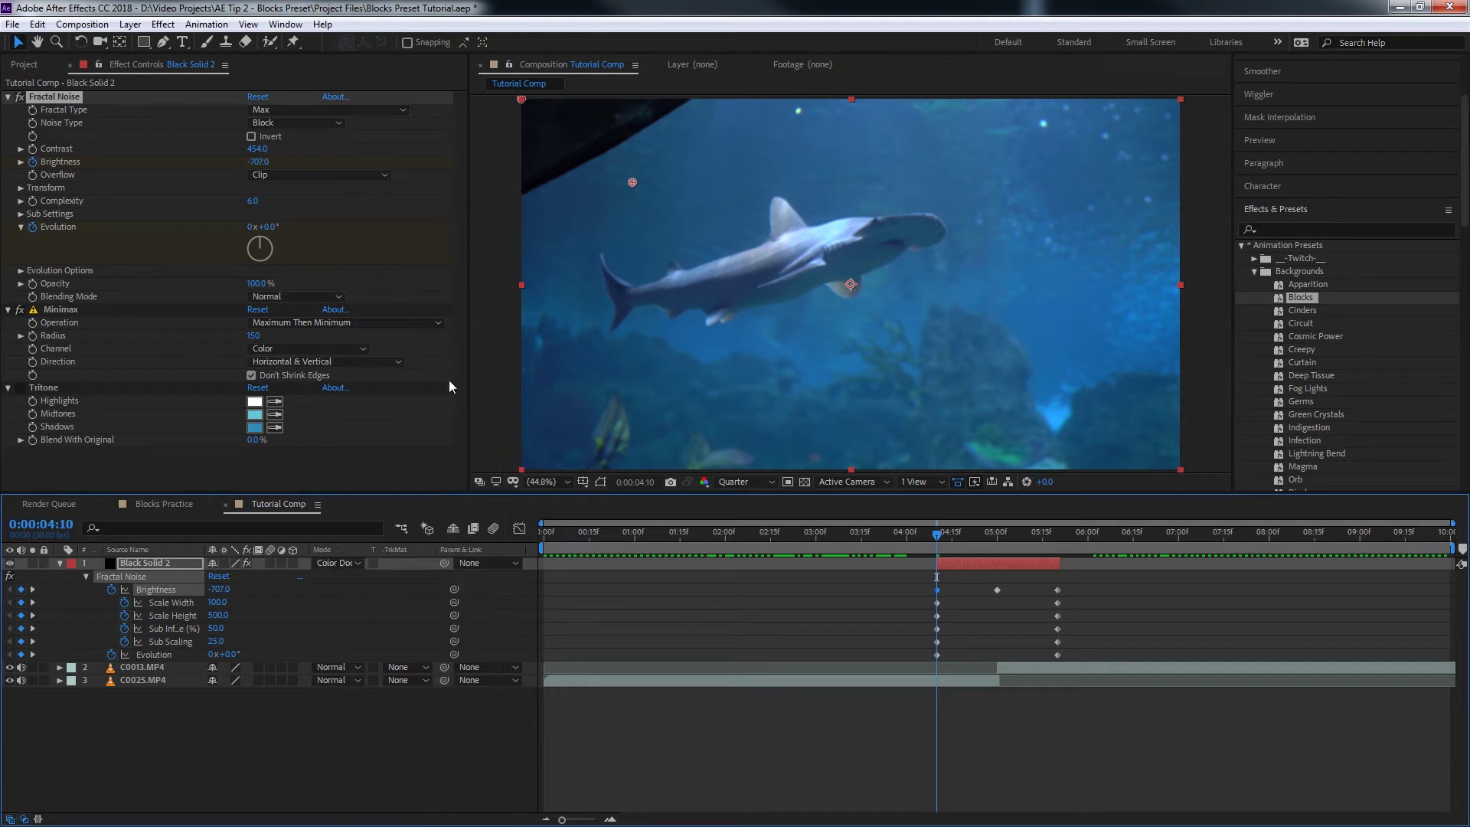
left_click(347, 559)
left_click(398, 330)
left_click(337, 563)
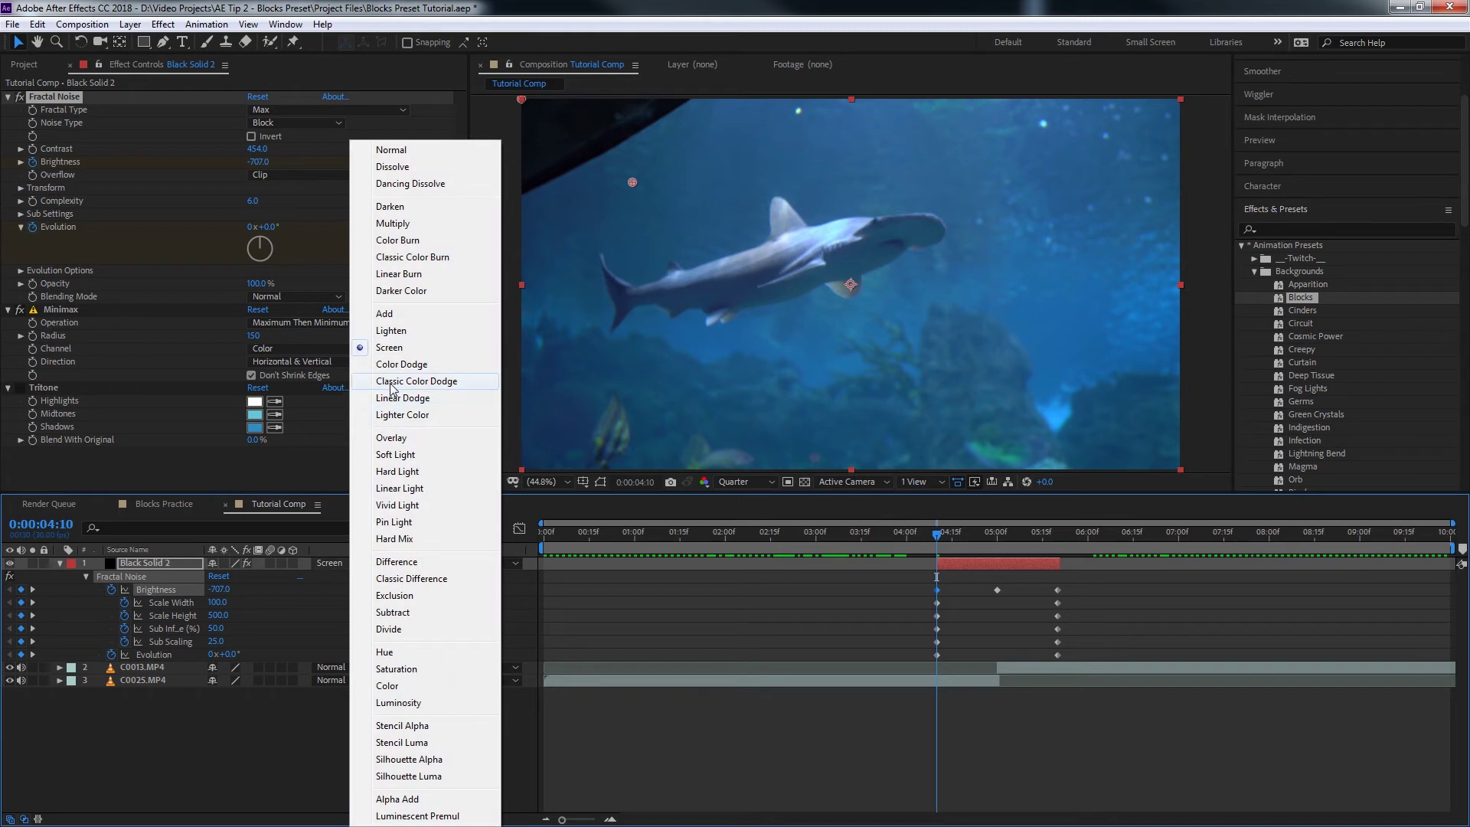
left_click(434, 385)
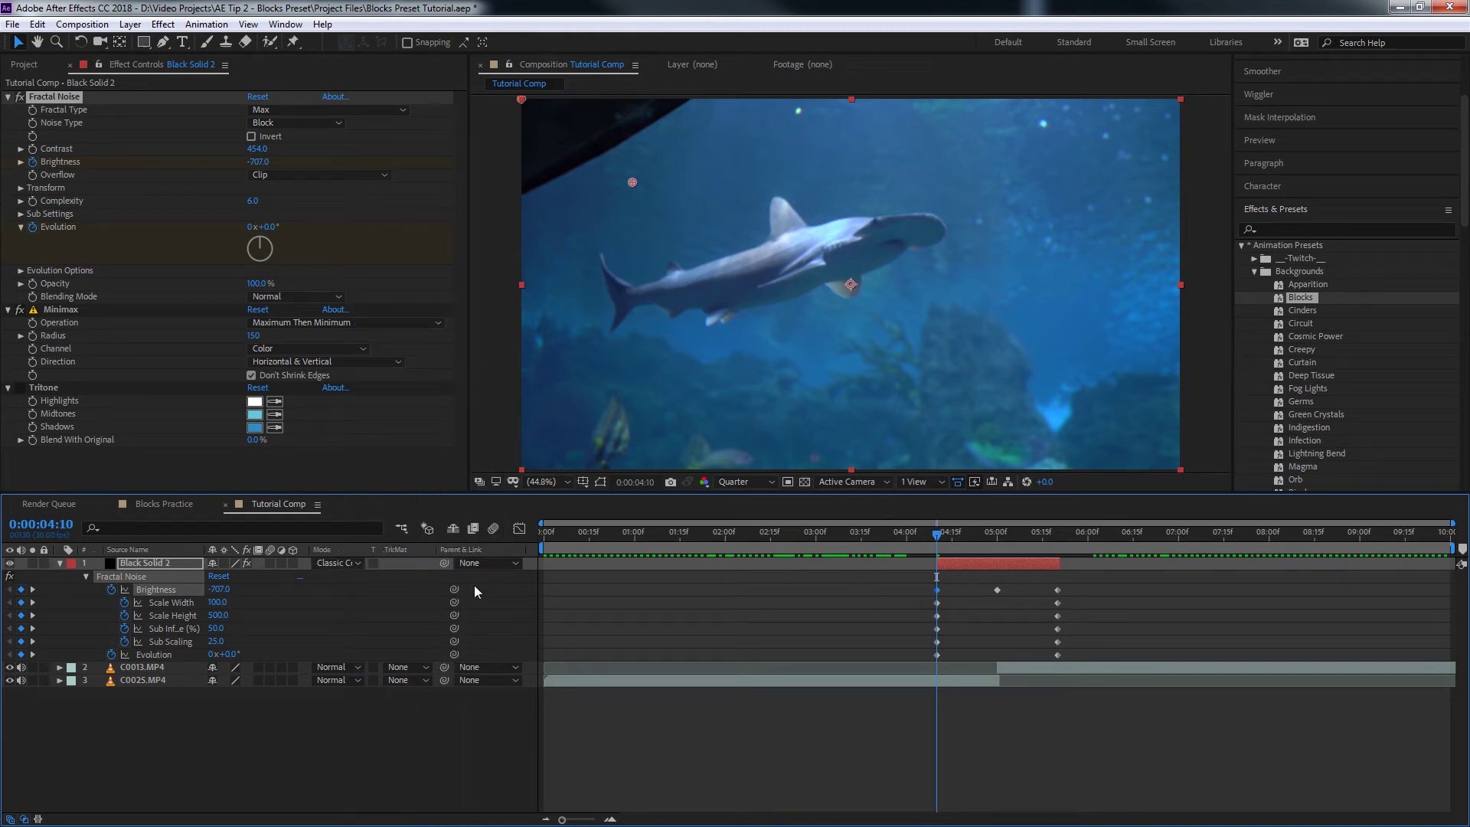
left_click(354, 563)
left_click(397, 341)
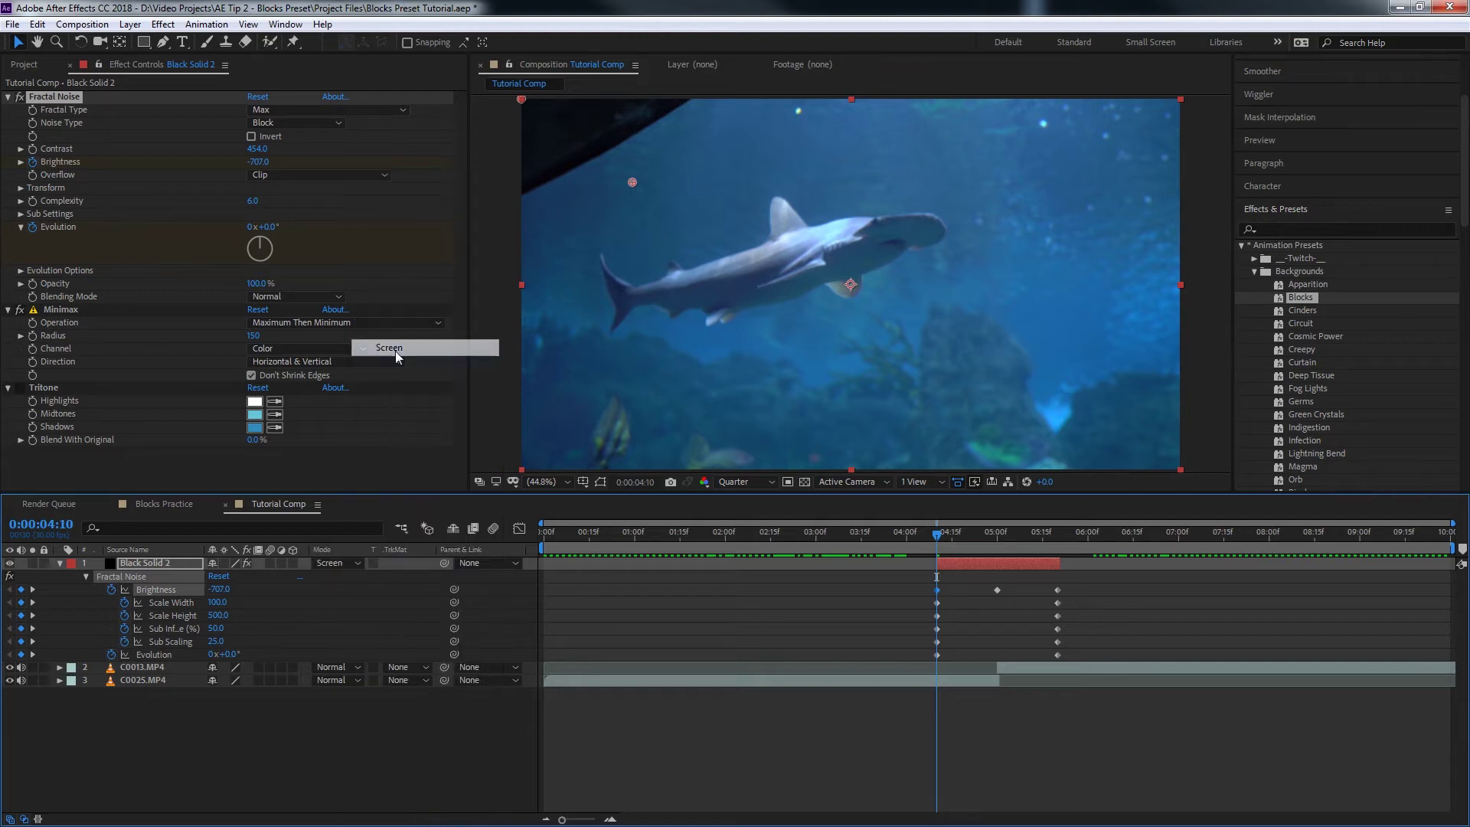
- Settle on Classic Color Dodge and preview the shark-to-clownfish block transition
left_click_drag(953, 545, 997, 543)
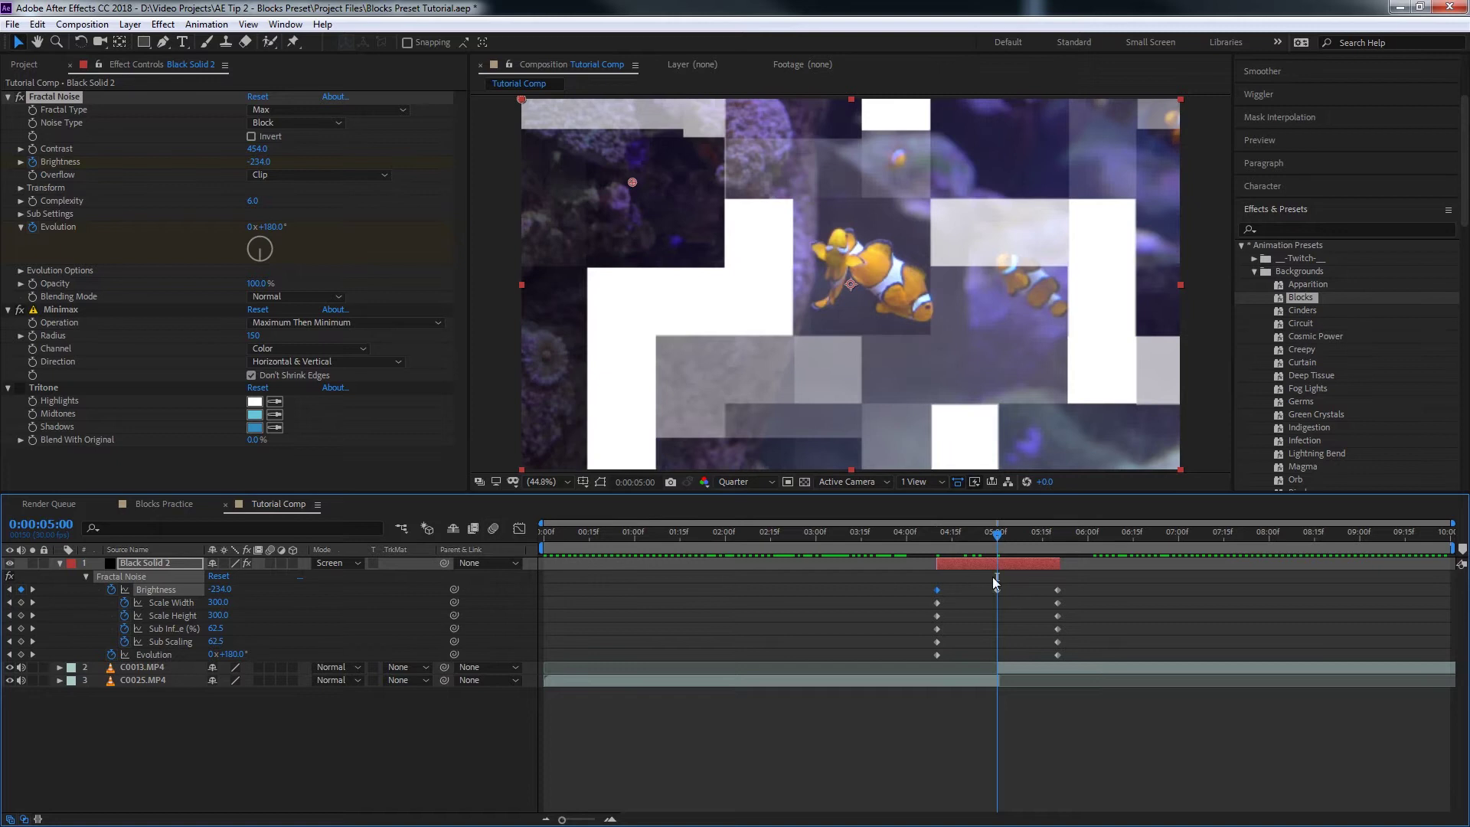
left_click(353, 562)
left_click(425, 381)
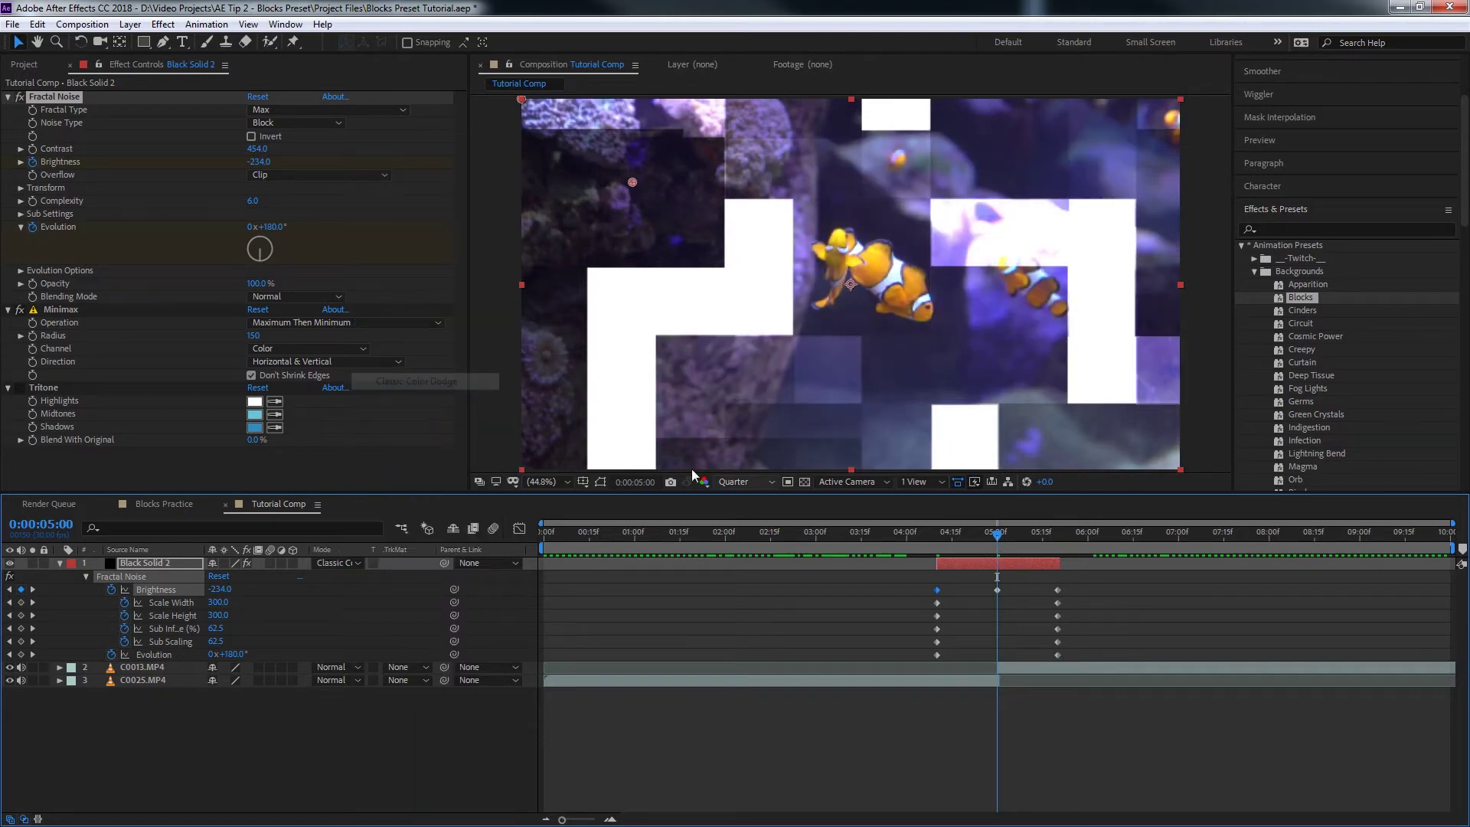
left_click_drag(997, 535, 935, 545)
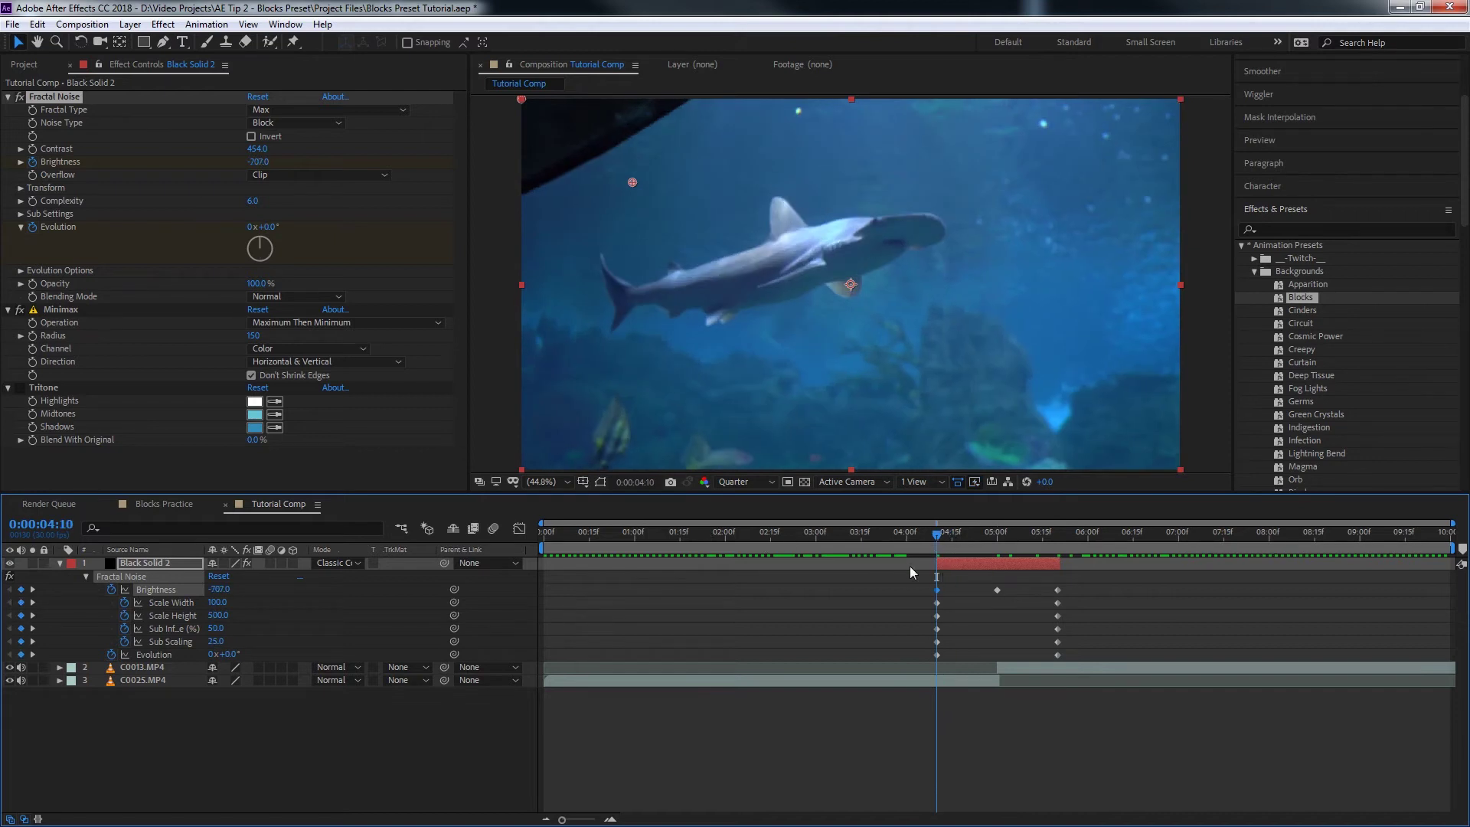
mouse_move(949, 539)
left_mouse_down()
mouse_move(997, 545)
mouse_move(931, 539)
left_mouse_up()
left_click(1277, 209)
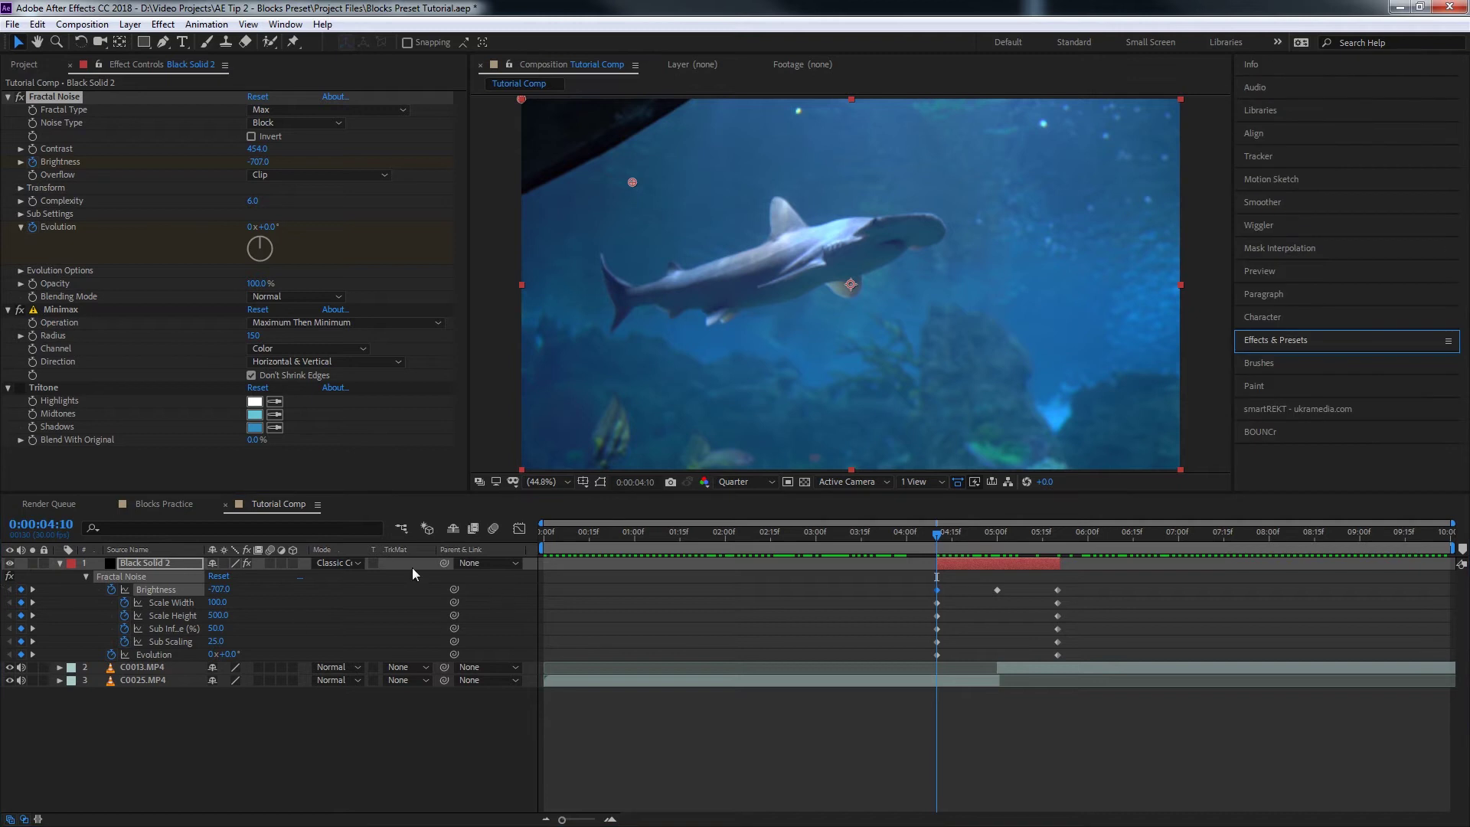
- Search for 'colorama' and apply Colorama to Black Solid 2
left_click(1274, 341)
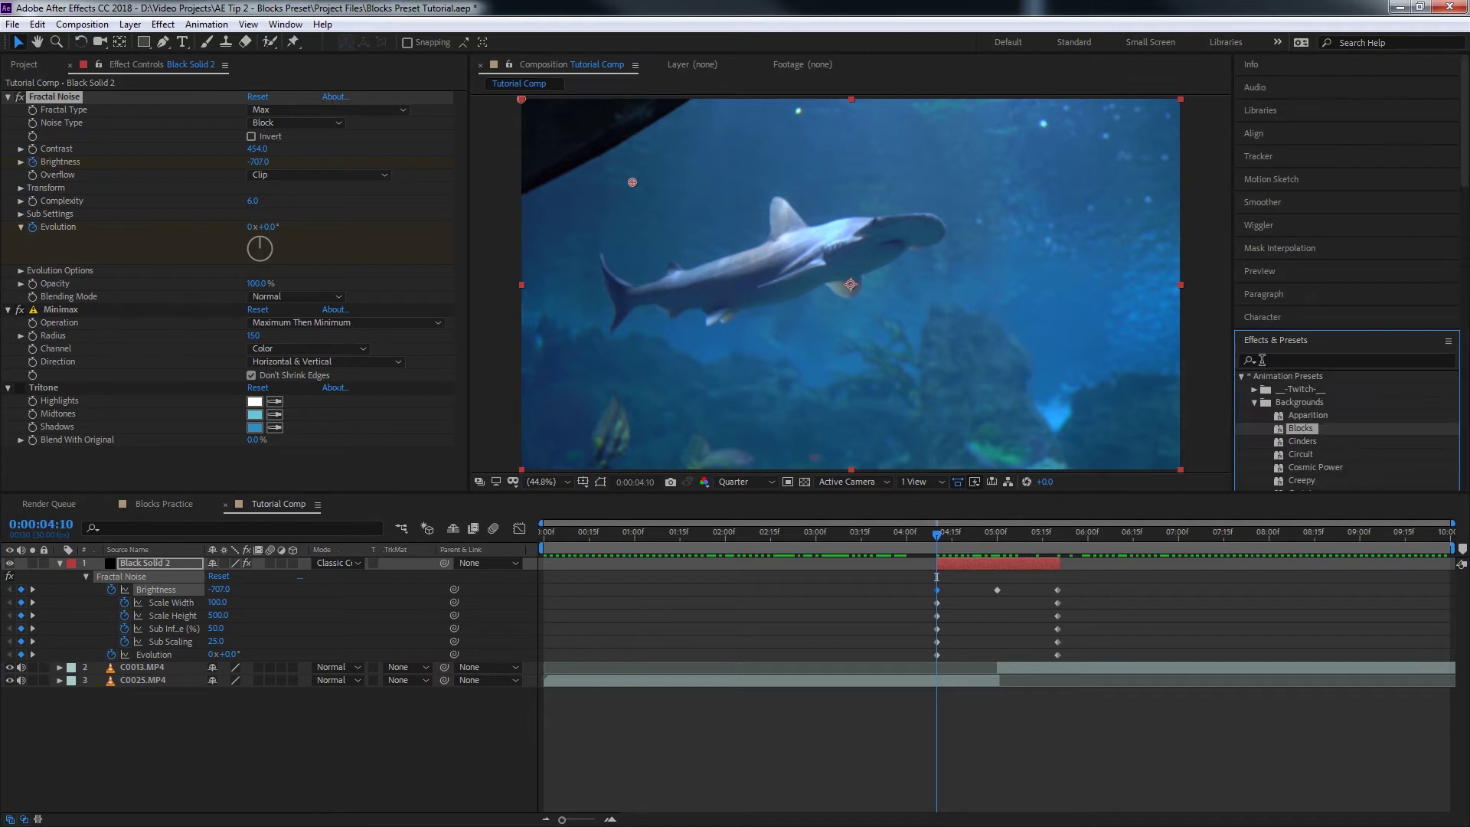
left_click(1309, 361)
type("colorama")
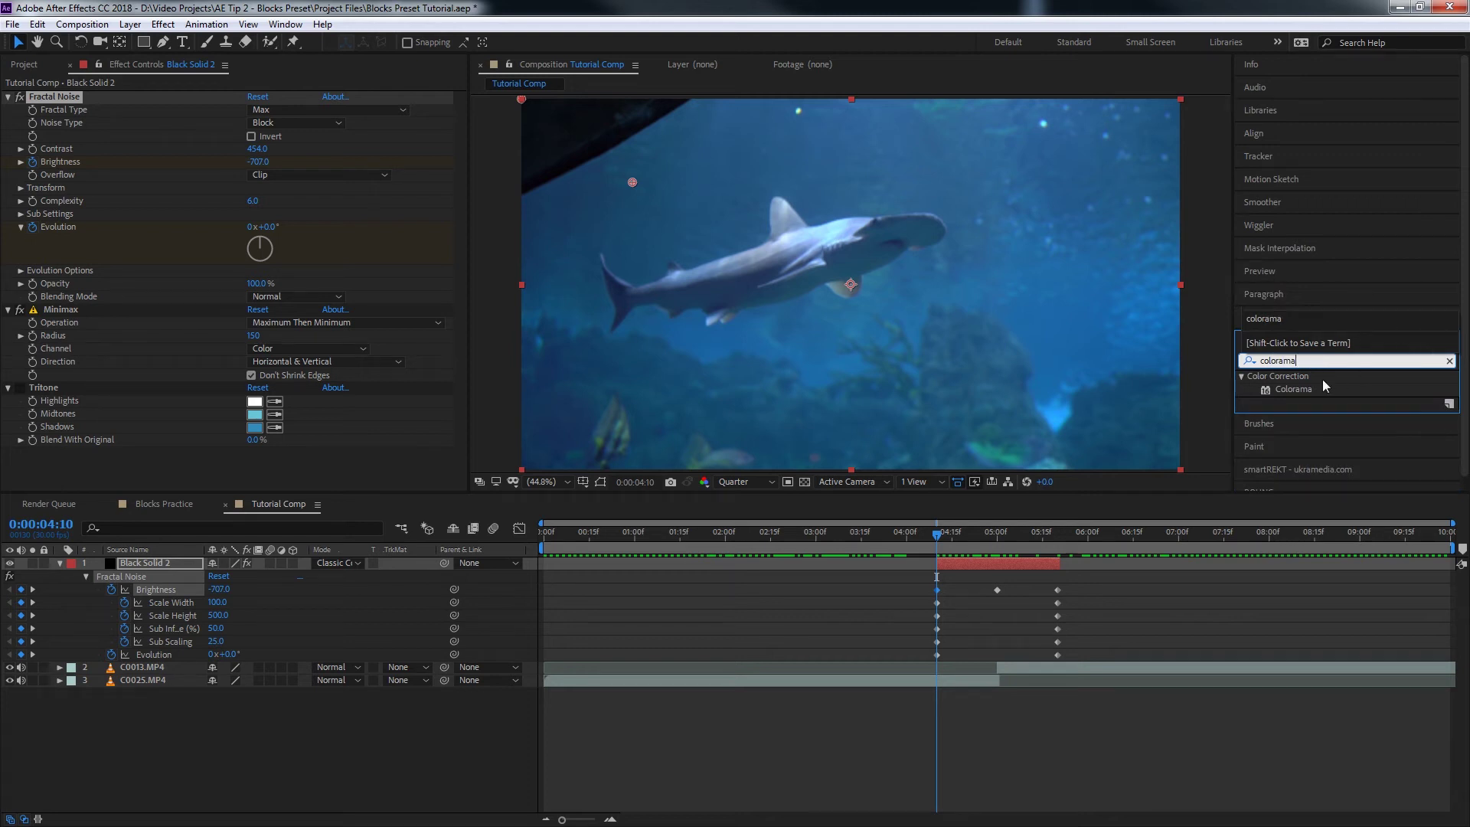
left_click_drag(1326, 384, 276, 466)
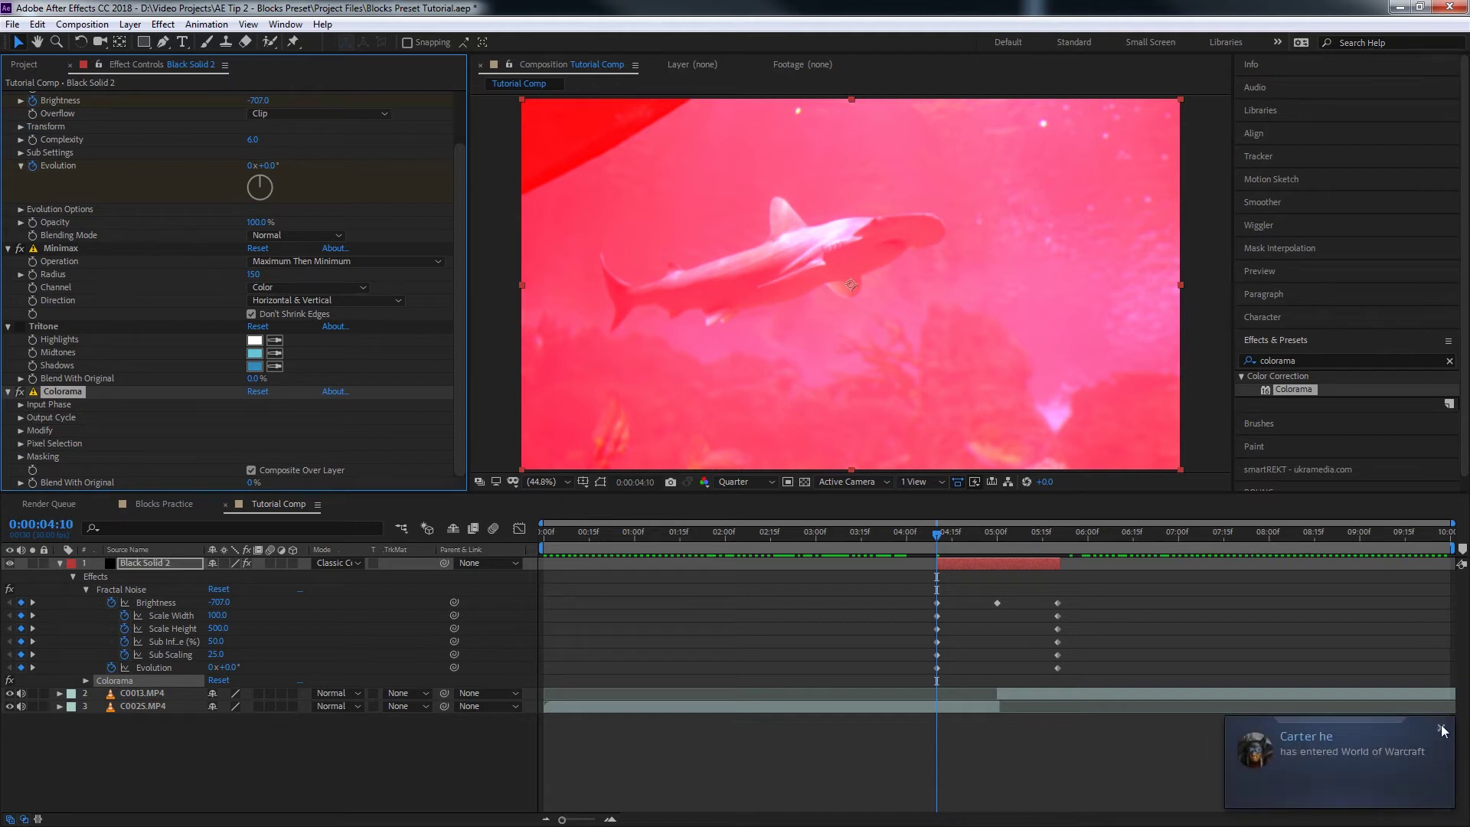
left_click(1441, 728)
- Twirl open Colorama's Output Cycle wheel, then switch Colorama off
left_click(20, 404)
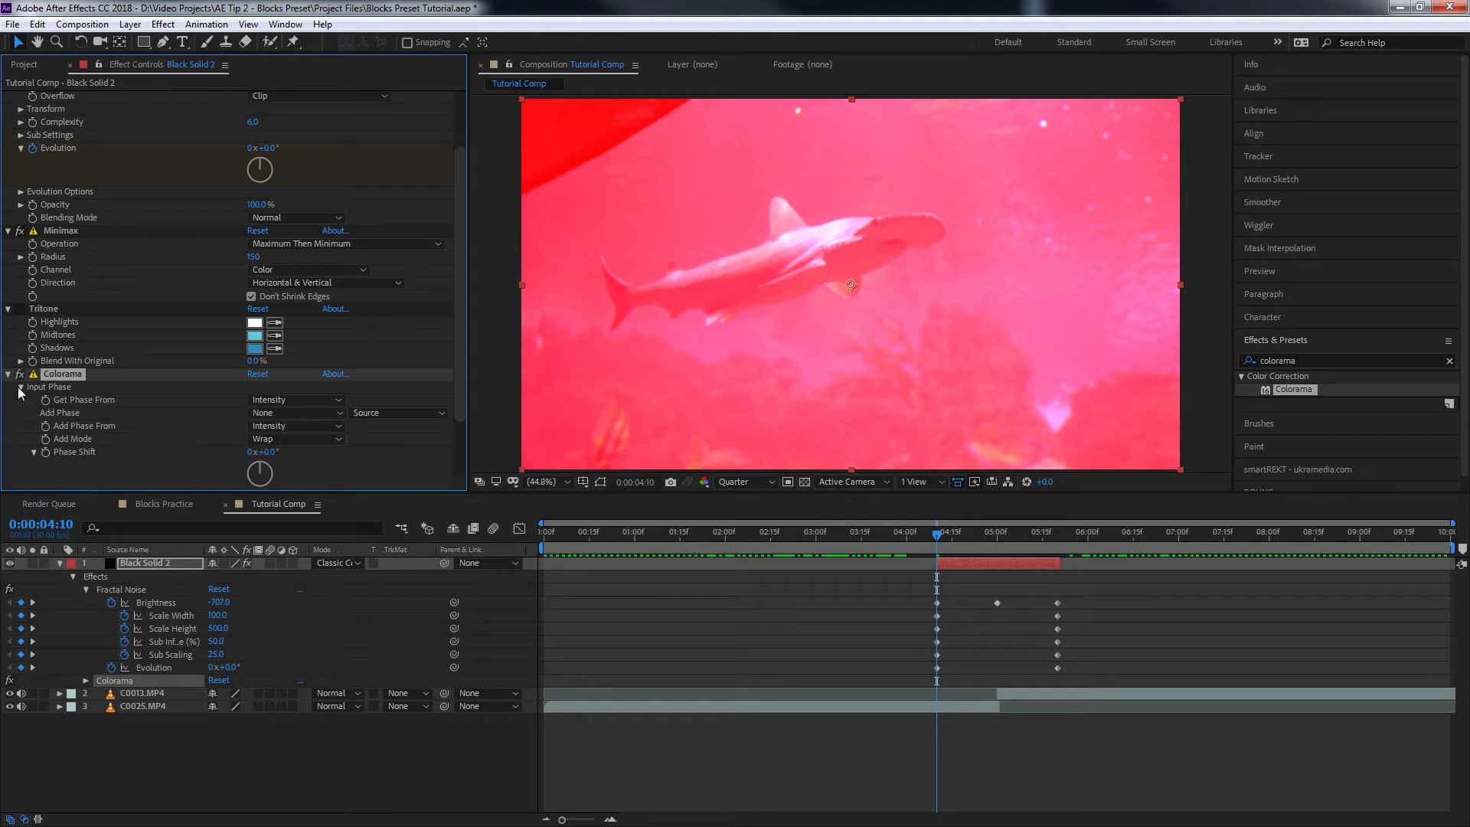
left_click(21, 387)
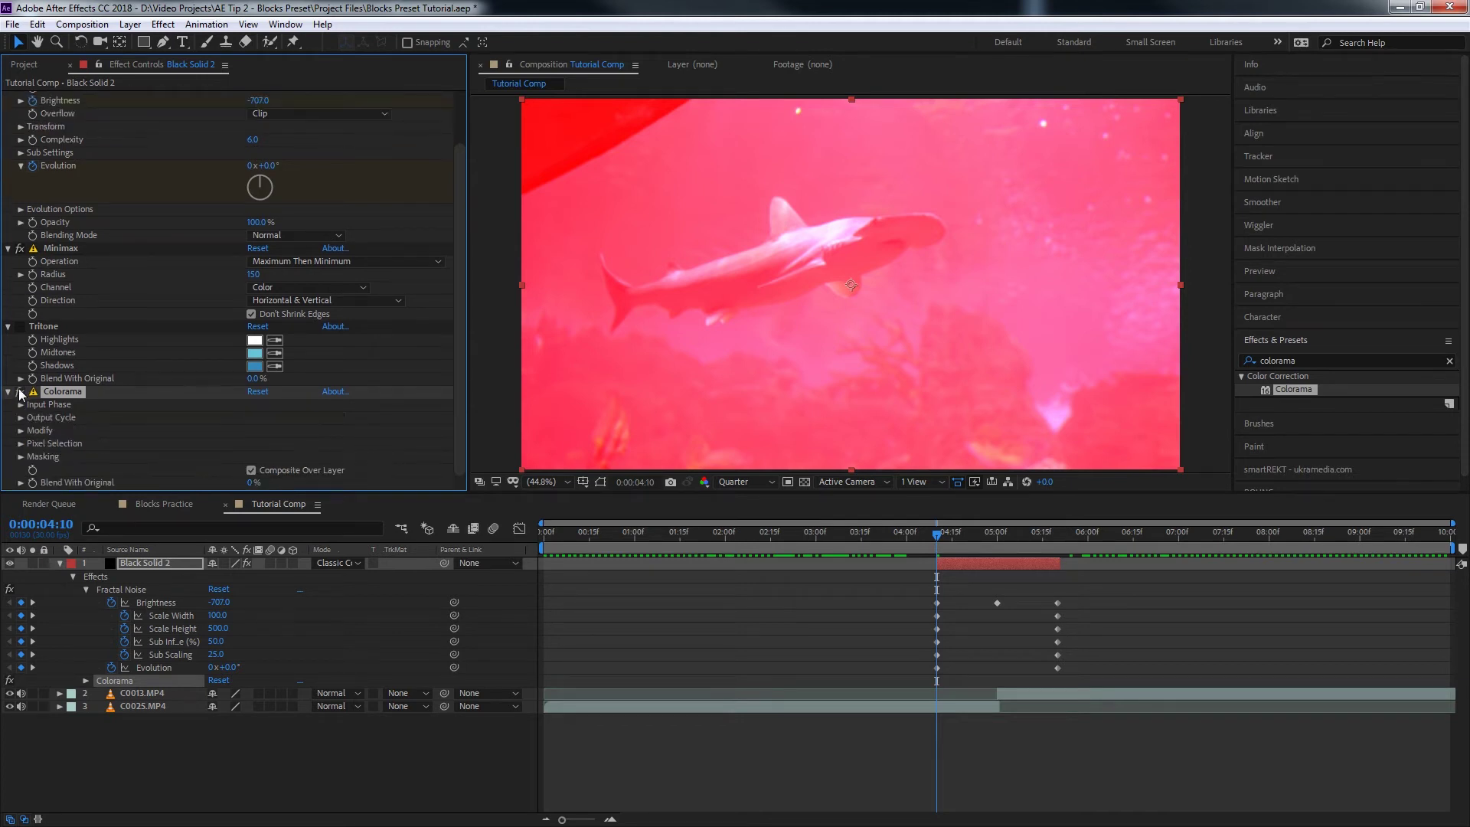
left_click(21, 417)
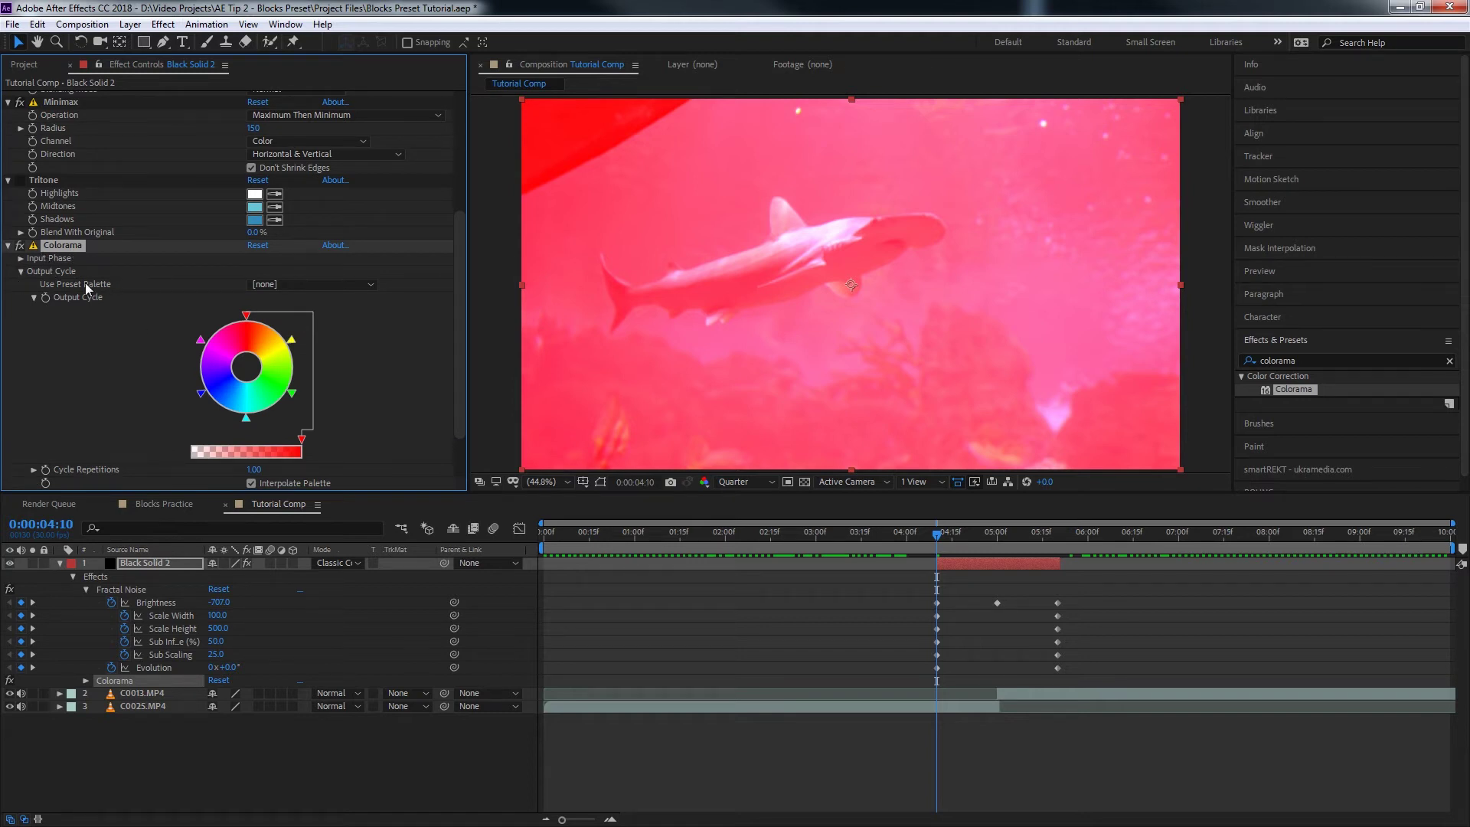
scroll(341, 309, "down", 1)
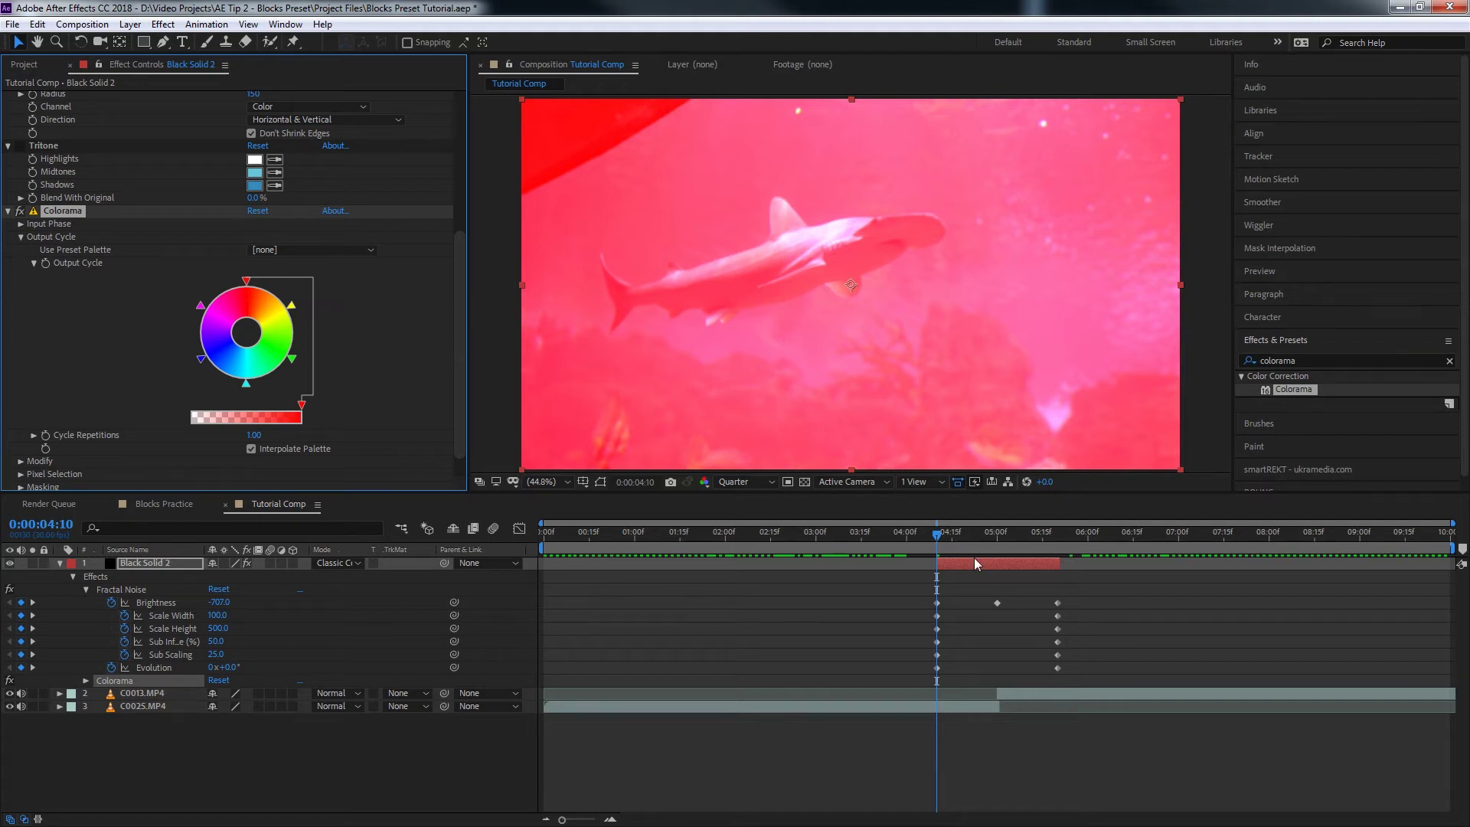
left_click(20, 210)
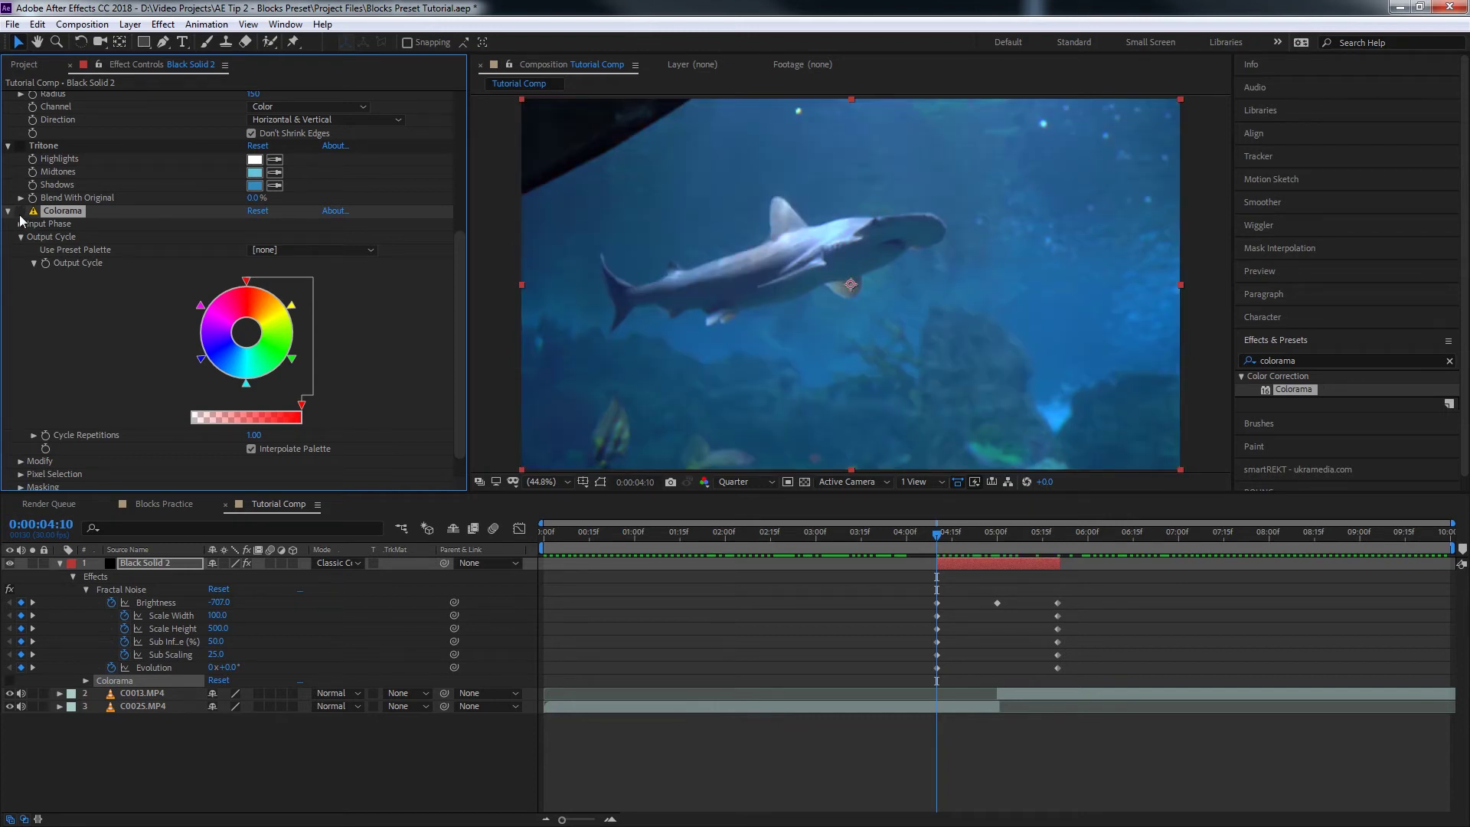
- Leave Colorama off, set Black Solid 2 to Normal blending, and go to 5:00
left_click(20, 211)
left_click(21, 211)
scroll(132, 238, "up", 5)
left_click(336, 562)
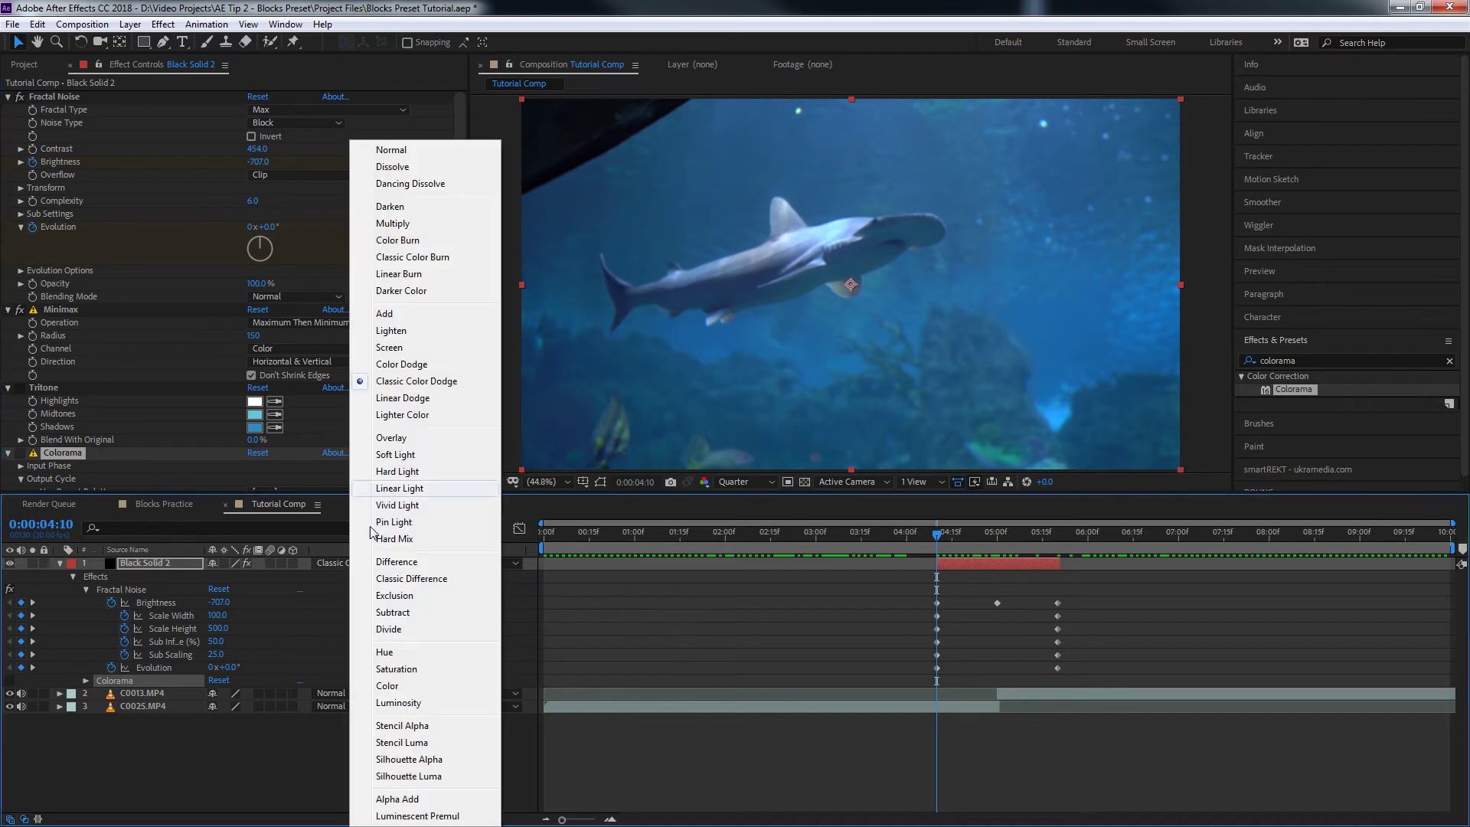
left_click(398, 153)
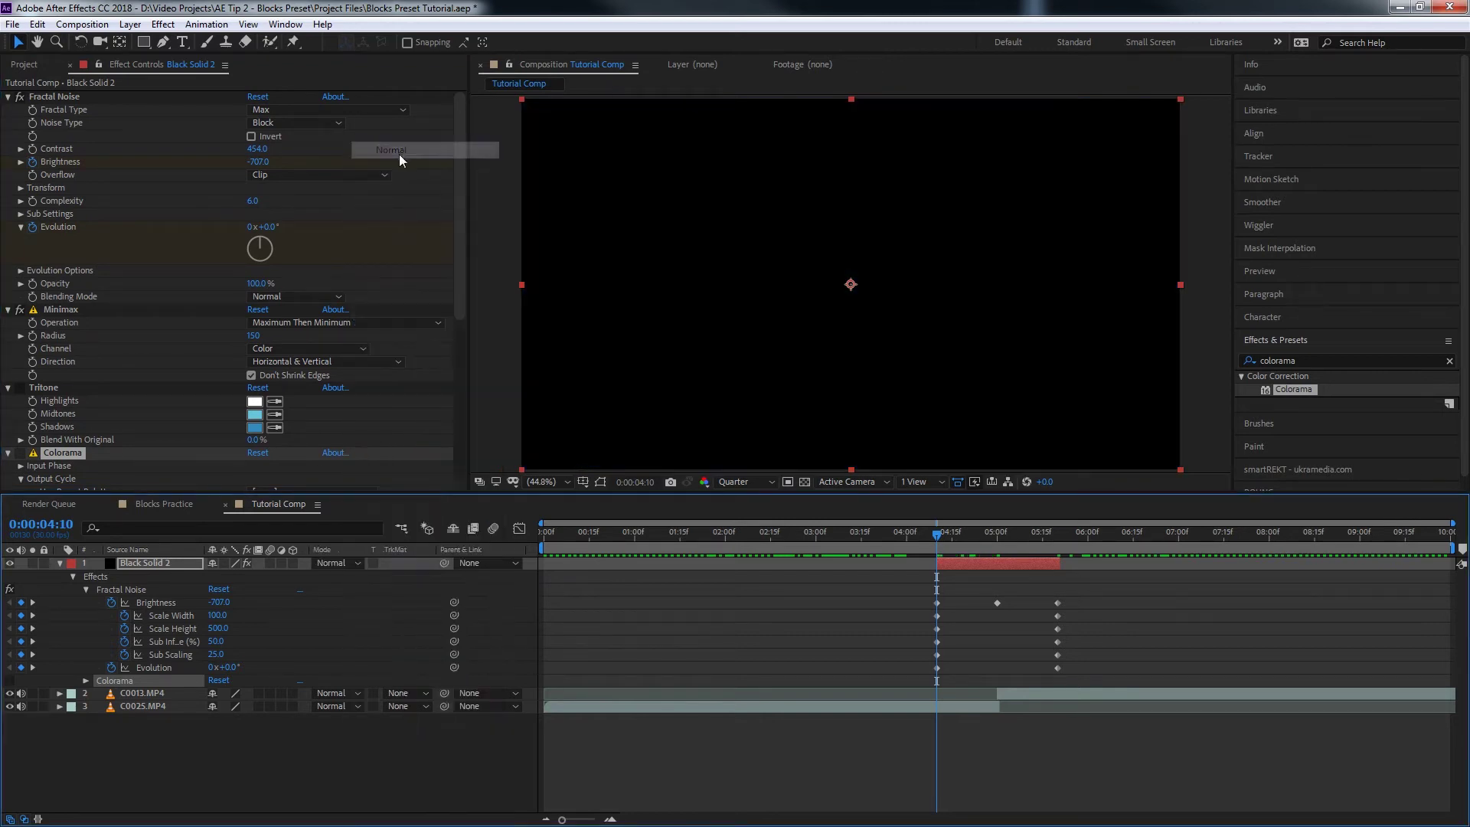
left_click(995, 542)
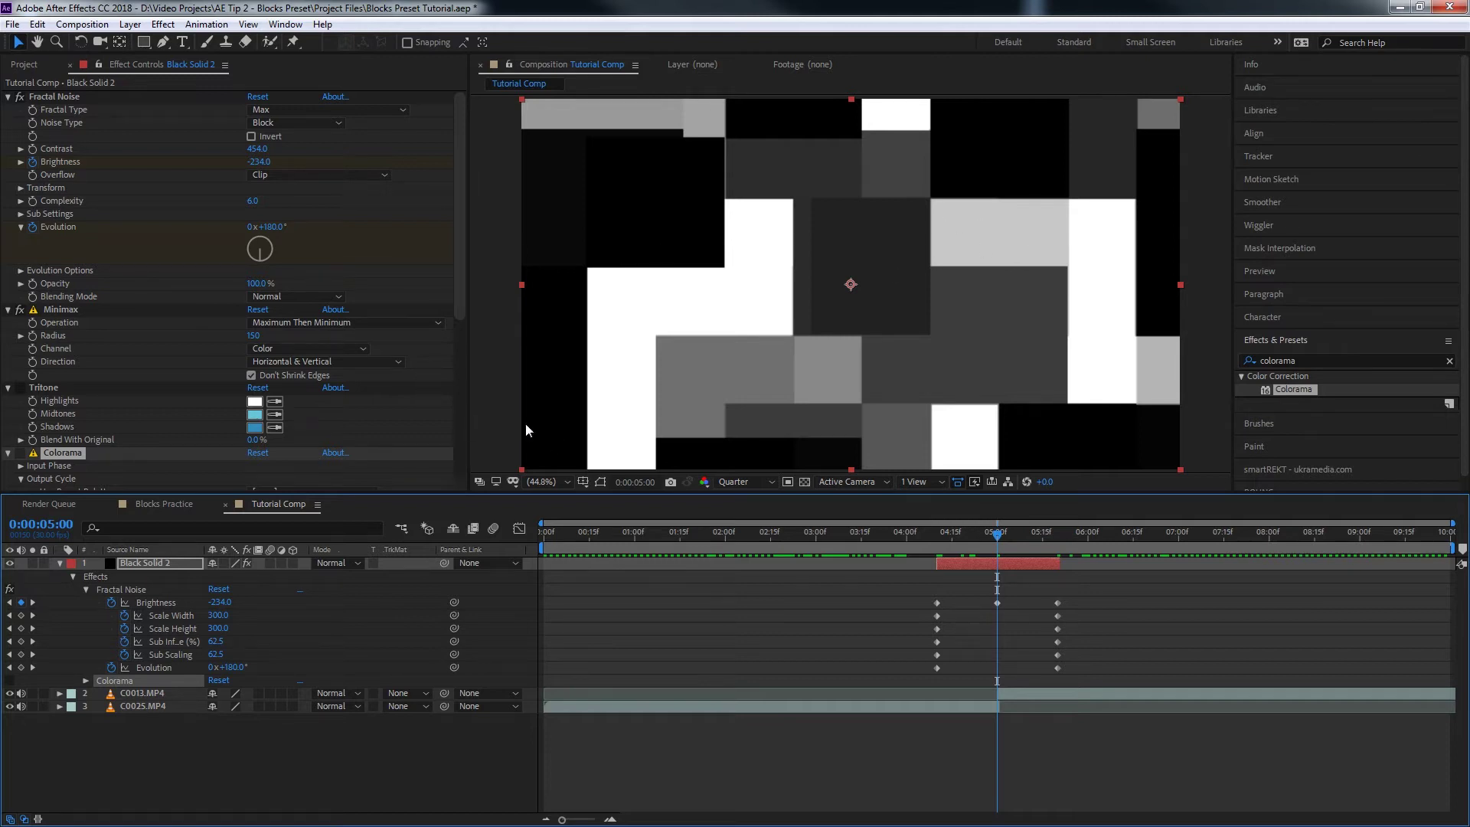
- Turn Colorama back on and restore Classic Color Dodge blending on Black Solid 2
left_click(20, 452)
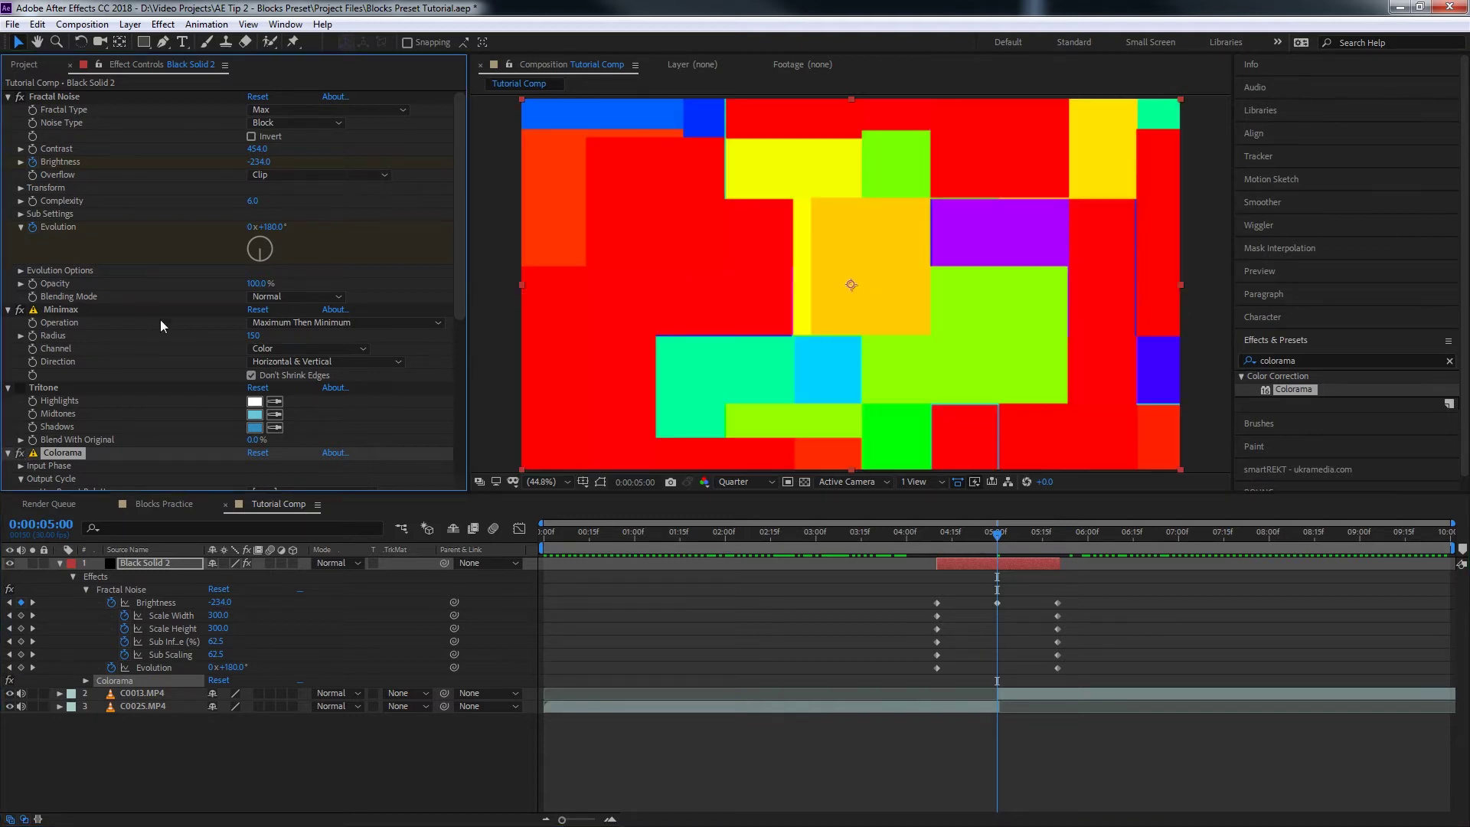
left_click(337, 563)
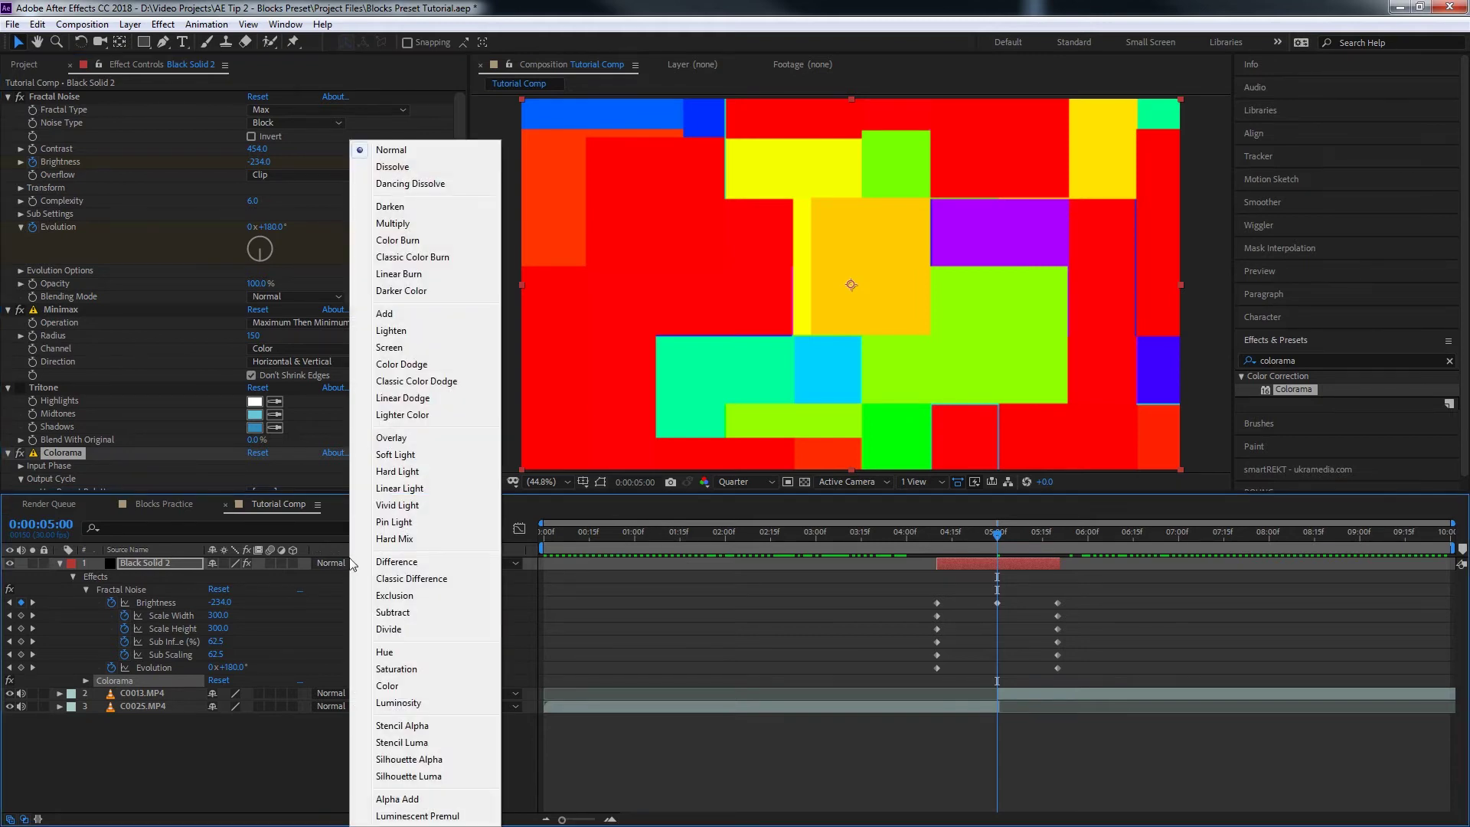
left_click(398, 381)
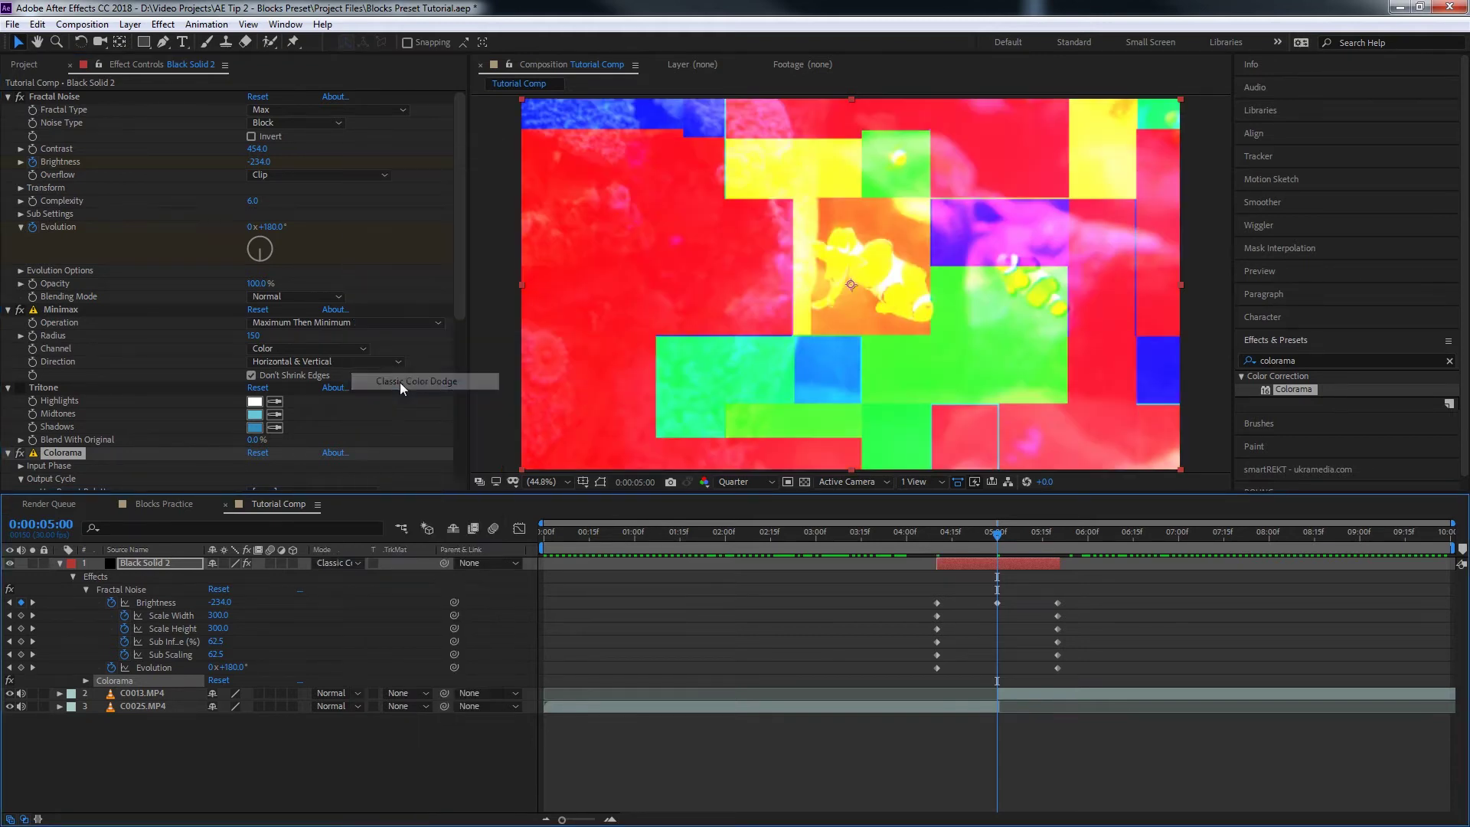
left_click_drag(963, 540, 988, 538)
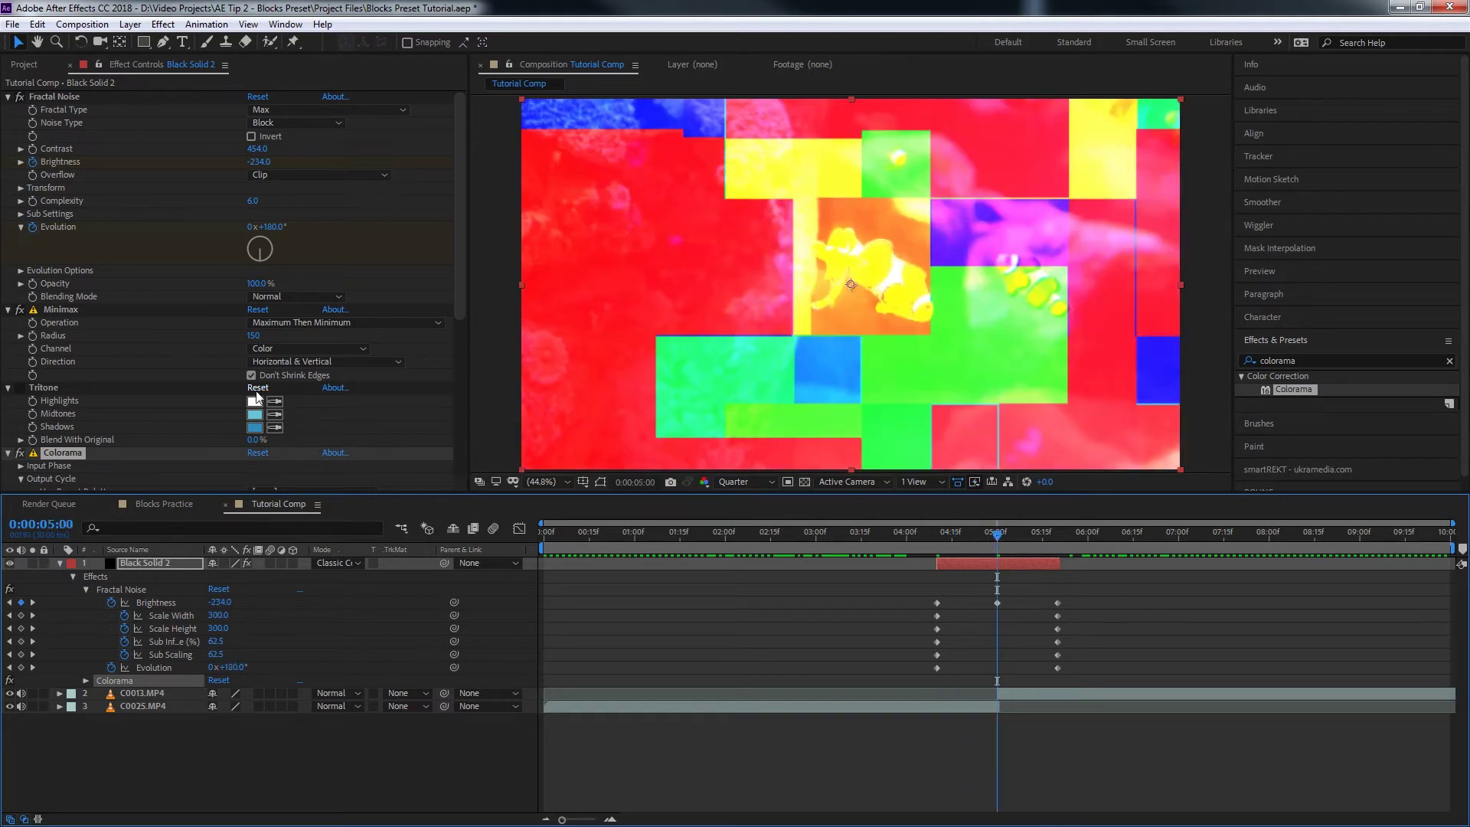
- Recolour the Output Cycle's red stop to black and its cyan stop to red
scroll(259, 395, "down", 5)
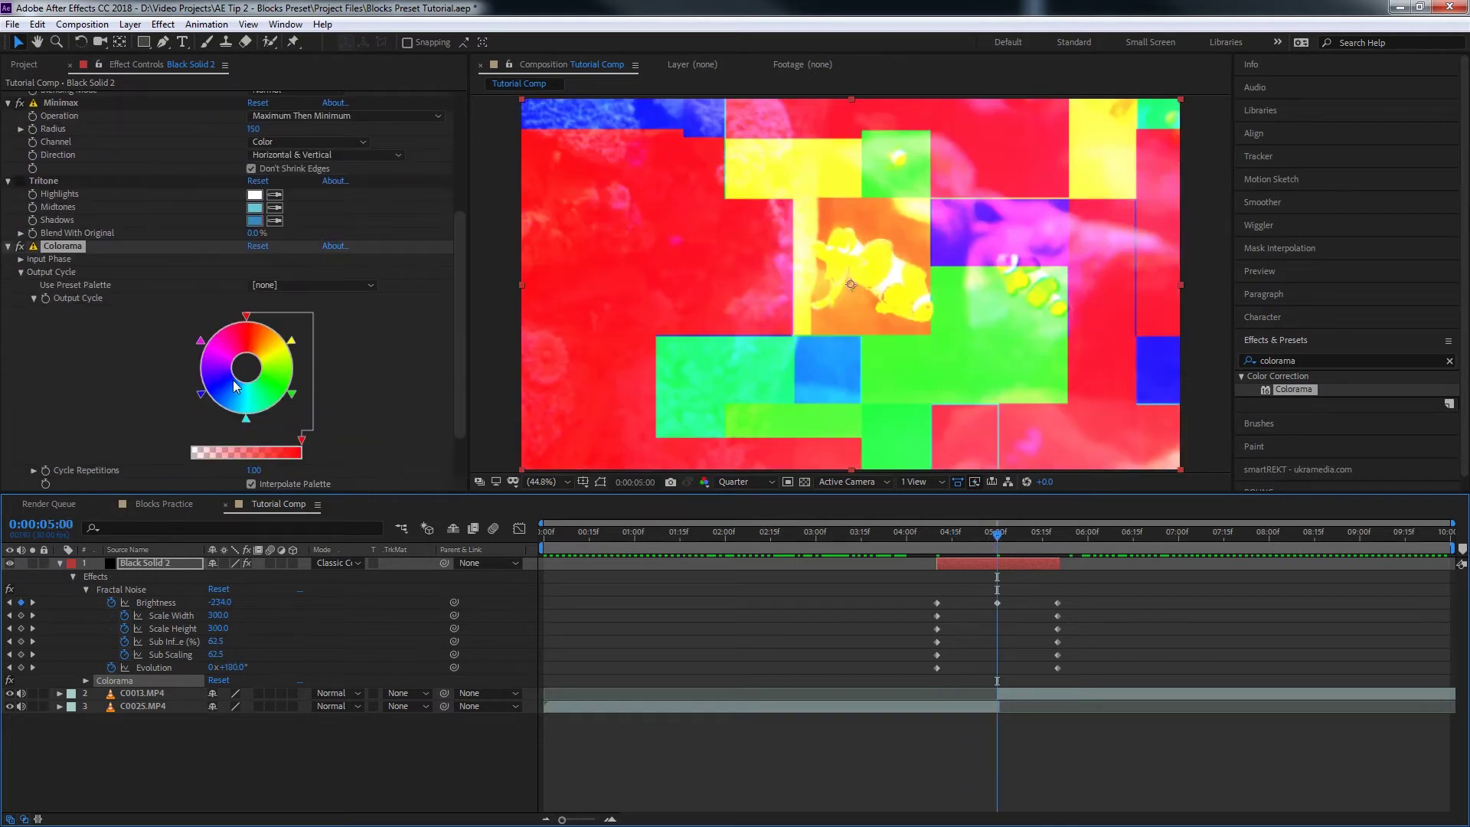
double_click(246, 317)
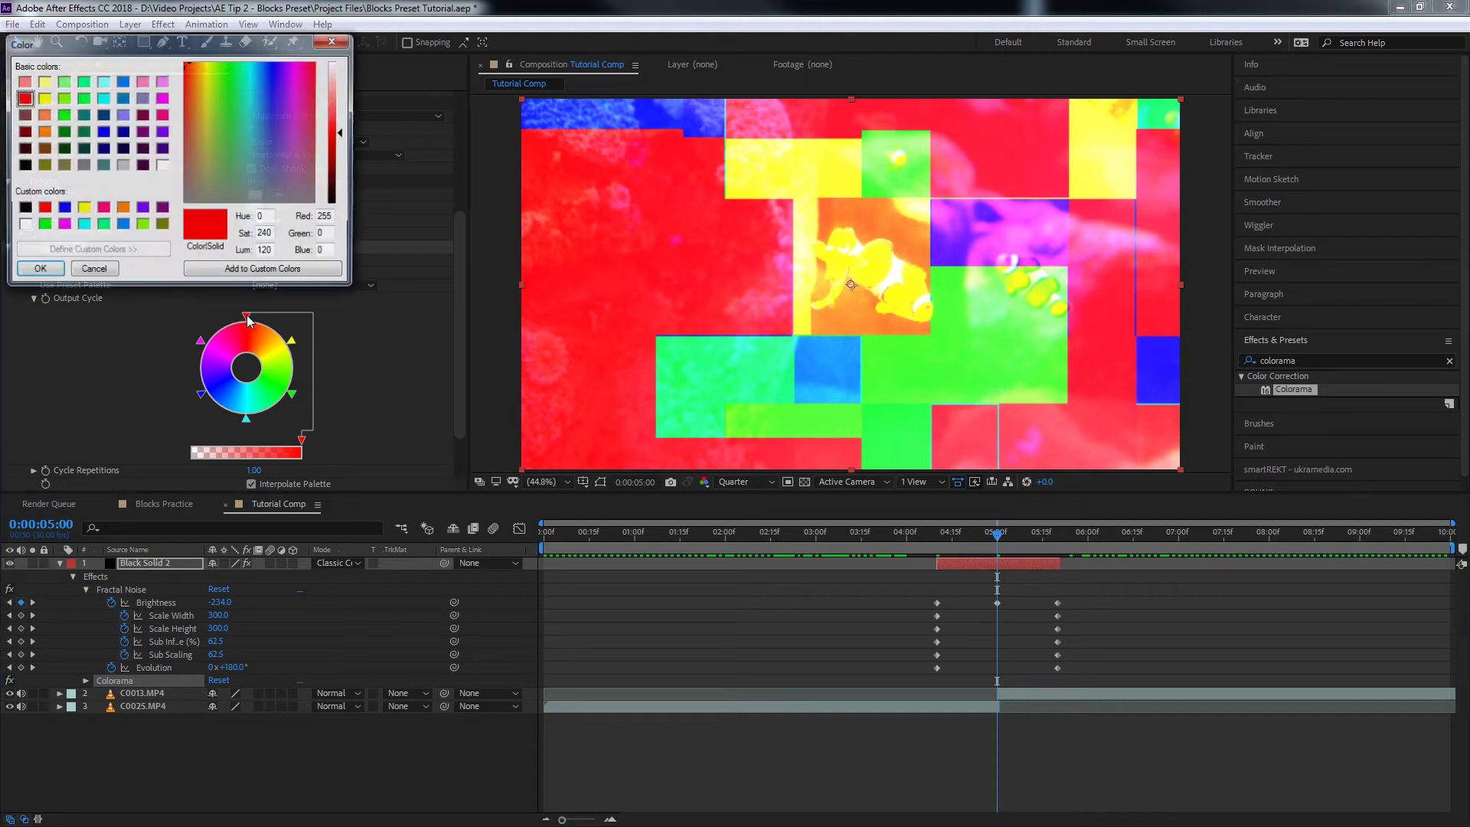
left_click(23, 208)
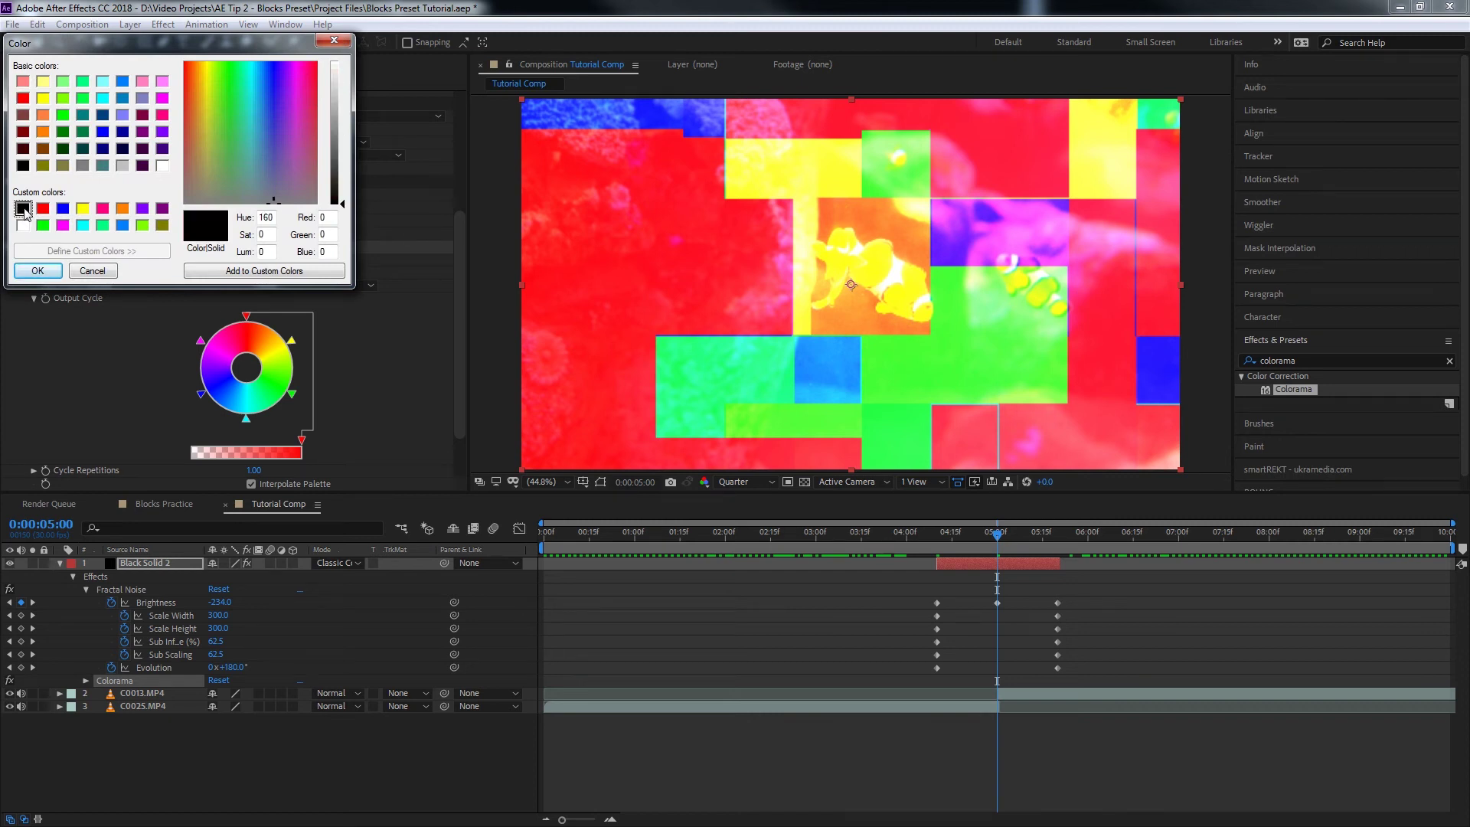
left_click(37, 270)
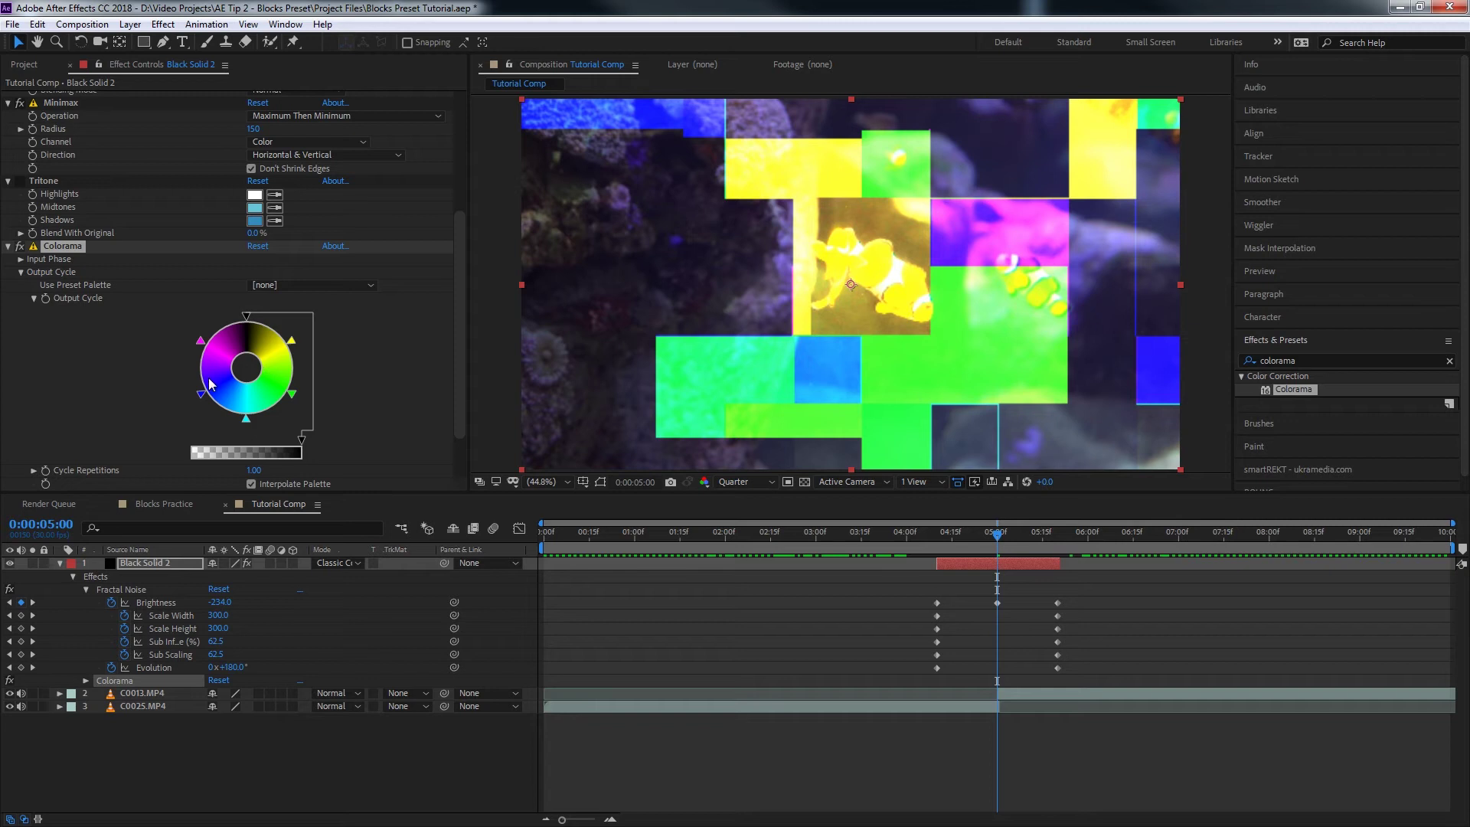
double_click(245, 419)
left_click(43, 209)
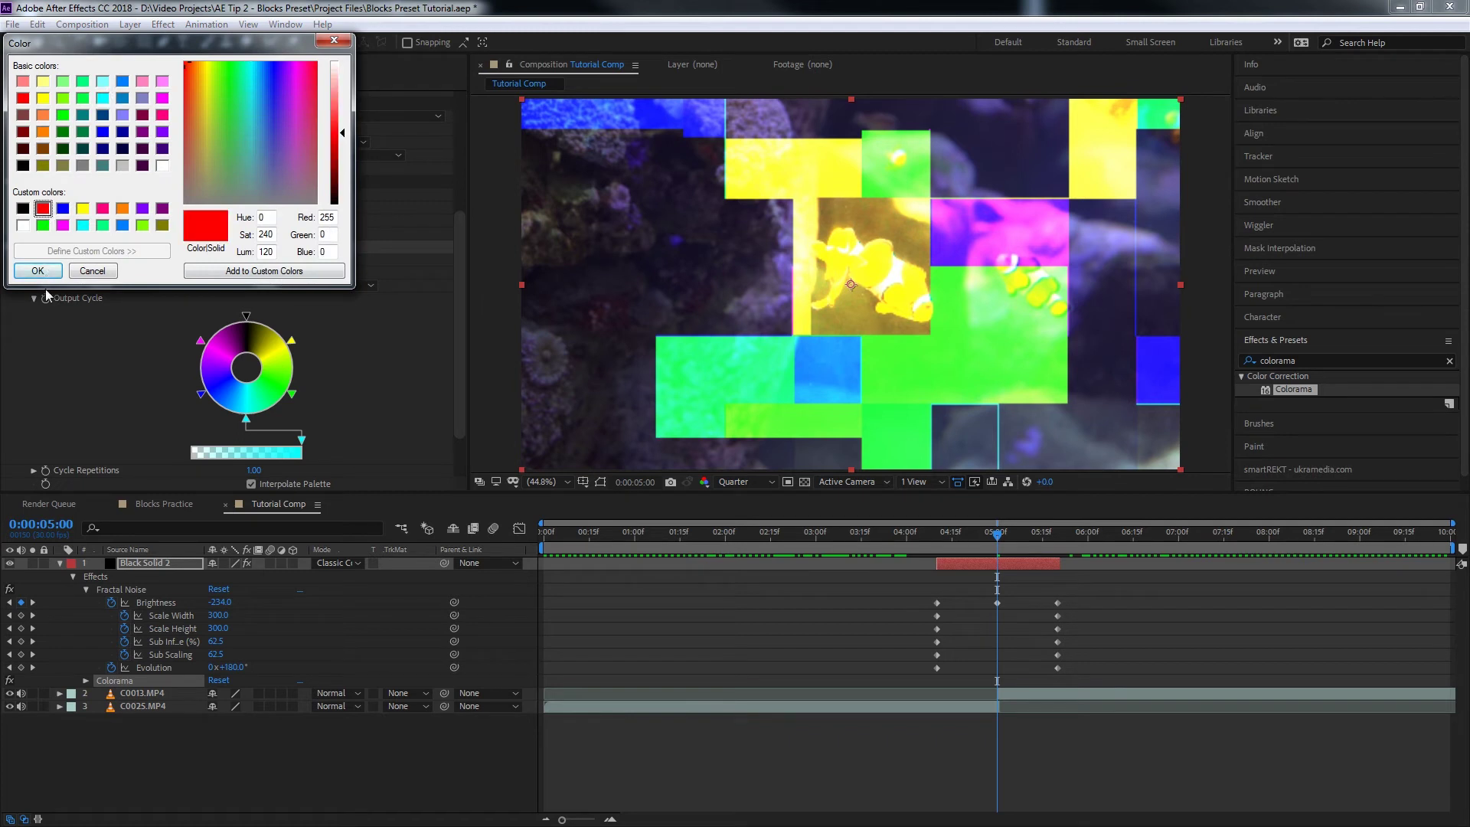
left_click(37, 271)
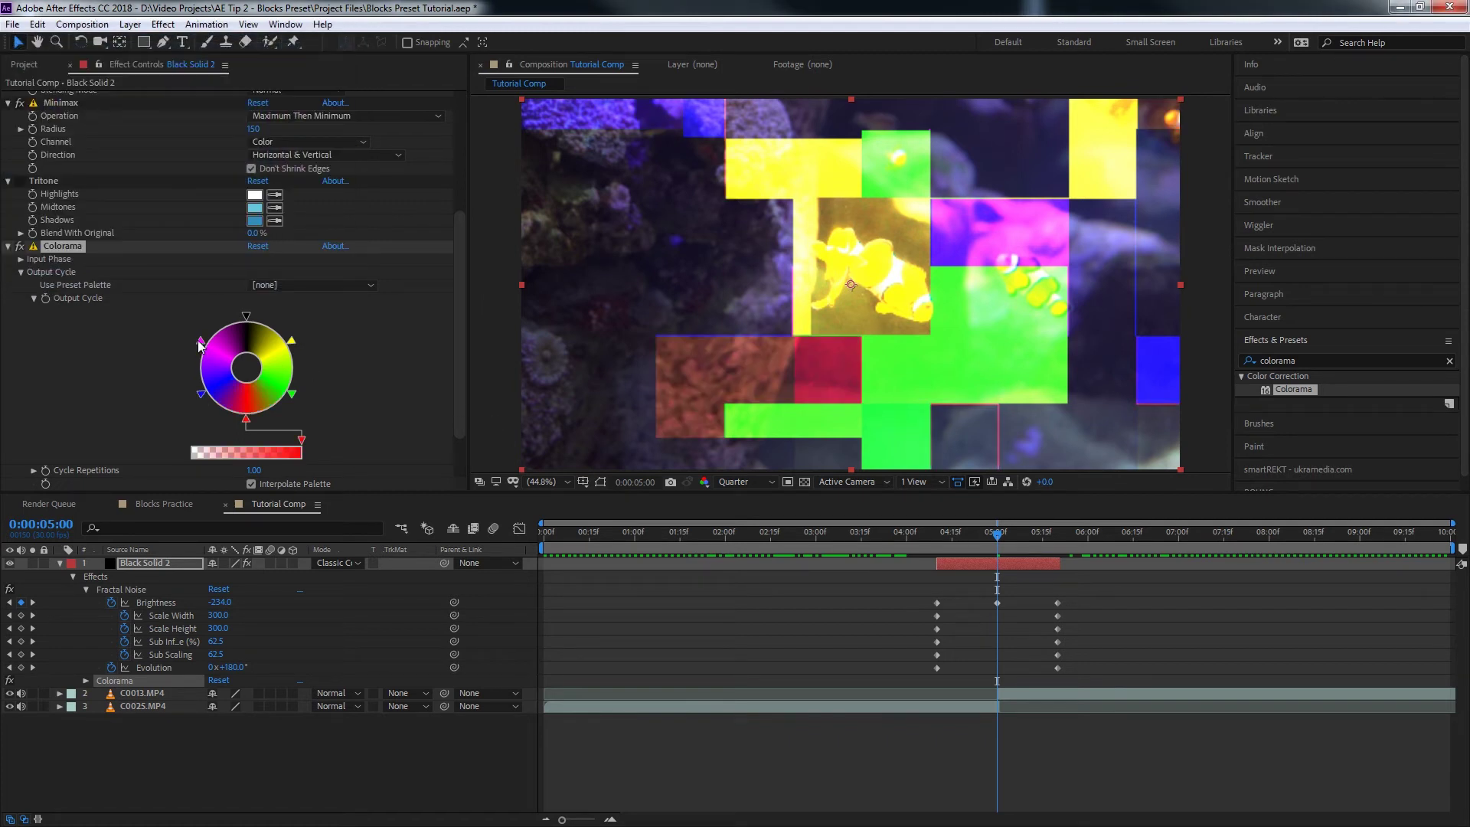
- Remove the magenta stop, turn green into yellow, and reposition the blue stop
left_click_drag(200, 341, 102, 315)
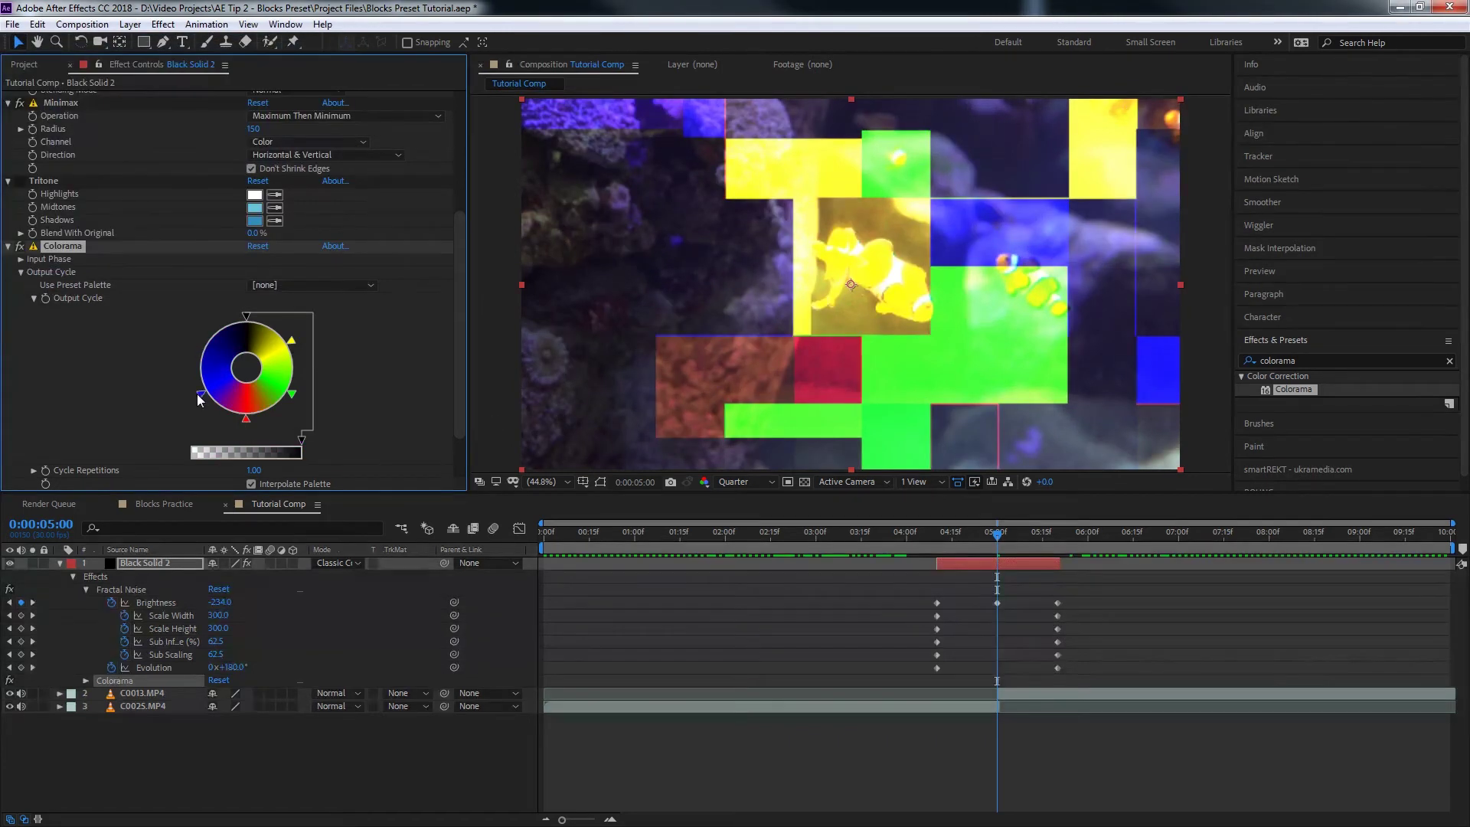
left_click_drag(200, 395, 190, 367)
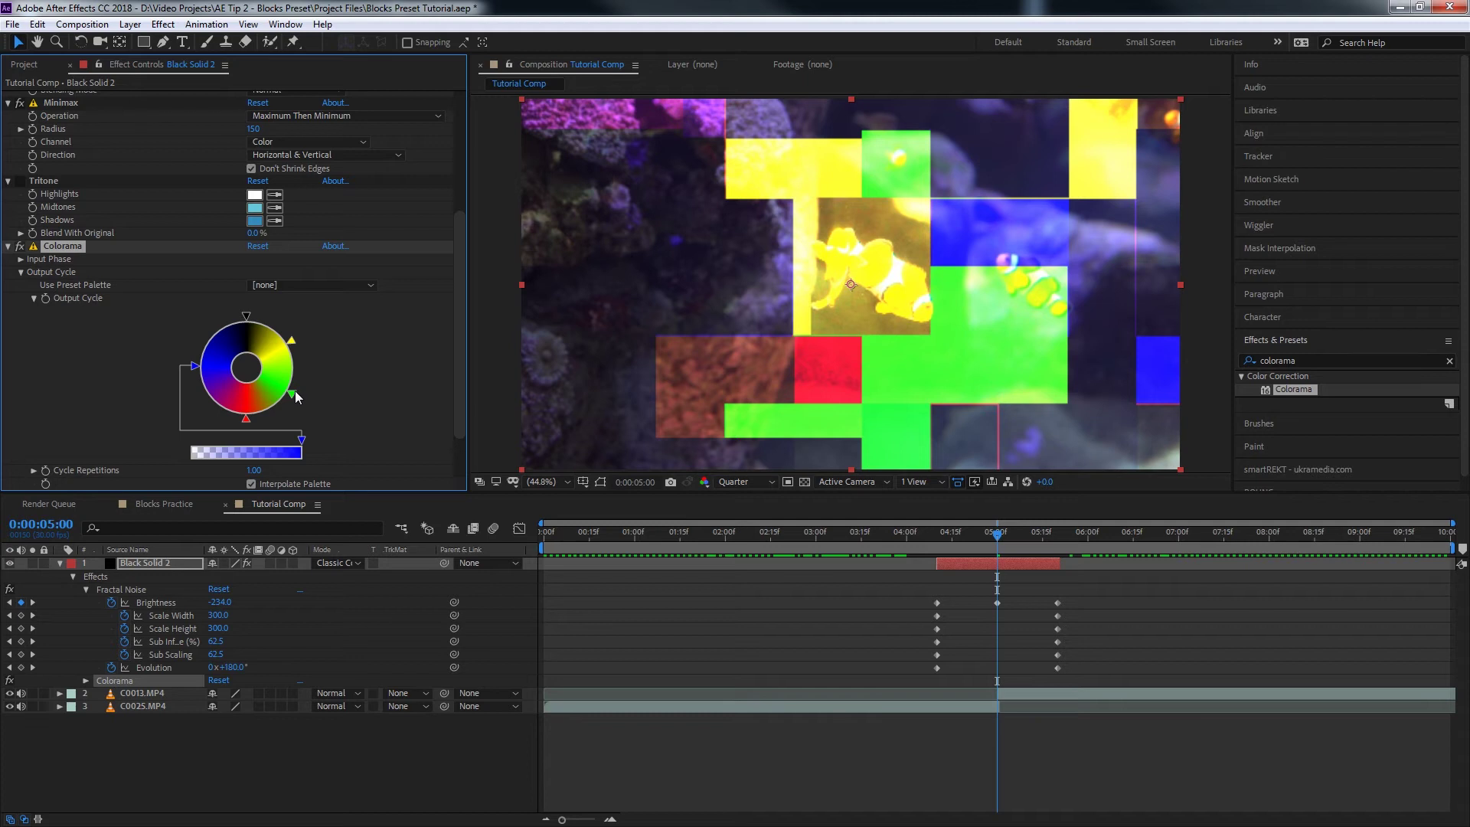
left_click_drag(296, 391, 305, 367)
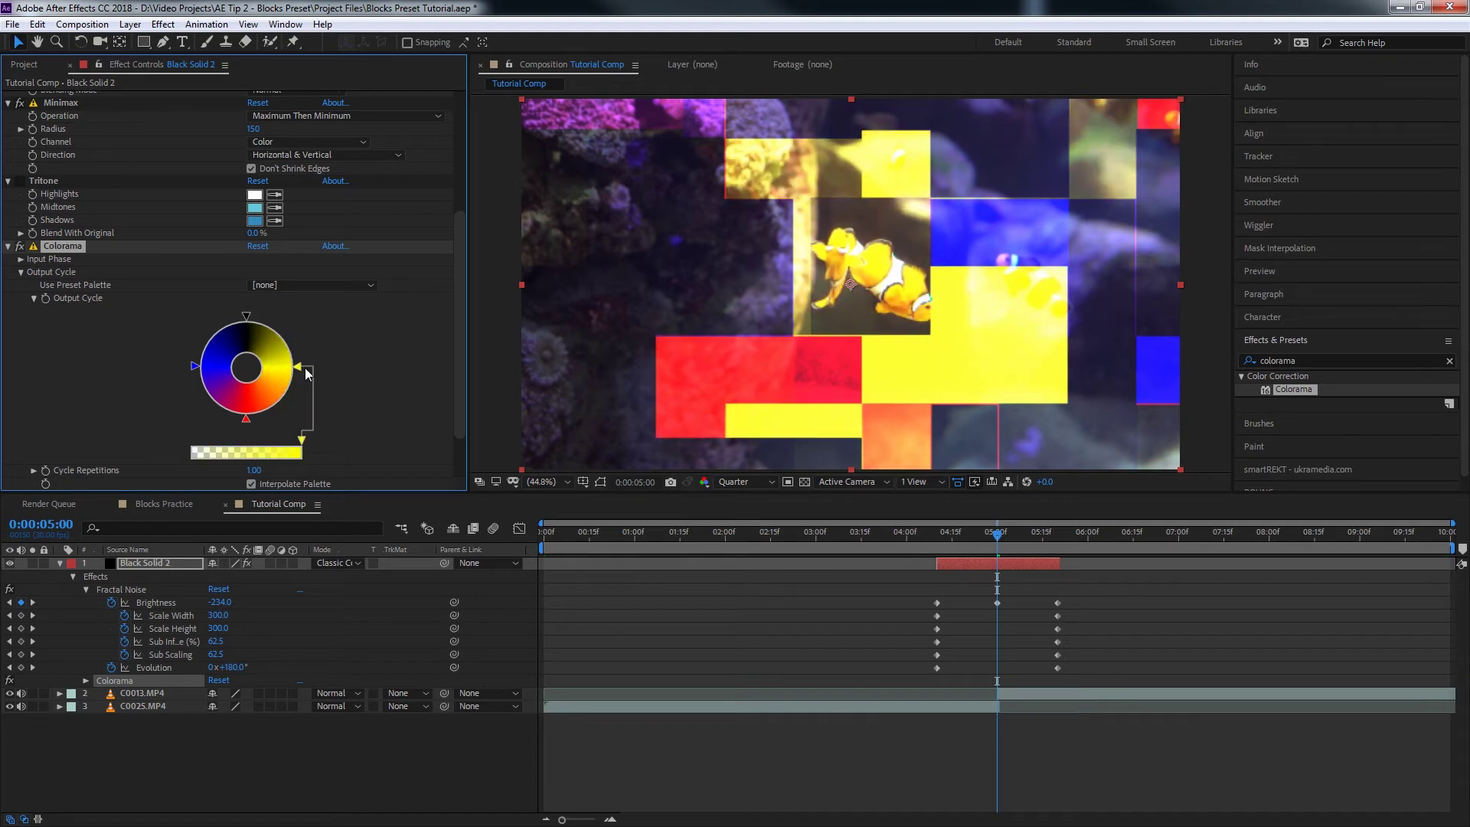
left_click(195, 371)
double_click(194, 371)
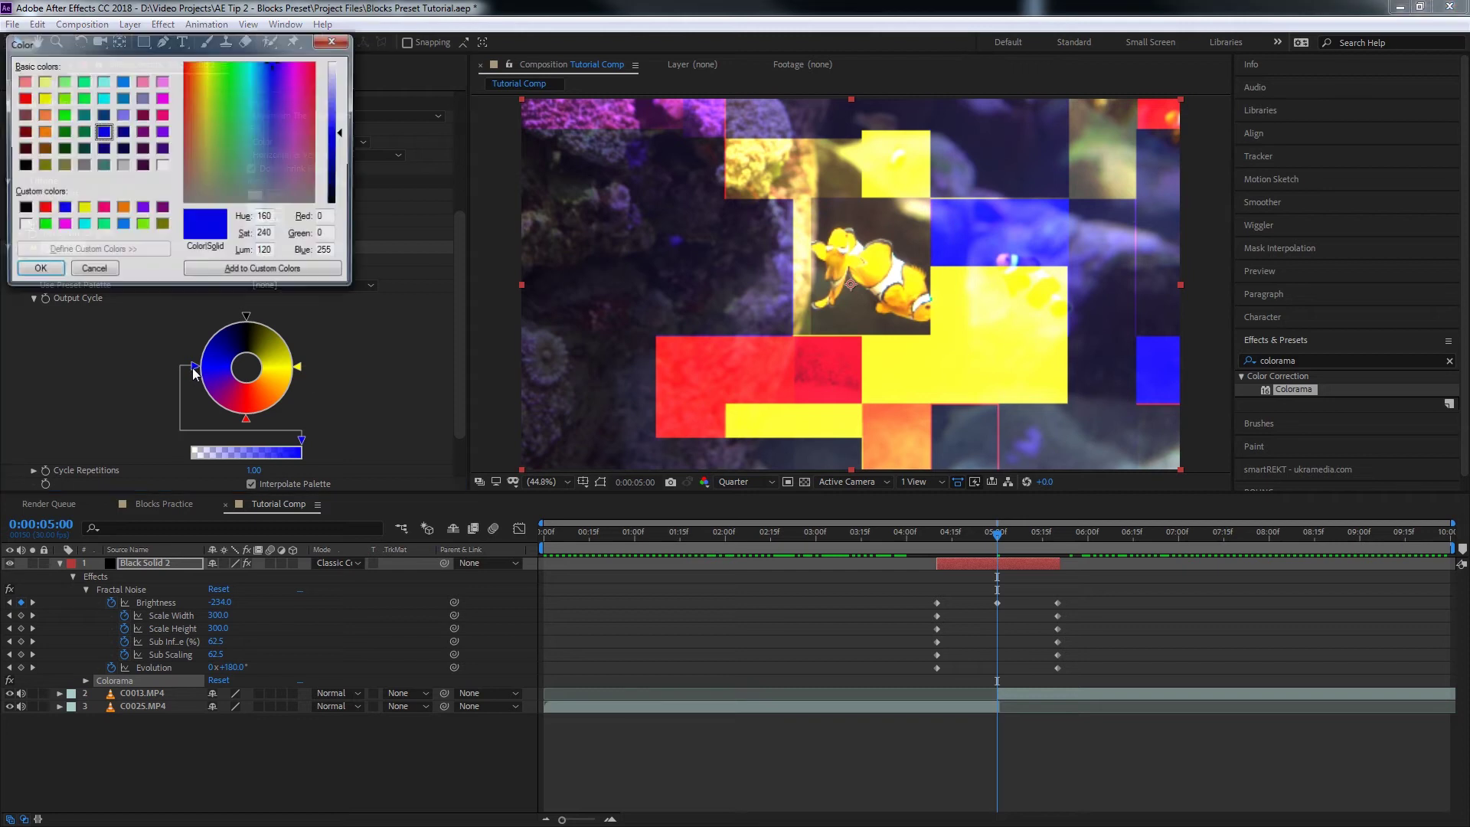
key("Escape")
double_click(196, 371)
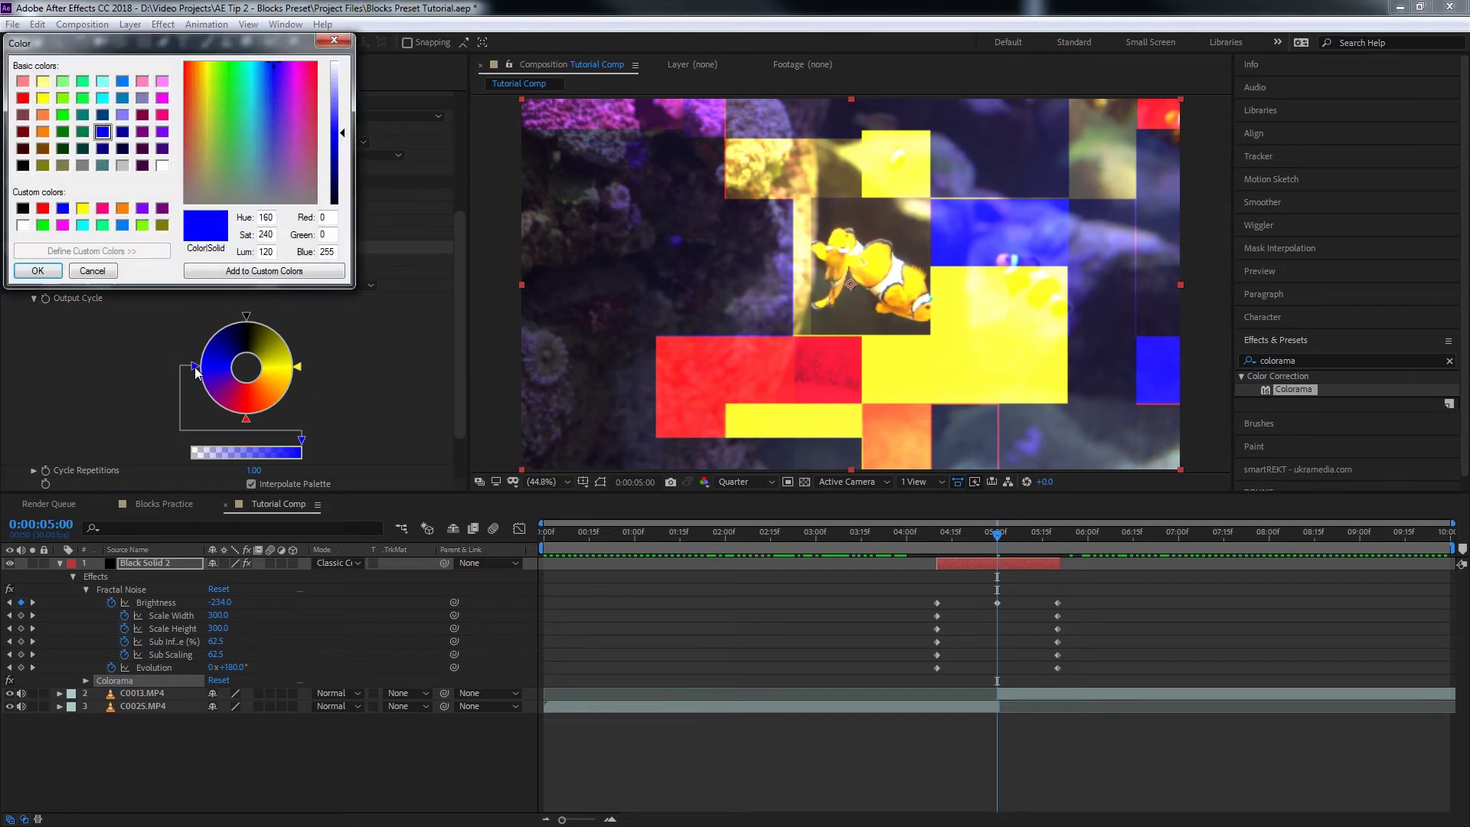
key("Return")
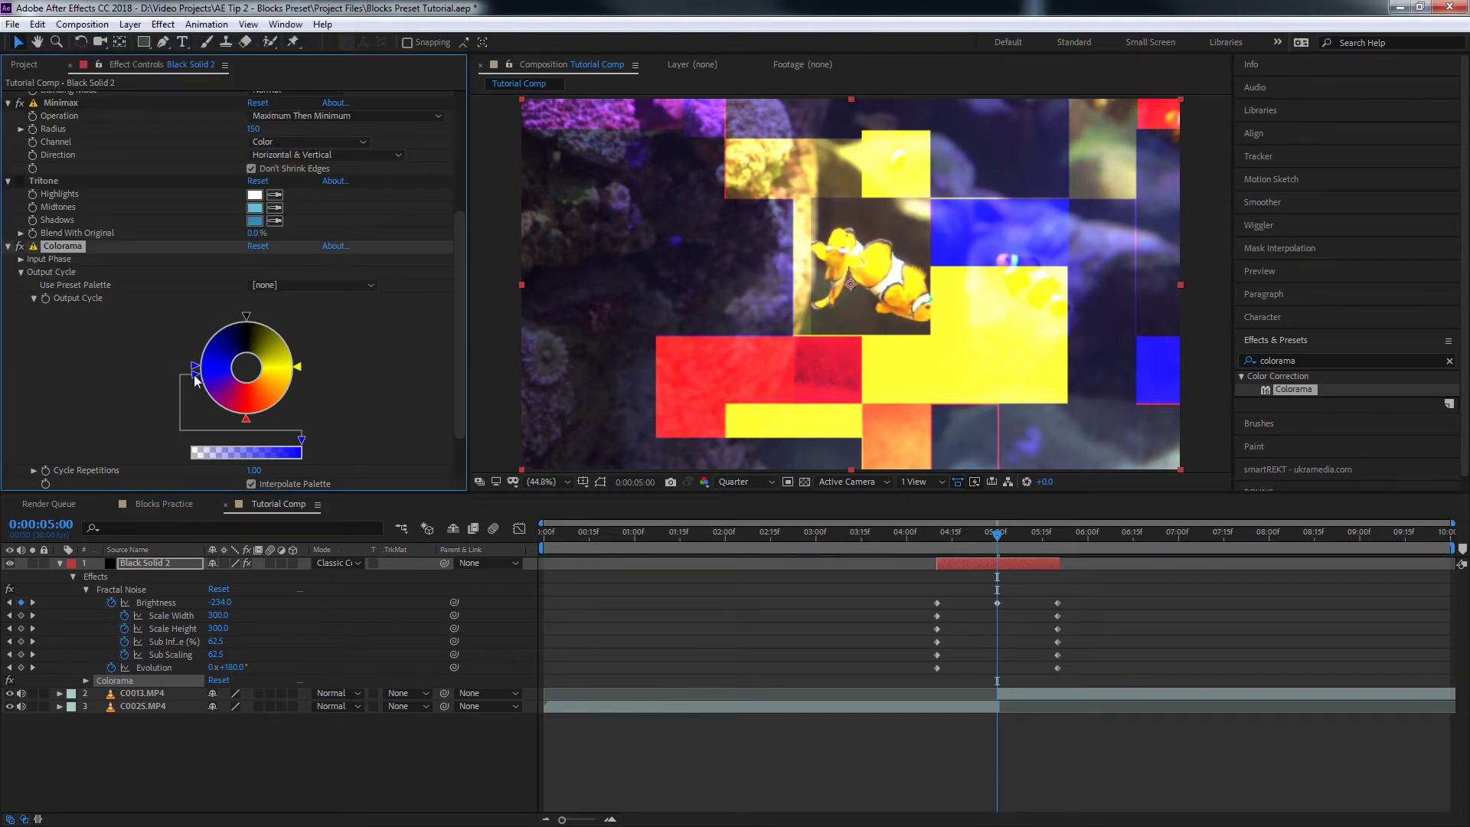
mouse_move(196, 377)
left_mouse_down()
mouse_move(218, 415)
mouse_move(292, 414)
left_mouse_up()
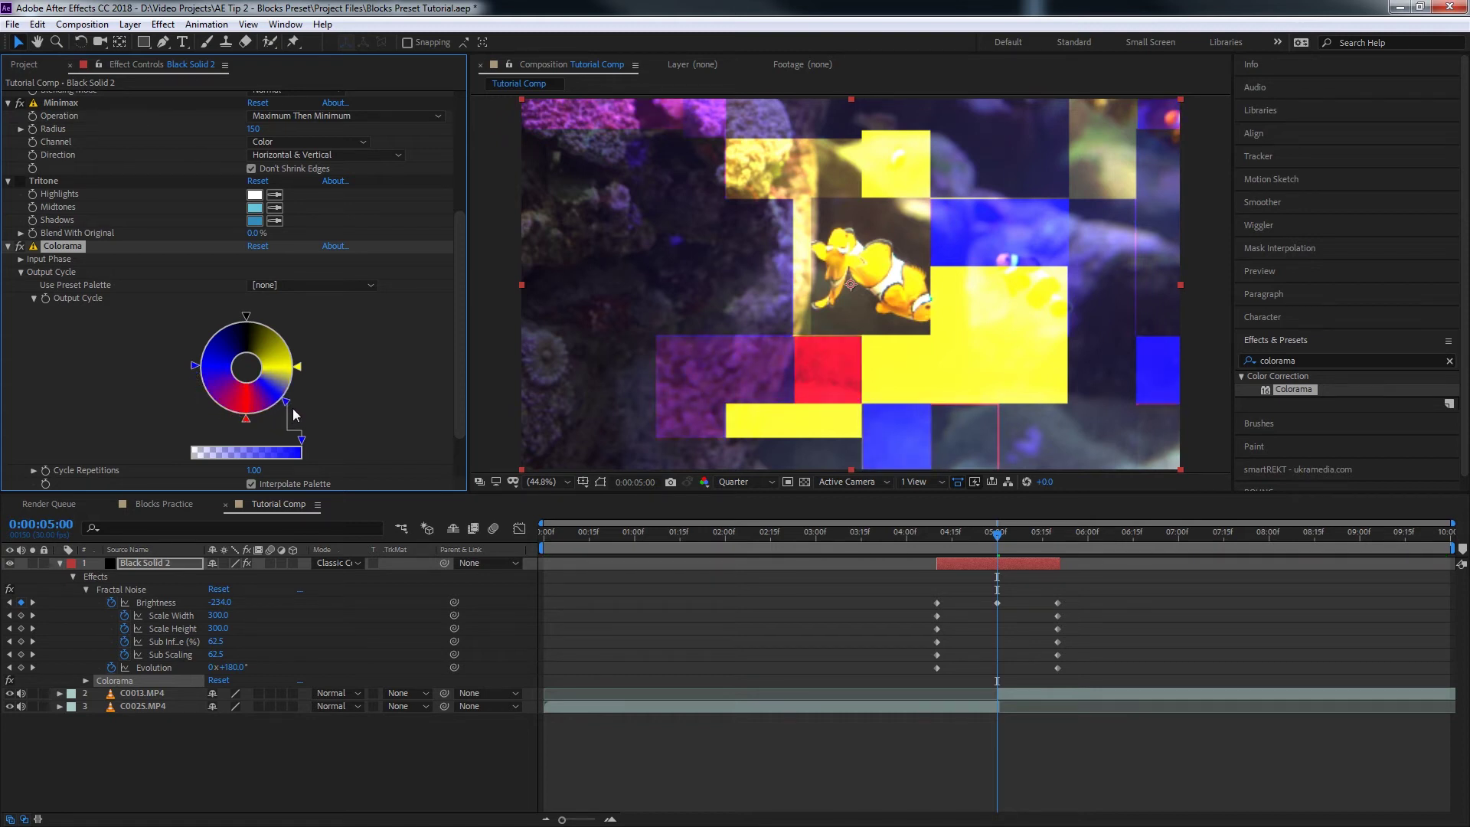
- Add extra yellow and red stops and shift the blue stop to tune the cycle
left_click(302, 374)
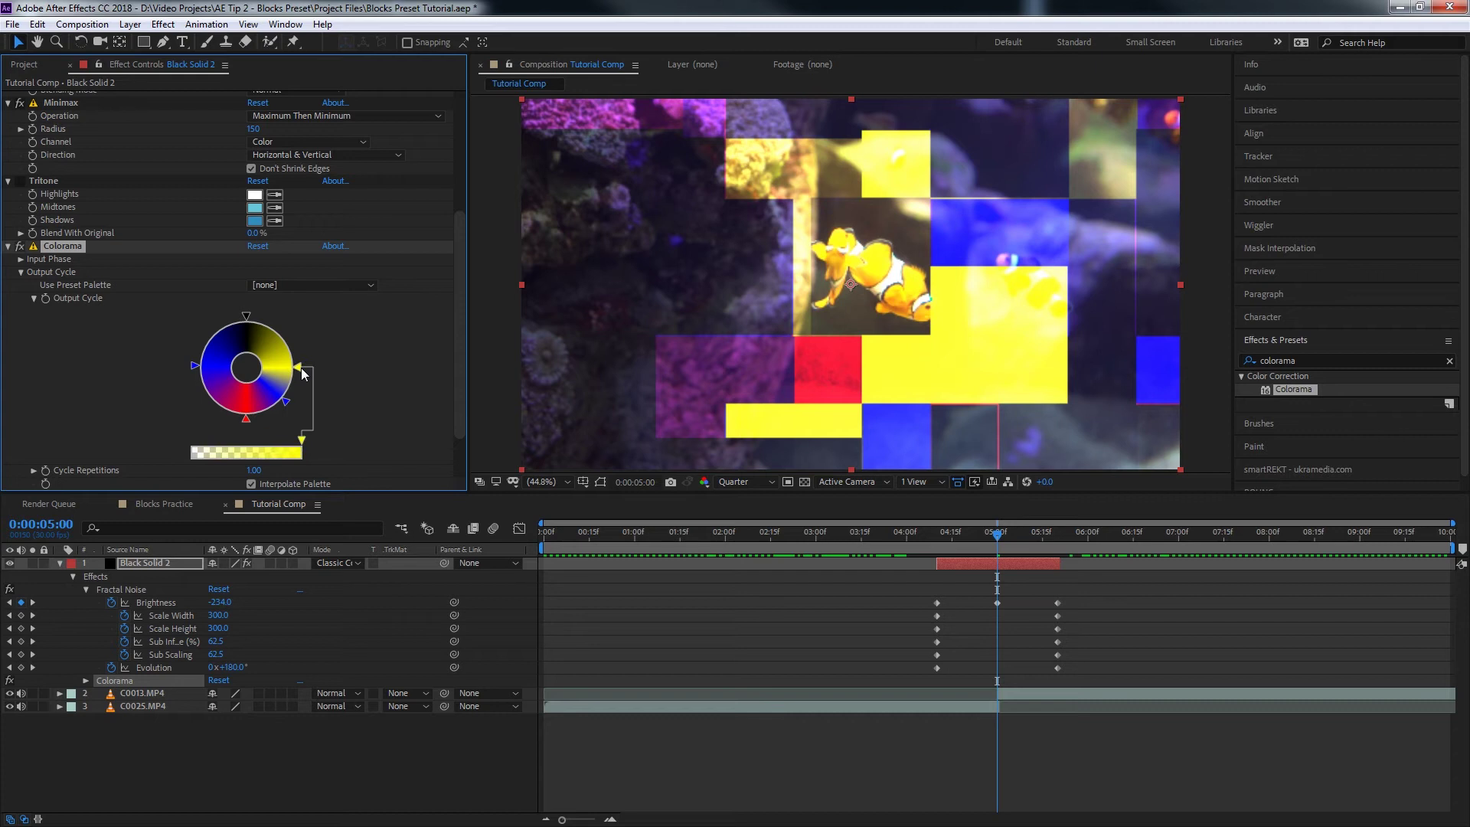
left_click_drag(201, 318, 208, 323)
left_click(245, 417)
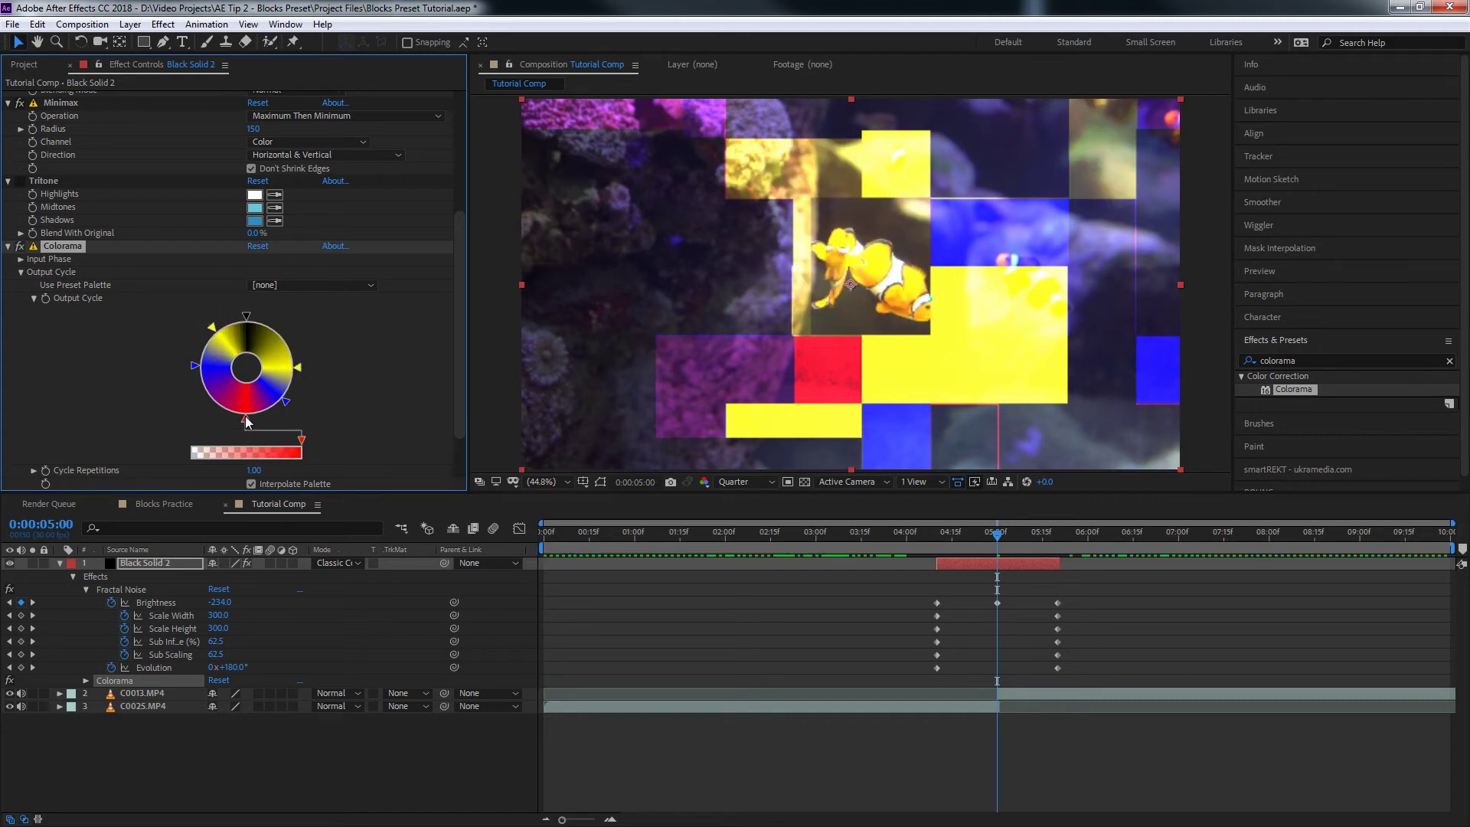
left_click(280, 327)
left_click_drag(281, 329, 284, 332)
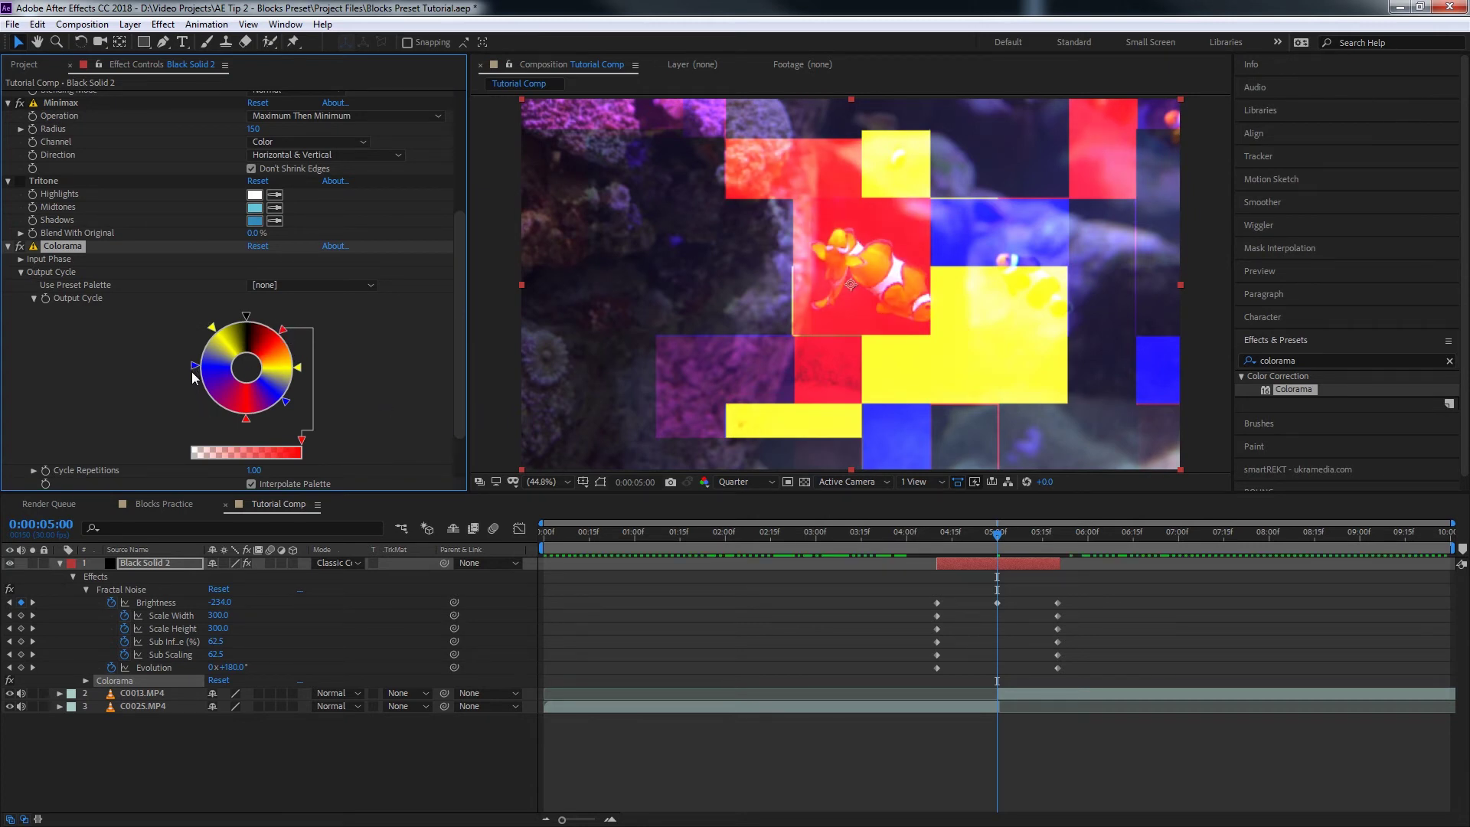
left_click_drag(196, 371, 199, 405)
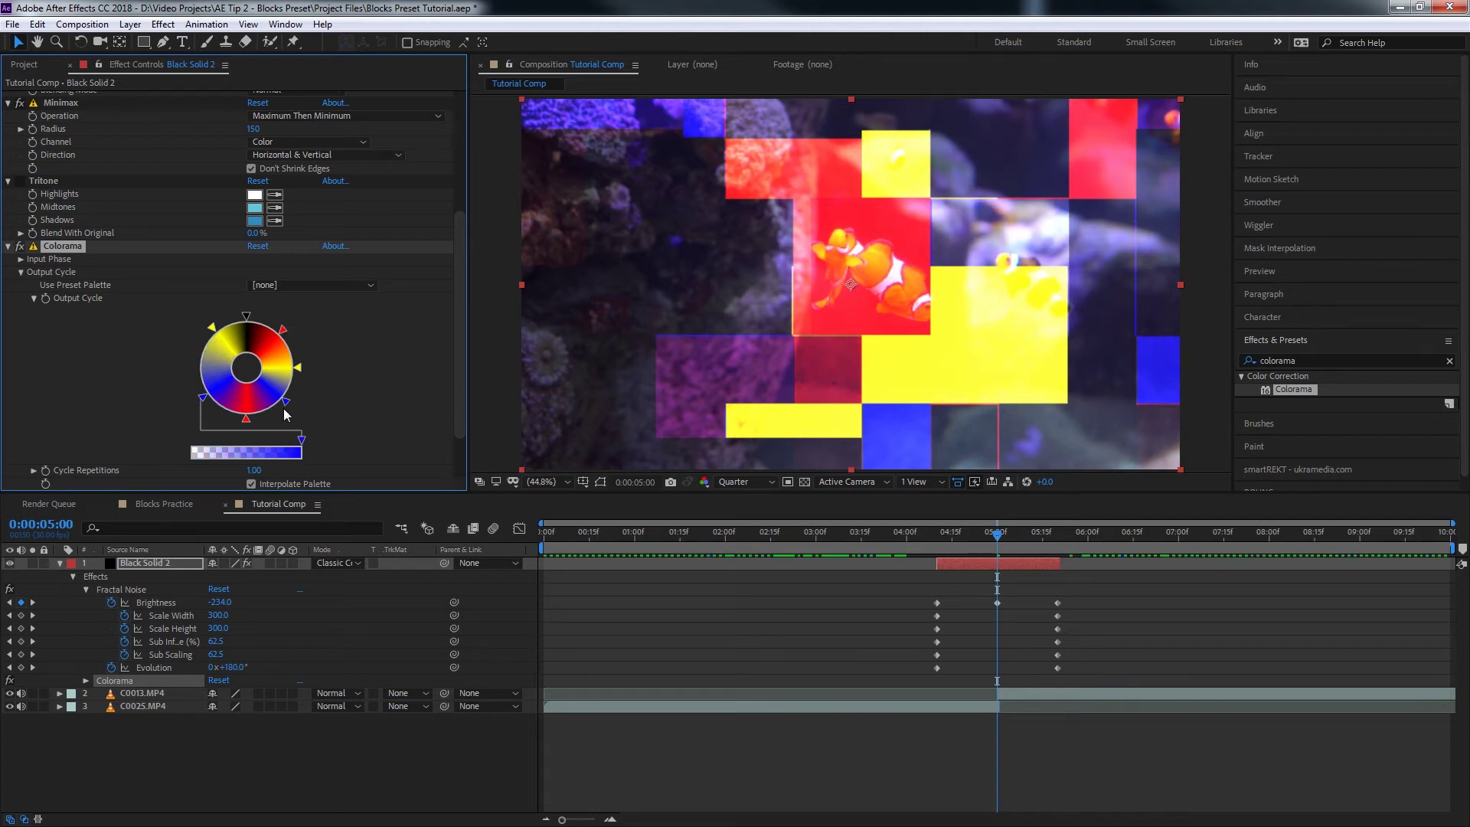
left_click(246, 419)
left_click_drag(246, 423, 184, 372)
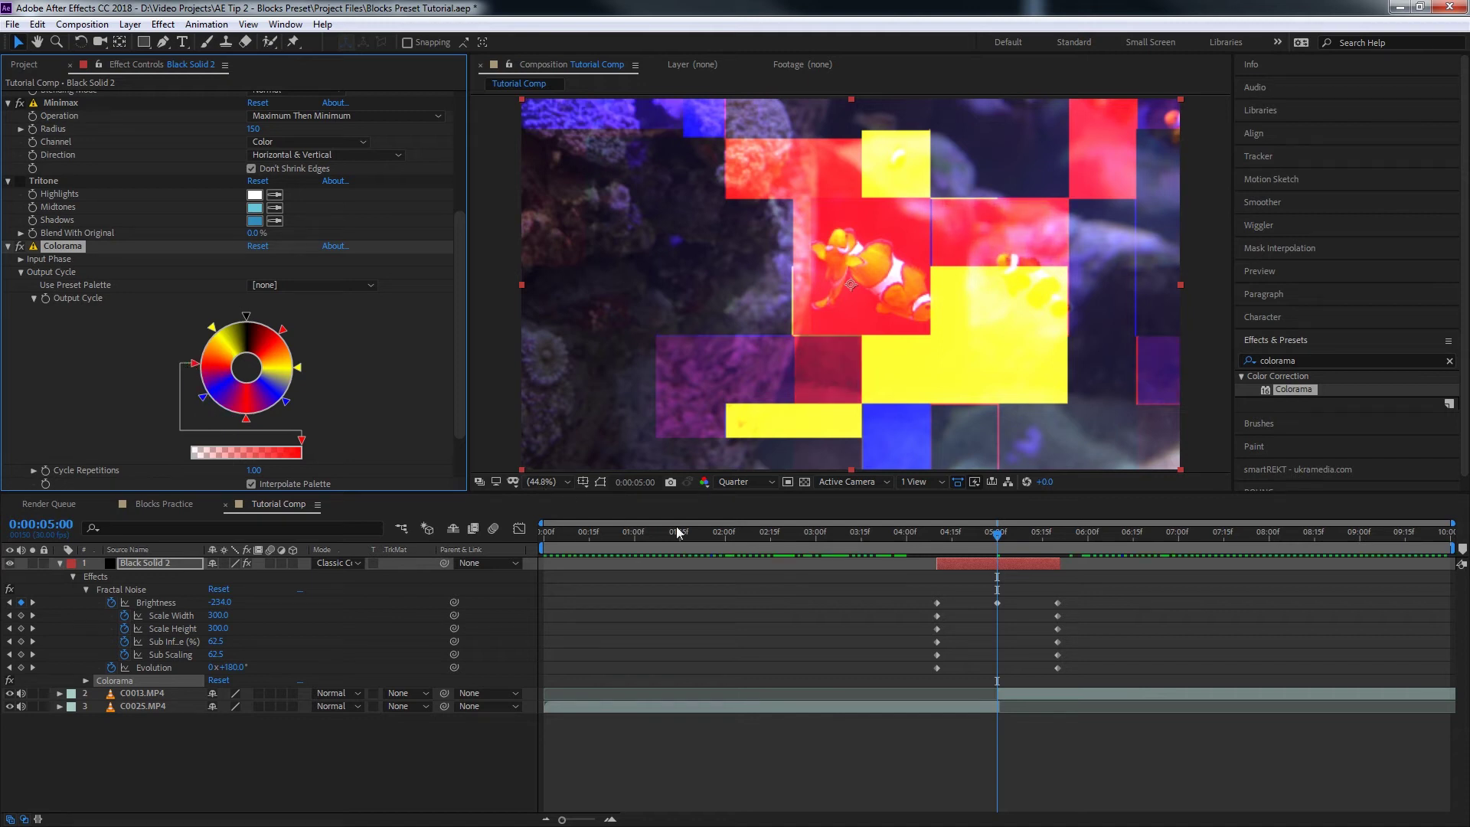
left_click_drag(975, 540, 902, 538)
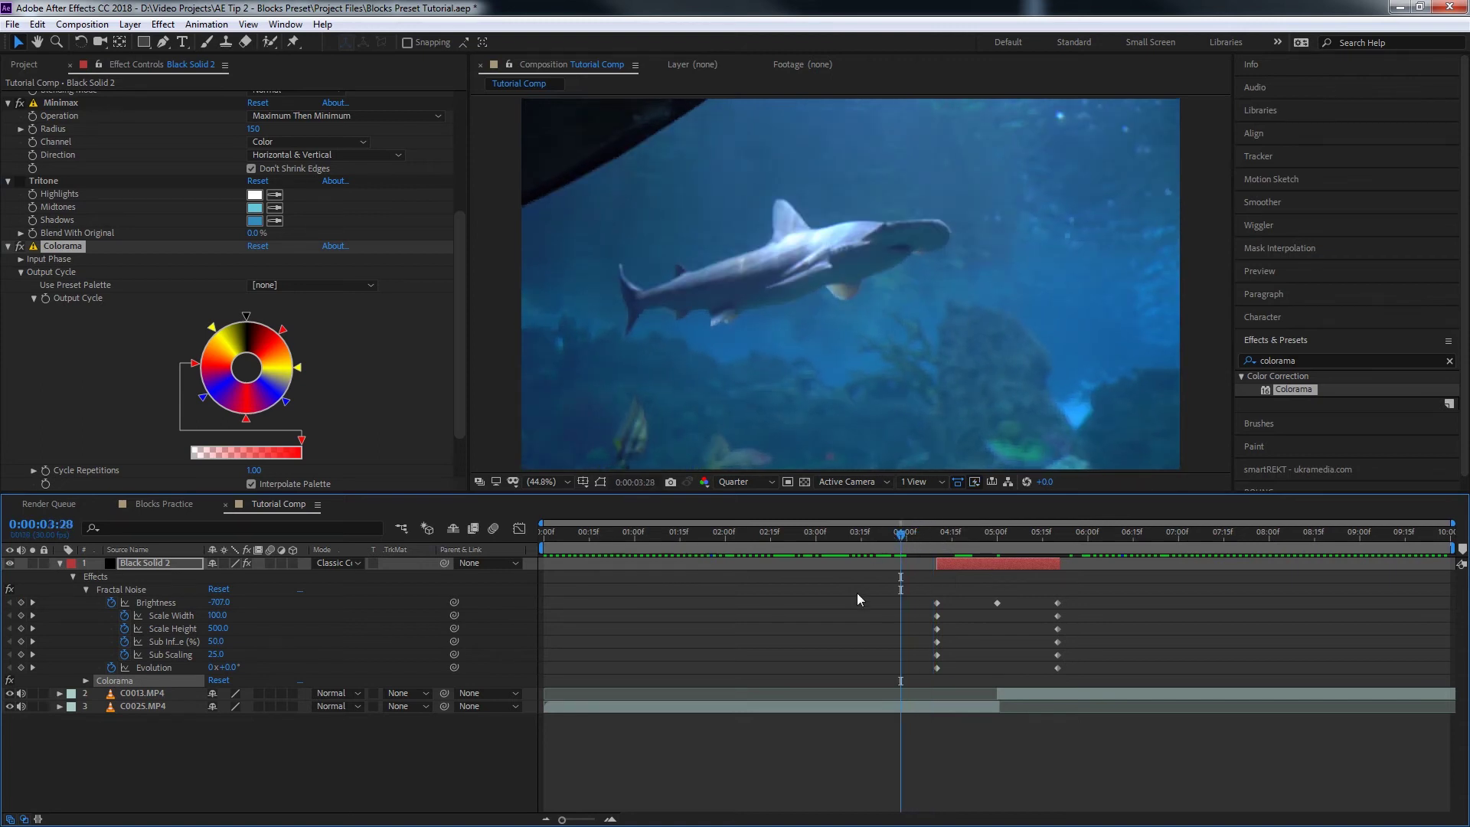
left_click_drag(913, 540, 934, 539)
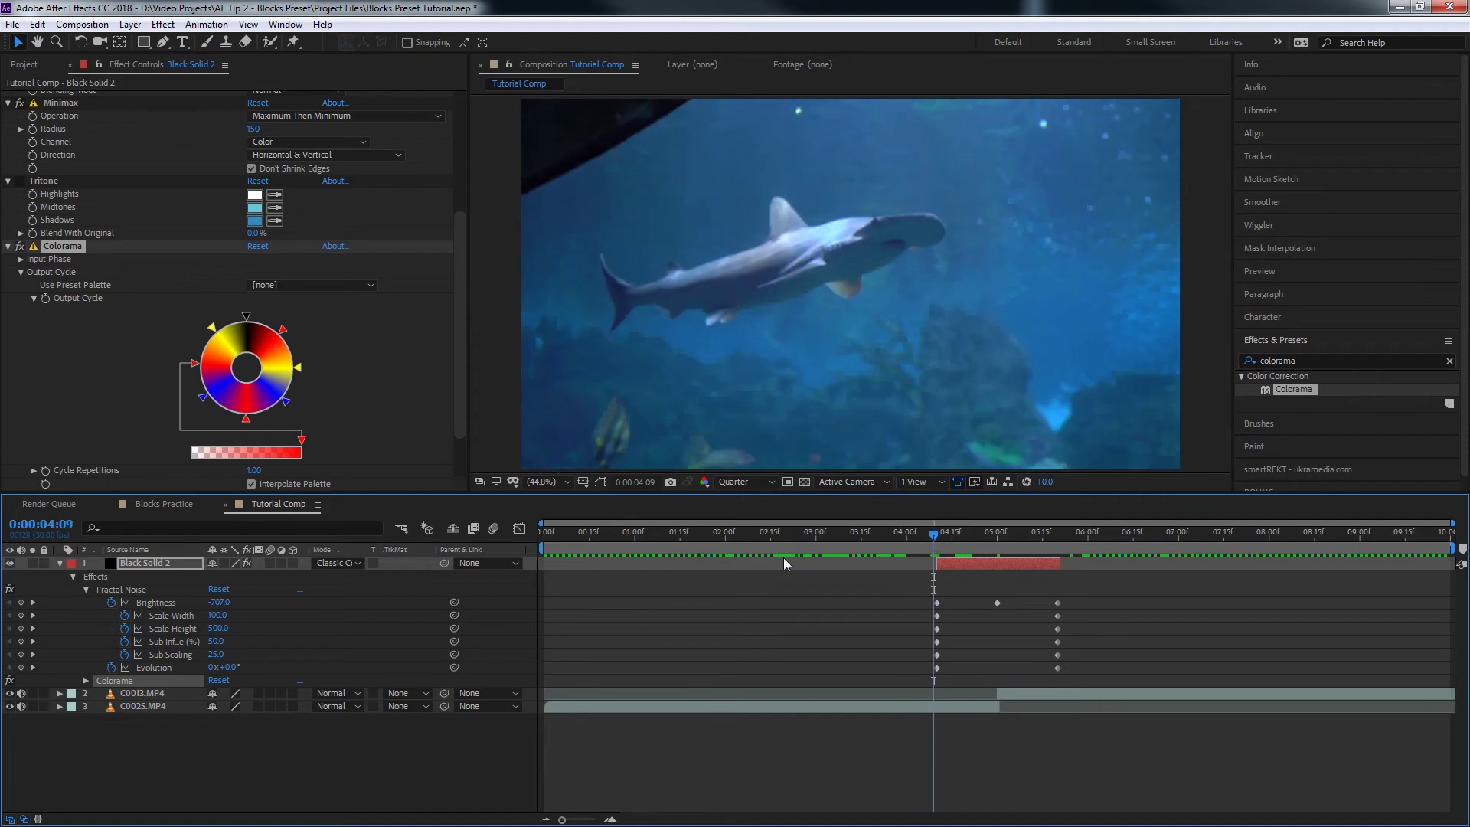
key("space")
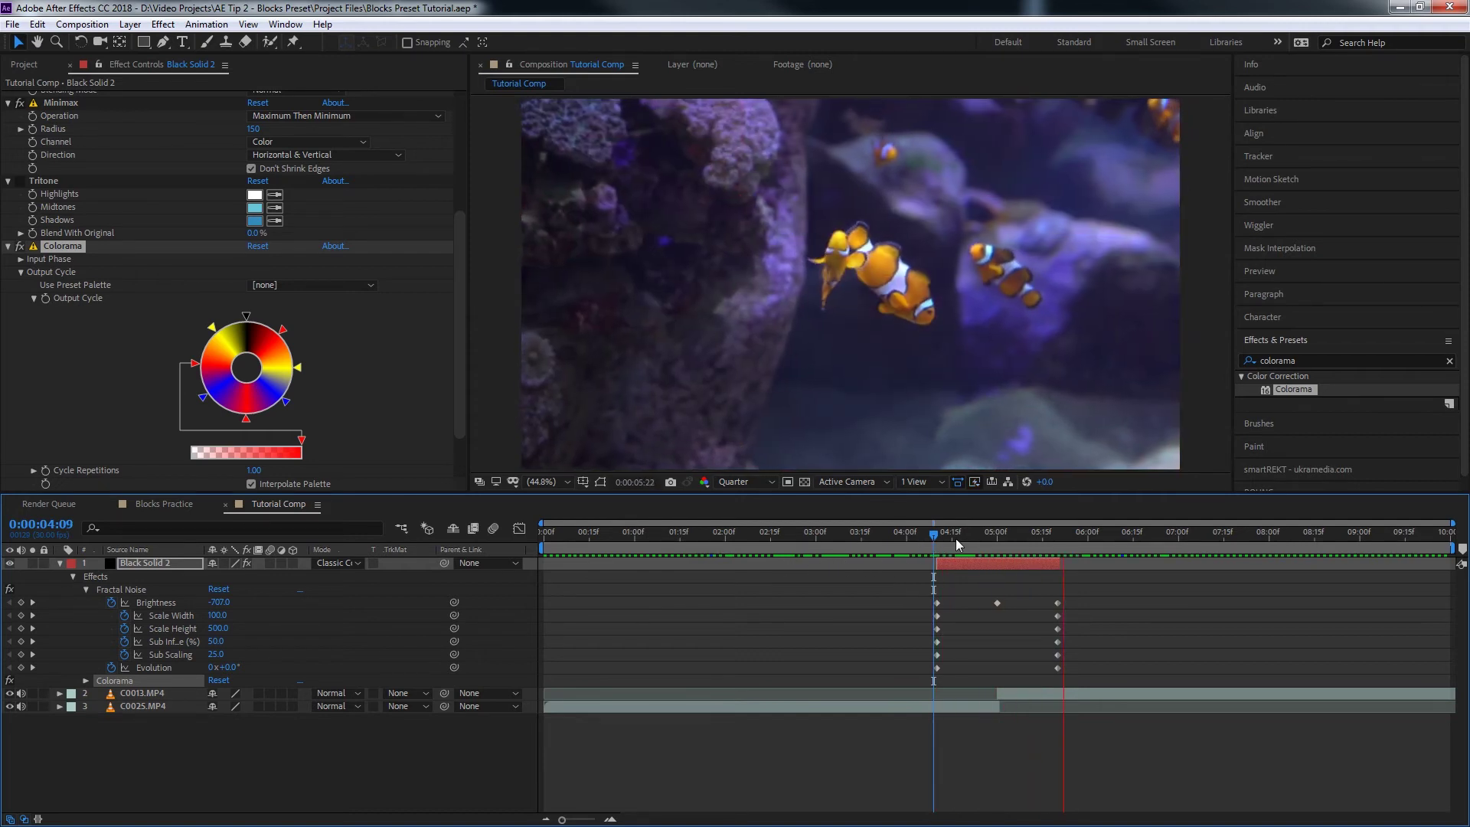
mouse_move(955, 539)
left_mouse_down()
mouse_move(944, 540)
mouse_move(1002, 550)
mouse_move(940, 547)
mouse_move(1074, 559)
mouse_move(951, 555)
mouse_move(1043, 553)
mouse_move(968, 551)
left_mouse_up()
- Apply Easy Ease to the Fractal Noise Brightness keyframes and fit their speed graph in view
key("equal")
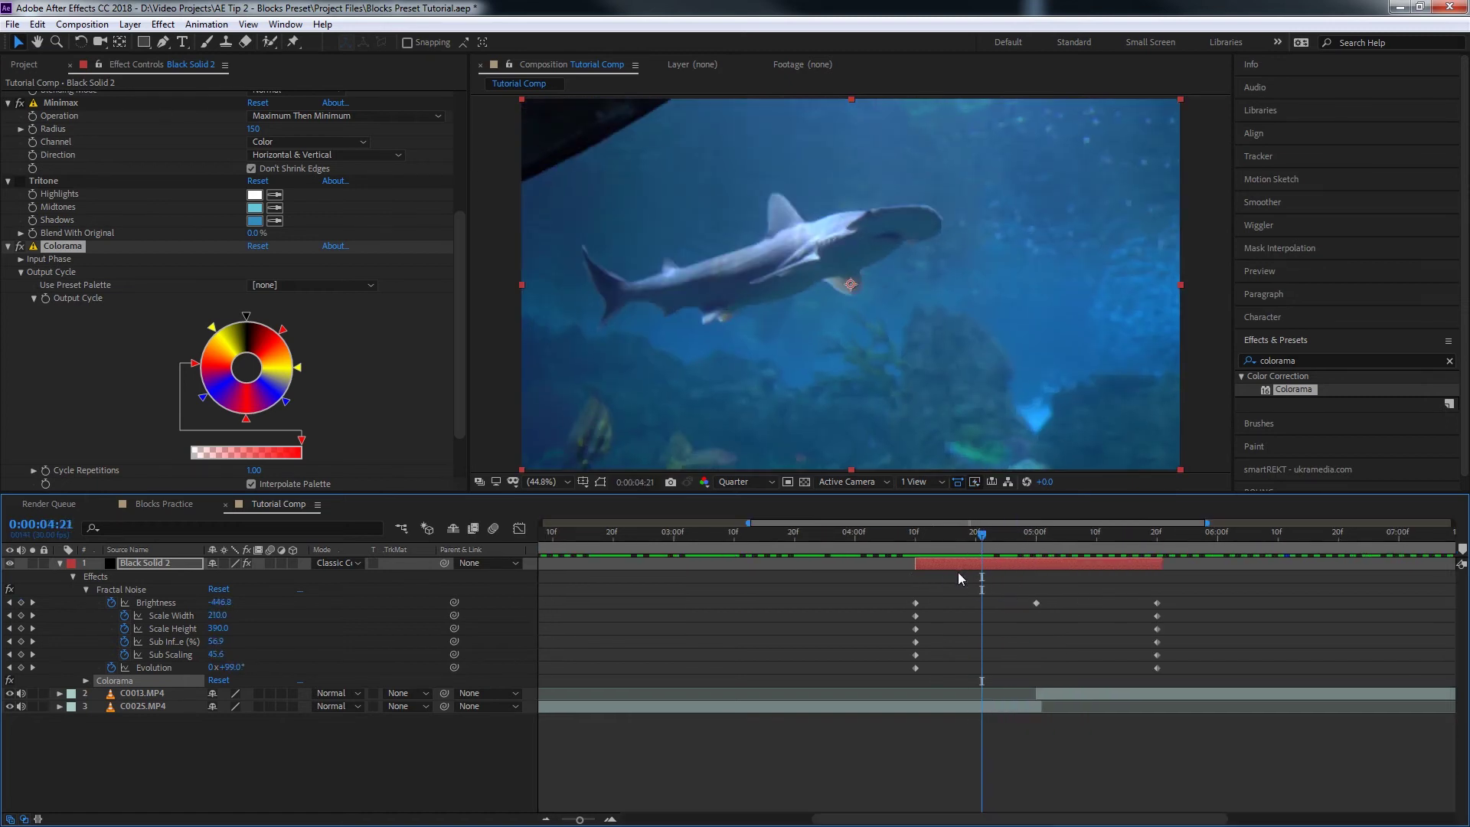
scroll(1127, 632, "up", 1)
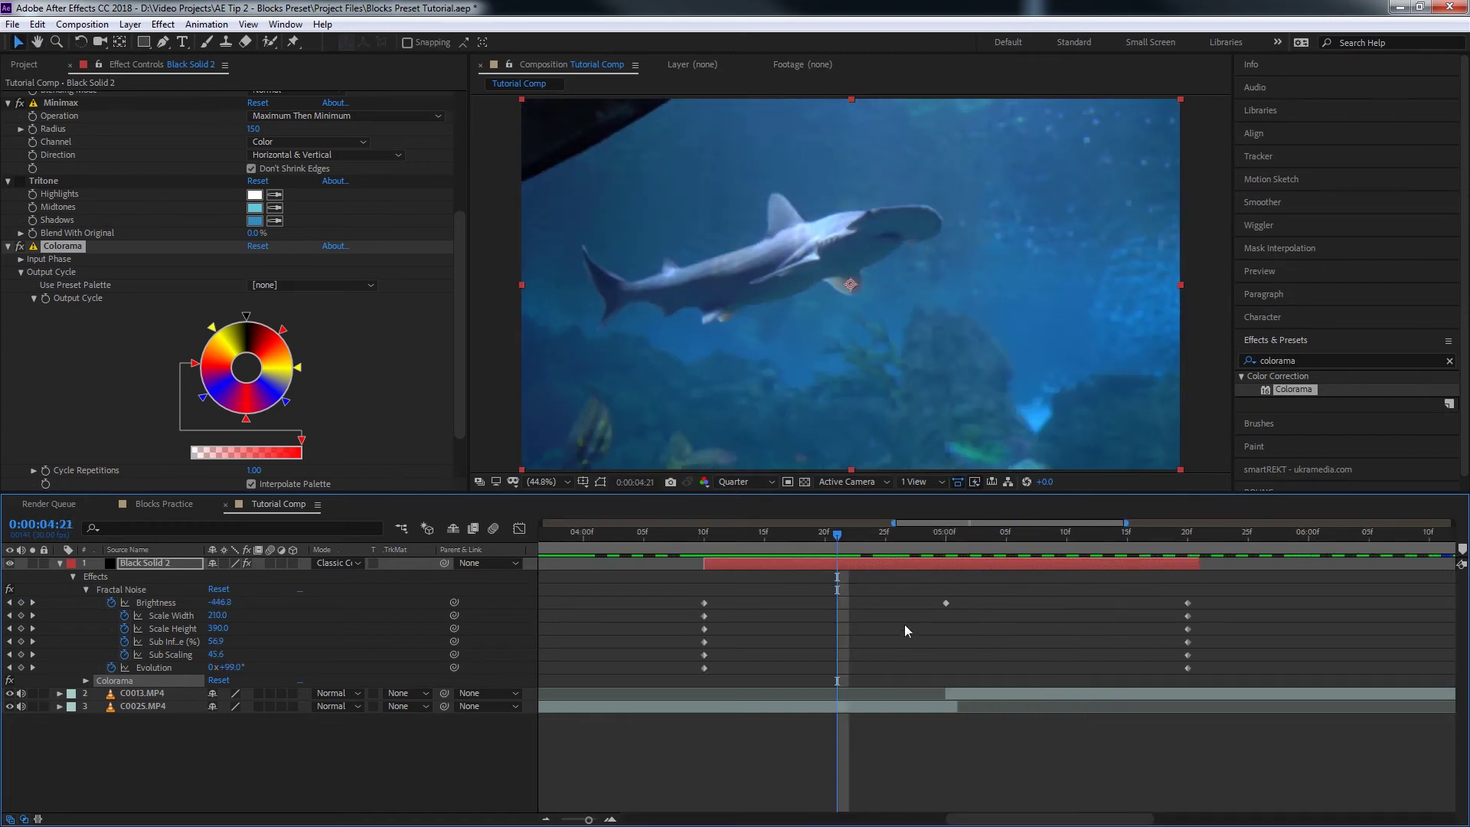
left_click(157, 603)
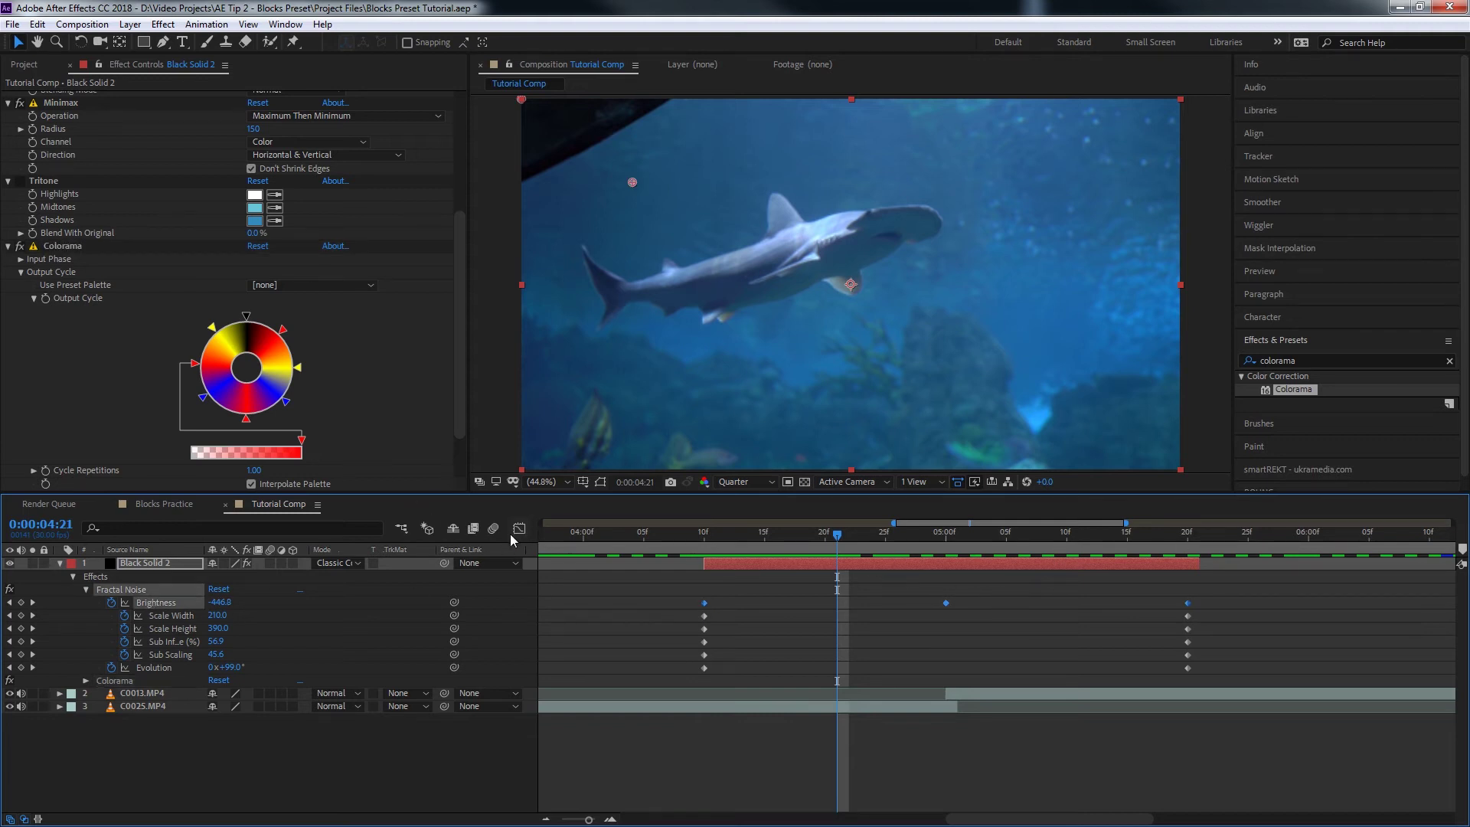
key("F9")
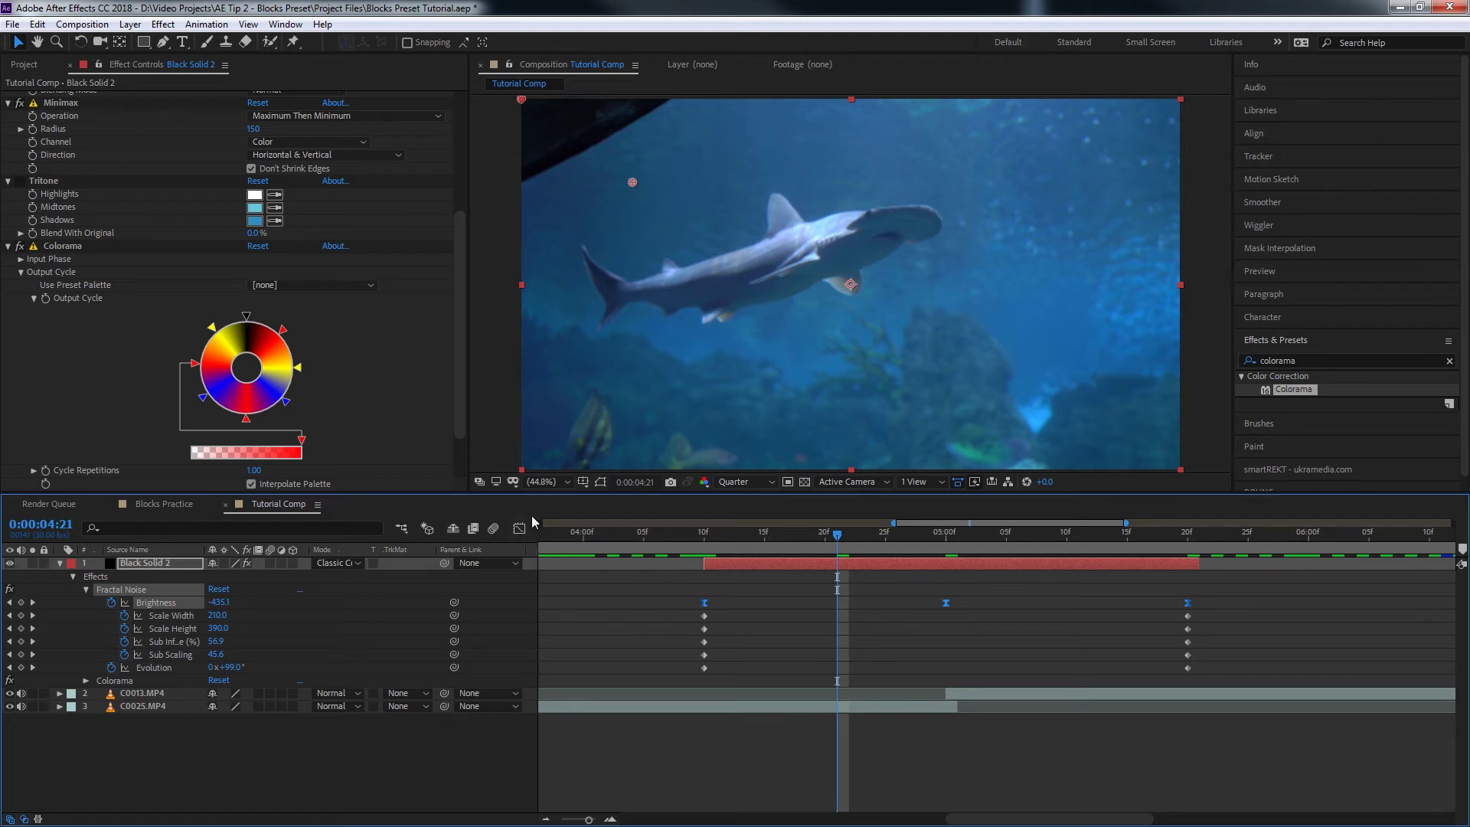
left_click(519, 529)
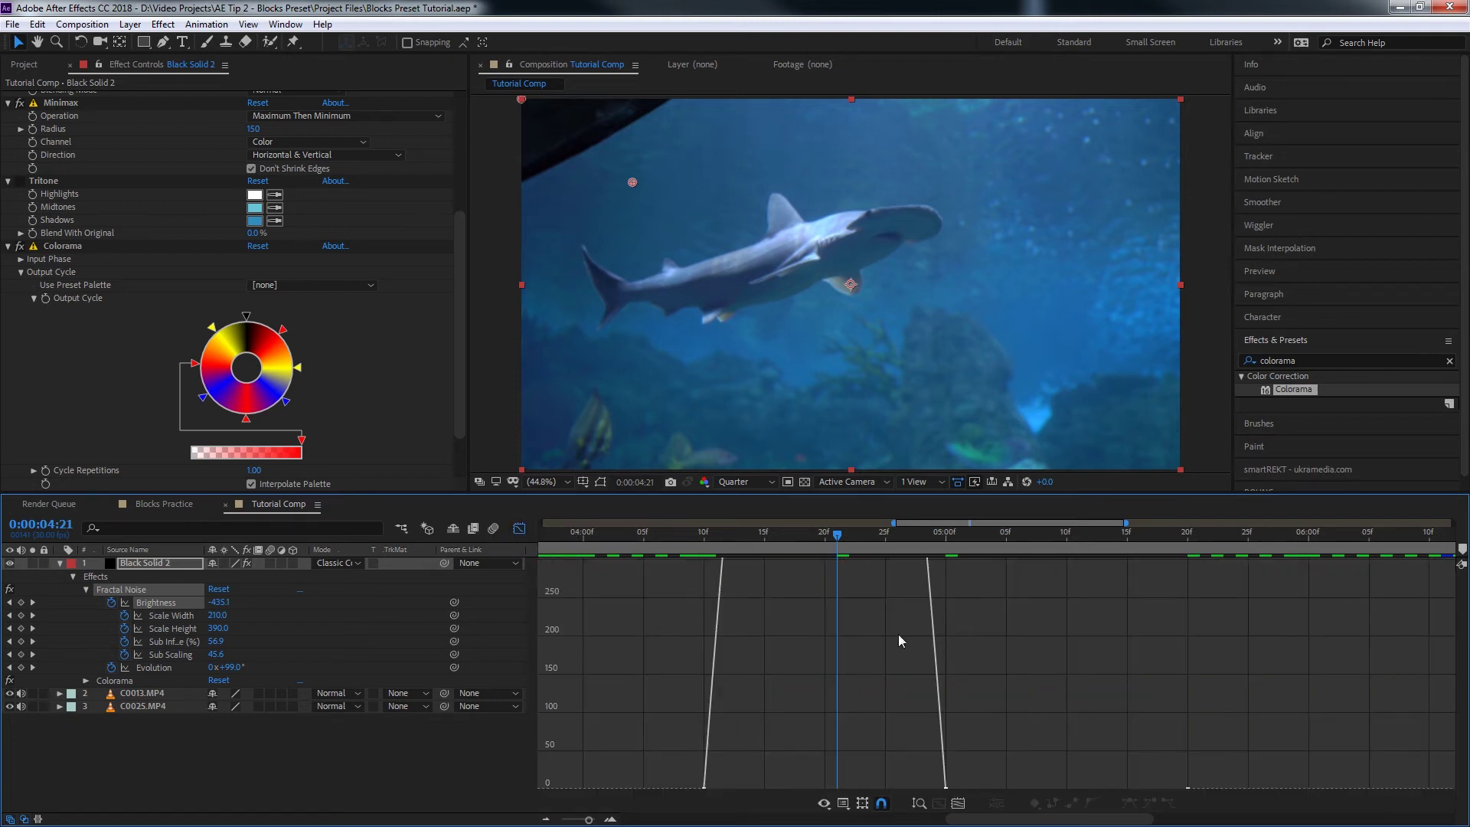
scroll(902, 634, "down", 5)
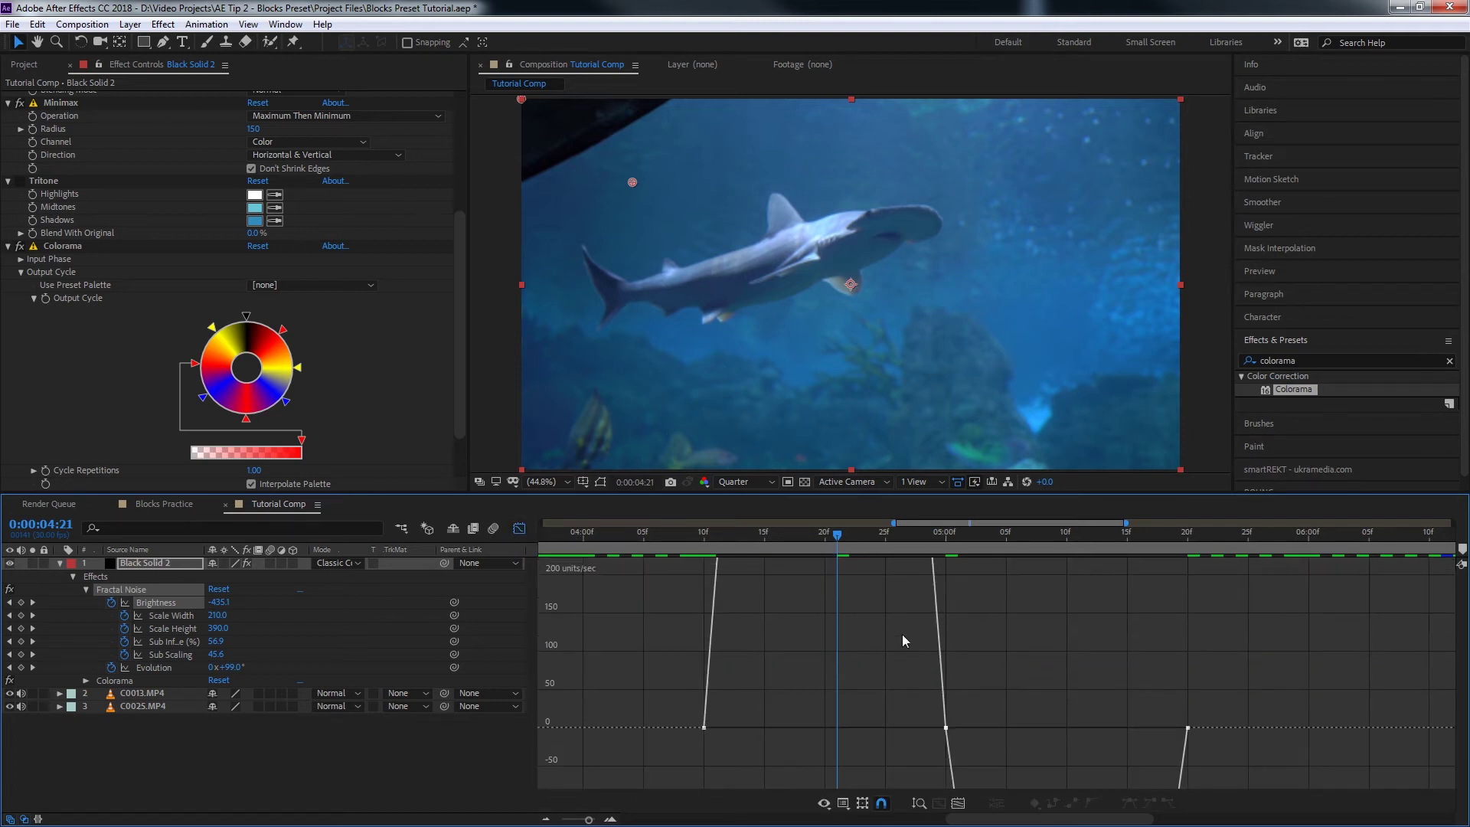
left_click(957, 804)
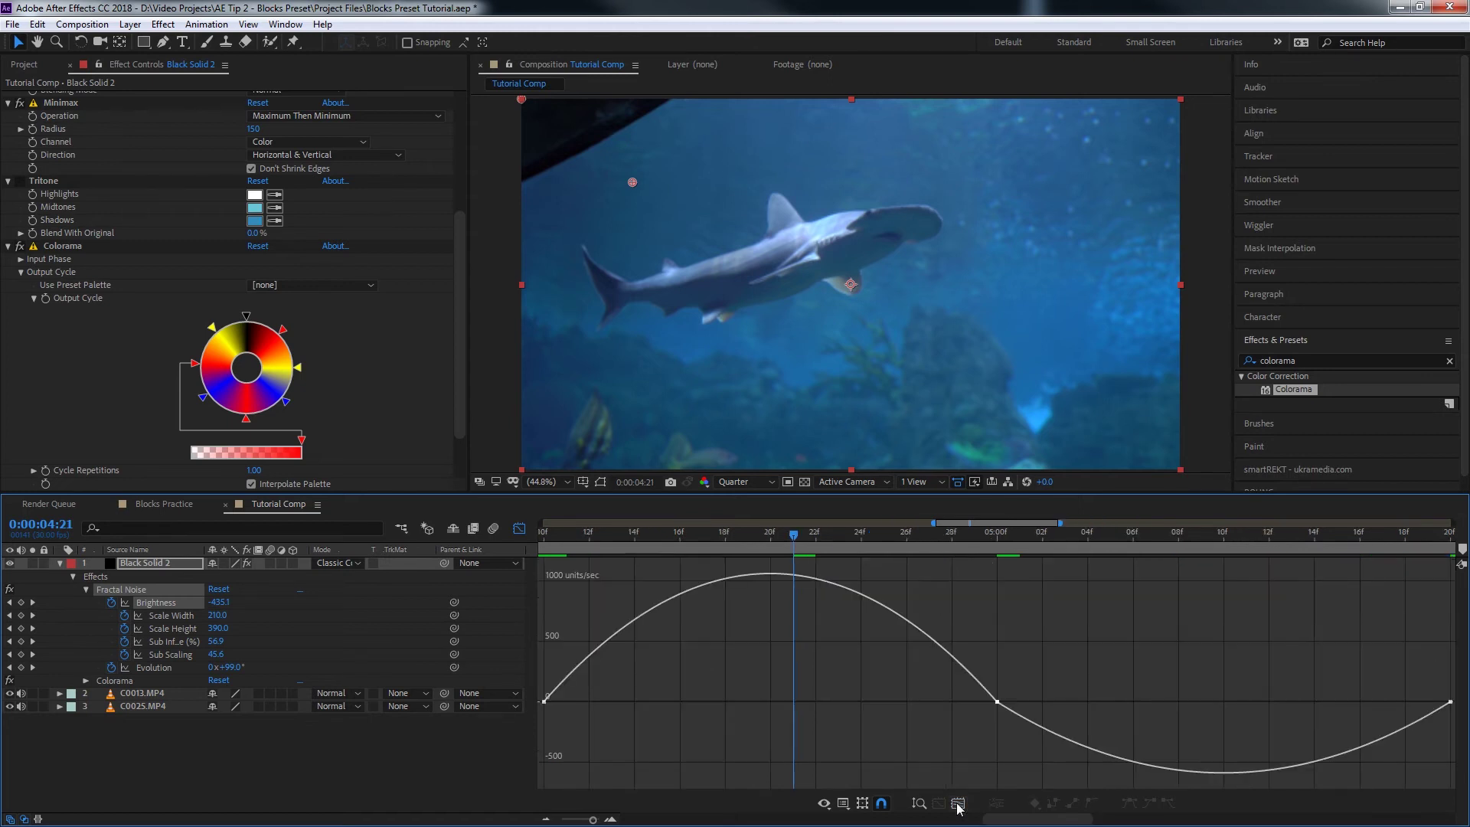
- Raise the 5:00 Brightness keyframe's incoming influence to about 74% and preview the result
left_click(999, 701)
left_click_drag(921, 701, 815, 702)
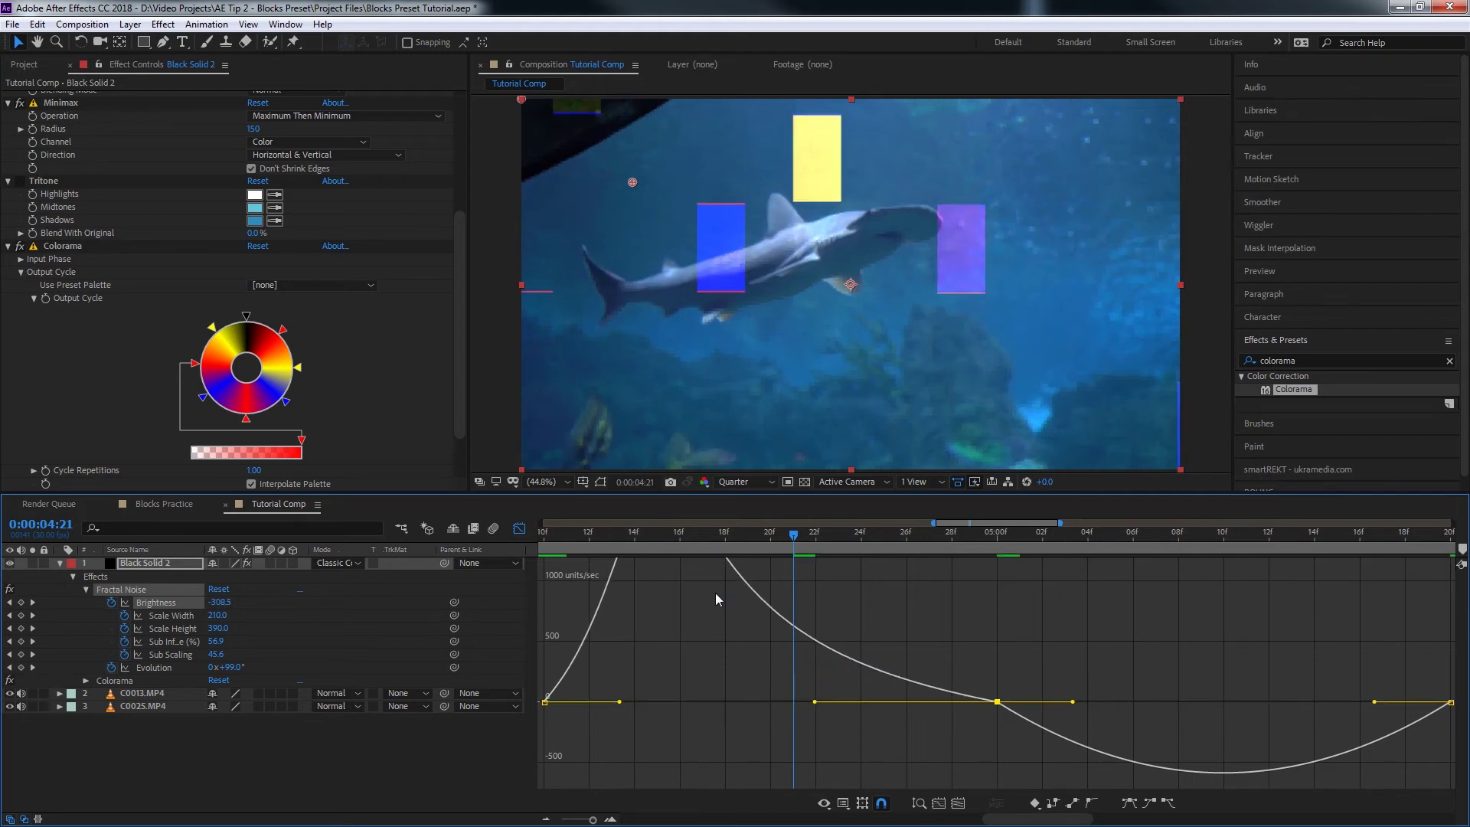
key("space")
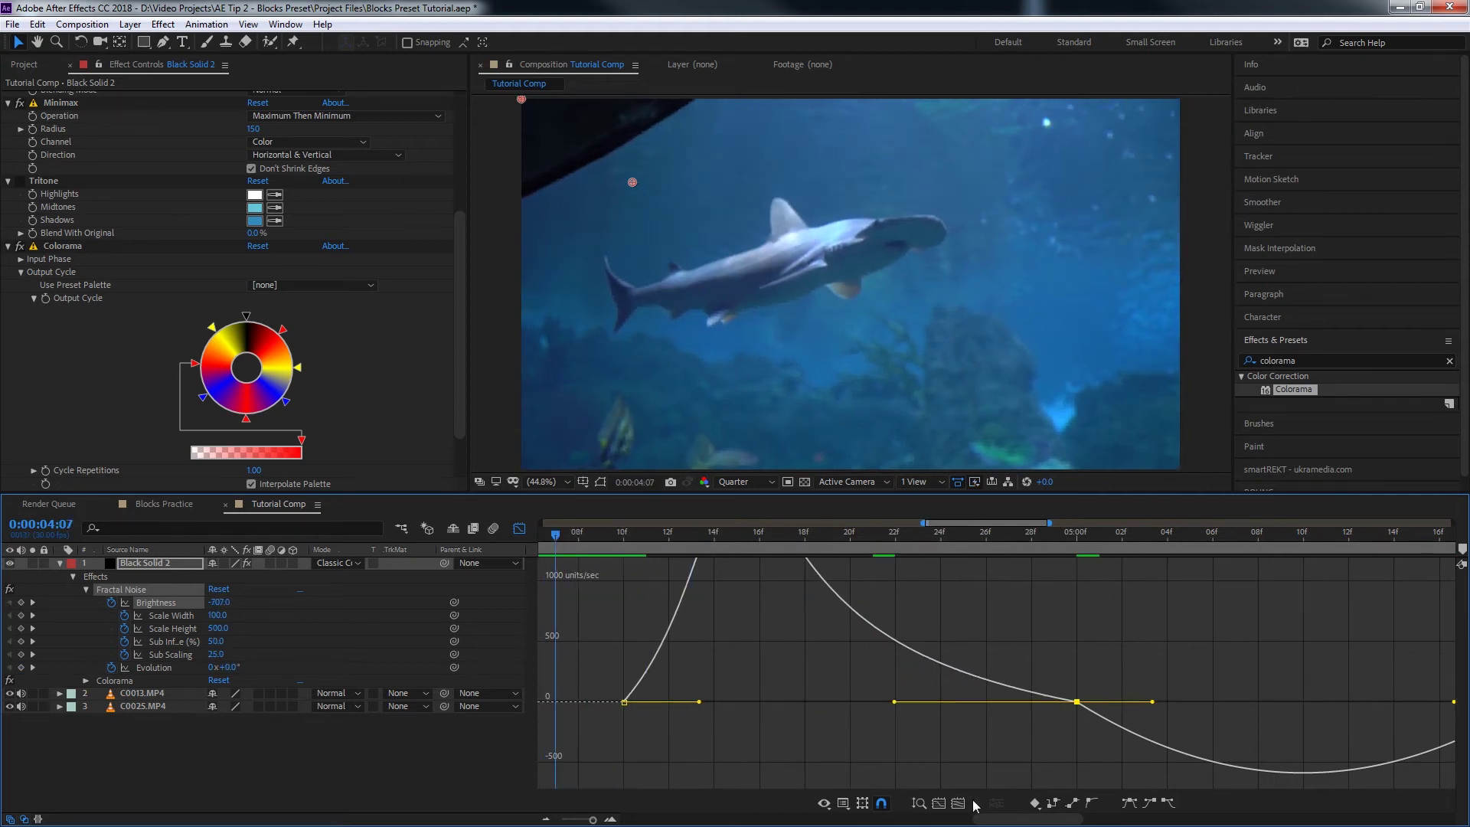
left_click(957, 804)
left_click_drag(591, 551, 1134, 628)
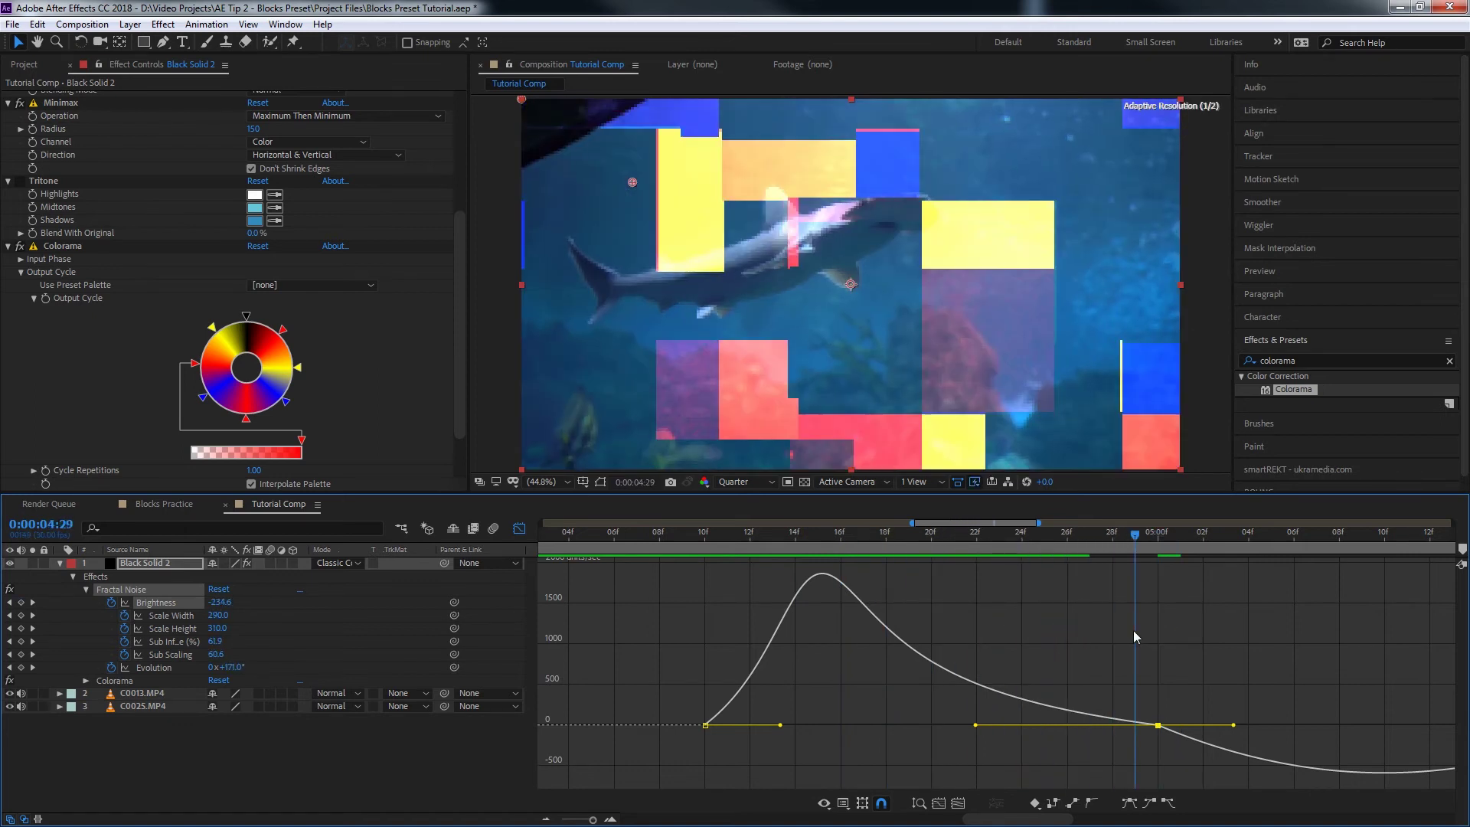
- Raise the Brightness keyframe's outgoing influence to about 69% and scrub past 5:00
left_click(1156, 539)
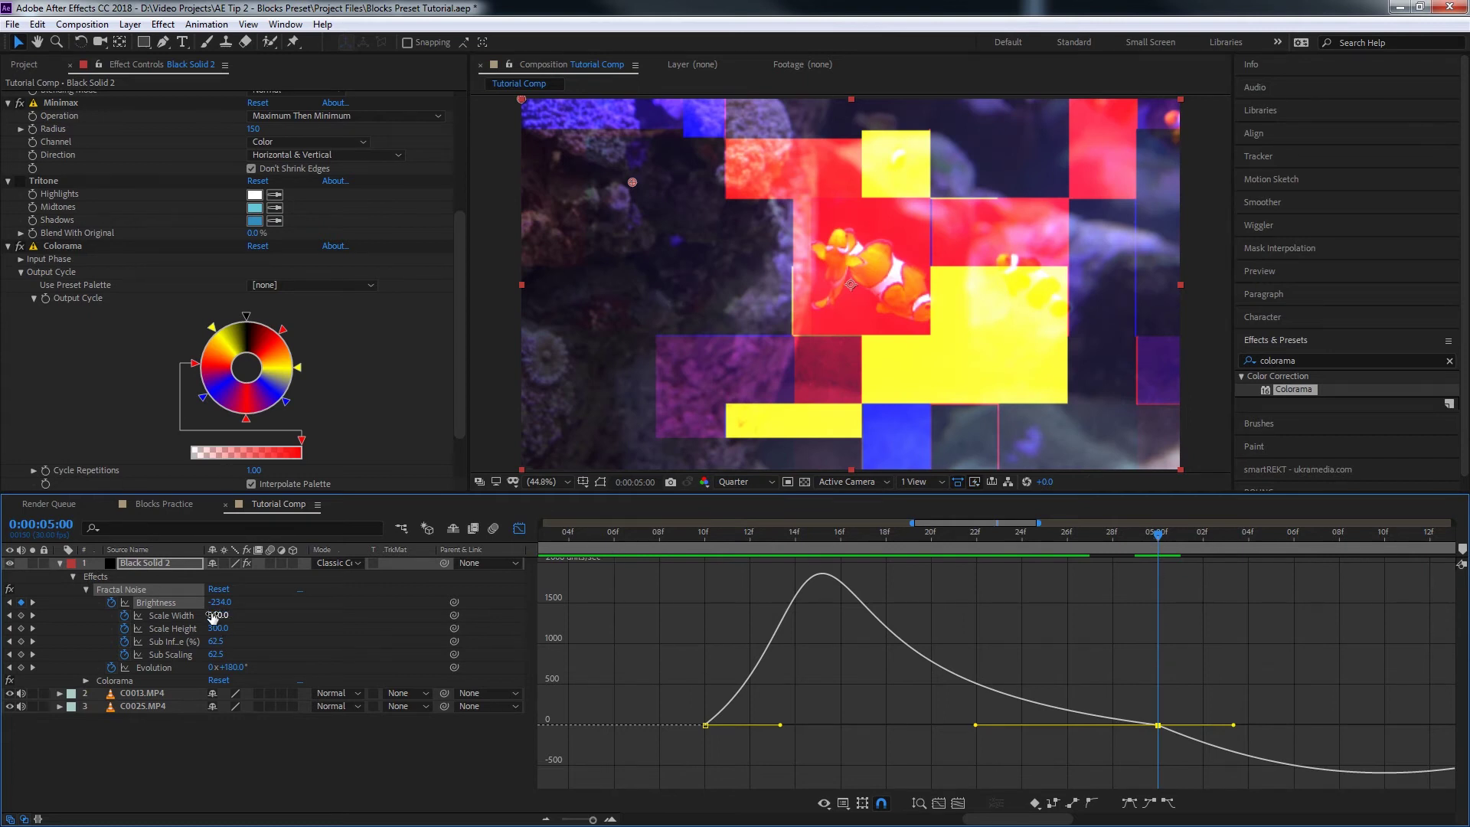
left_click_drag(1243, 671, 908, 637)
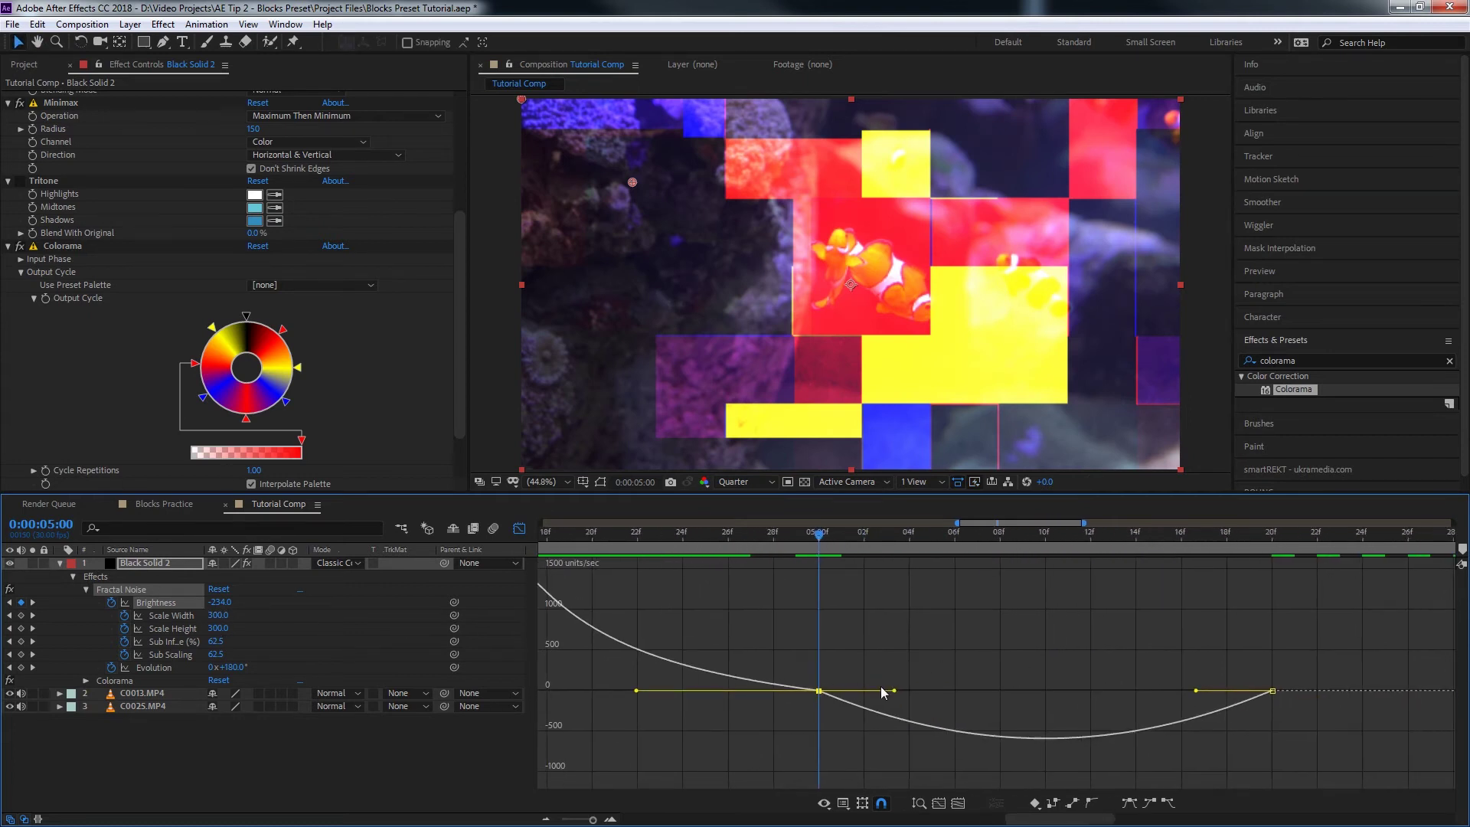
left_click_drag(894, 692, 998, 692)
mouse_move(911, 549)
left_mouse_down()
mouse_move(1298, 589)
mouse_move(713, 548)
mouse_move(973, 575)
mouse_move(853, 549)
mouse_move(624, 552)
mouse_move(396, 505)
mouse_move(947, 568)
mouse_move(886, 555)
left_mouse_up()
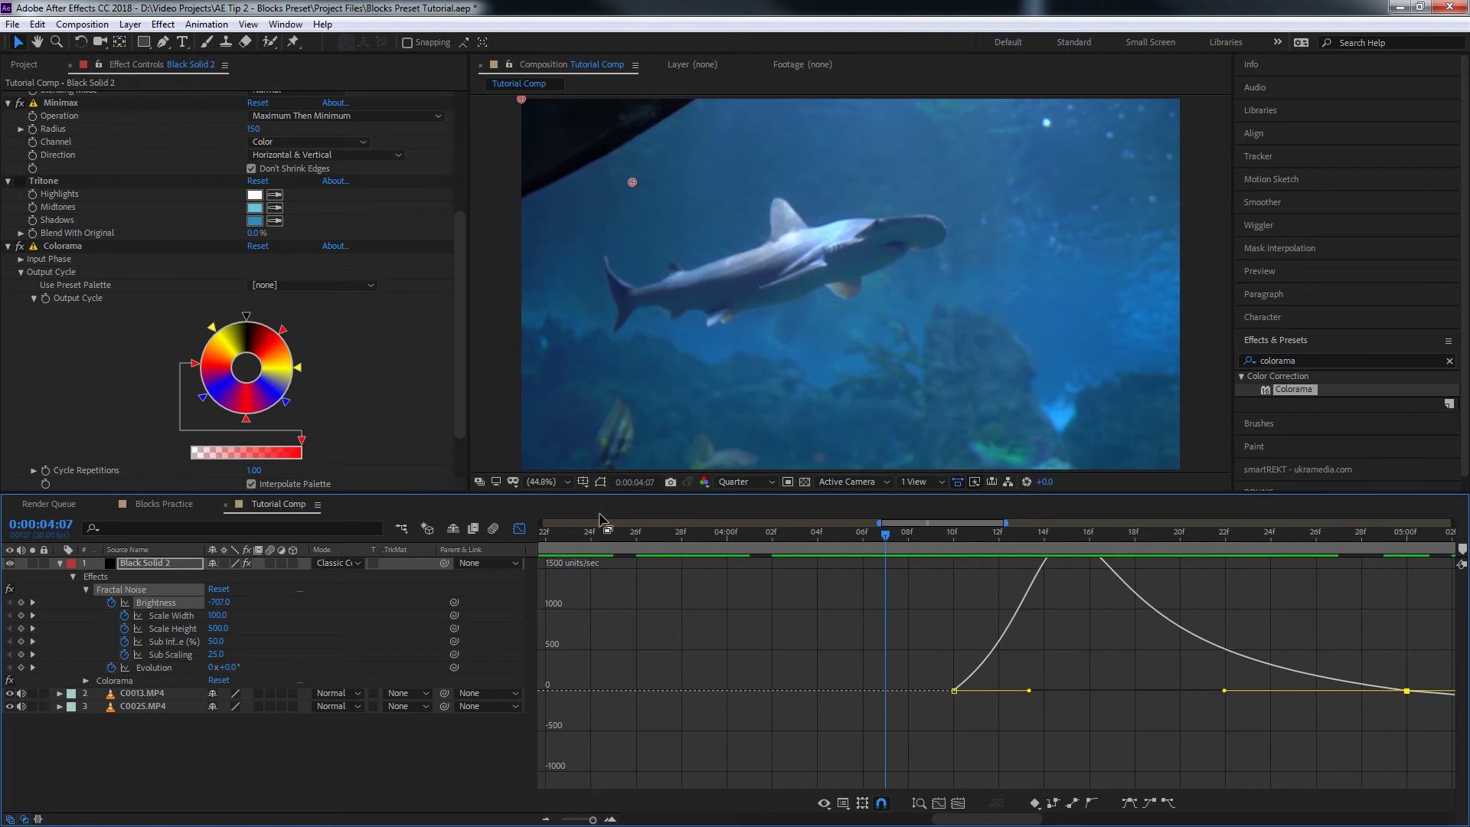
- Select the Fractal Noise keyframes from Scale Width through Evolution and show their speed graph
left_click(518, 529)
scroll(977, 632, "down", 3)
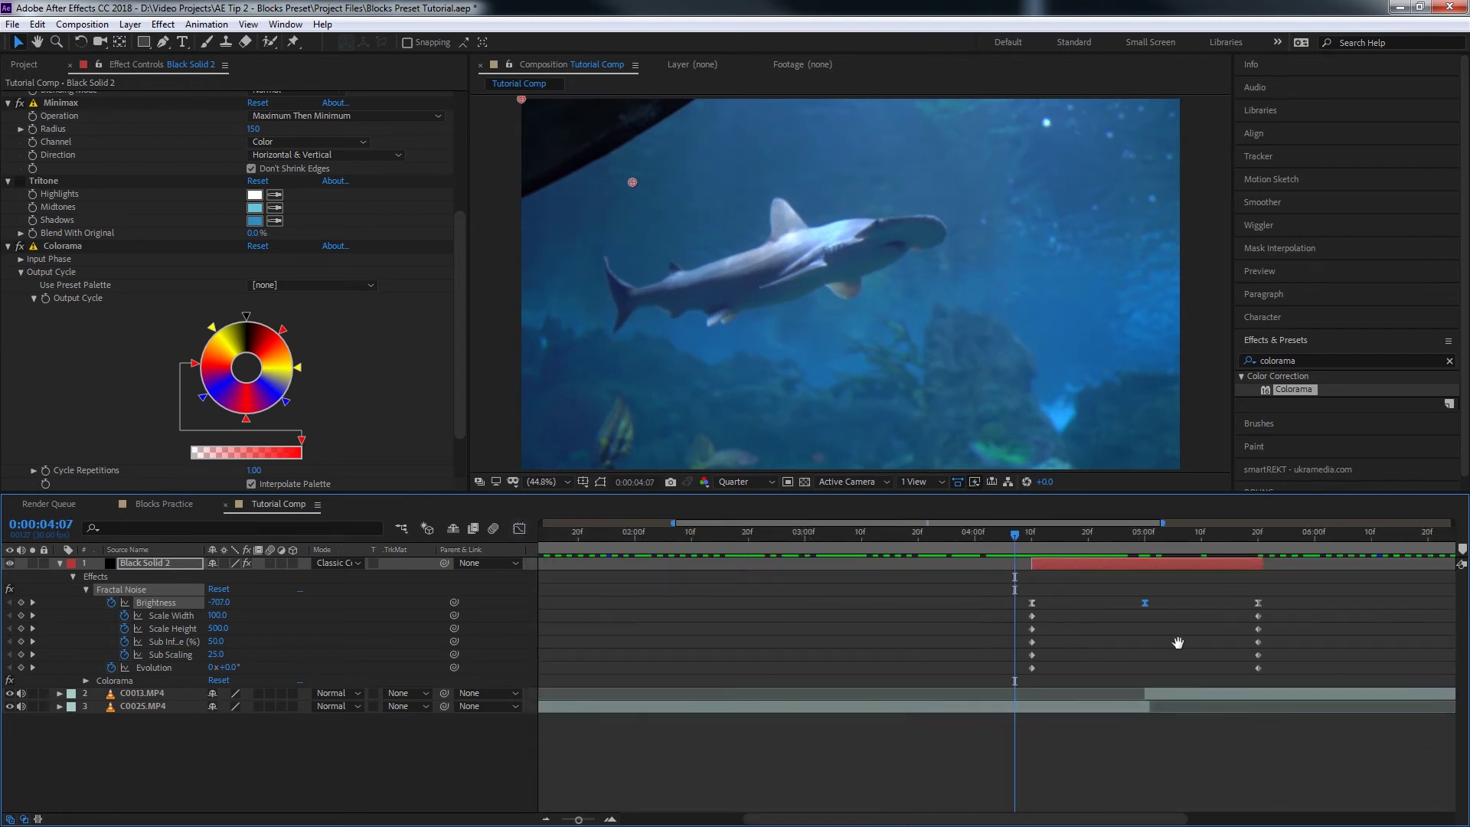
key("v")
left_click_drag(884, 614, 1196, 677)
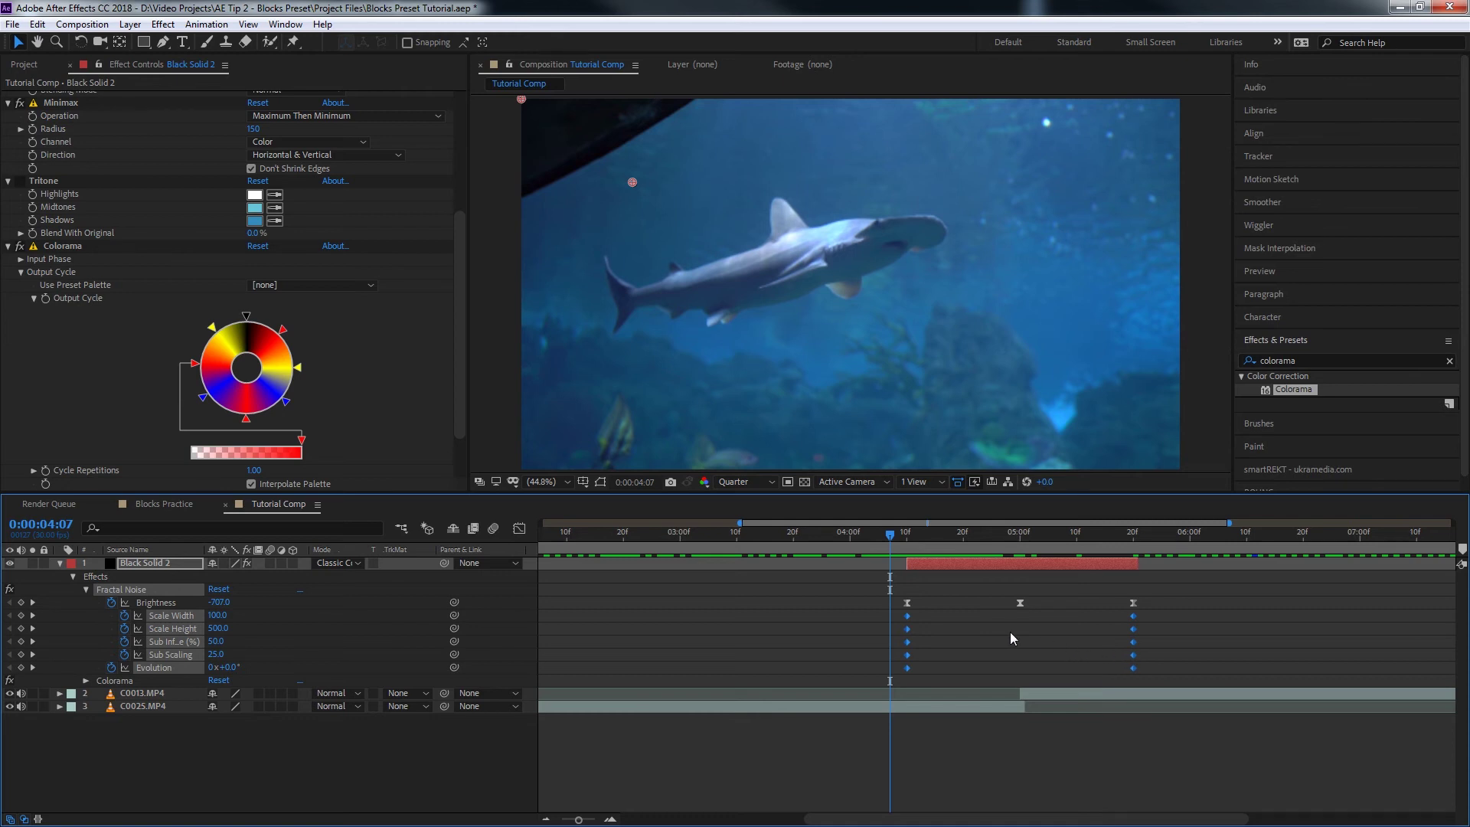
left_click(519, 529)
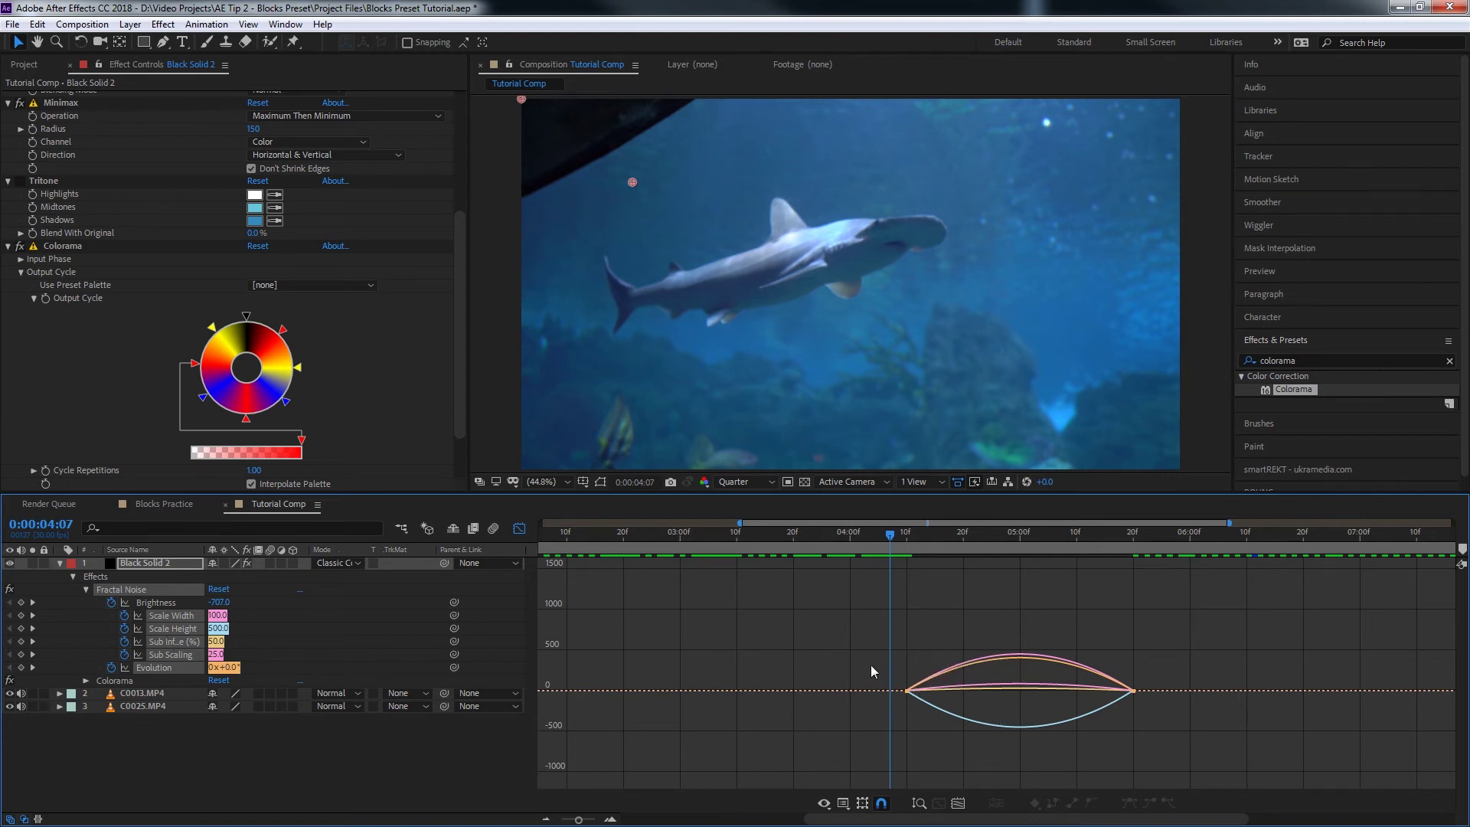
- Drag the left- and right-end keyframes' influence handles so the curves spike at 5:00
left_click_drag(867, 657, 936, 709)
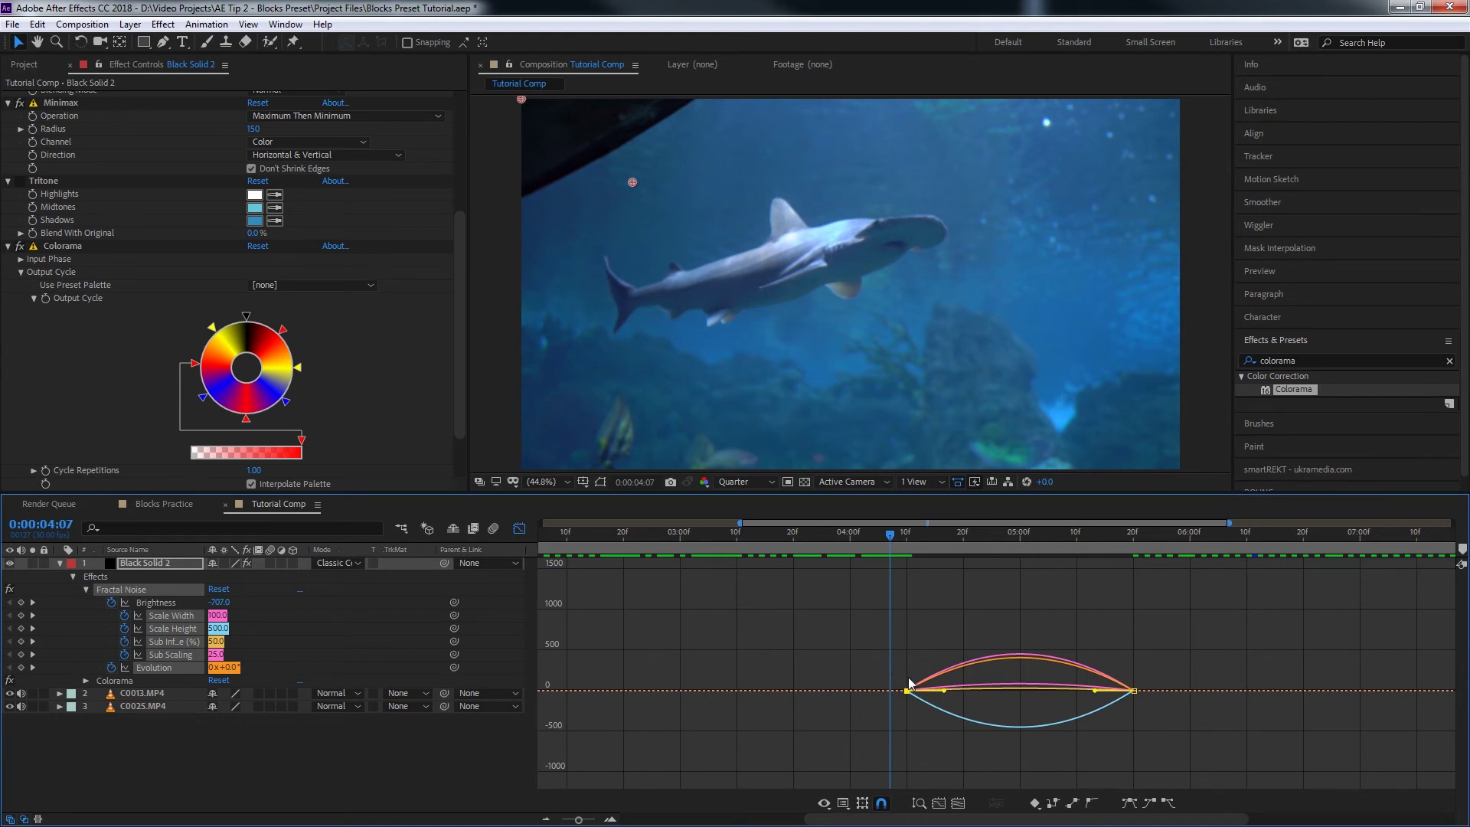
left_click_drag(877, 659, 1021, 702)
left_click(1021, 538)
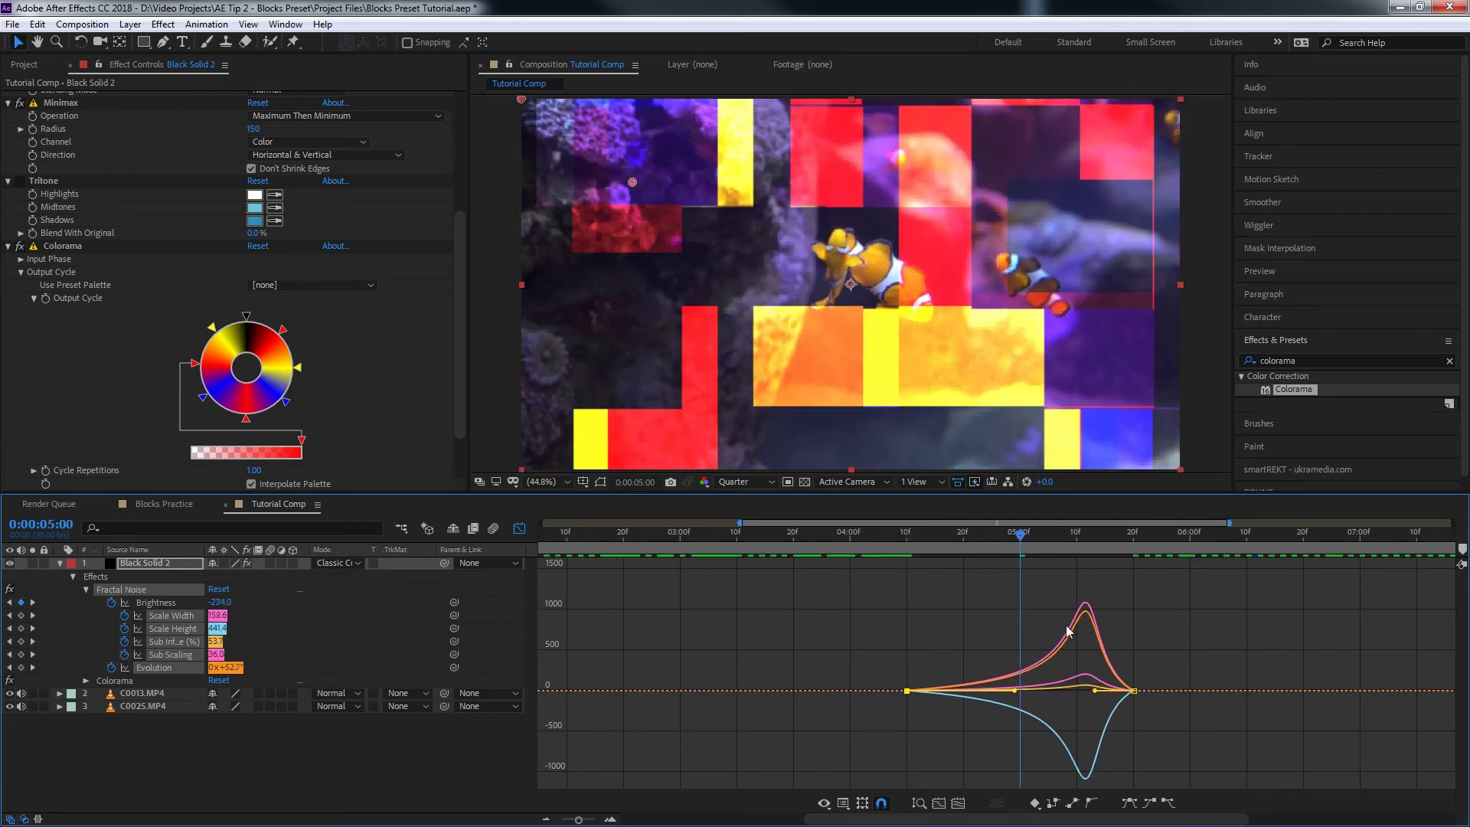
left_click_drag(1097, 696, 1129, 699)
left_click(1156, 682)
left_click_drag(1158, 669, 1027, 686)
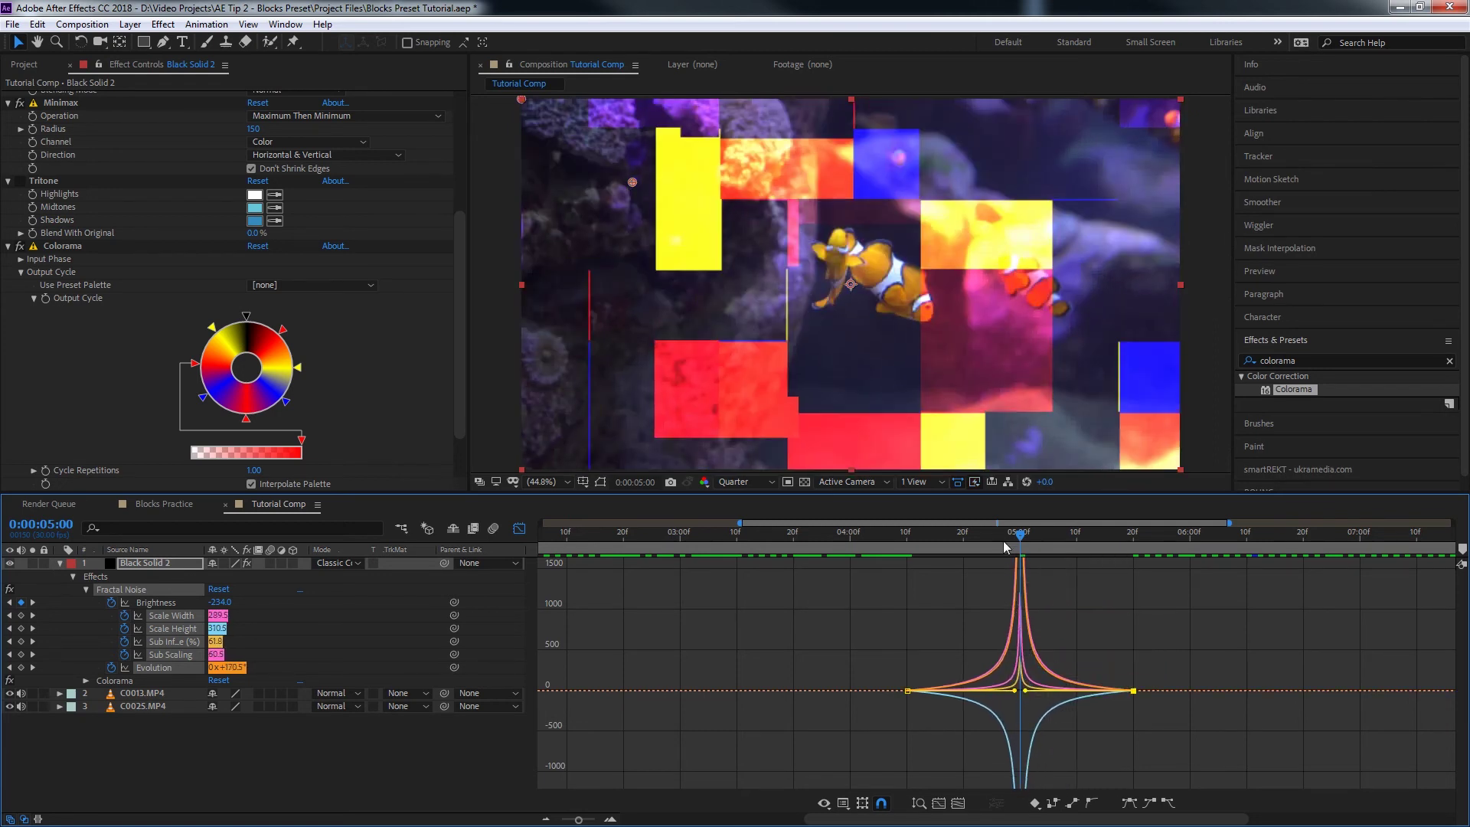
left_click_drag(1005, 541, 910, 543)
- Preview the block transition, then lengthen Sub Scaling's easing at the middle keyframe
left_click(519, 529)
key("space")
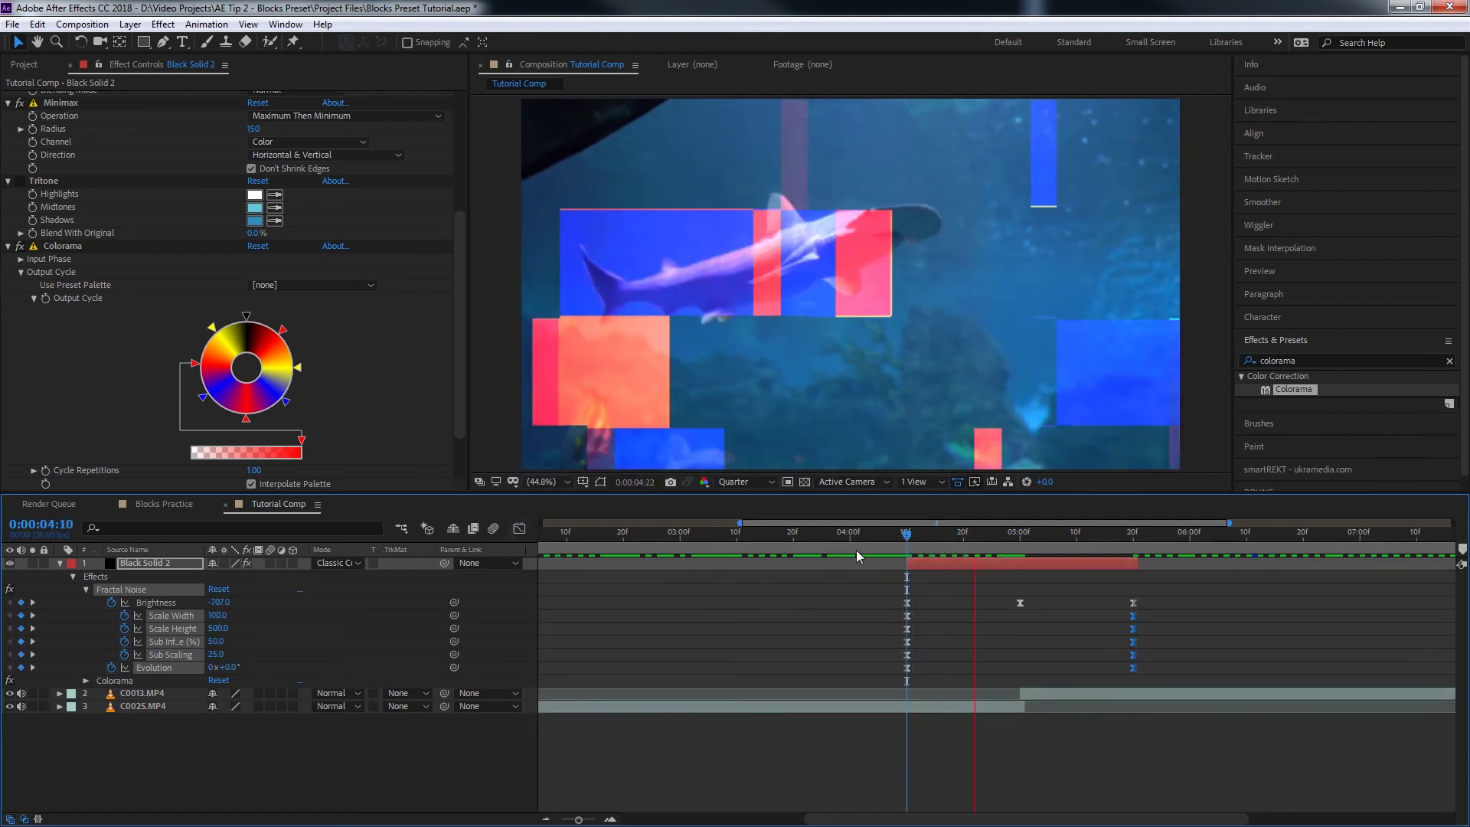
key("space")
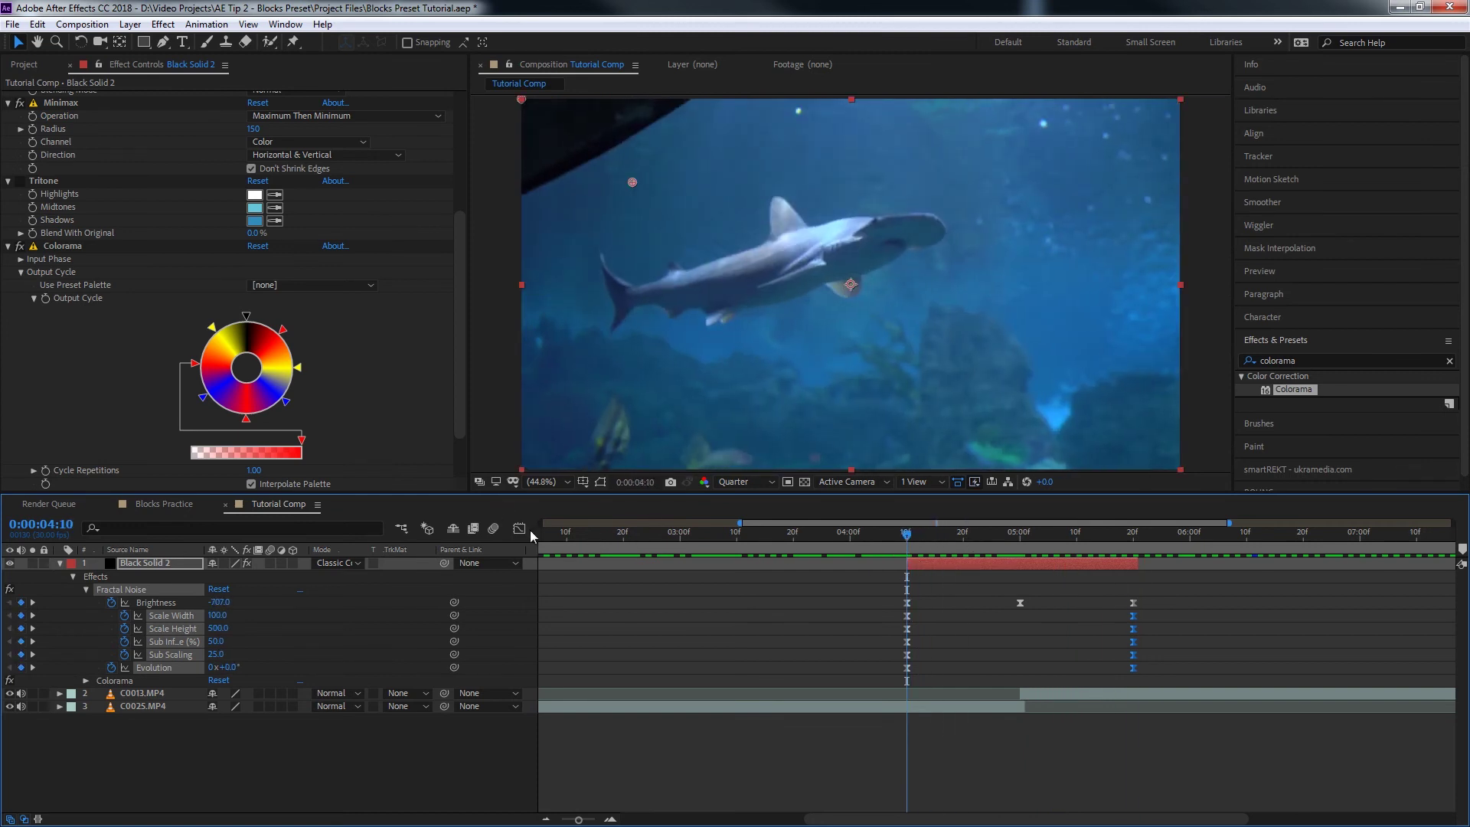
left_click(520, 529)
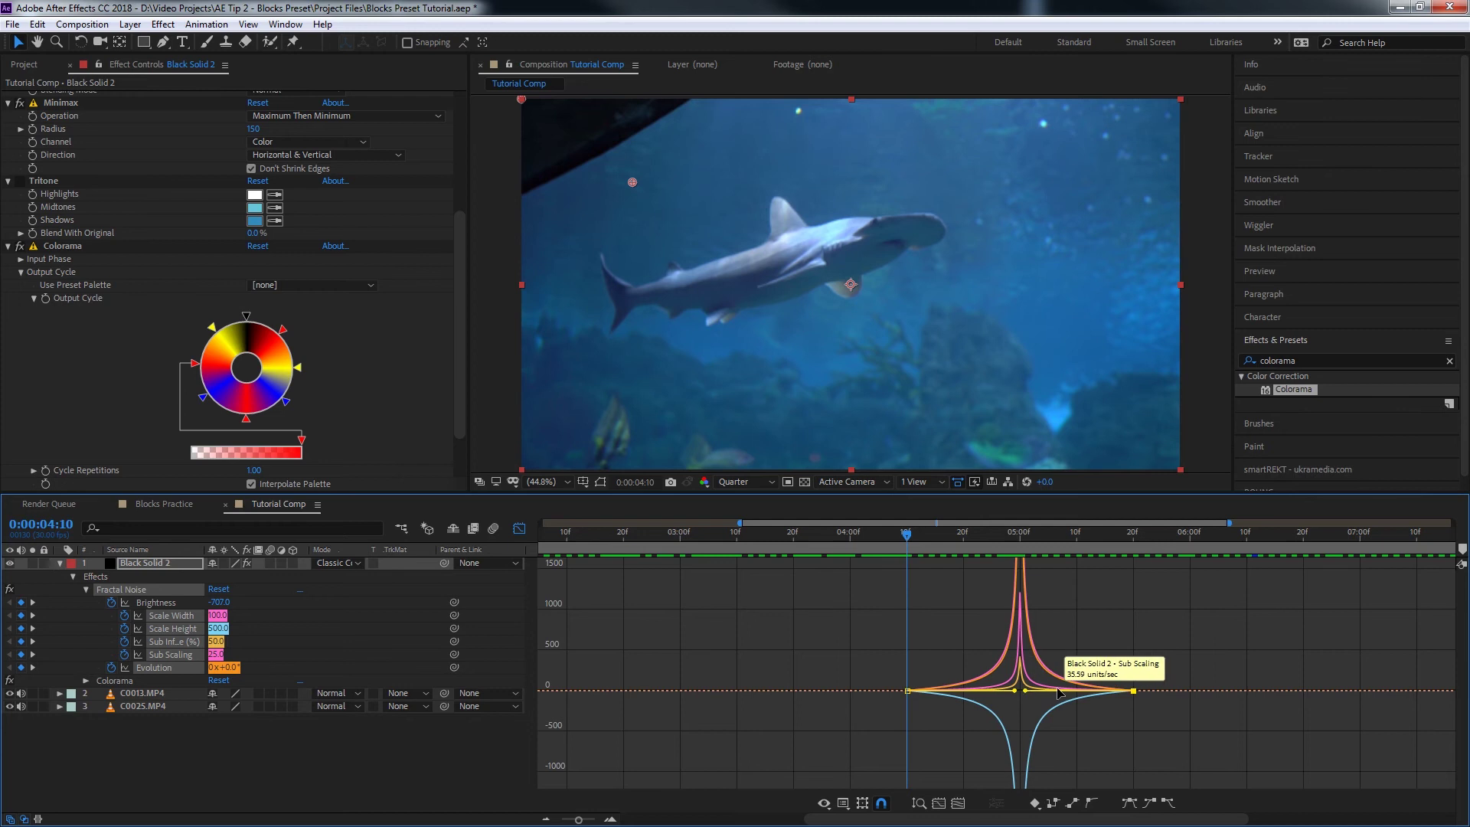
left_click_drag(1035, 693, 986, 691)
- Preview the transition from just before it and park the time on the 4:10 keyframes
left_click_drag(907, 546, 815, 539)
left_click(518, 531)
key("space")
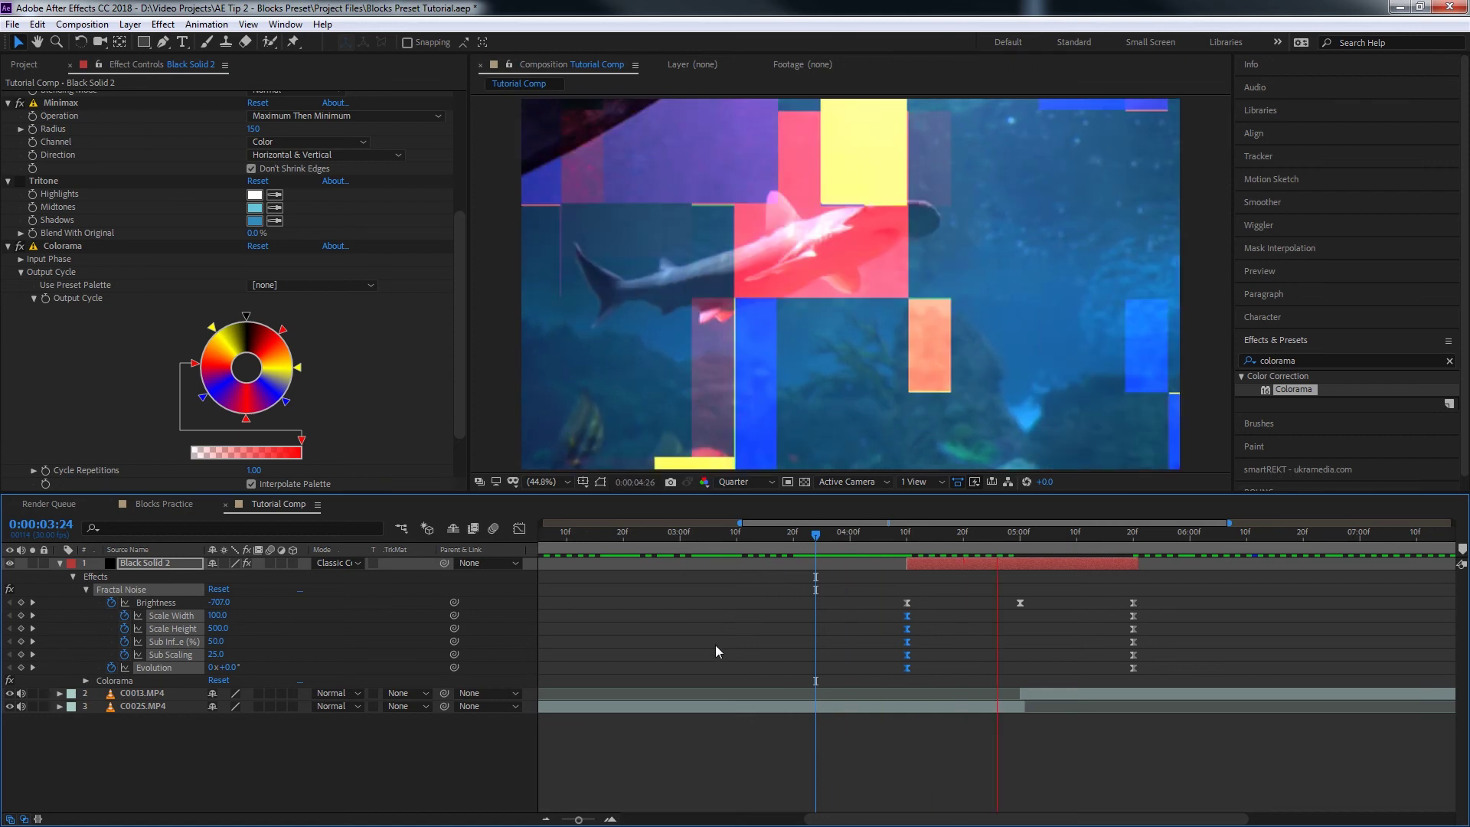
left_click(929, 535)
left_click_drag(930, 535, 868, 527)
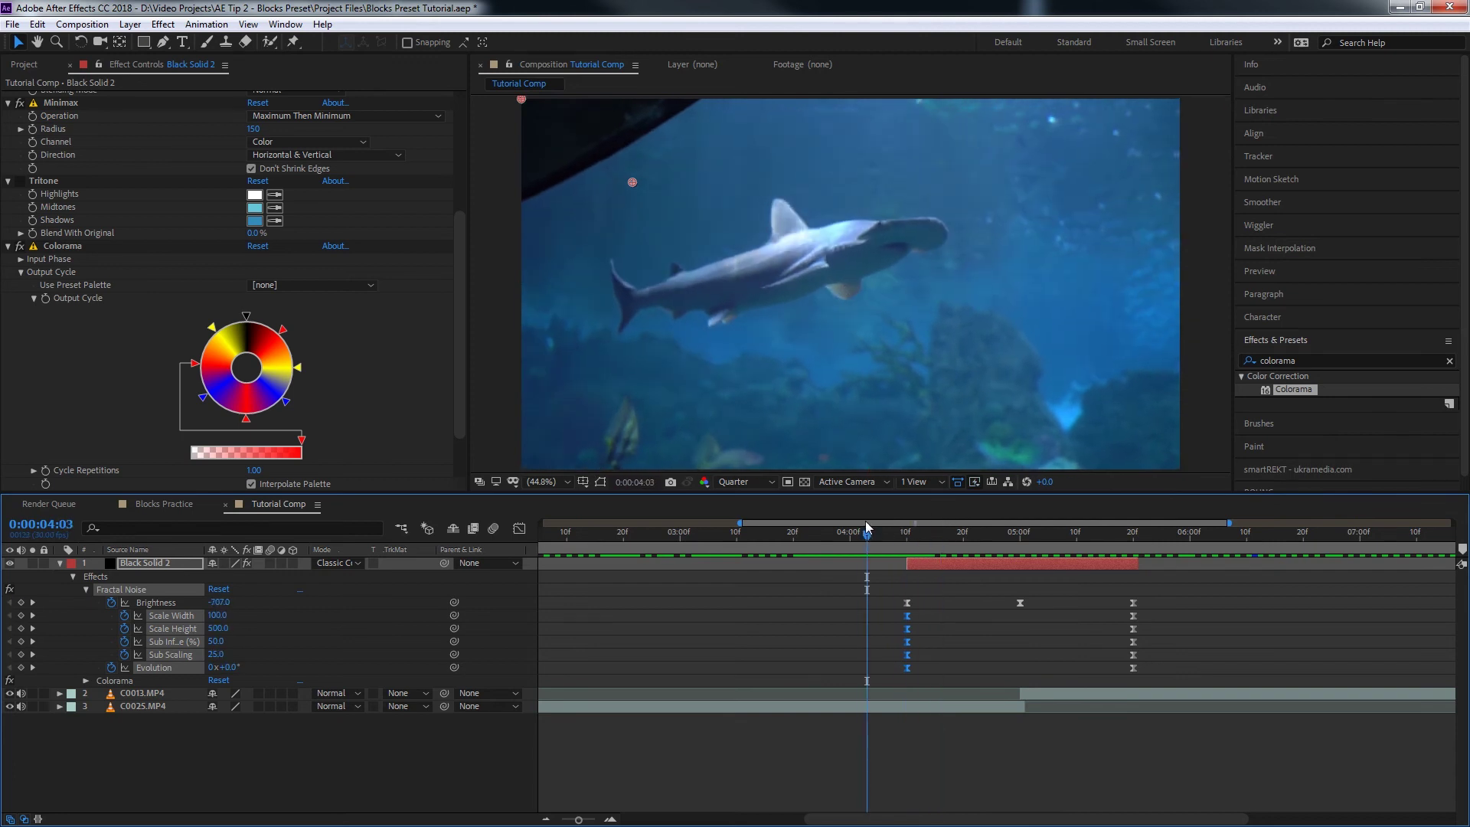
left_click_drag(868, 527, 908, 536)
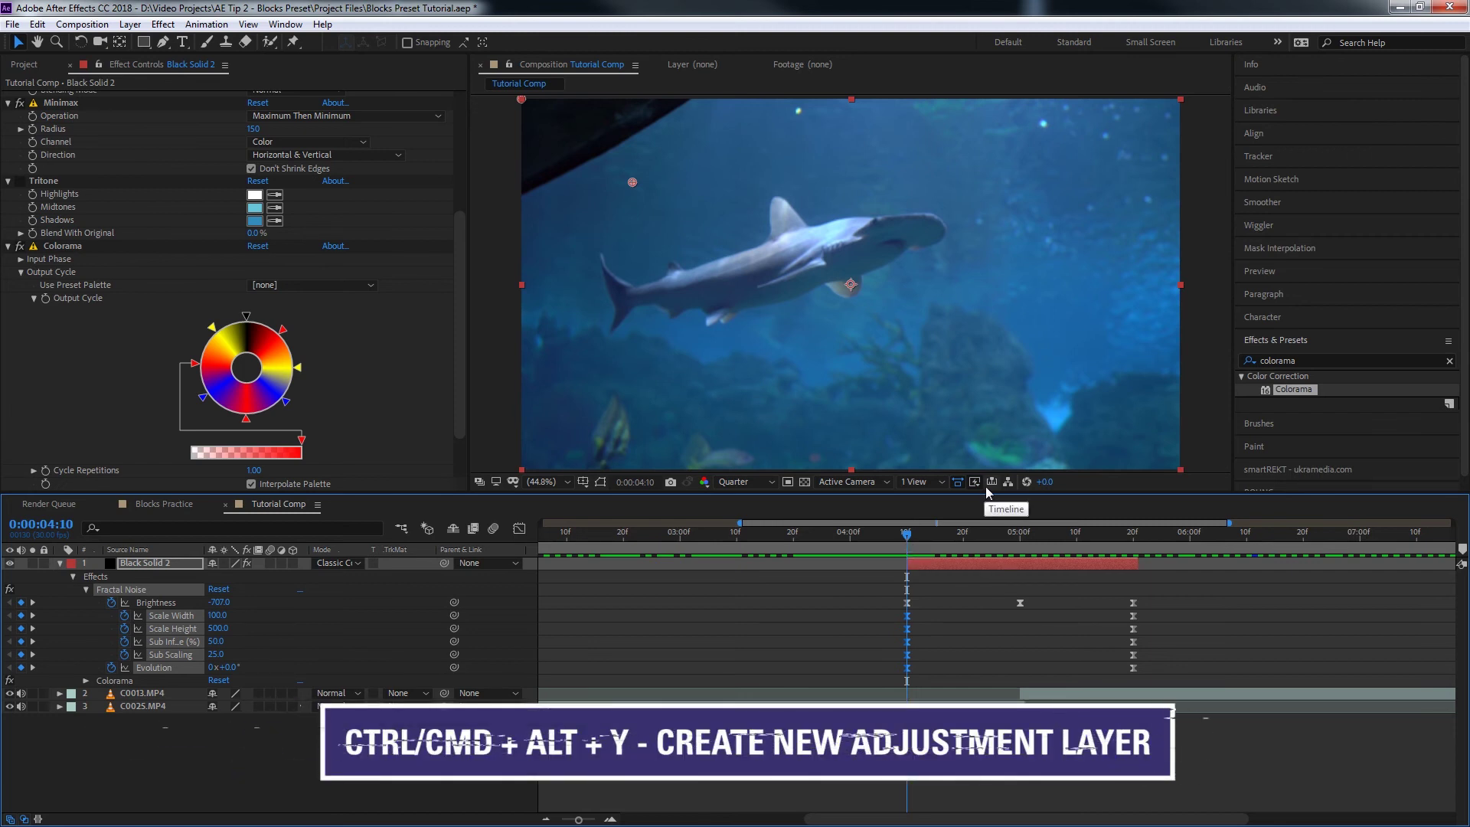
- Add an adjustment layer beneath Black Solid 2, trimmed to run from 4:10 to 5:20
key("ctrl+alt+y")
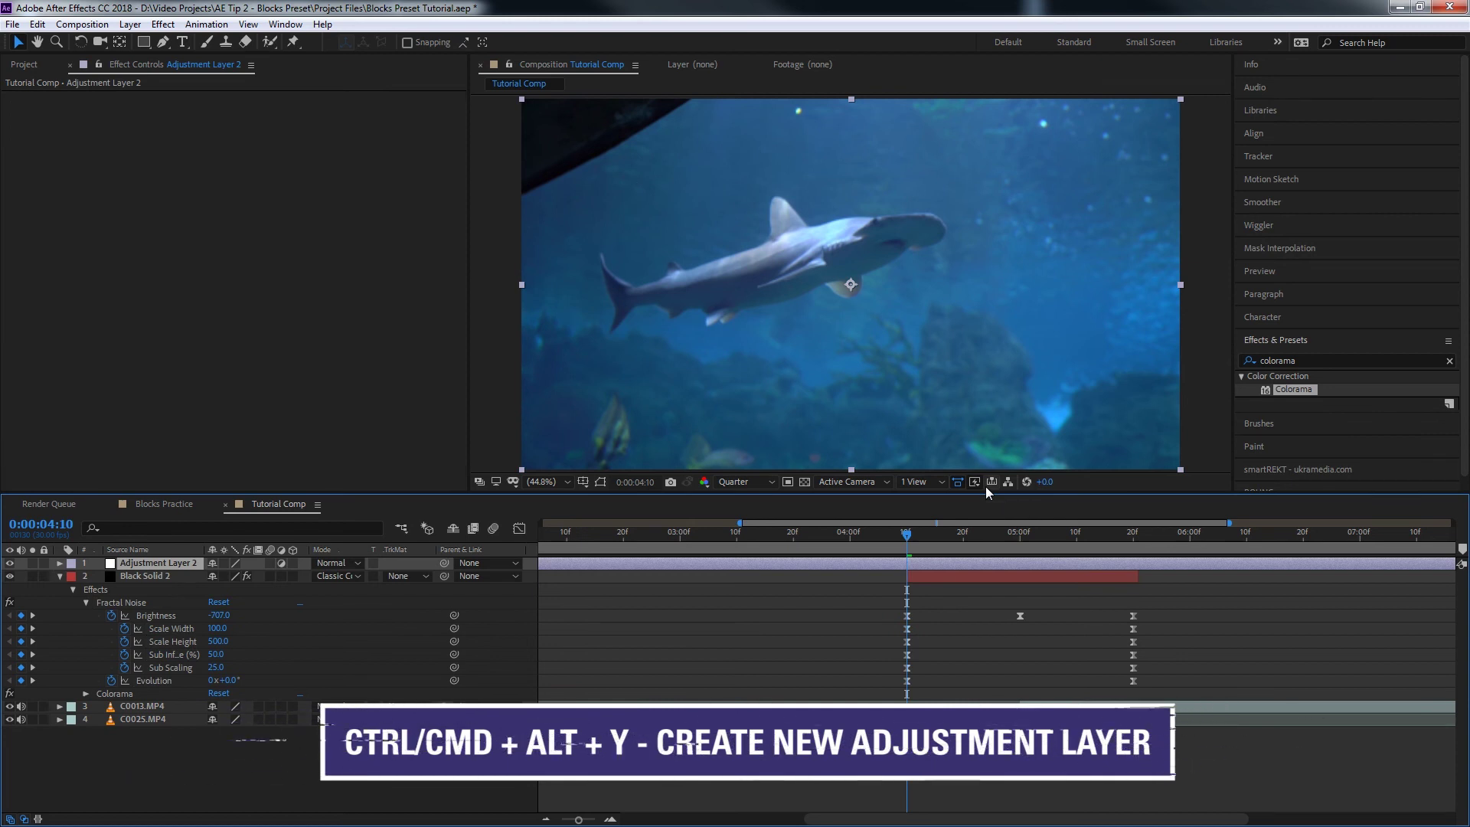
key("ctrl+alt+Down")
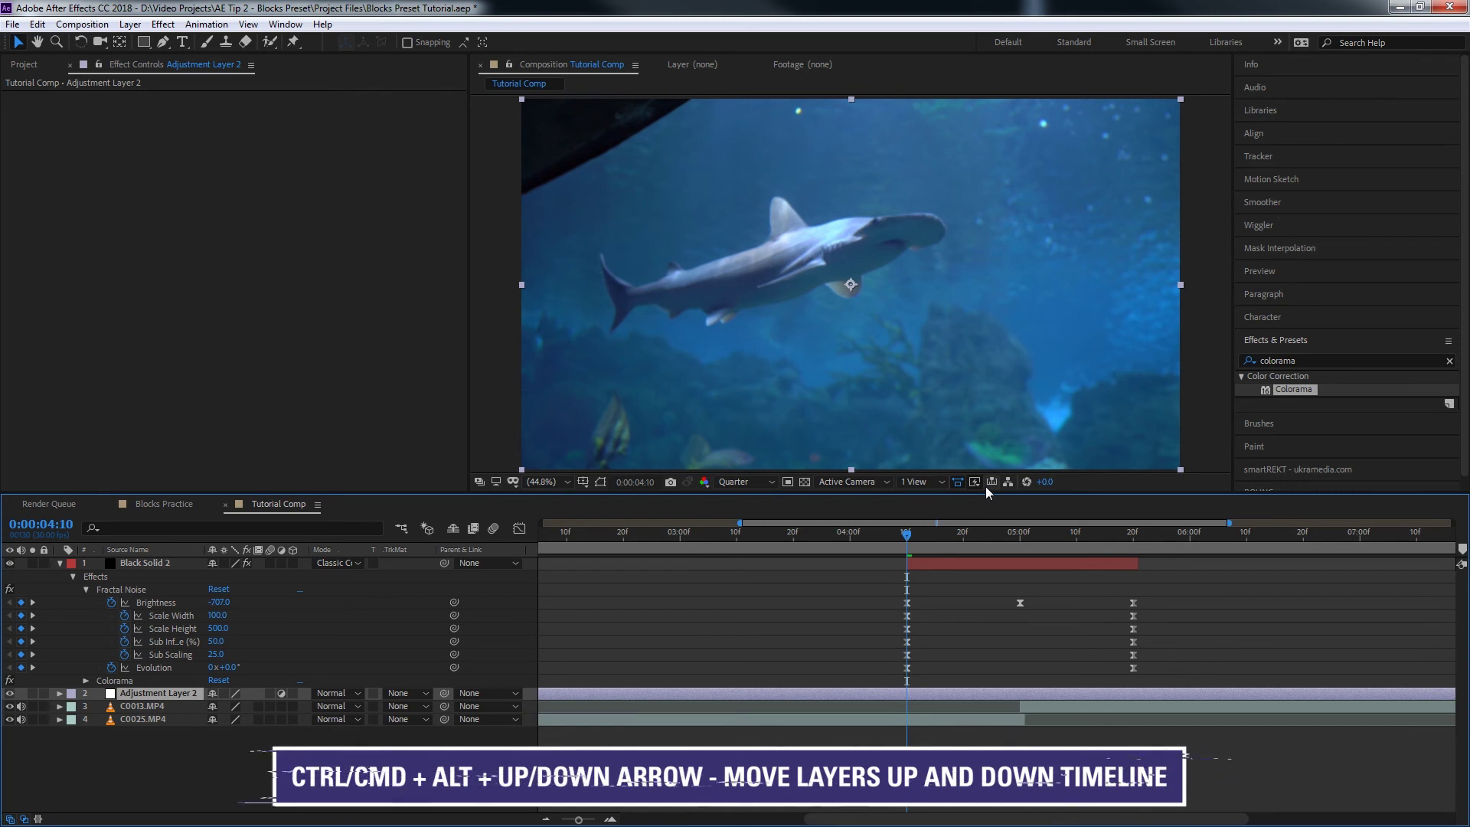
key("alt+bracketleft")
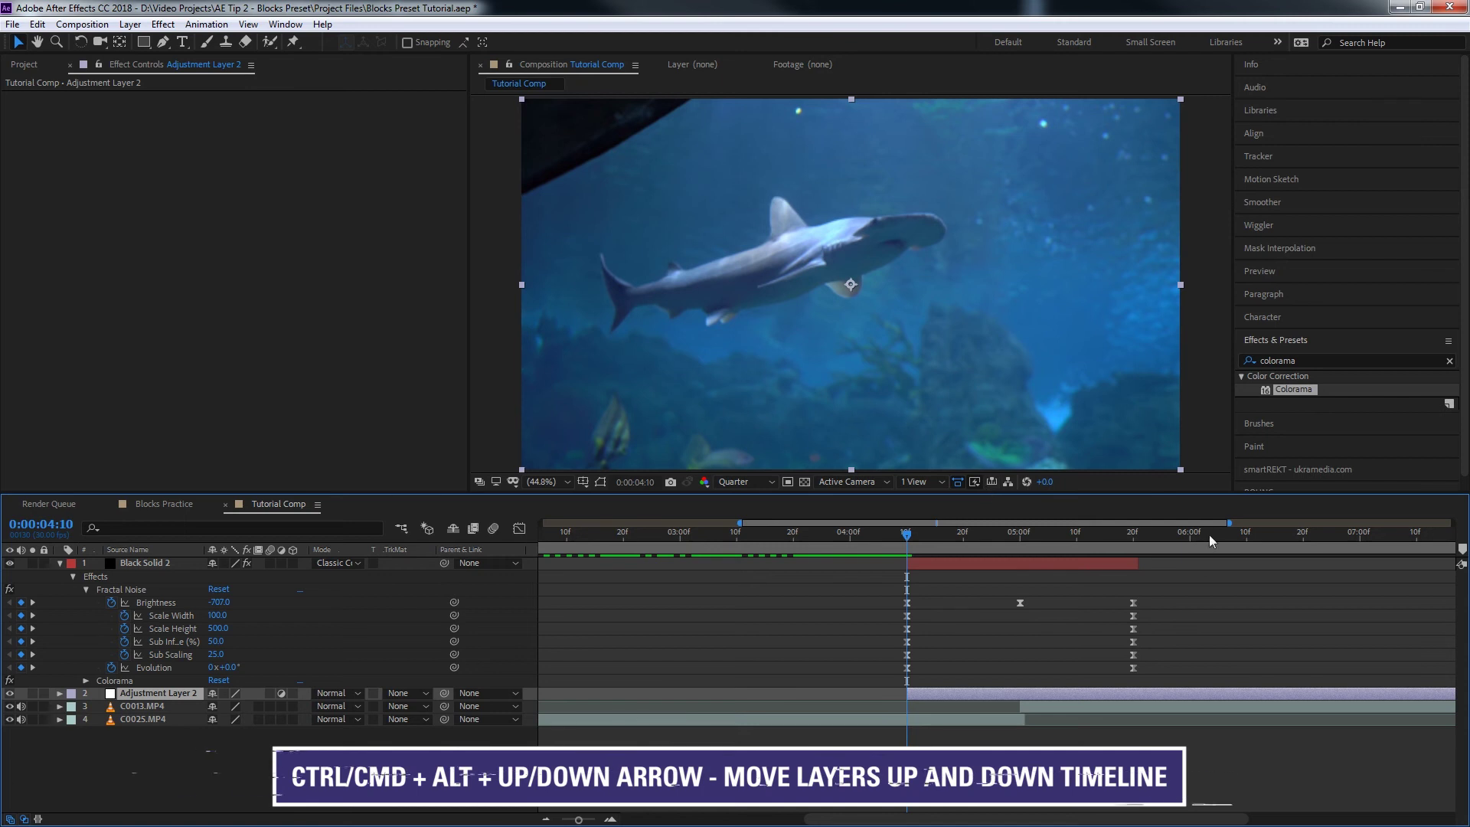
left_click(1142, 540)
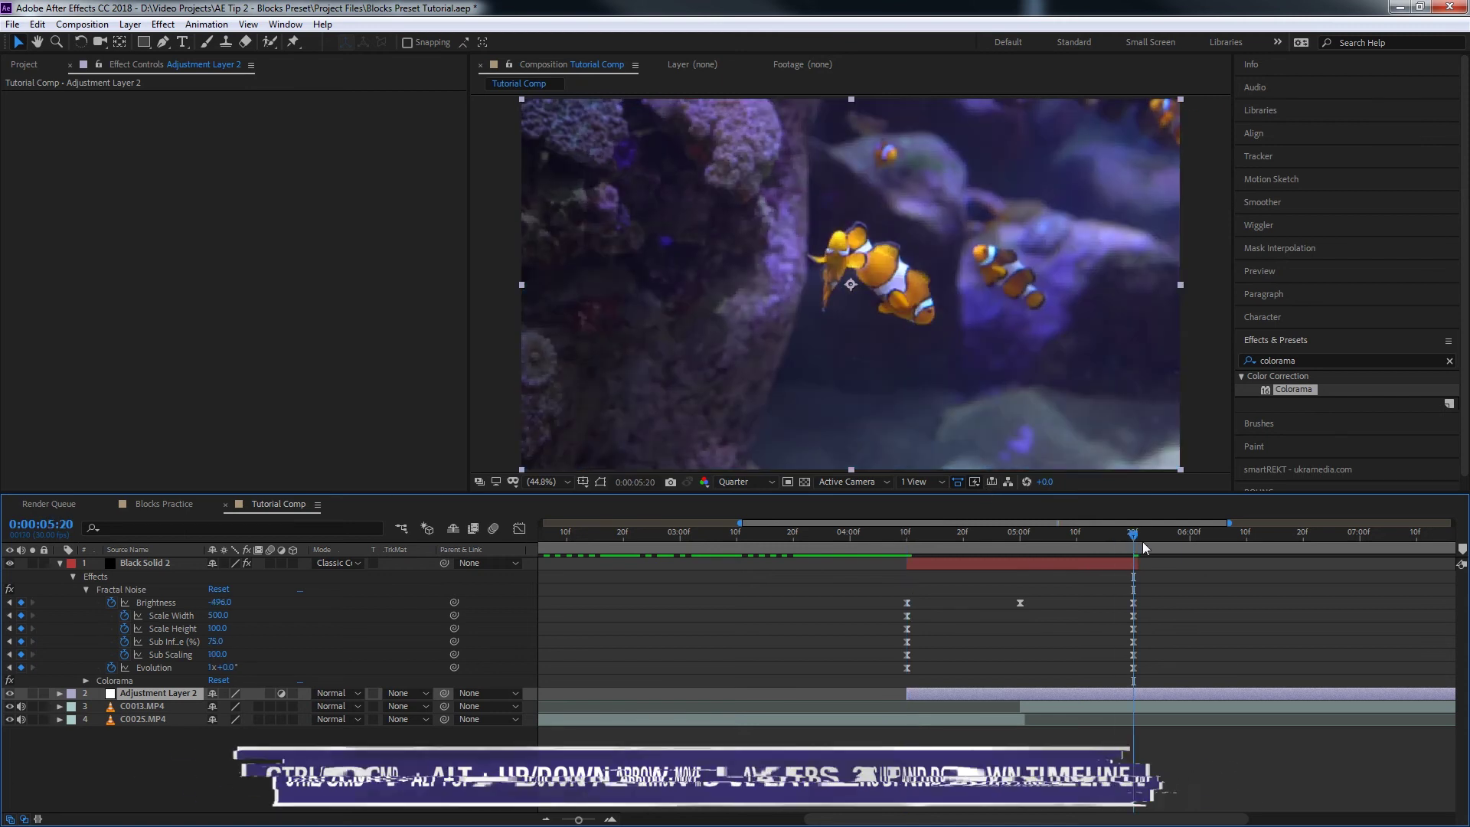
key("alt+bracketright")
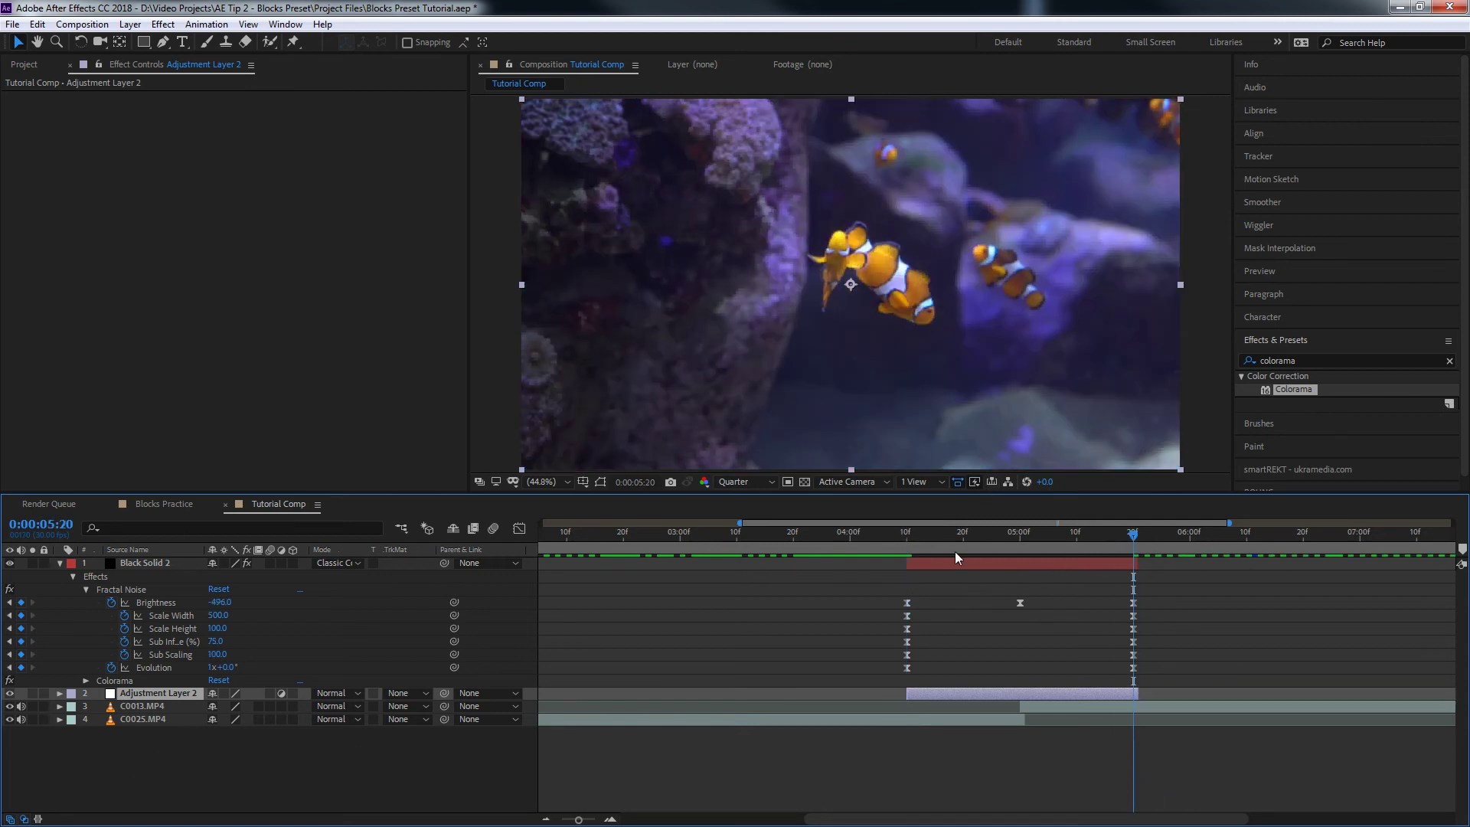
left_click_drag(930, 541, 912, 545)
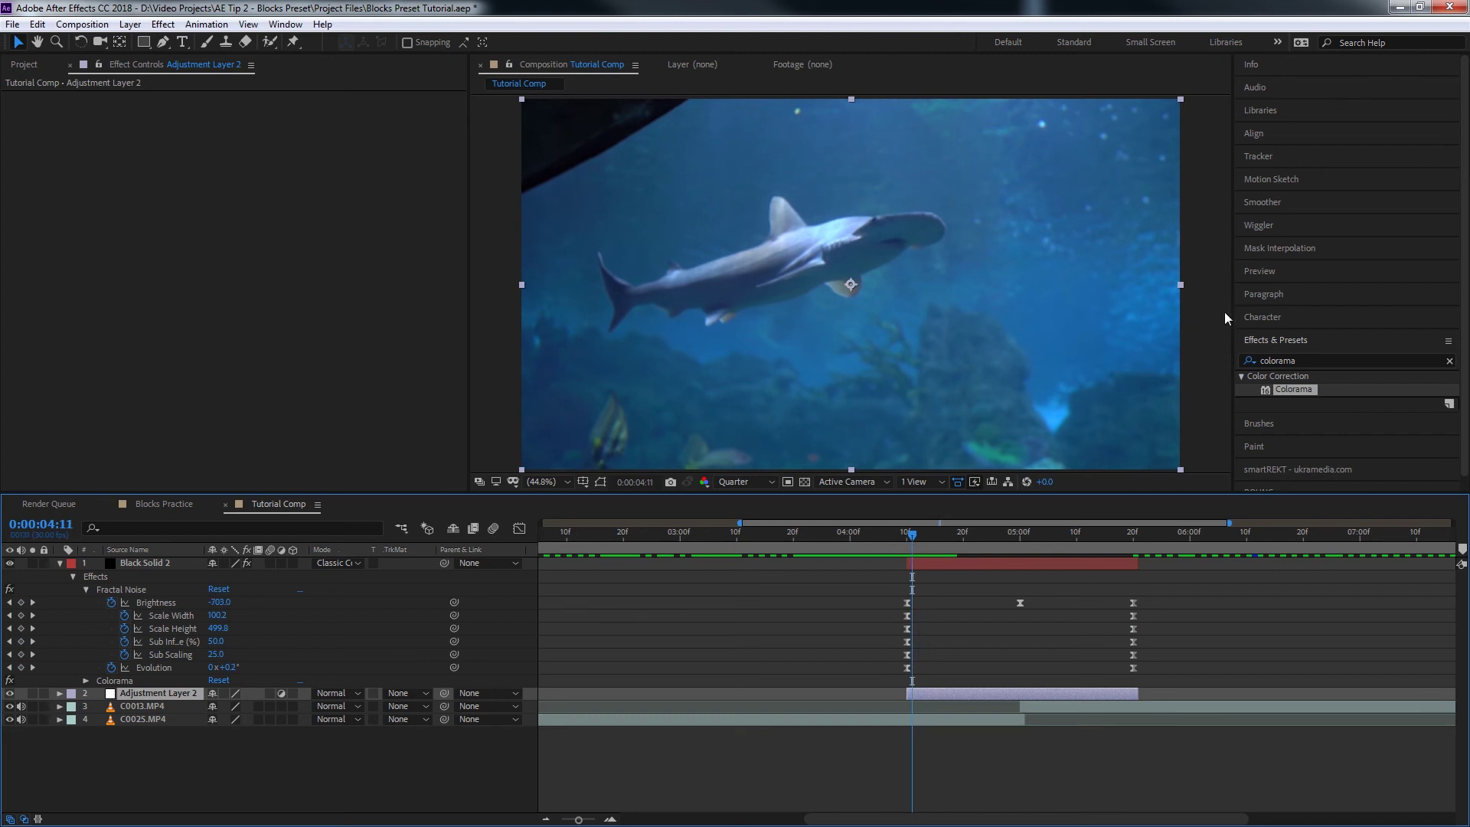
- Apply CC Radial Fast Blur to Adjustment Layer 2 with Standard zoom and Amount about 85
left_click(1449, 361)
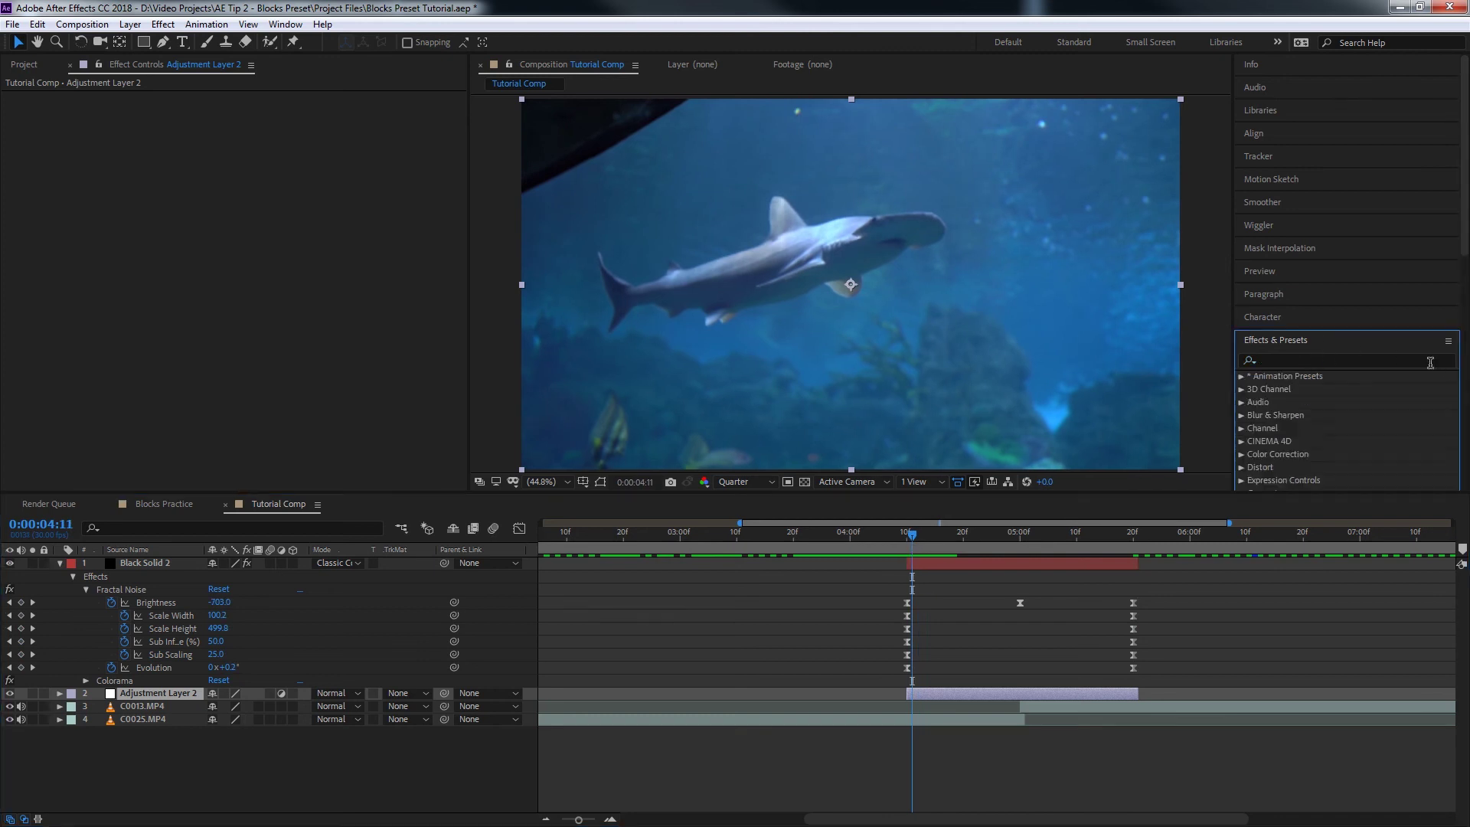
left_click(1317, 361)
type("cc rad")
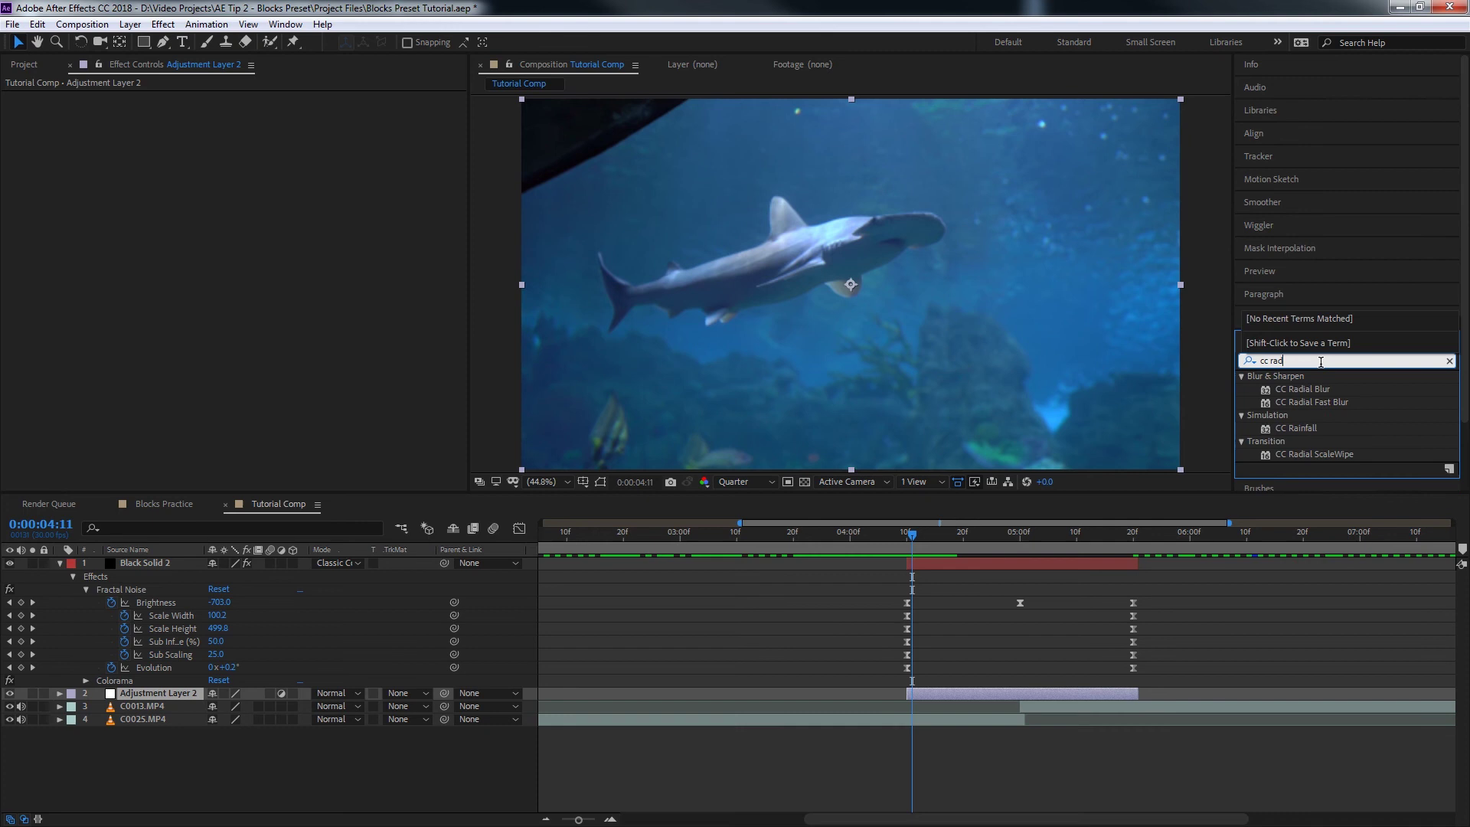
type("ial")
left_click_drag(1297, 402, 998, 689)
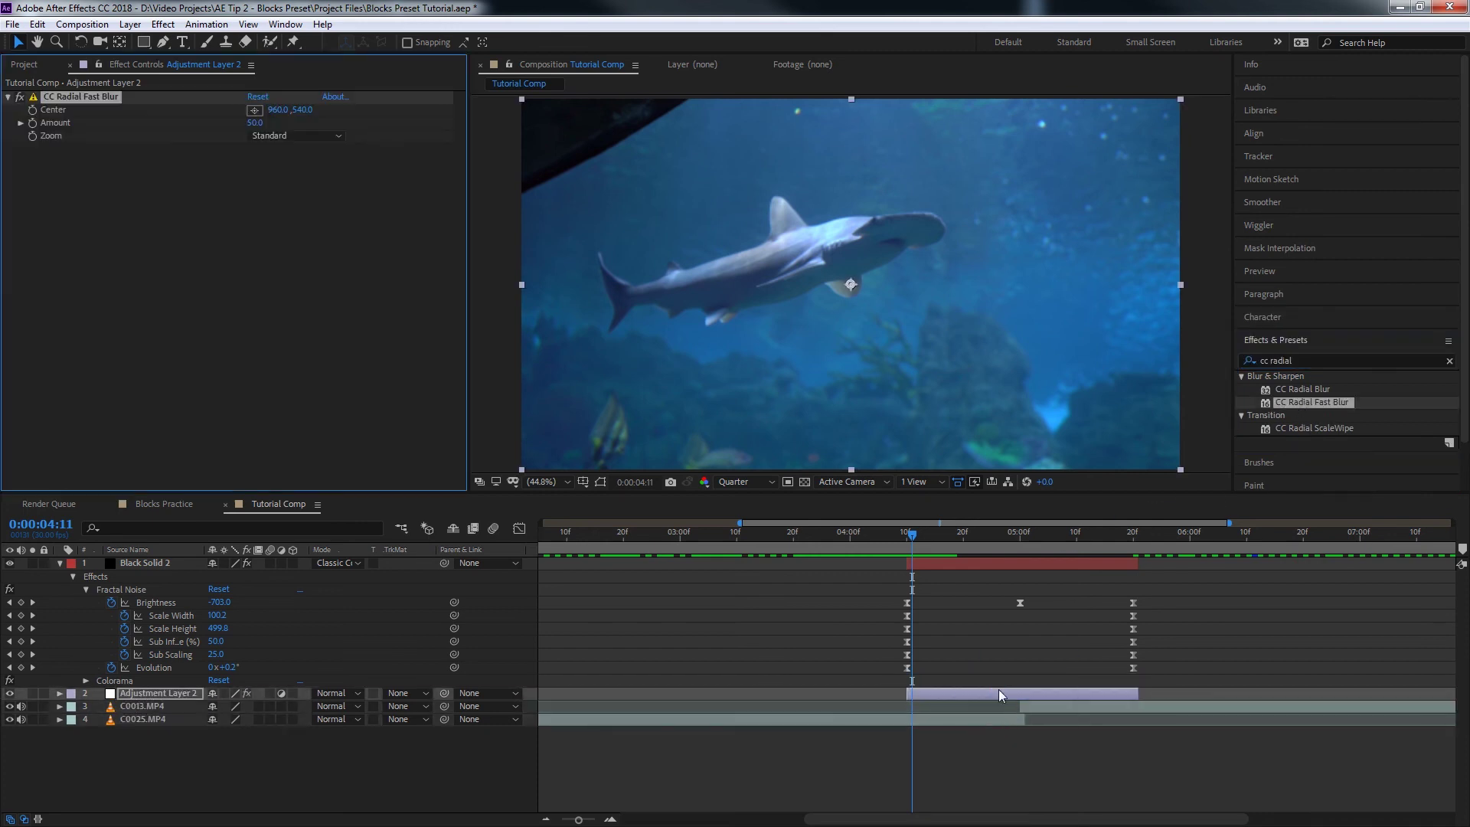
left_click(272, 136)
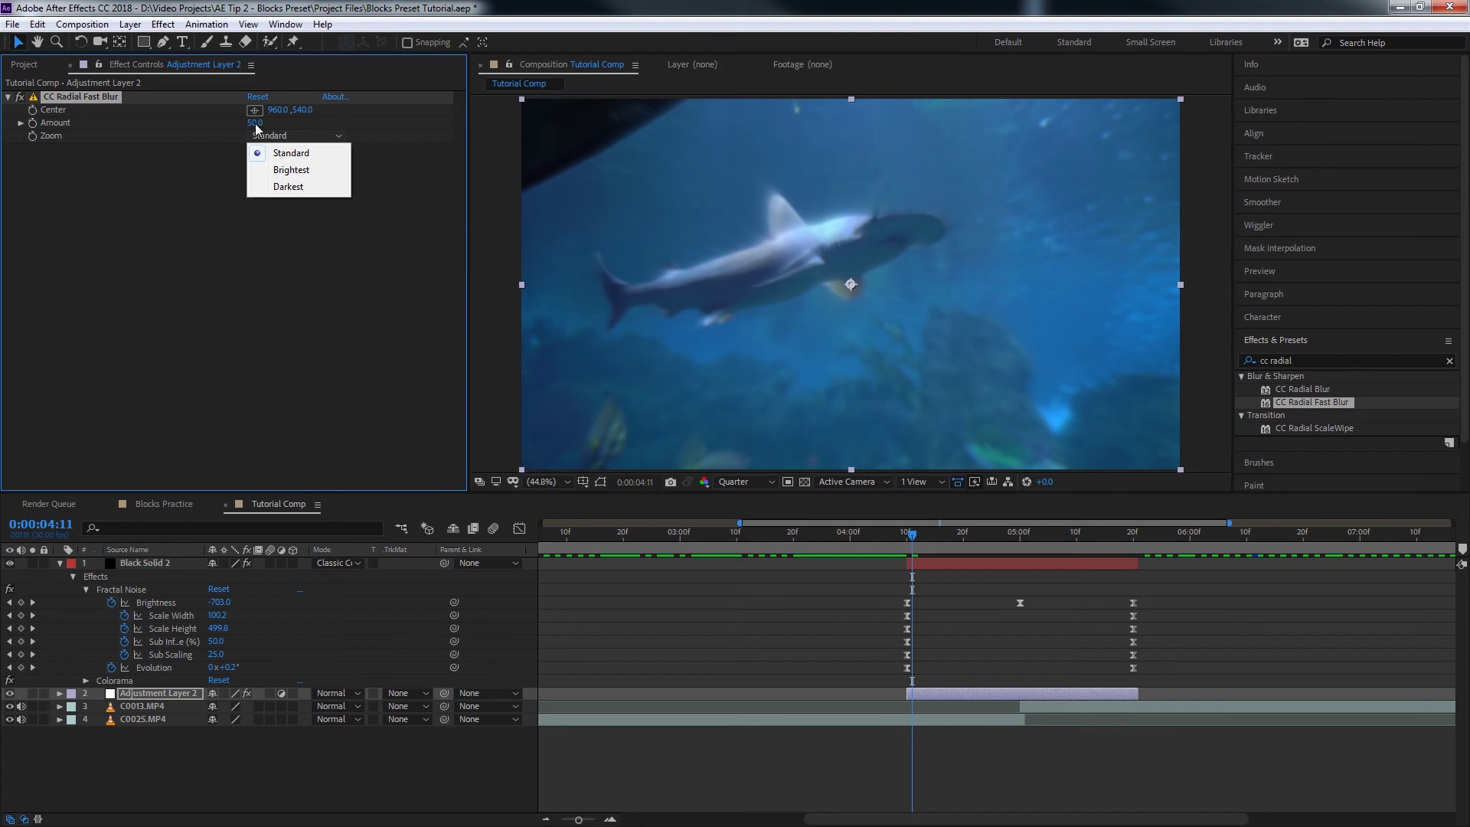
left_click(217, 156)
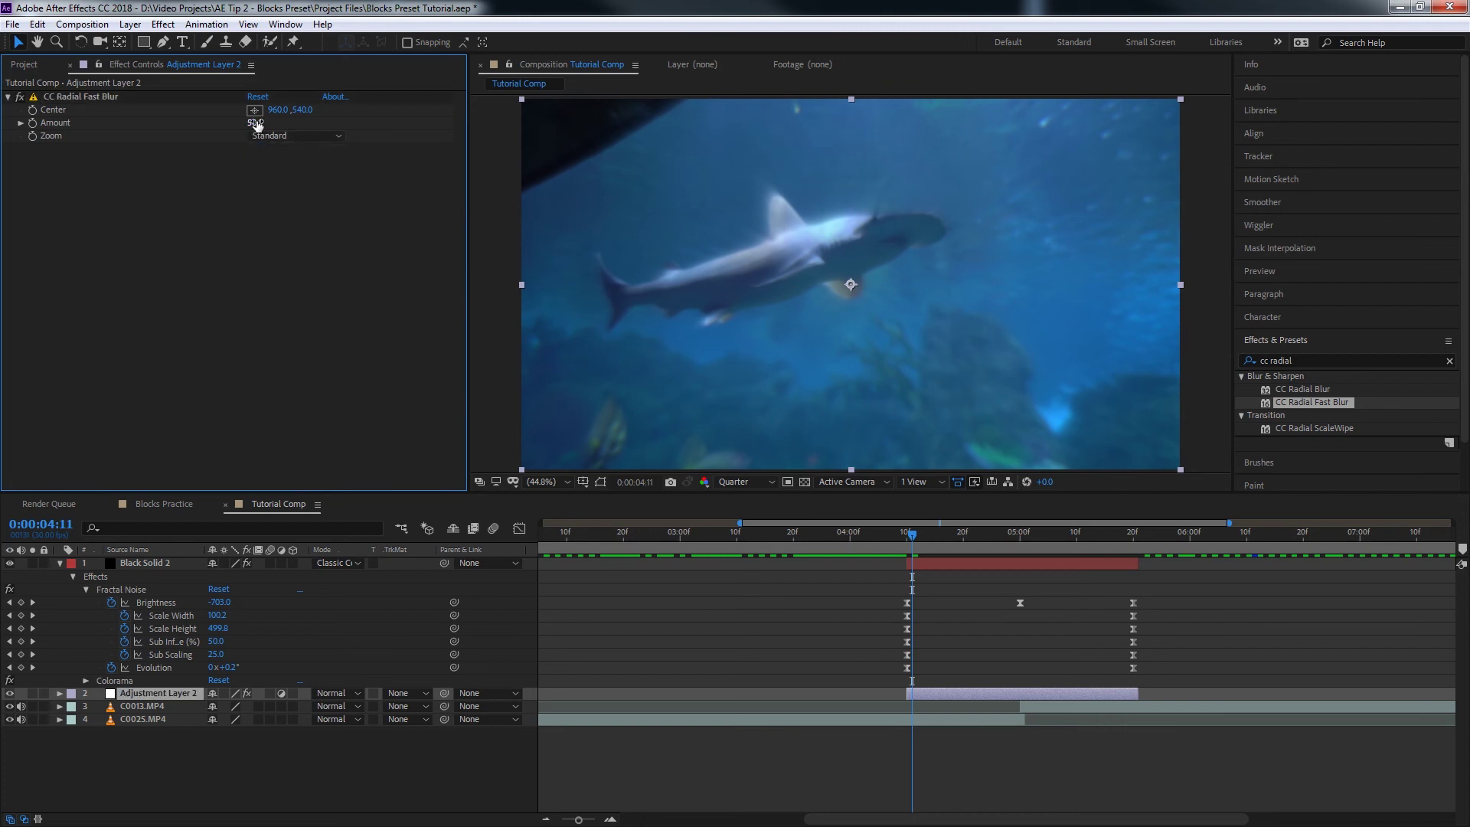
left_click_drag(256, 125, 363, 163)
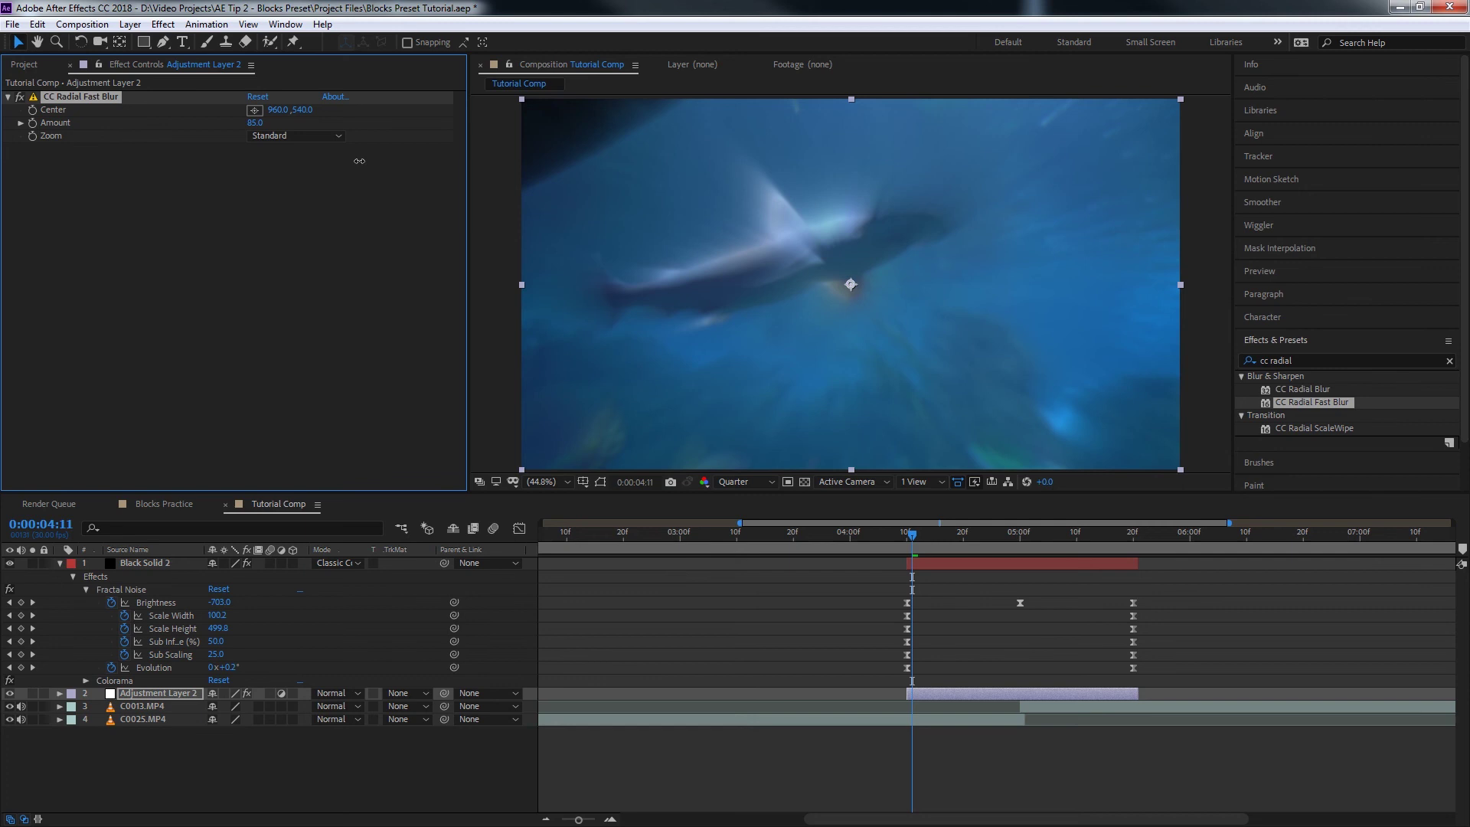
- Keyframe the radial blur Amount at 0 at 4:10
left_click_drag(919, 540, 907, 540)
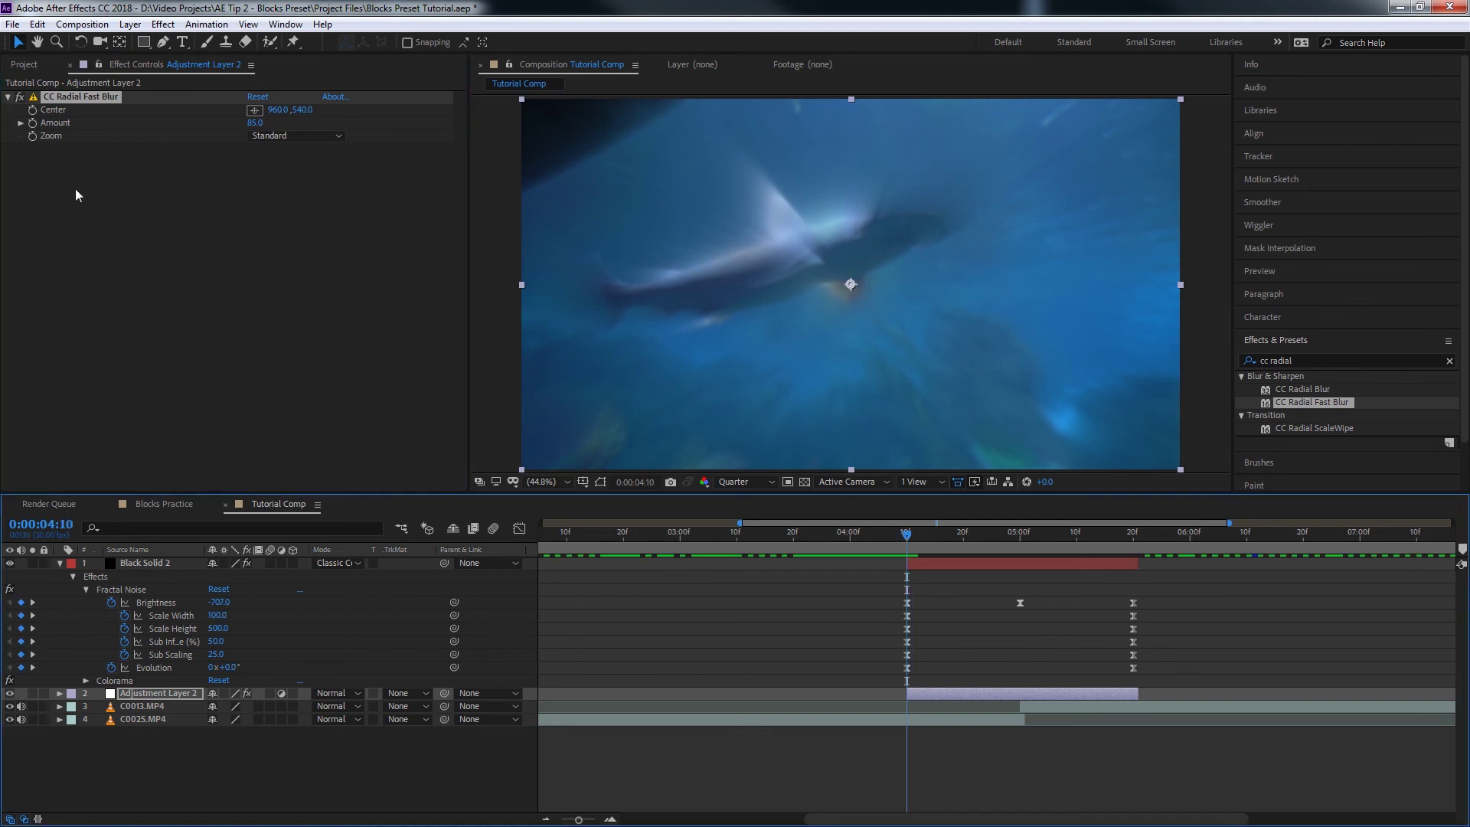
left_click(38, 129)
left_click(254, 123)
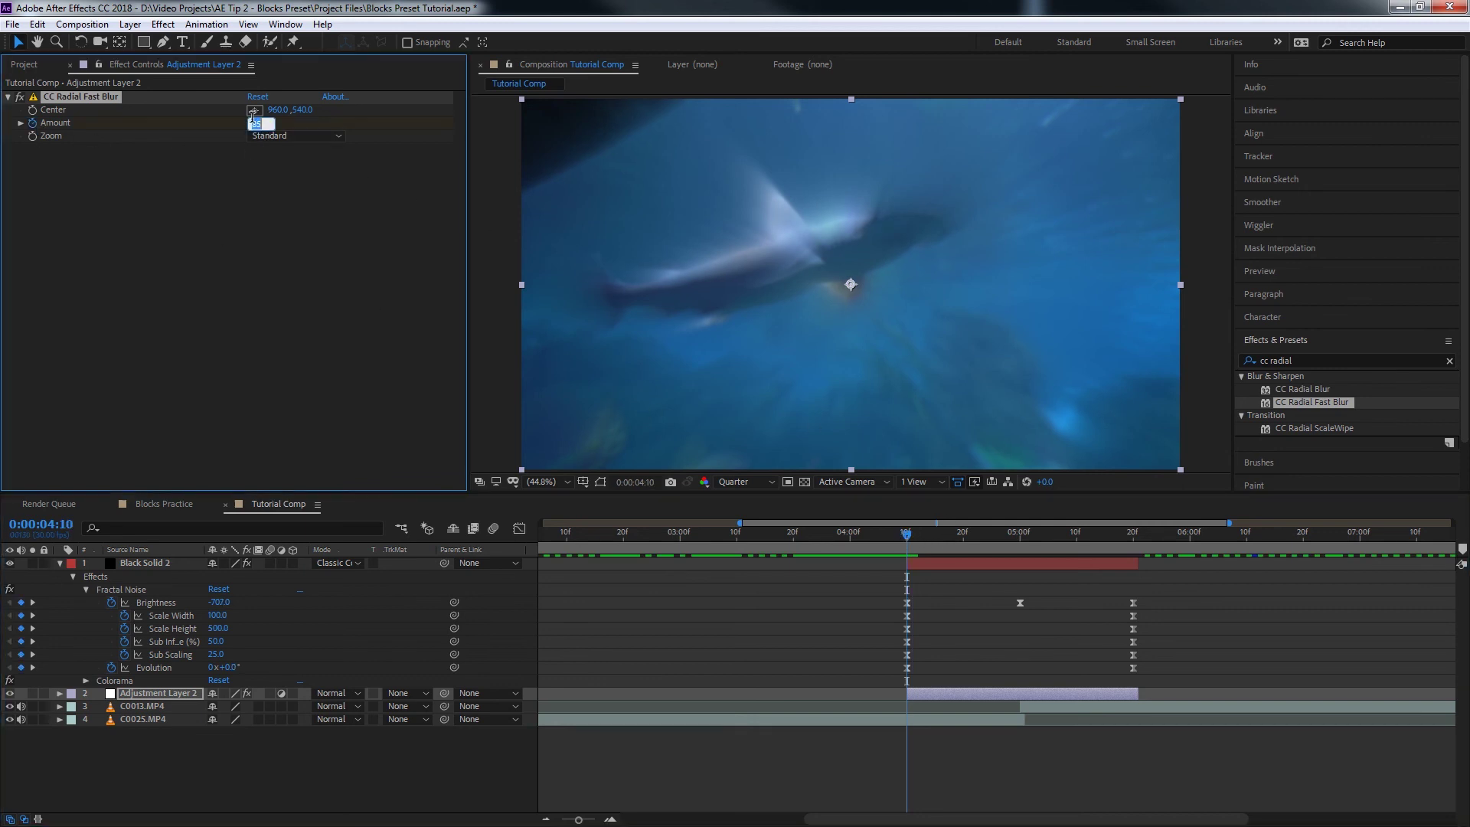
type("0")
key("Return")
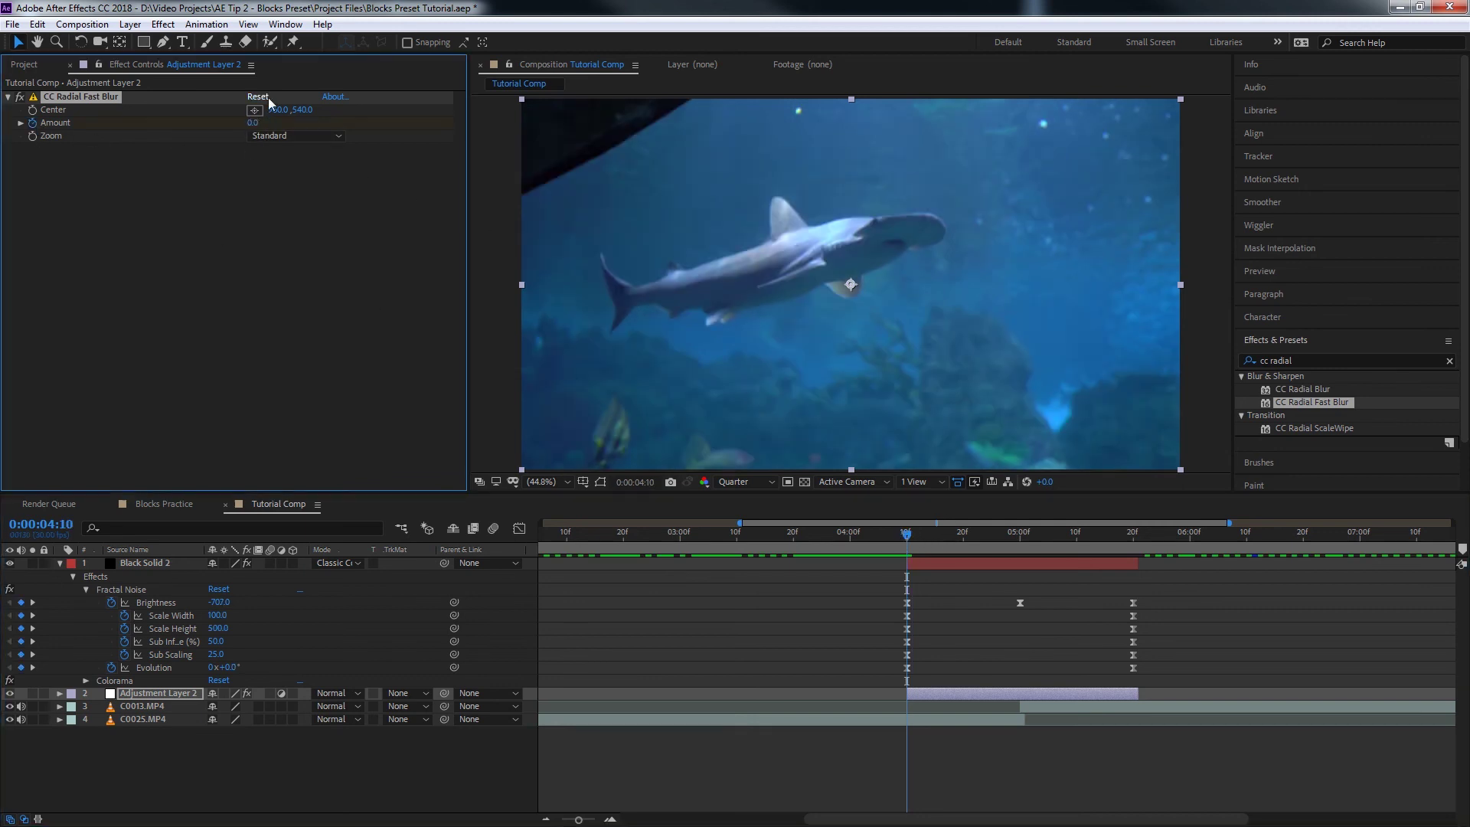
- Set the blur Amount keyframe at the 5:00 cut to 60 after trying 100 and 20
left_click(1021, 528)
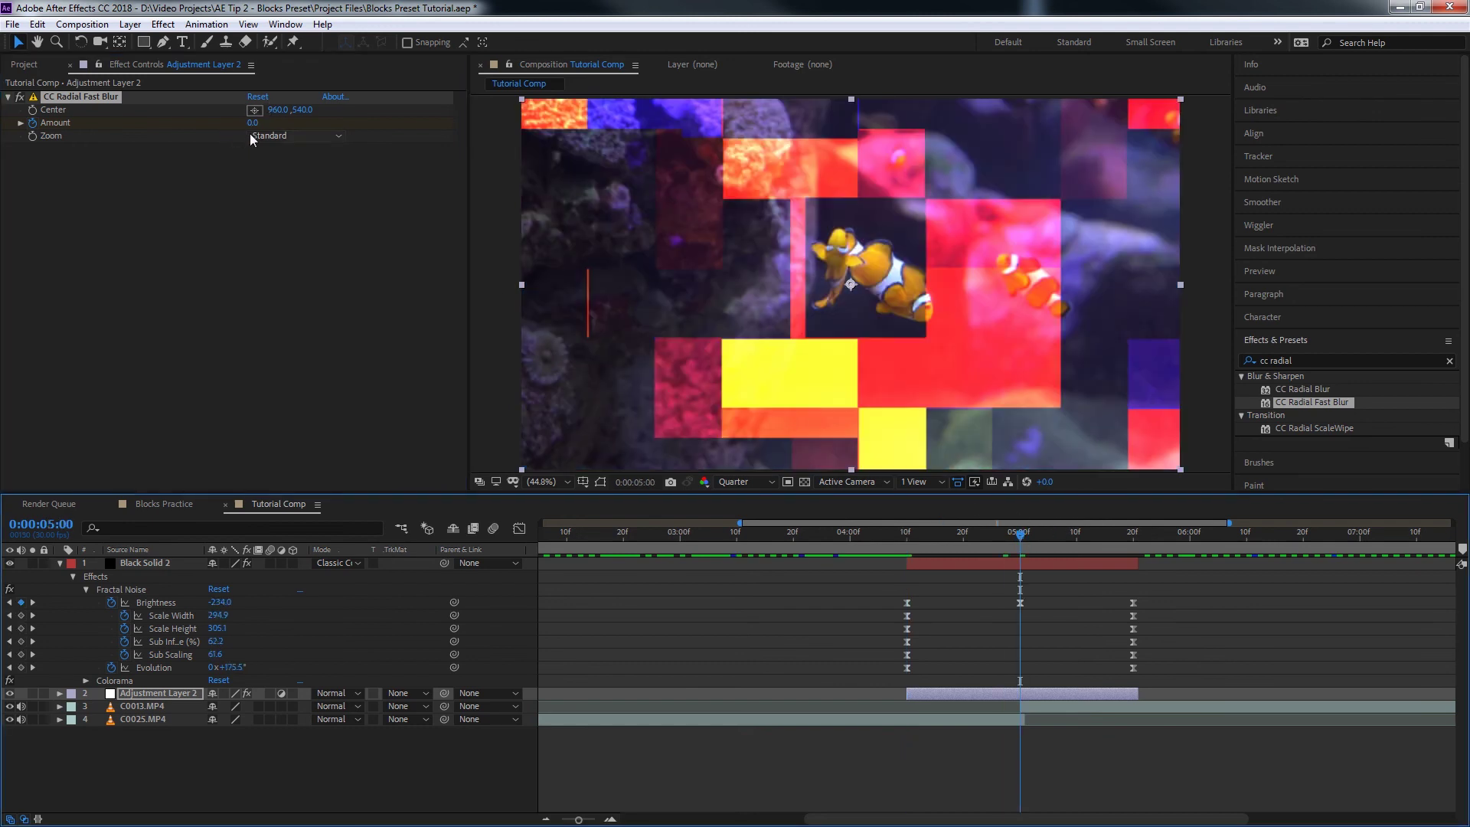
left_click(253, 123)
type("10")
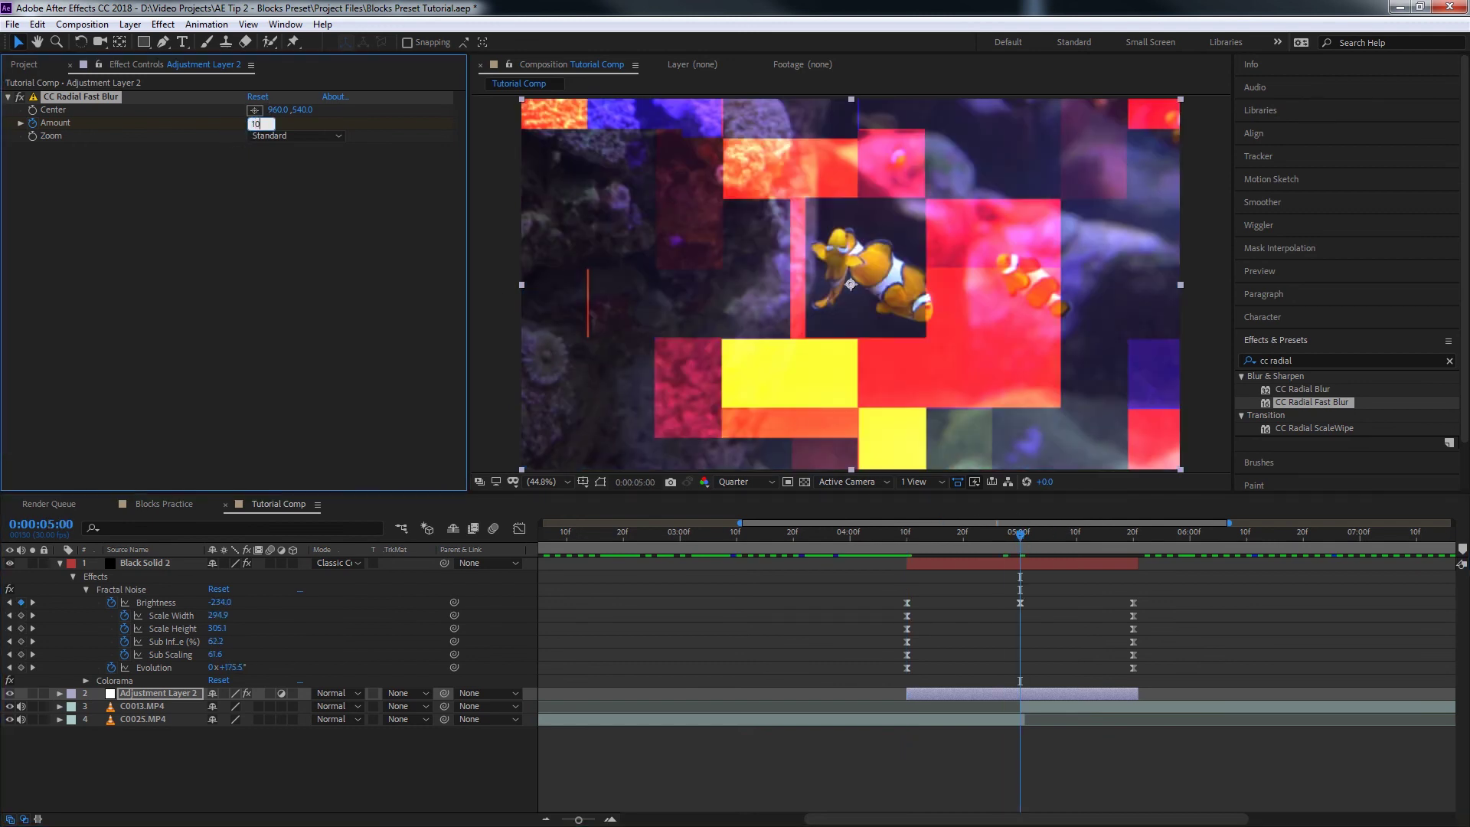
type("0")
key("Return")
left_click(256, 123)
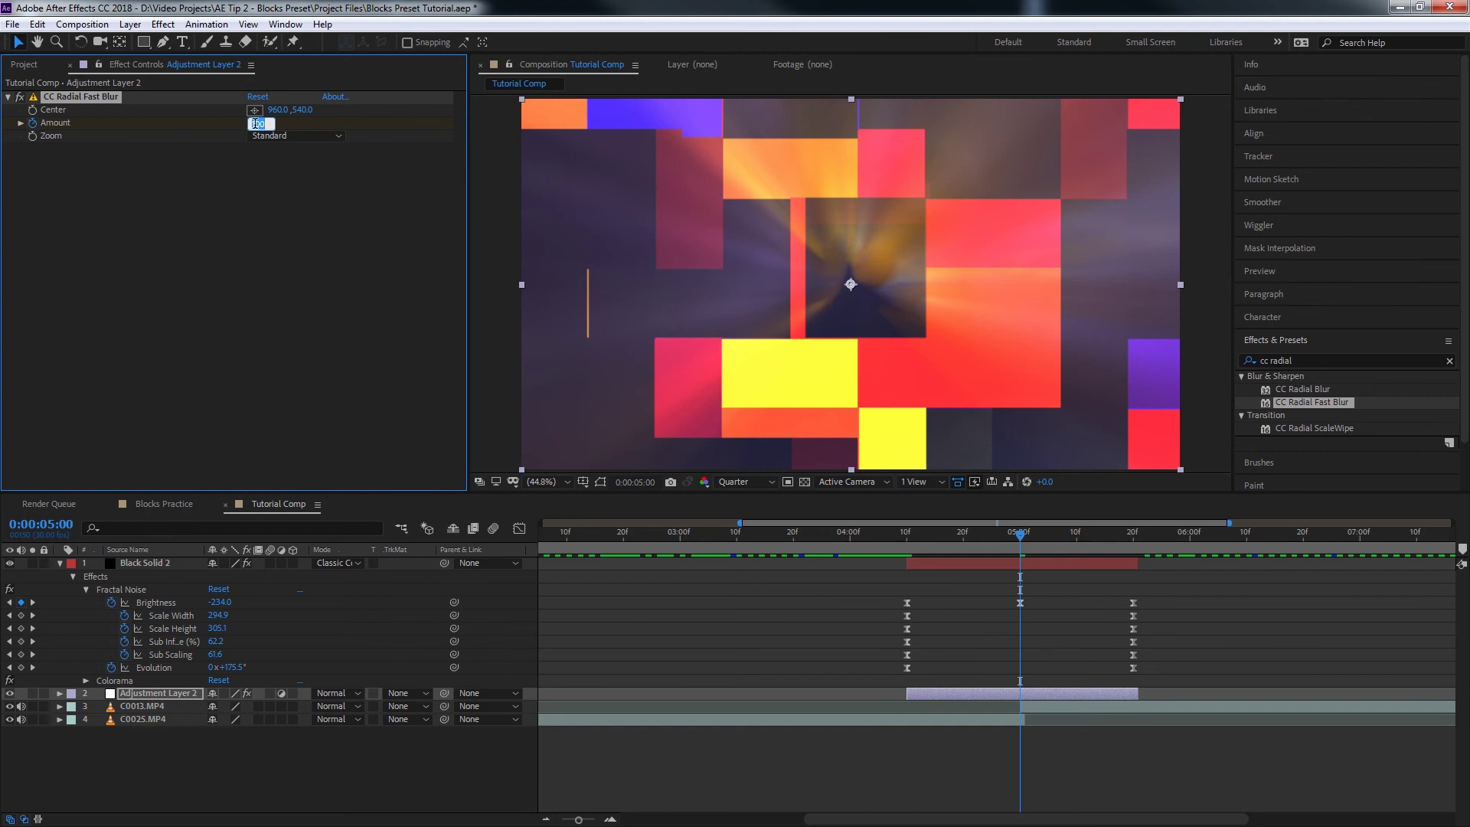
type("20.")
key("Return")
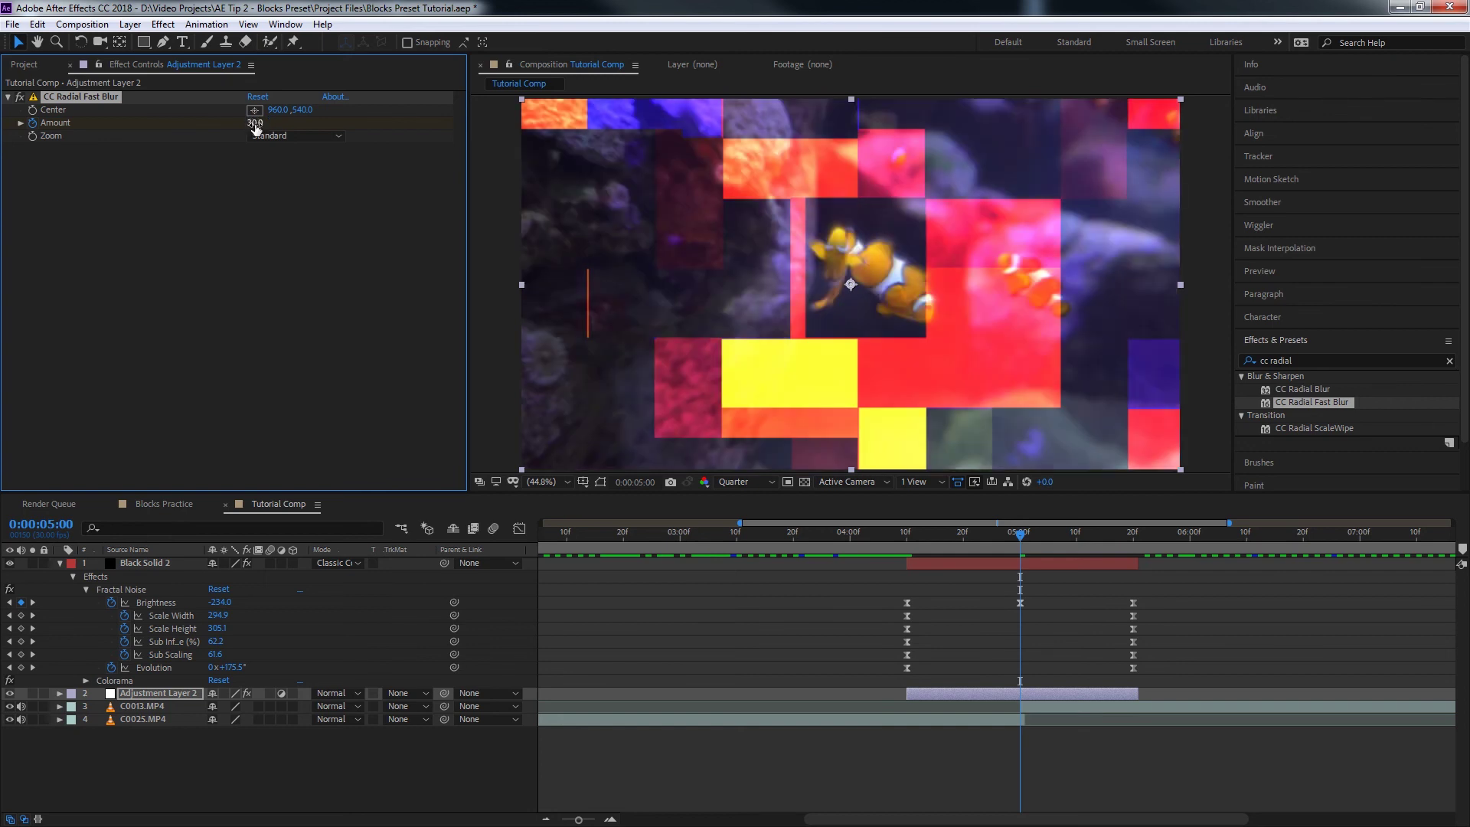
left_click_drag(255, 122, 279, 122)
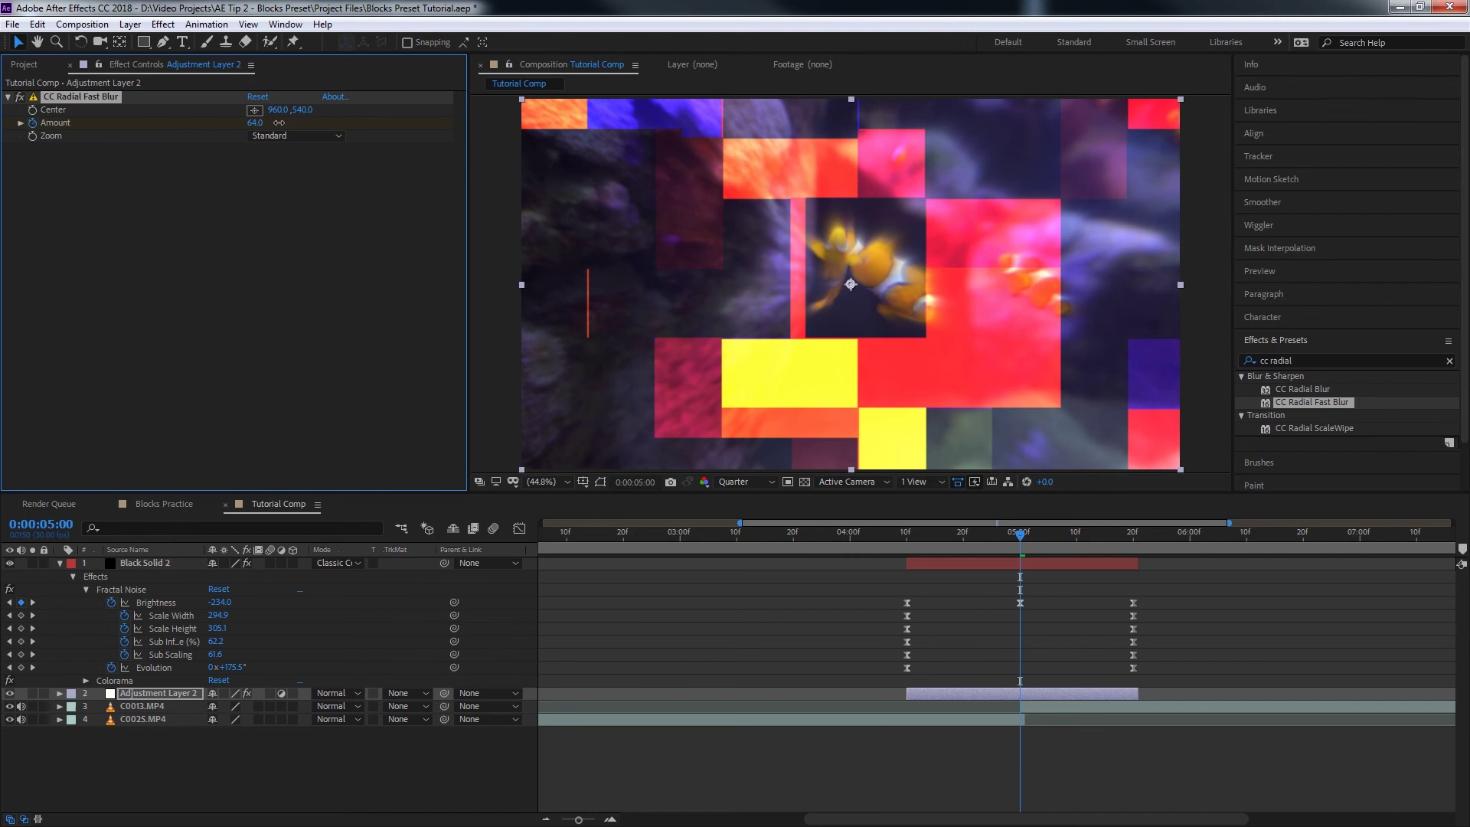
left_click(262, 124)
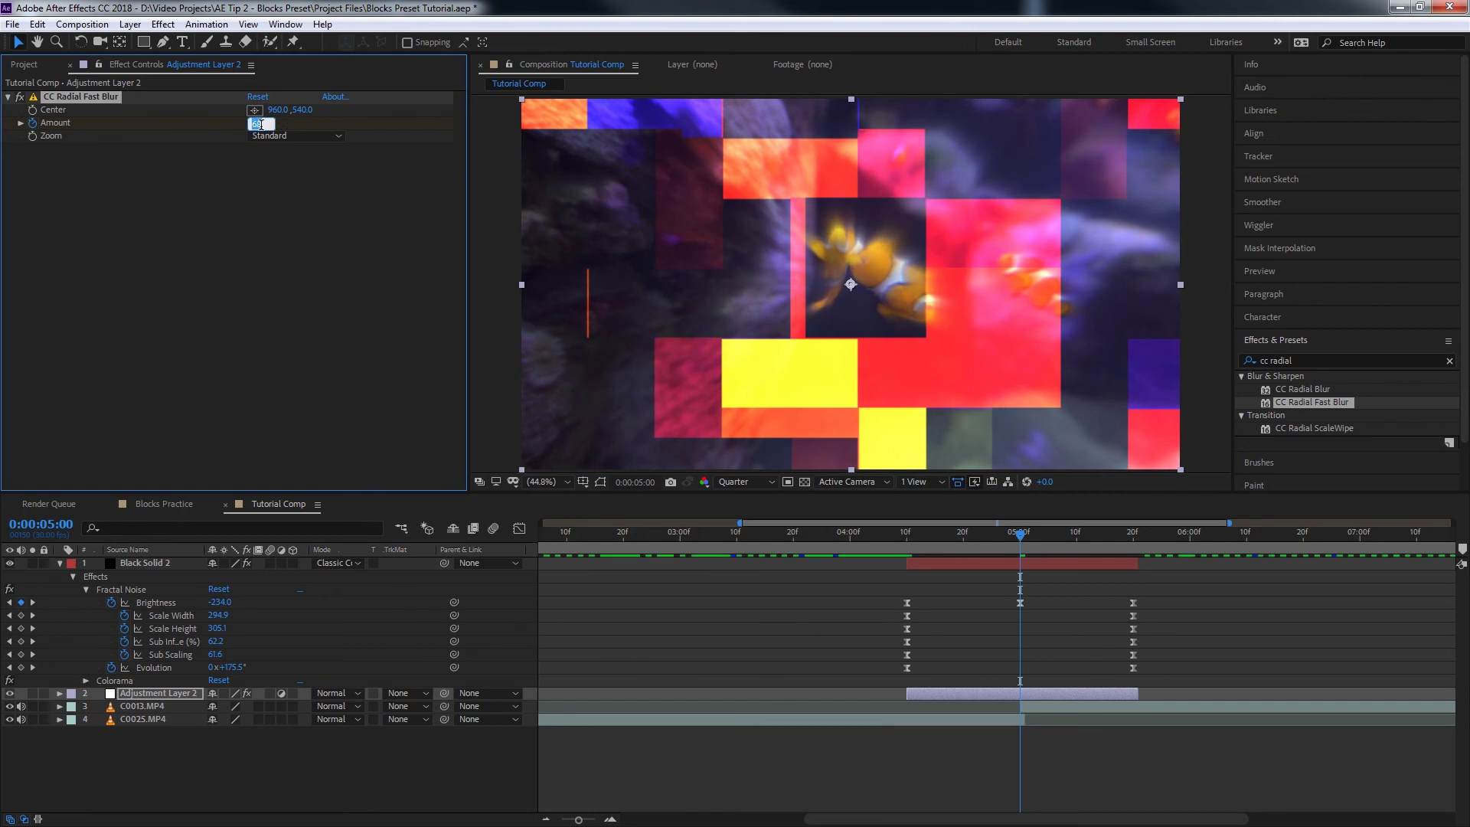
type("60")
key("Return")
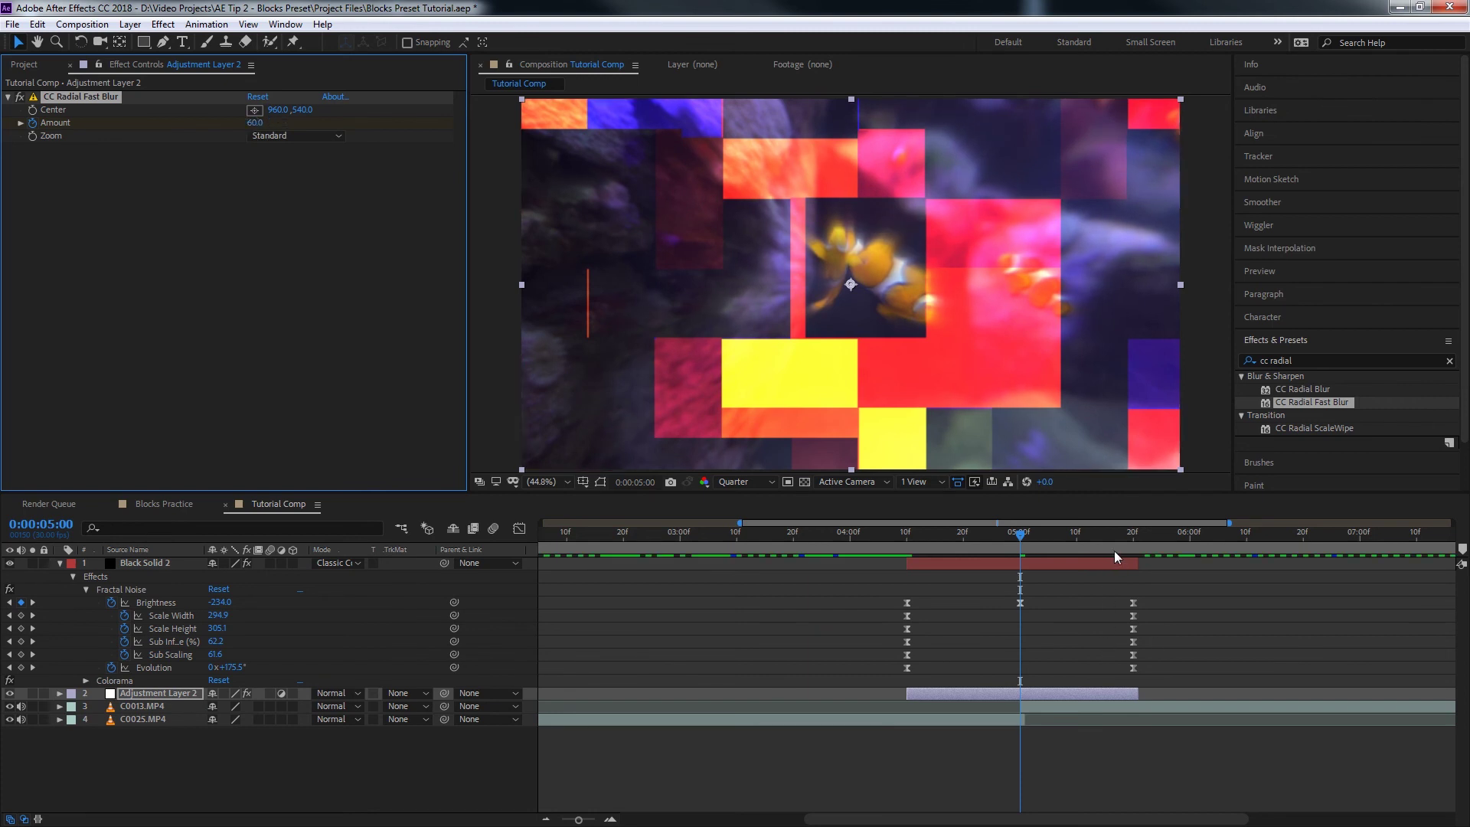
- Set the blur Amount to 0 at 5:20 and change the Zoom mode to Brightest
key("u")
left_click(1123, 550)
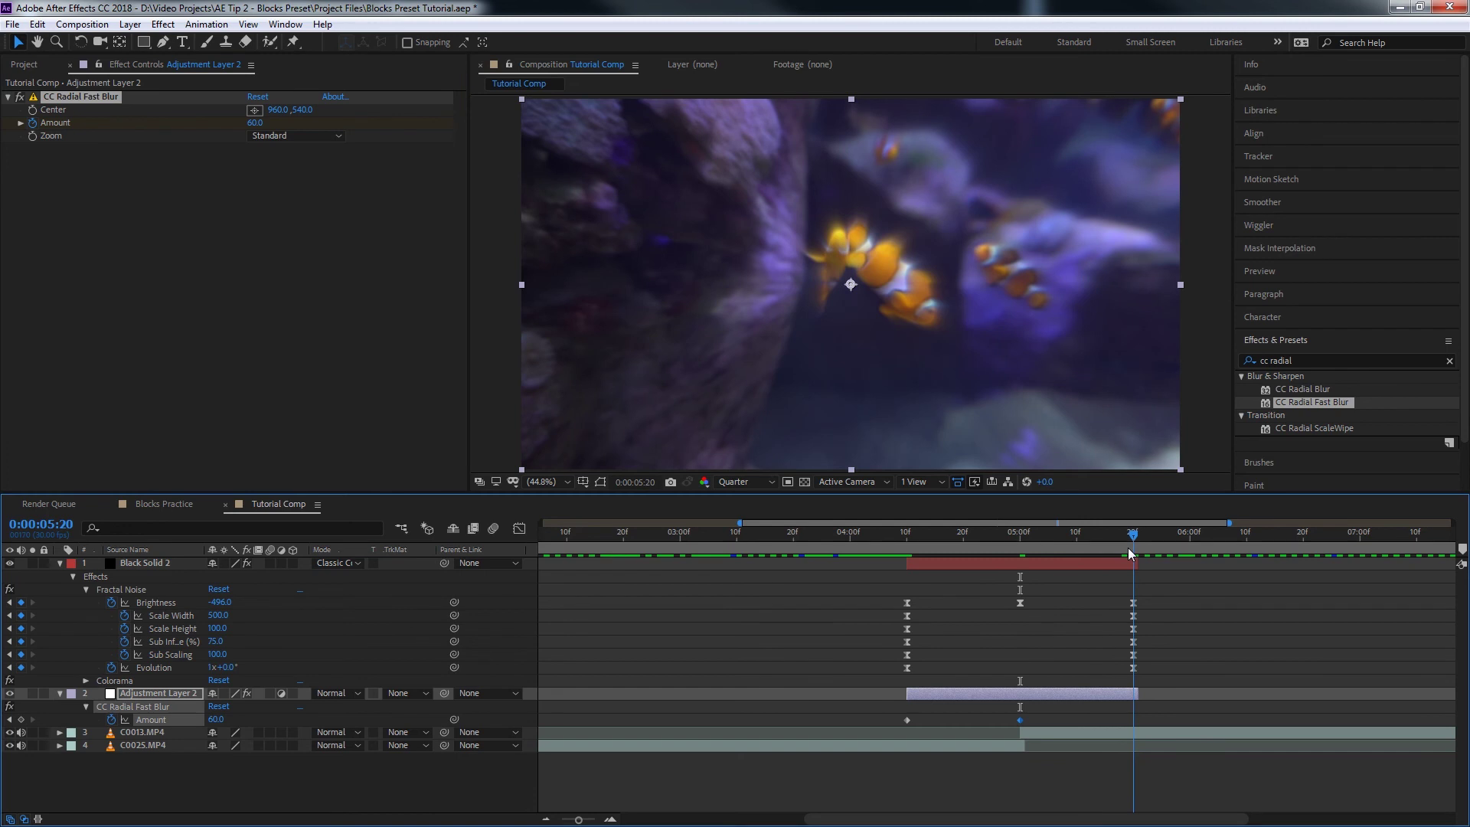
left_click(253, 122)
type("0")
key("Return")
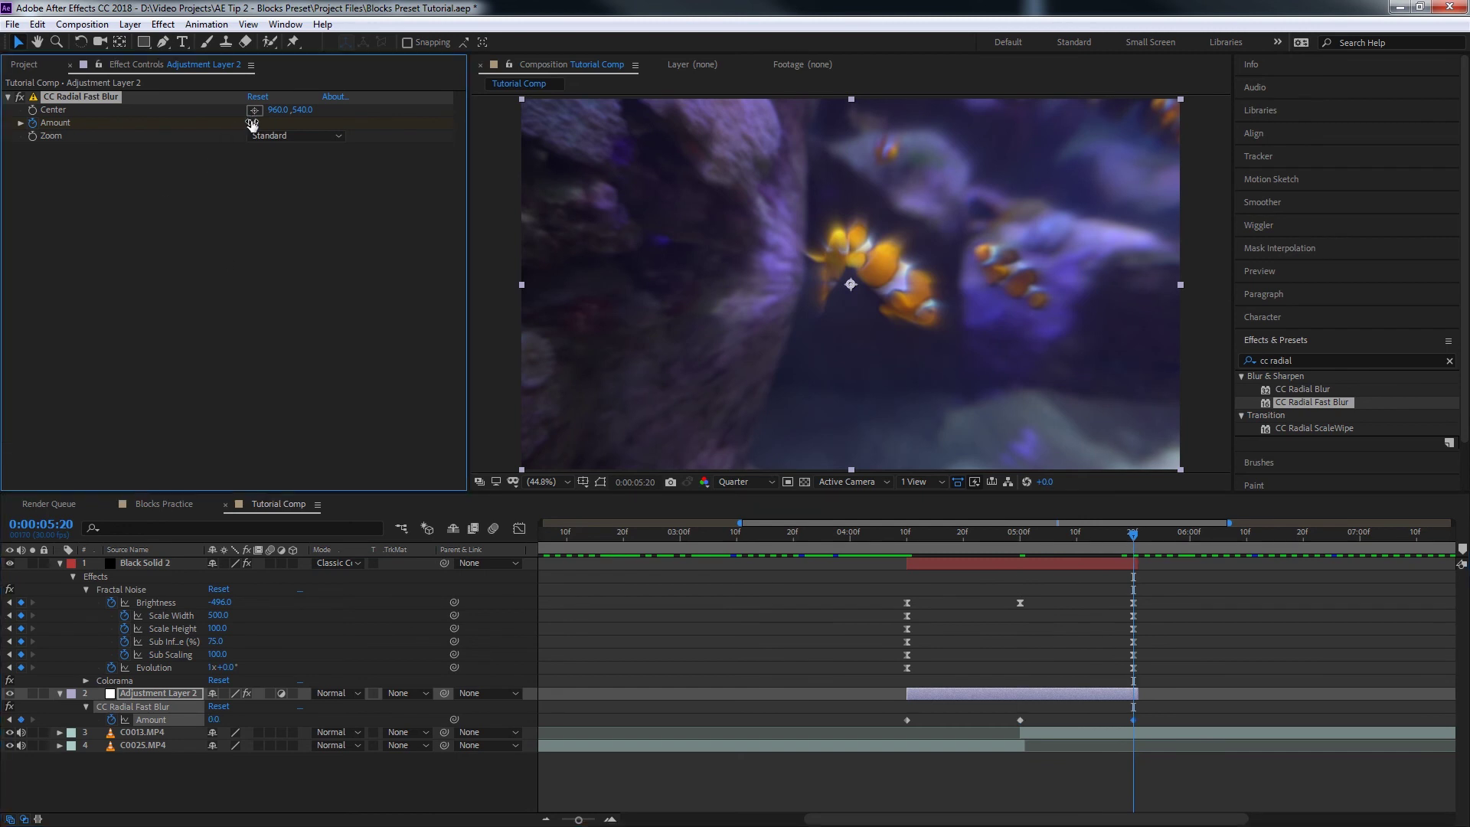
left_click(314, 136)
left_click(291, 170)
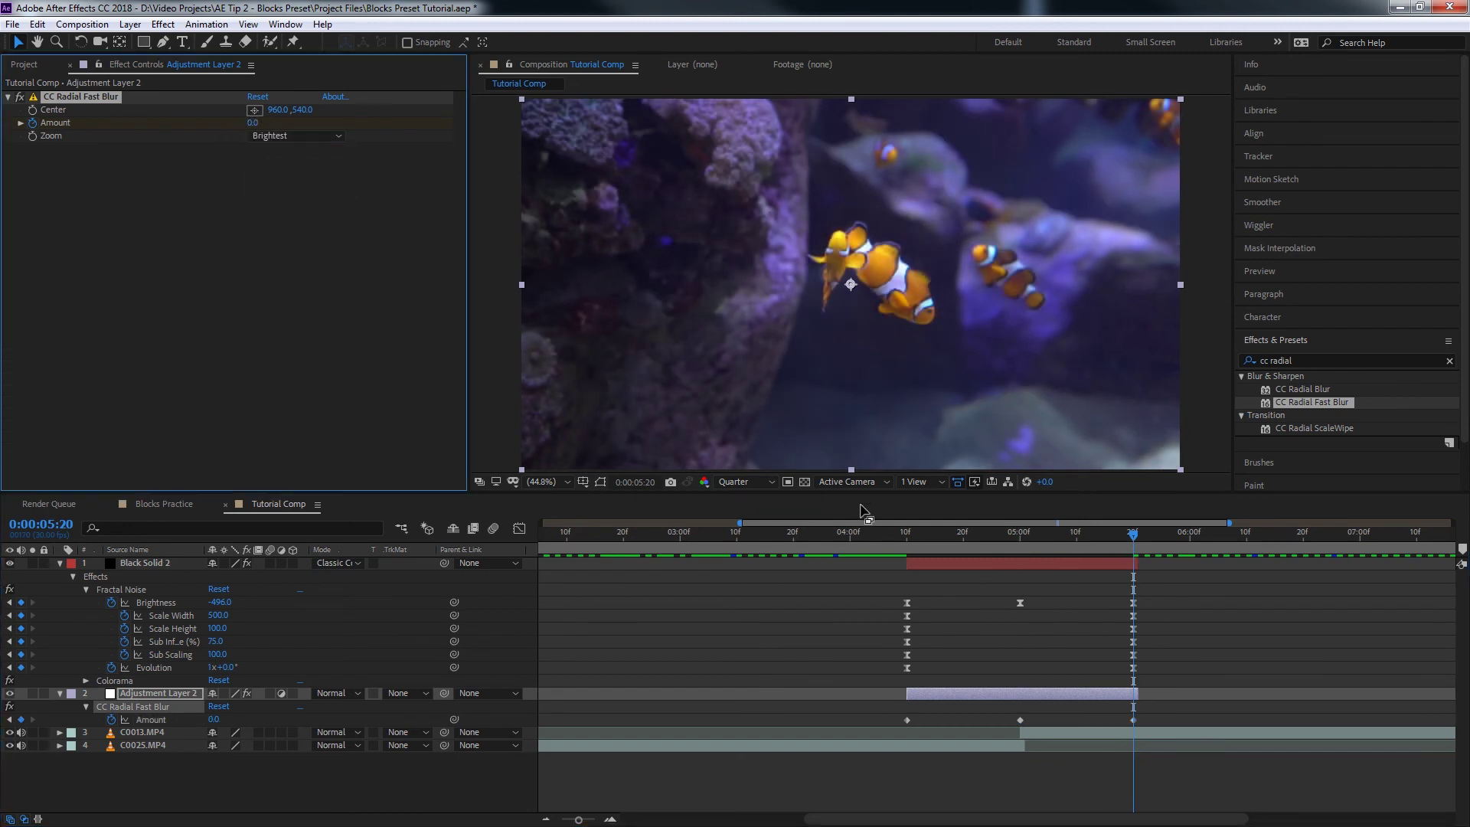
left_click(1024, 540)
mouse_move(1021, 541)
left_mouse_down()
mouse_move(987, 532)
mouse_move(1051, 539)
mouse_move(1035, 539)
left_mouse_up()
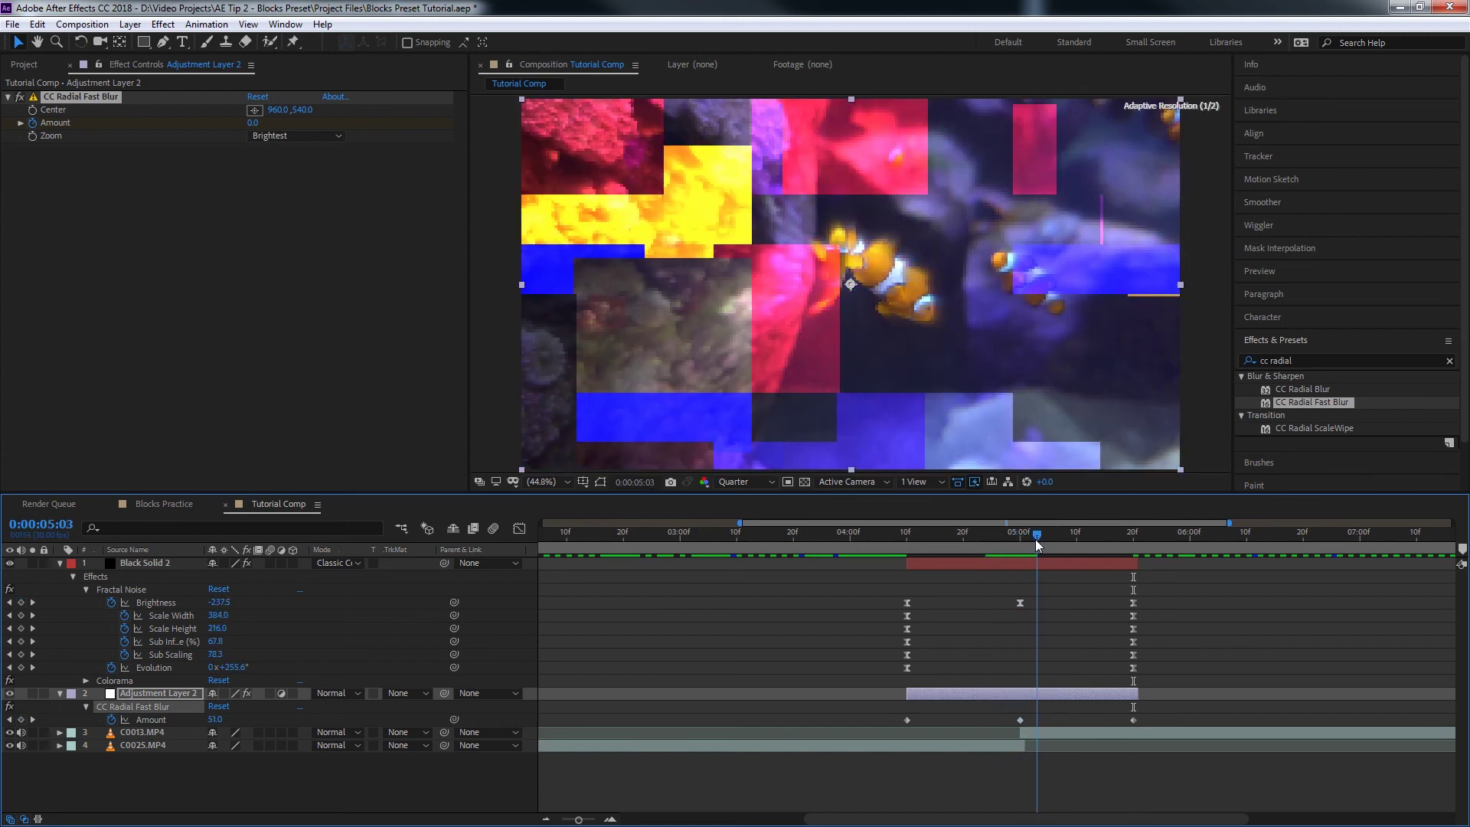
key("j")
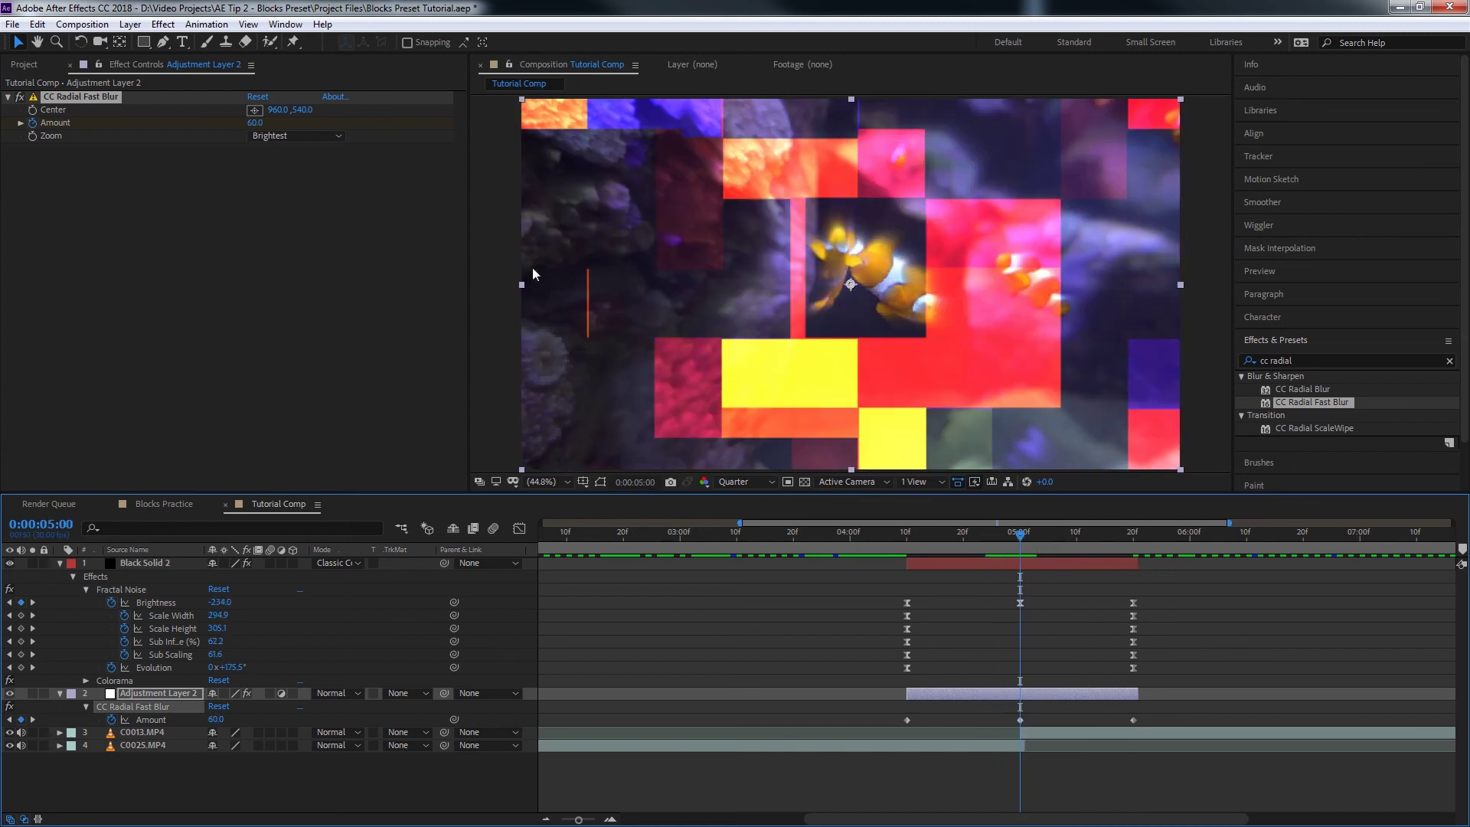
- Easy Ease all three blur Amount keyframes and sharpen the speed curve's peaks
left_click_drag(893, 715, 1173, 735)
left_click(520, 528)
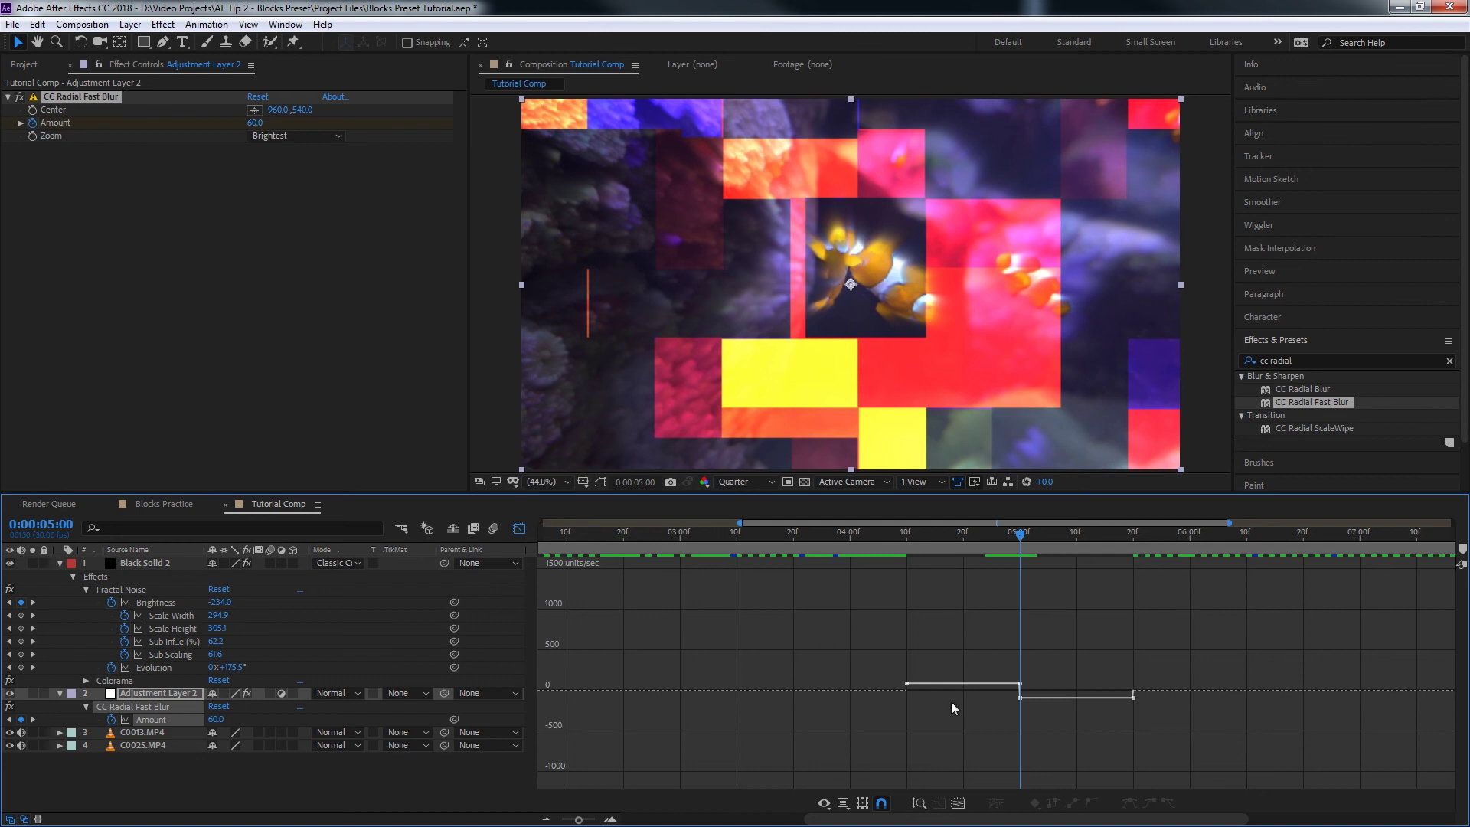
left_click_drag(873, 654, 1199, 740)
key("F9")
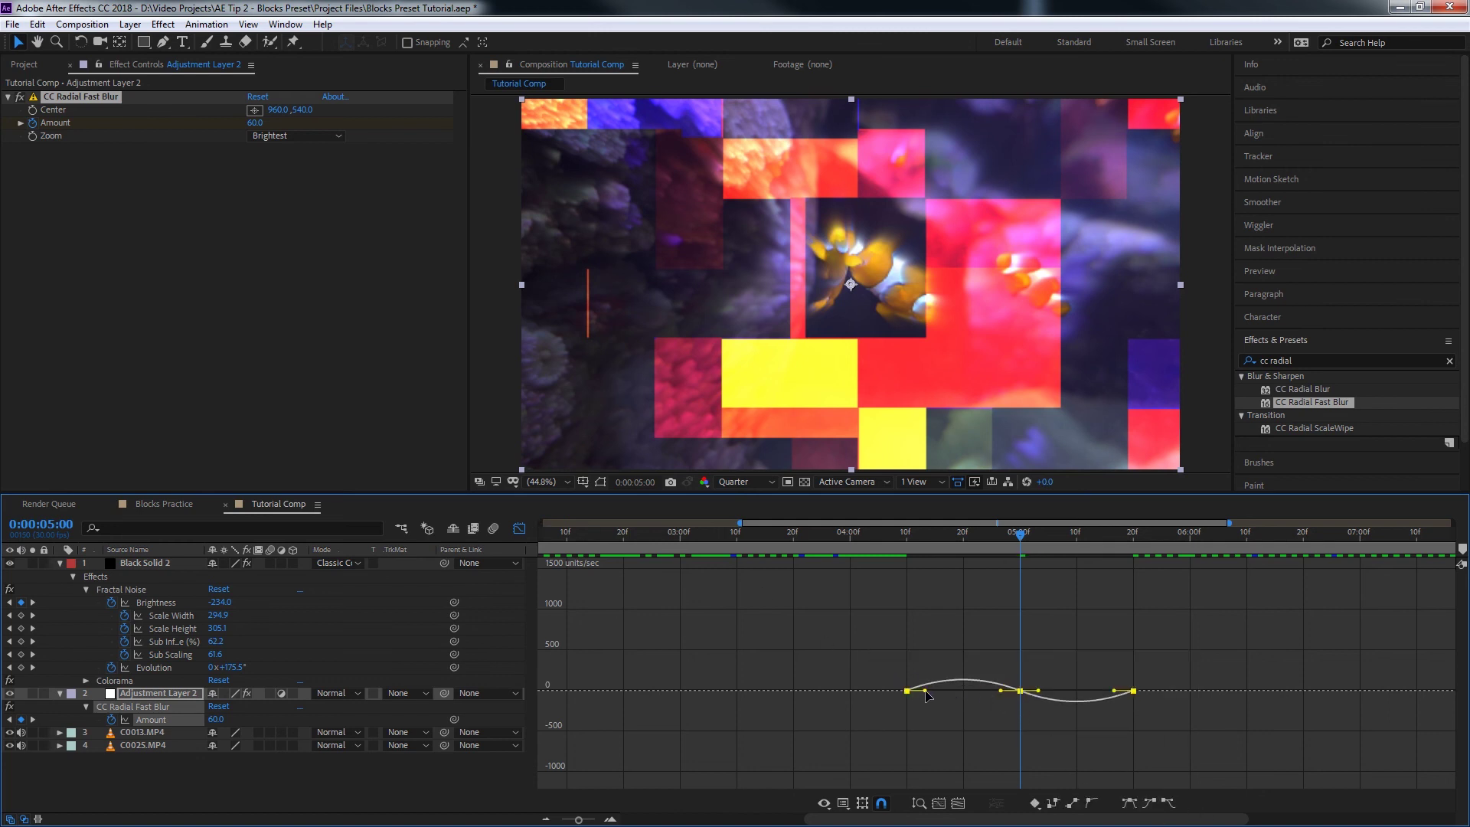
left_click_drag(926, 693, 987, 691)
- Adjust the influence of the 5:20 and 5:00 Amount keyframes to concentrate the ramp before the cut
left_click(1049, 722)
left_click(1132, 691)
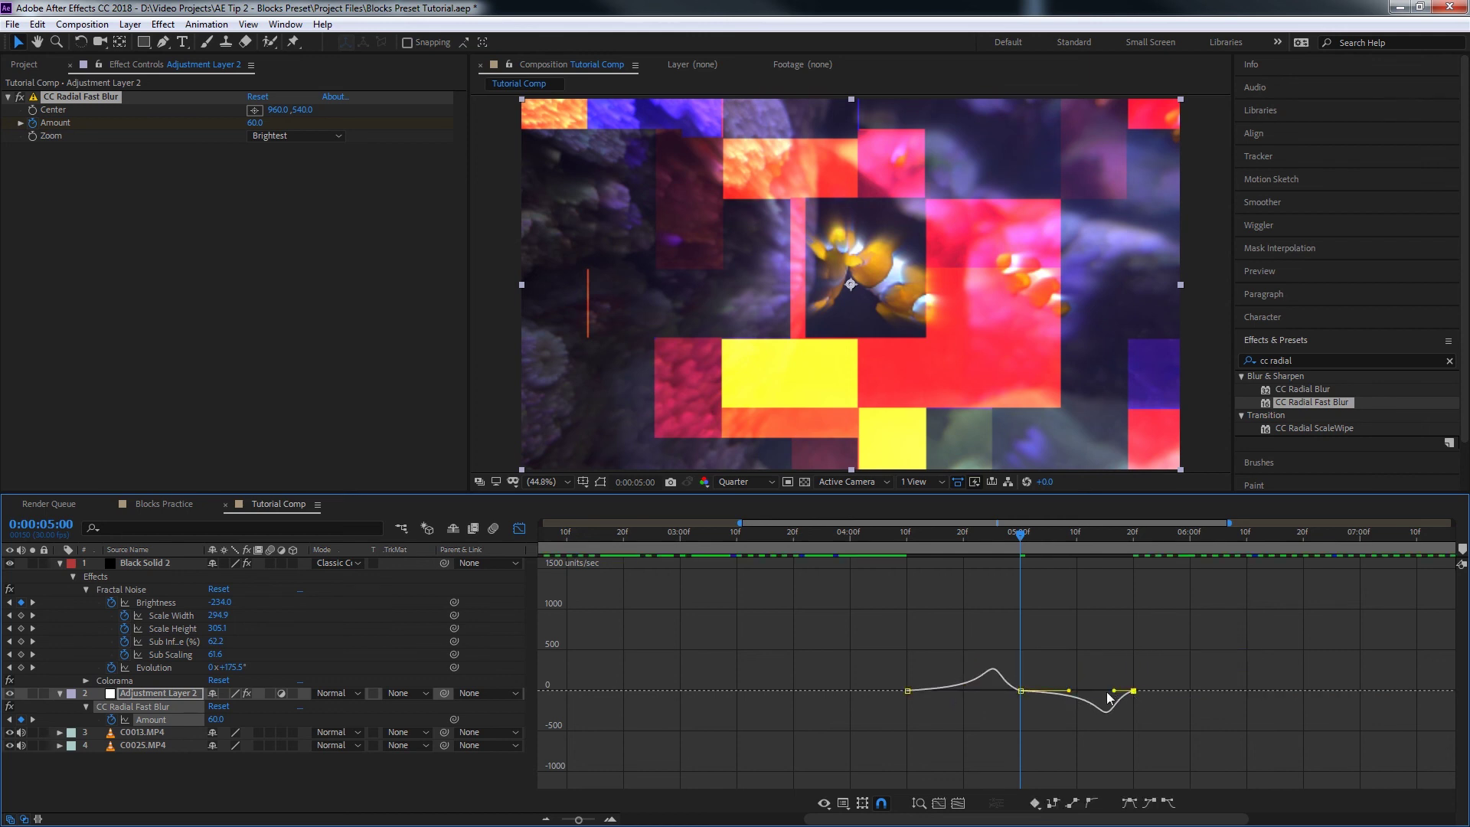
mouse_move(1069, 691)
left_mouse_down()
mouse_move(1030, 691)
mouse_move(1106, 690)
mouse_move(1076, 691)
left_mouse_up()
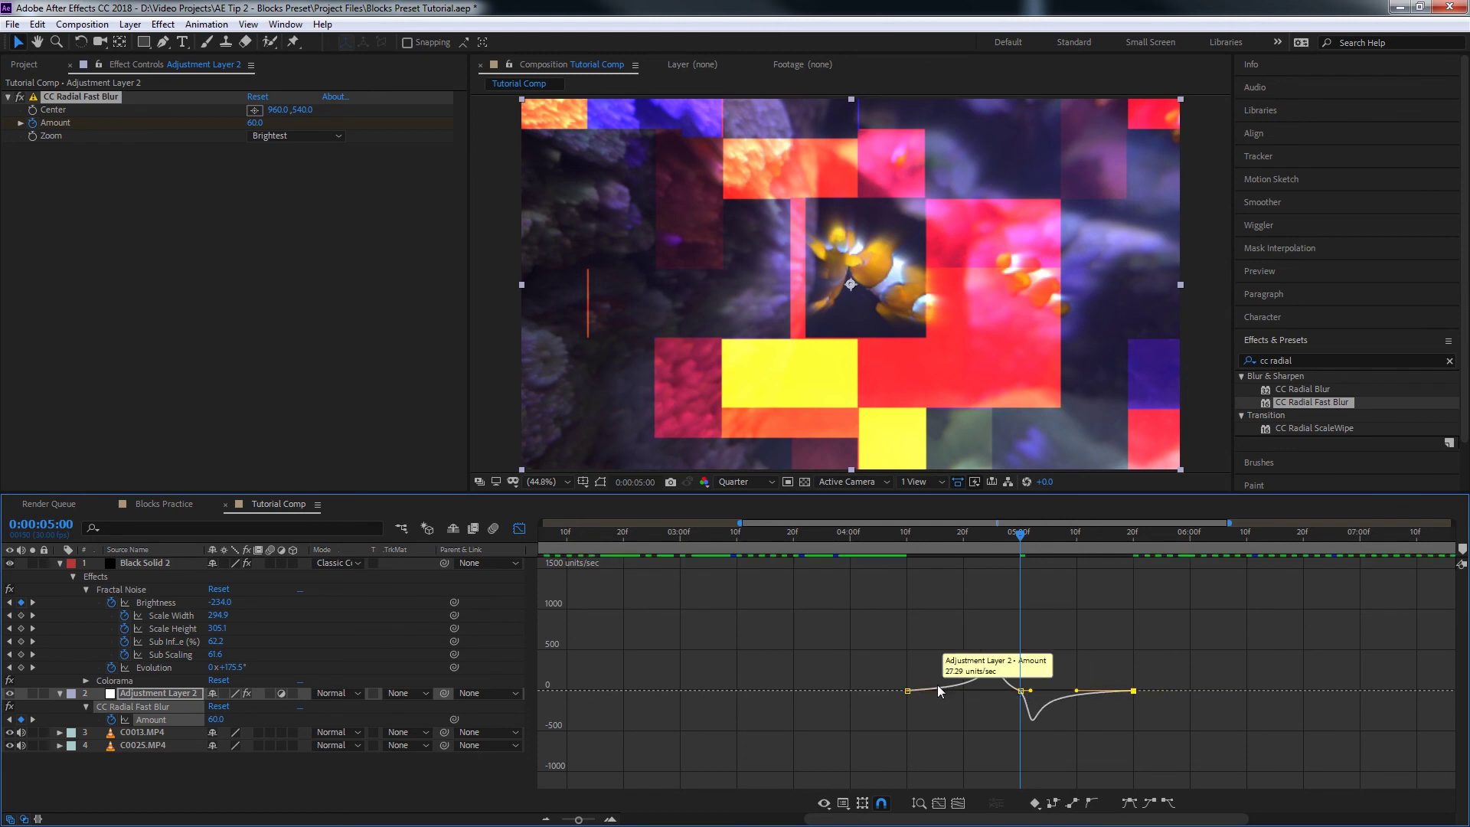
left_click(1018, 691)
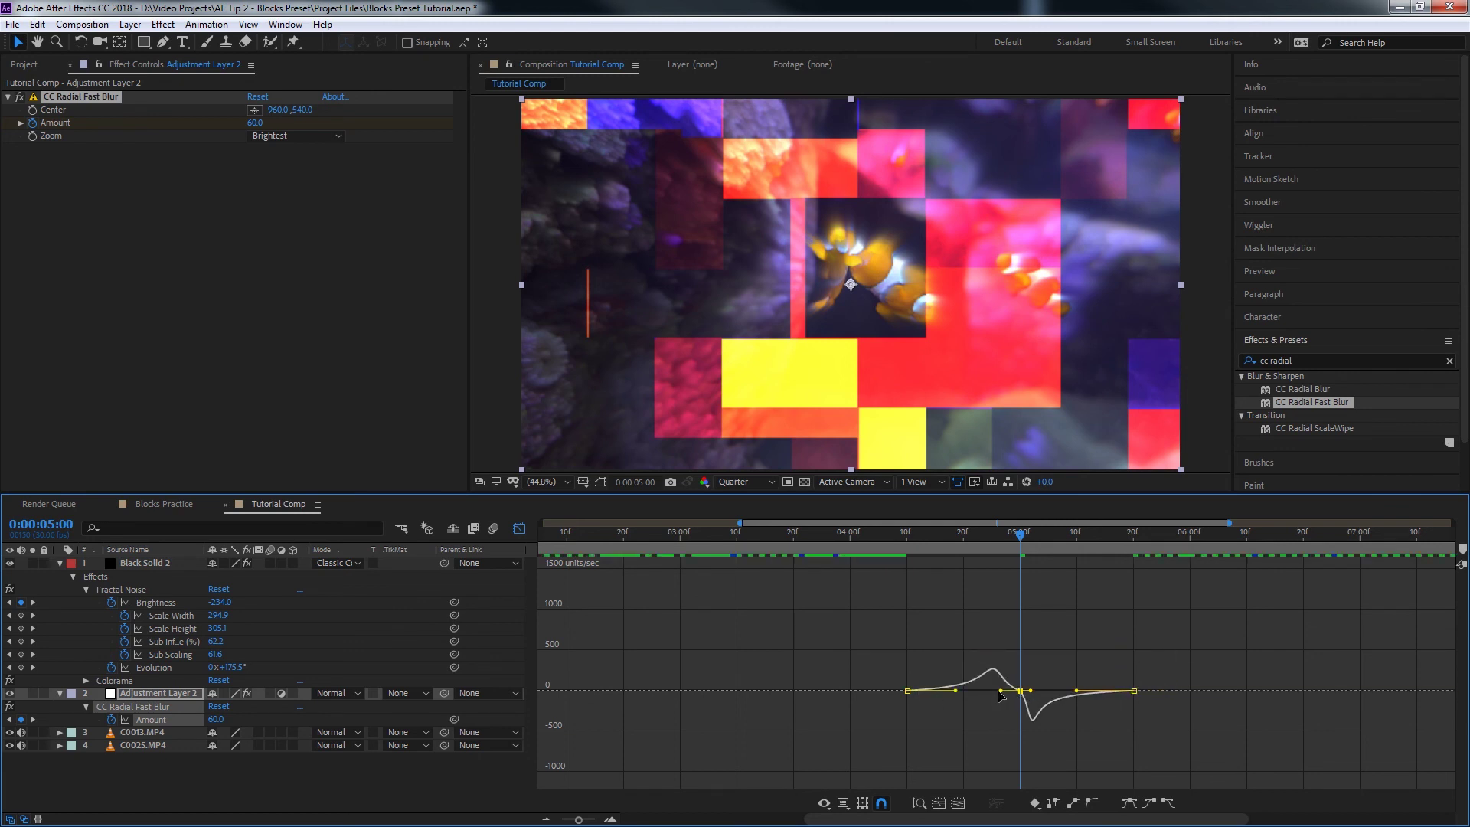
left_click_drag(1000, 691, 1016, 691)
left_click_drag(1014, 554, 861, 549)
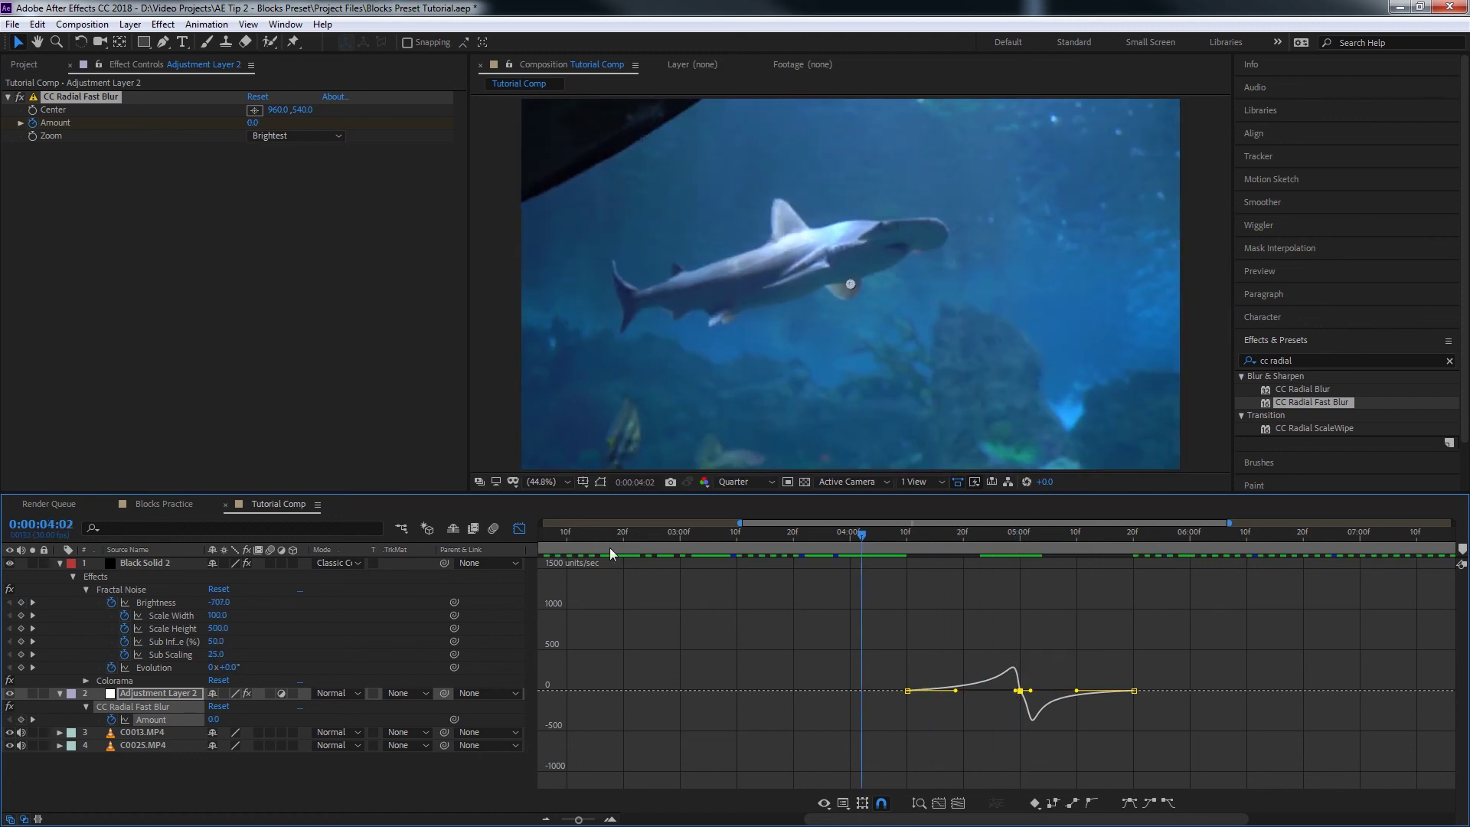
- Preview the blurred block transition in the layer-bar view and park the playhead at 4:14
left_click(518, 529)
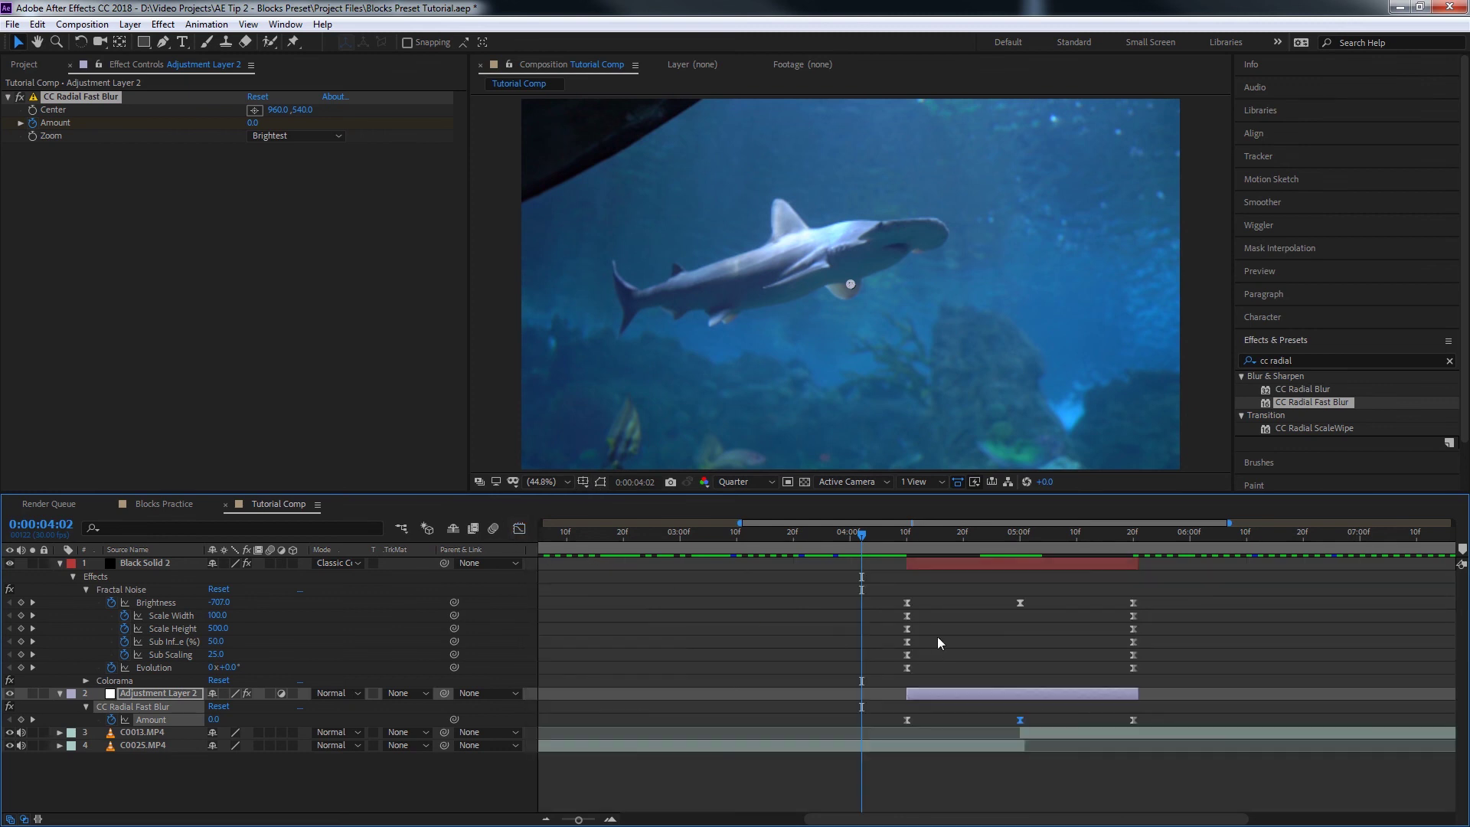
key("space")
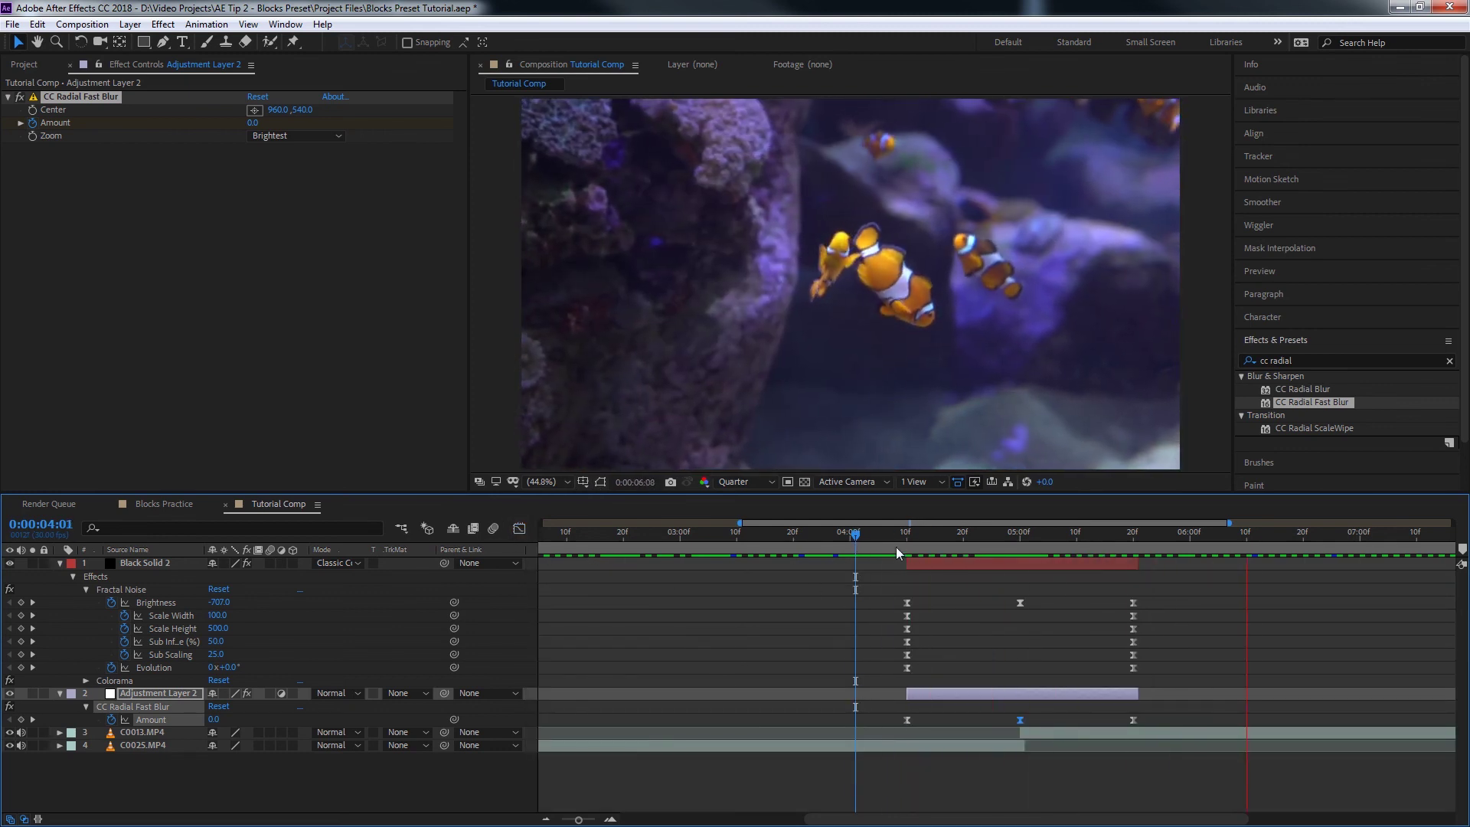
left_click(952, 533)
left_click_drag(952, 534, 929, 541)
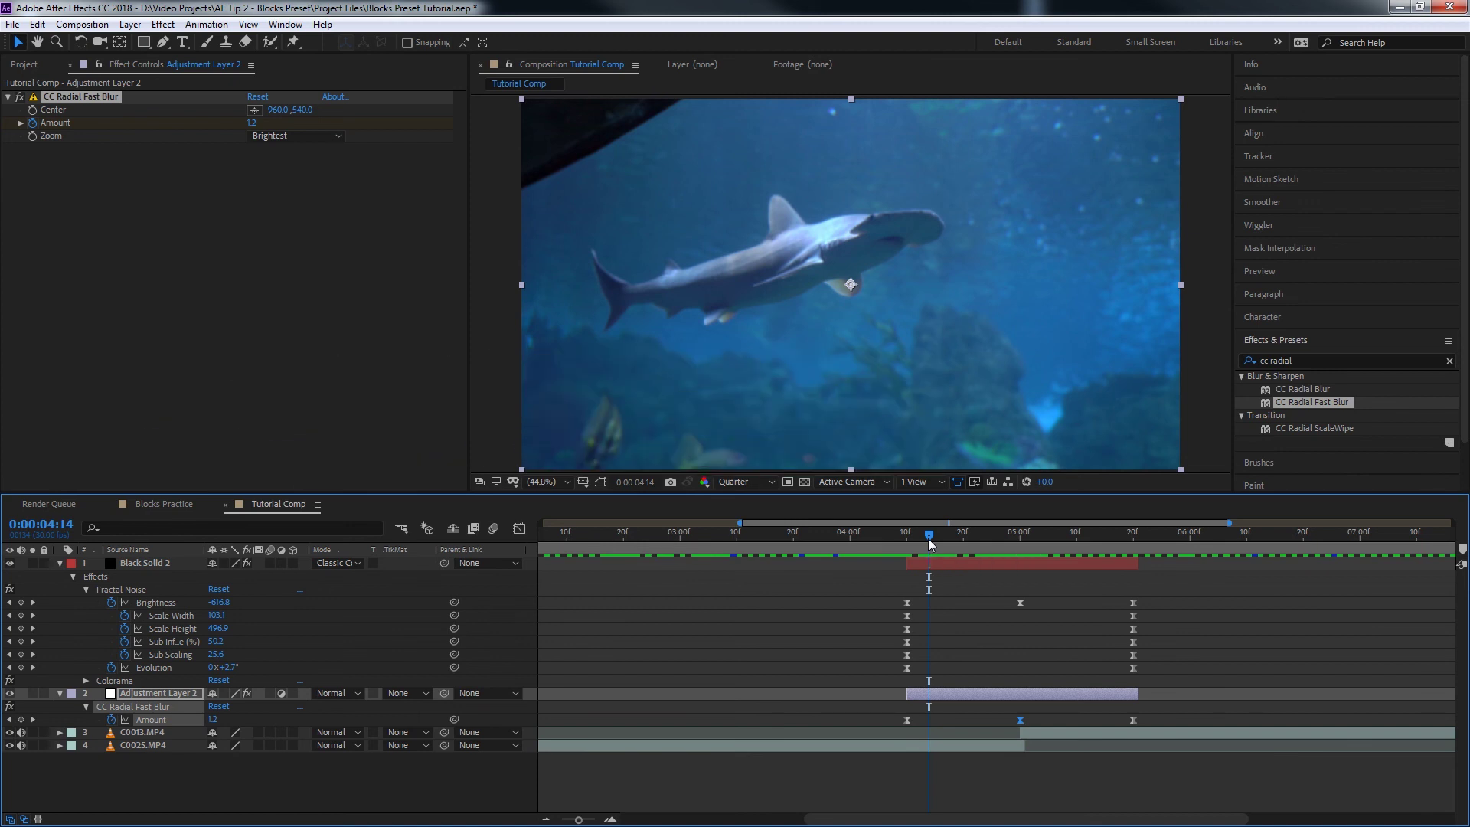
left_click(1298, 346)
left_click(1289, 342)
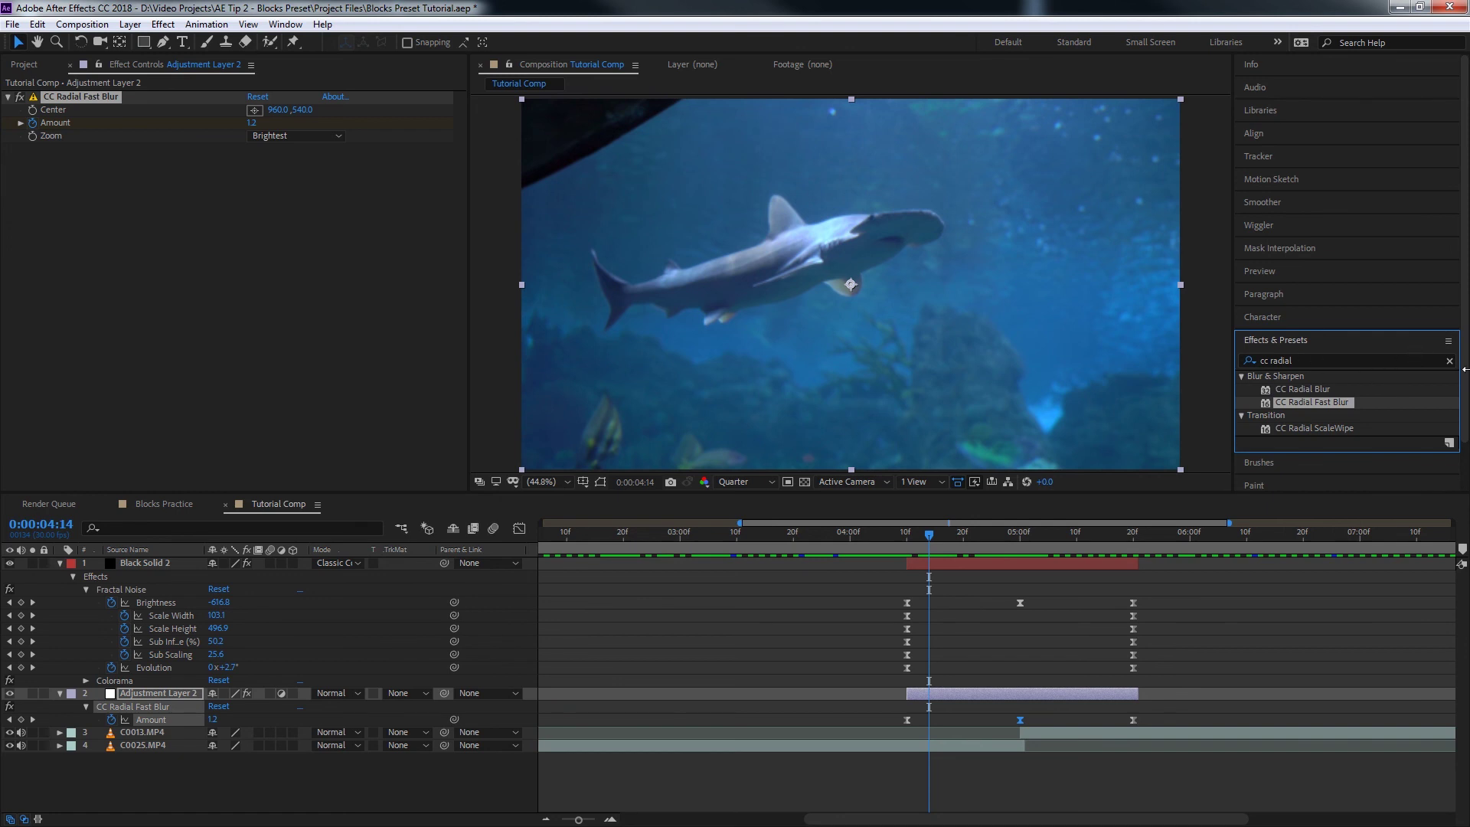
- Clear the effects search and select the Blocks preset under Animation Presets > Backgrounds
left_click(1449, 361)
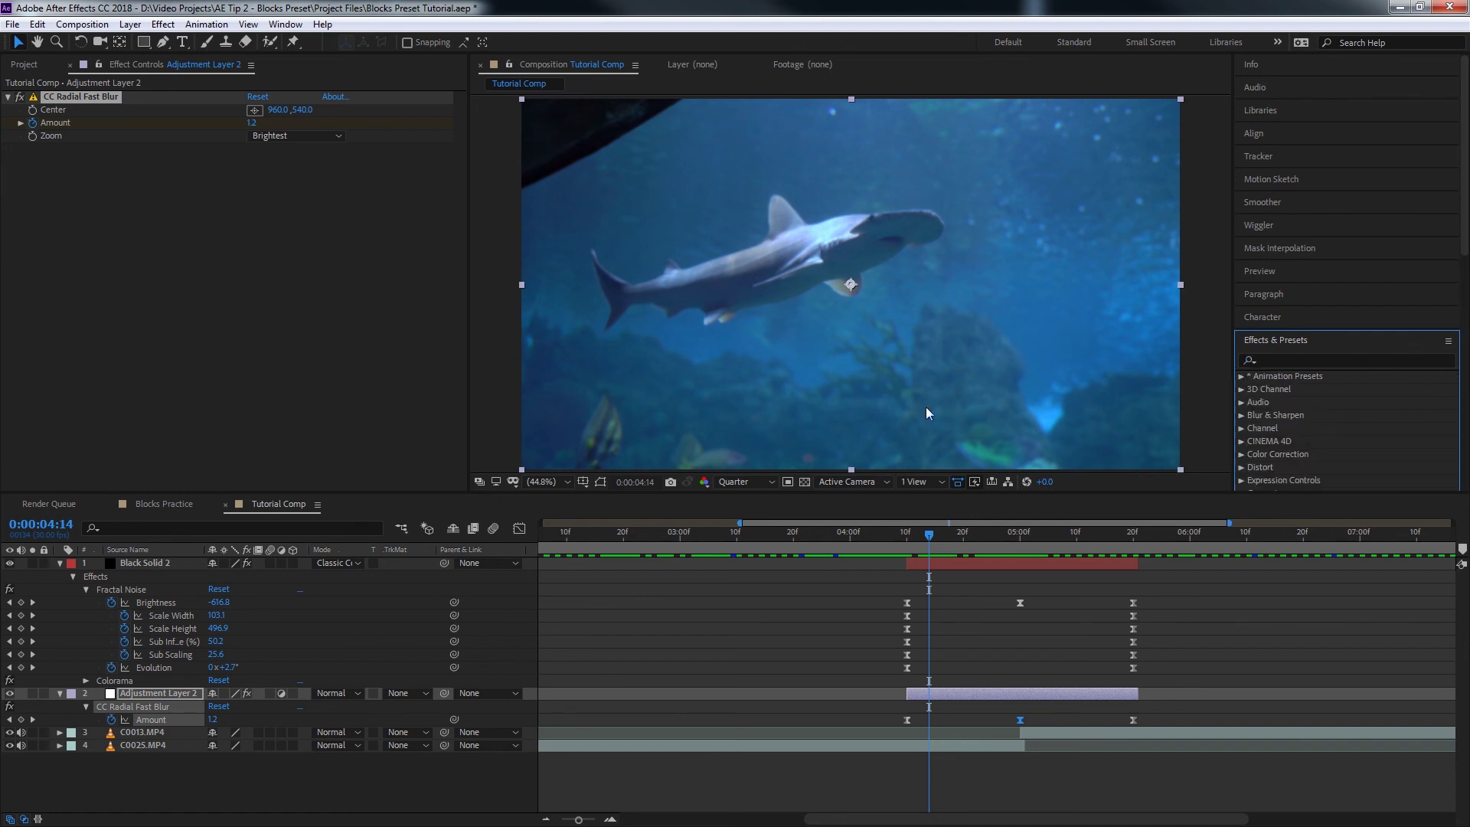
left_click(1242, 377)
left_click(1254, 402)
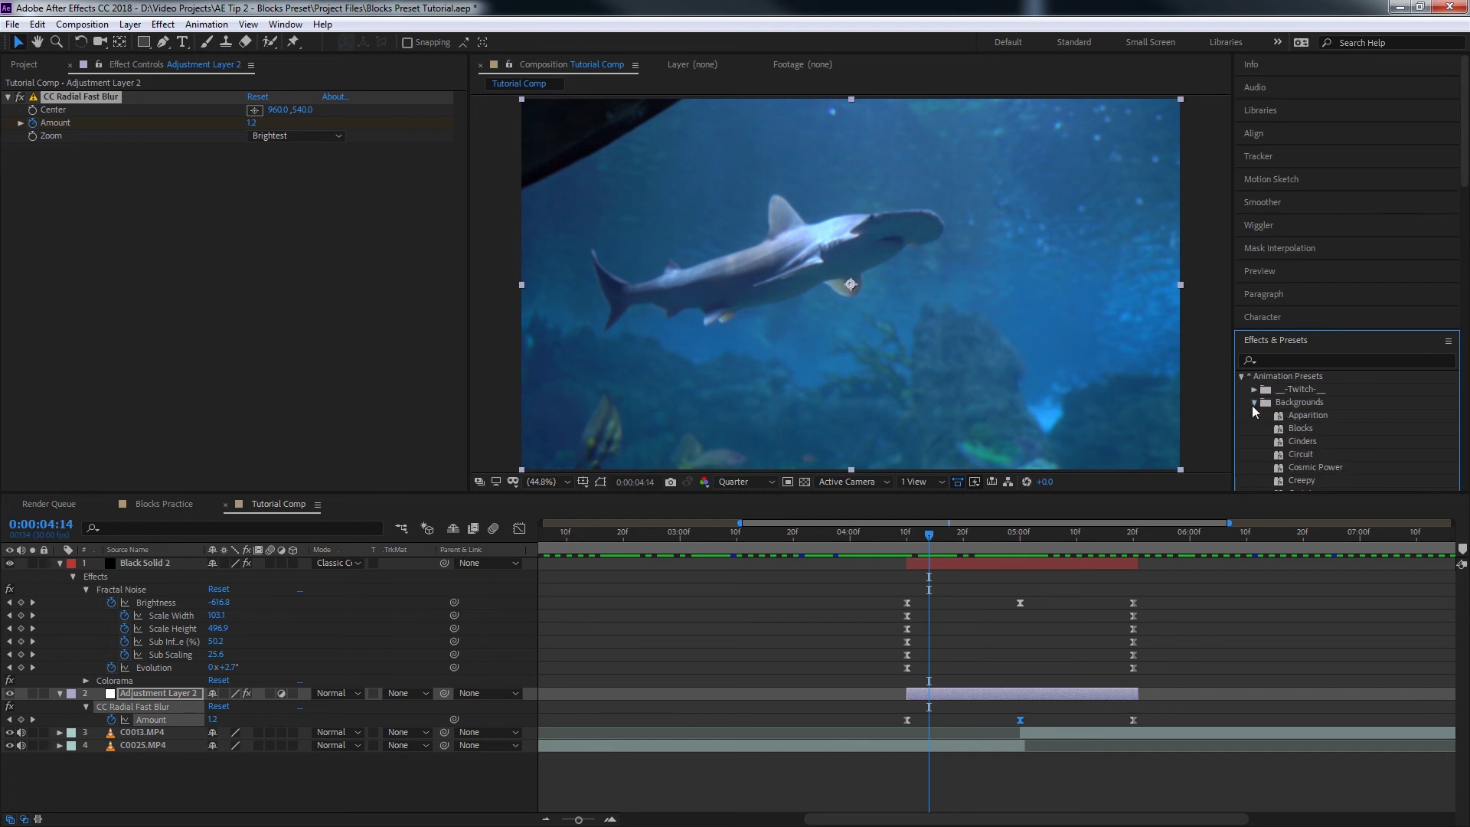
left_click(1300, 428)
- Select Black Solid 2 at the transition start and create a new solid layer
left_click(731, 693)
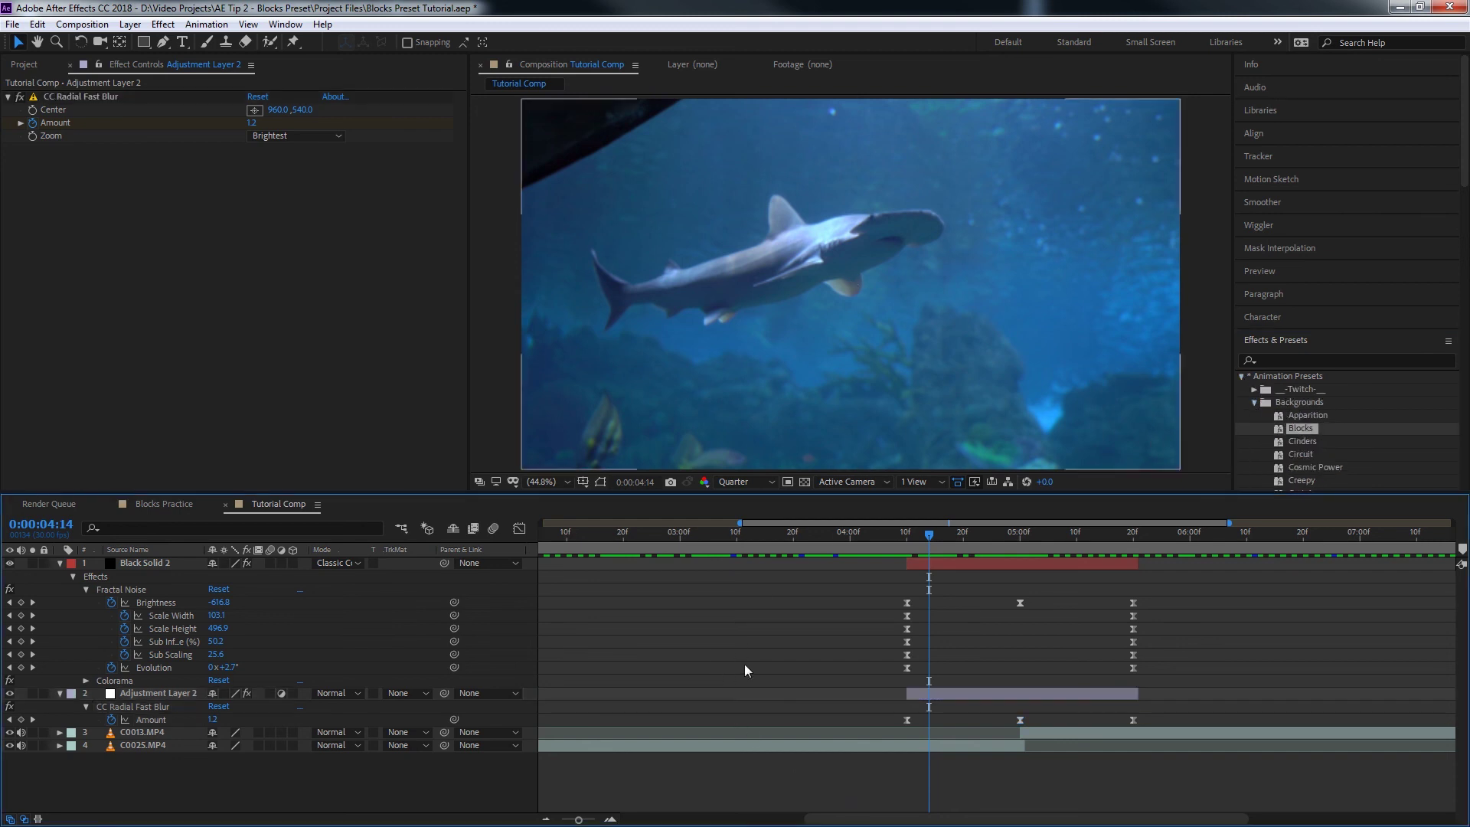
left_click(160, 565)
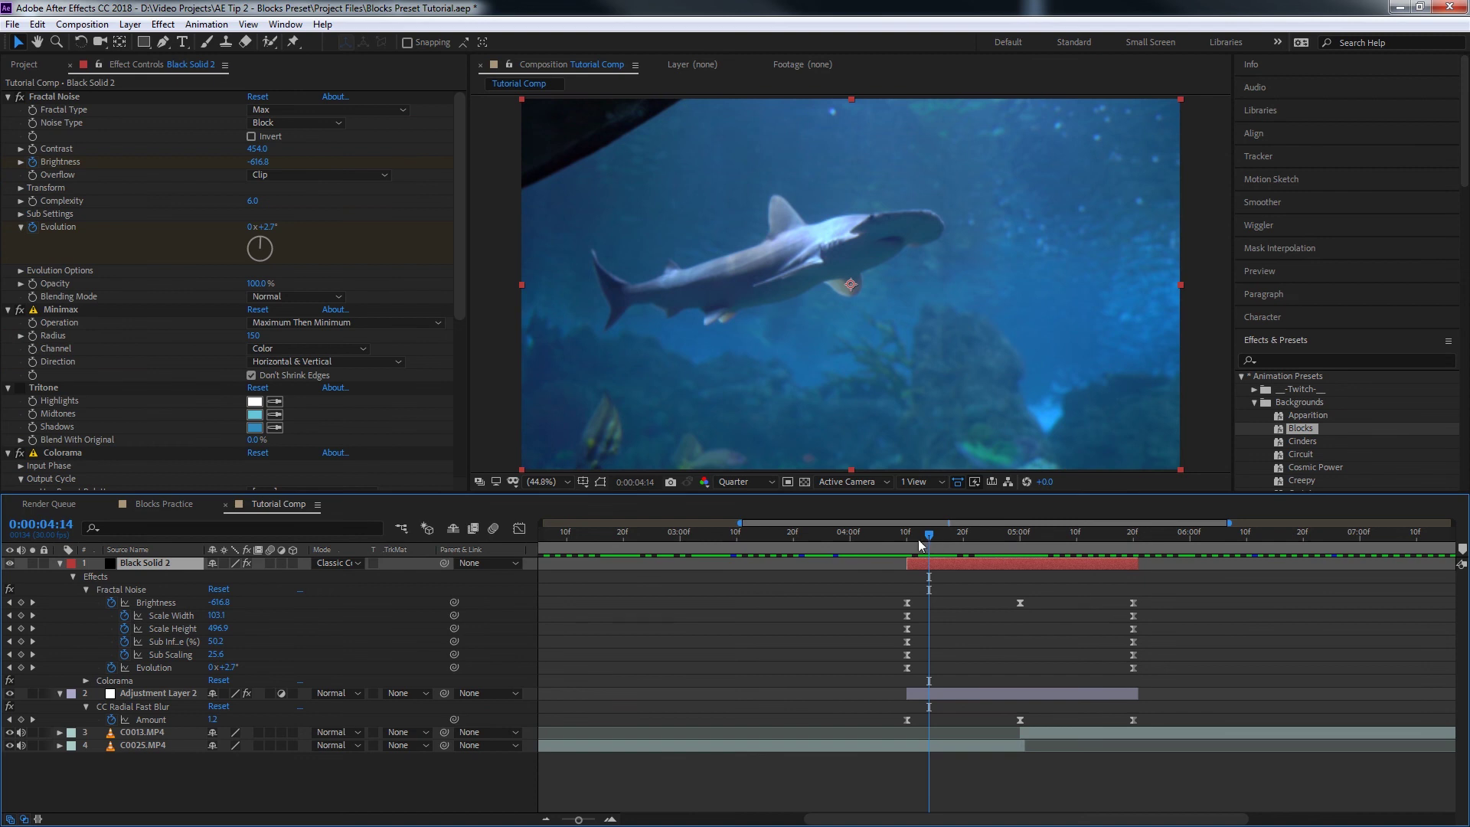
left_click_drag(919, 544, 907, 545)
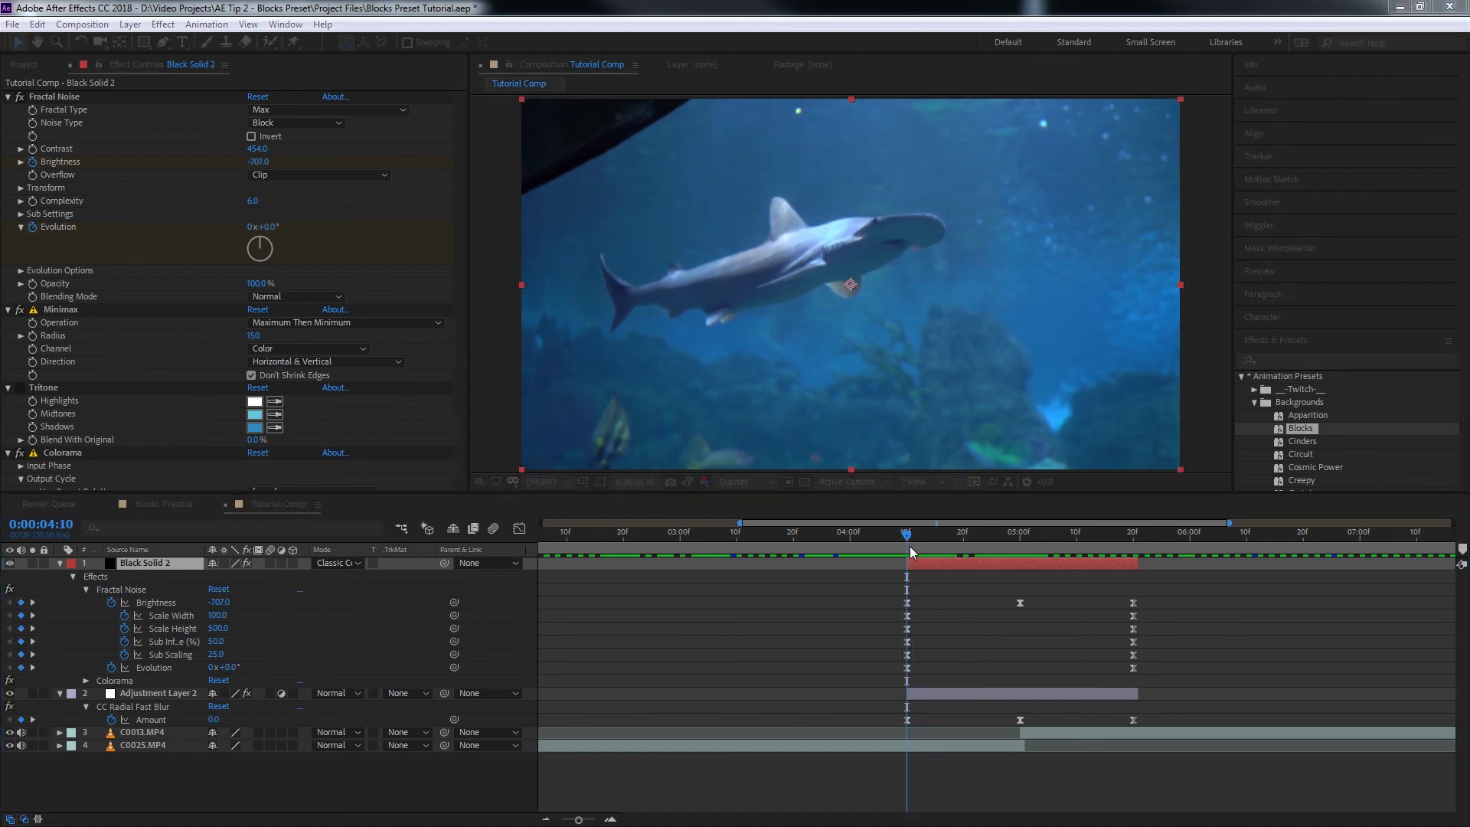
key("ctrl+y")
key("Return")
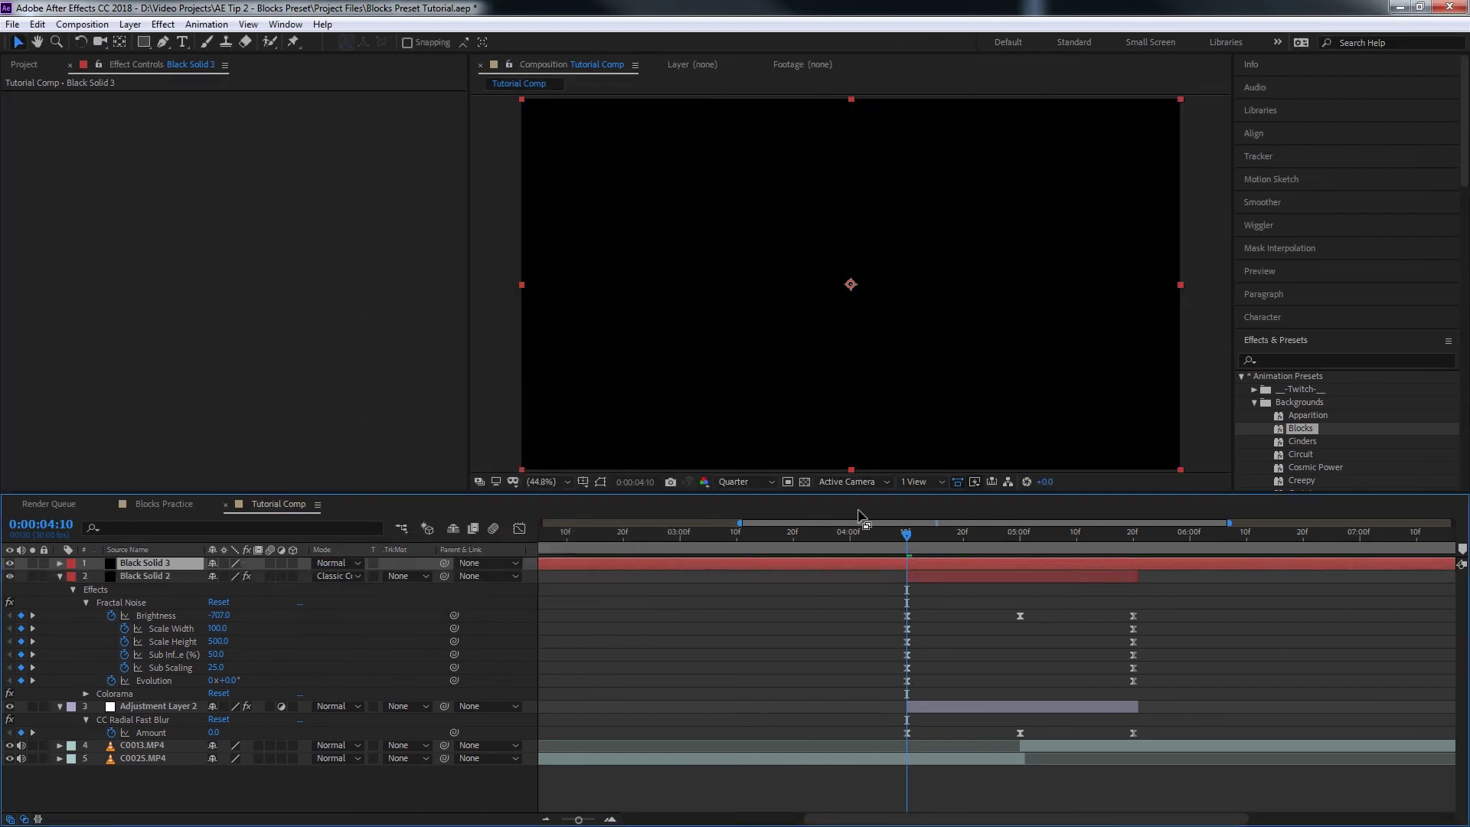
left_click_drag(865, 532, 567, 536)
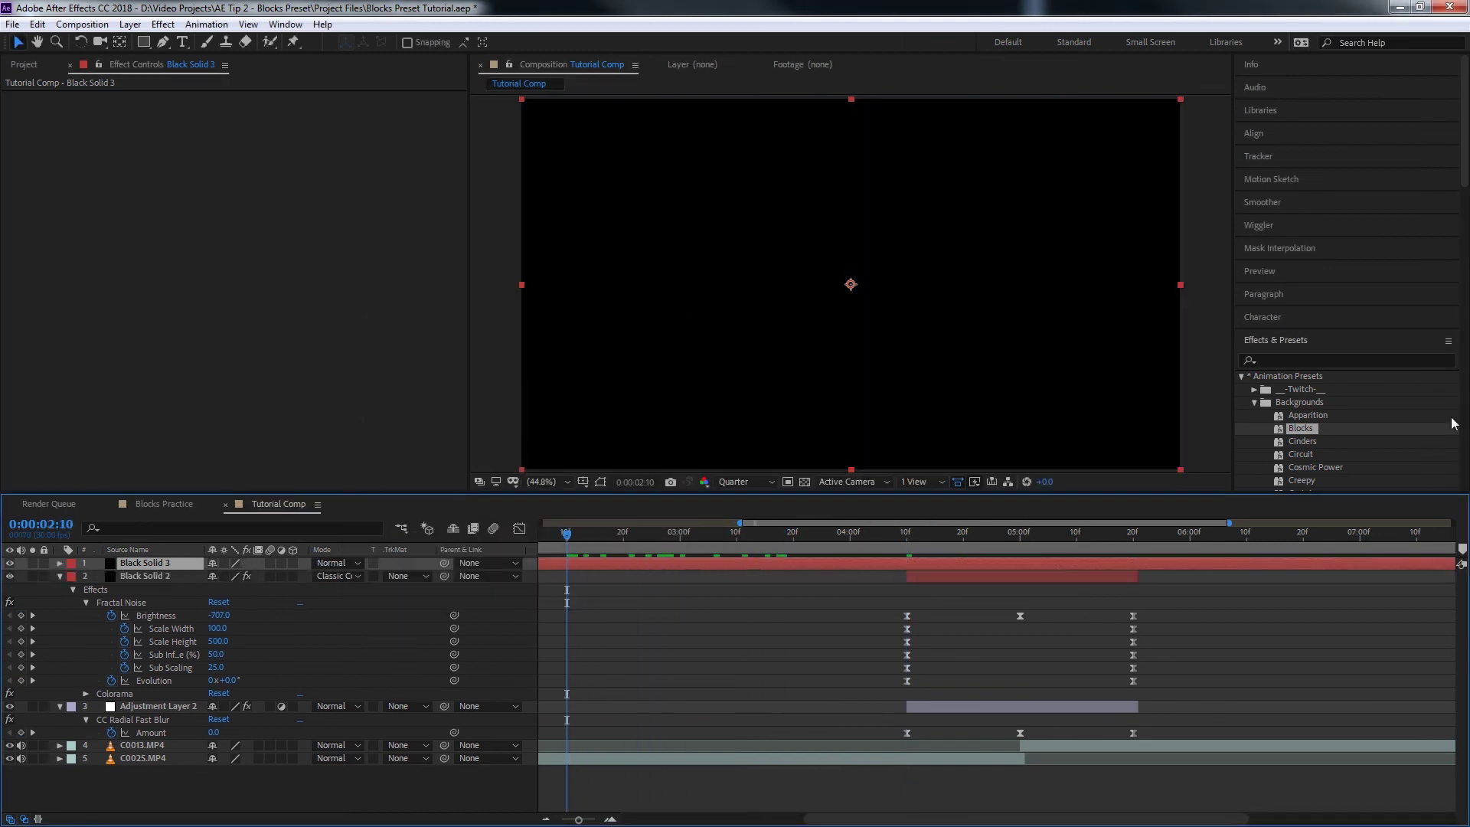
double_click(1294, 430)
left_click_drag(595, 546, 1128, 565)
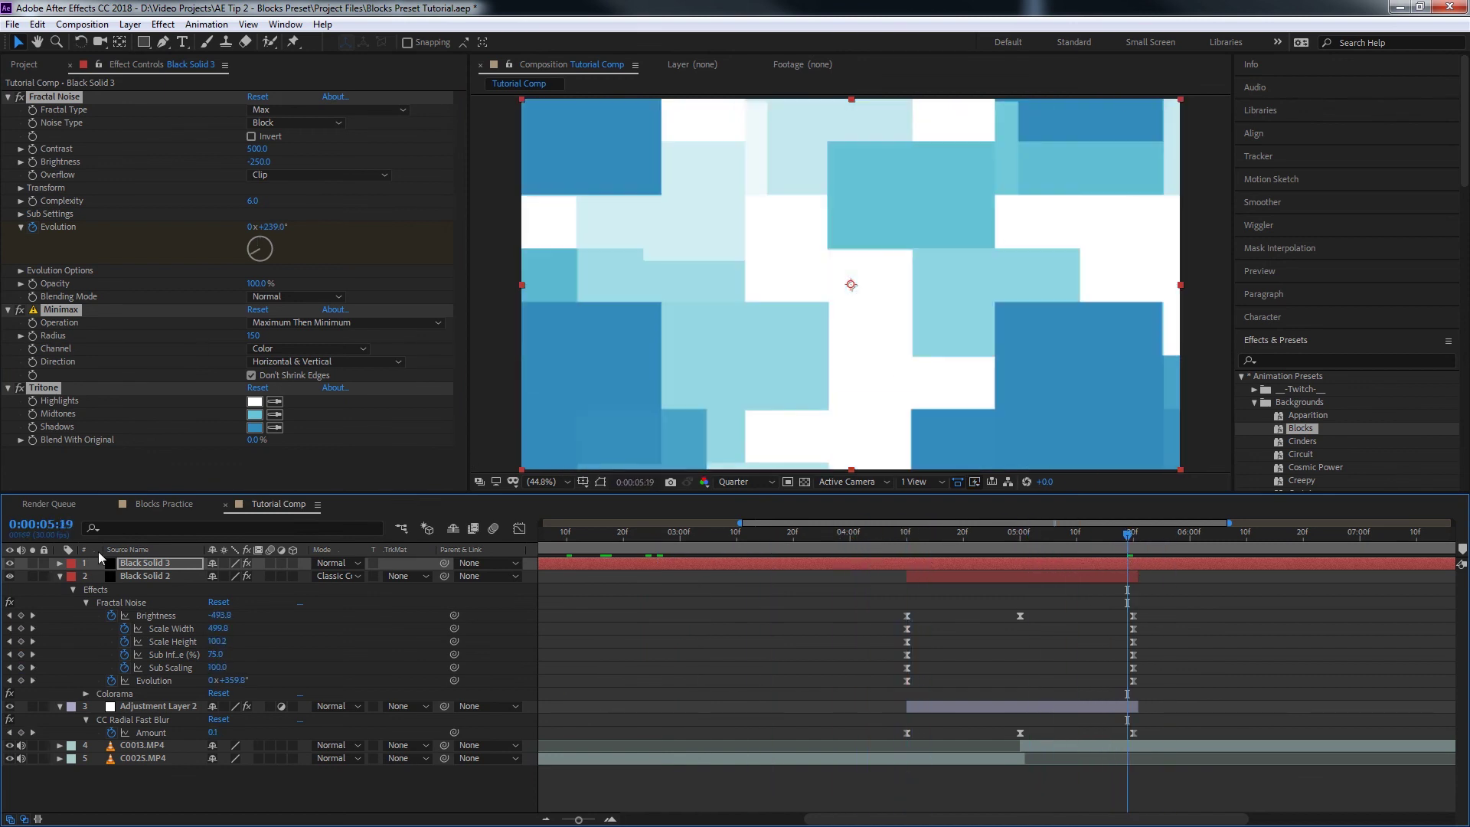
left_click(166, 563)
key("Delete")
left_click(958, 537)
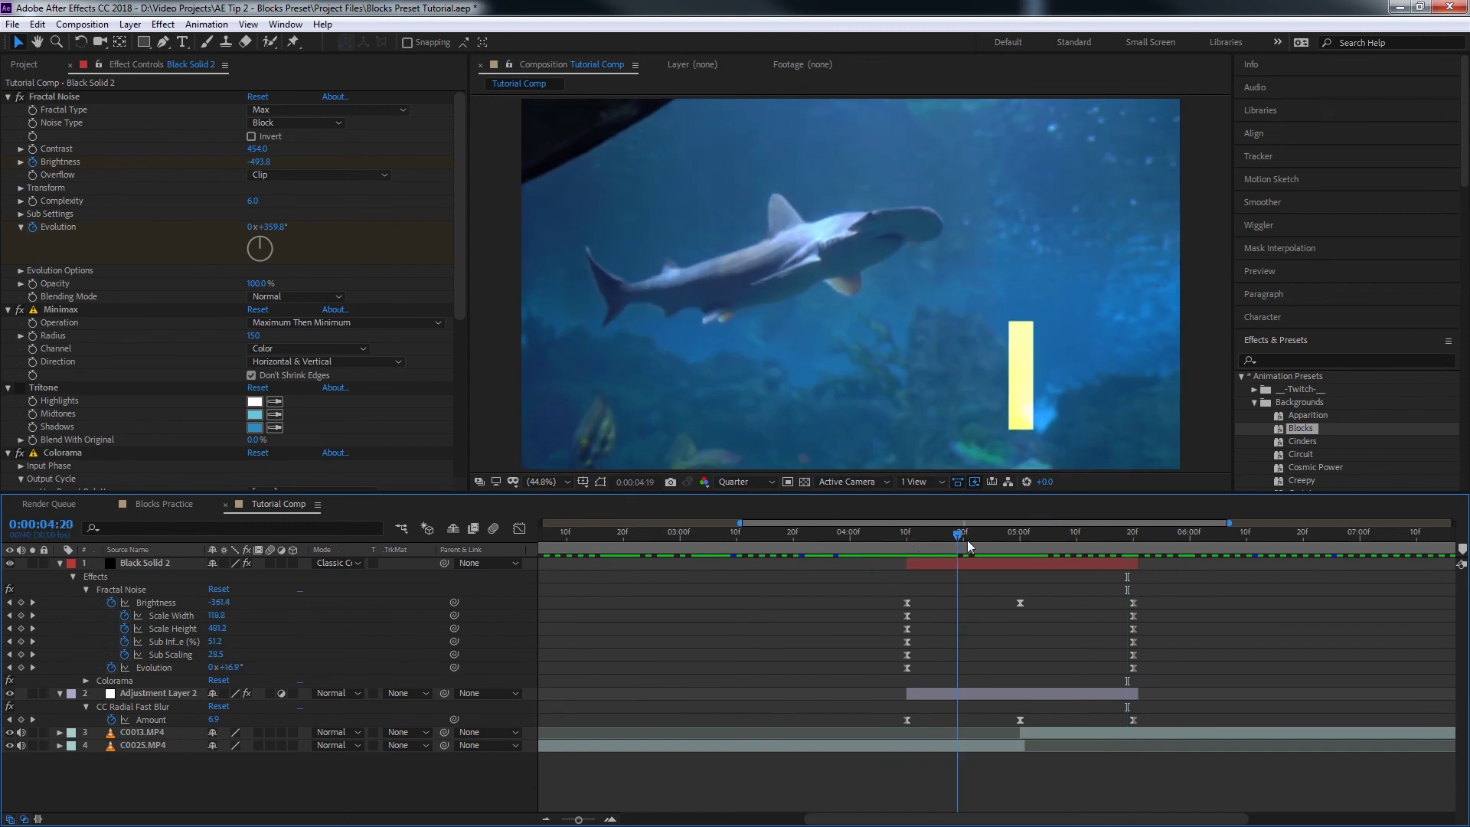
left_click_drag(967, 540, 906, 540)
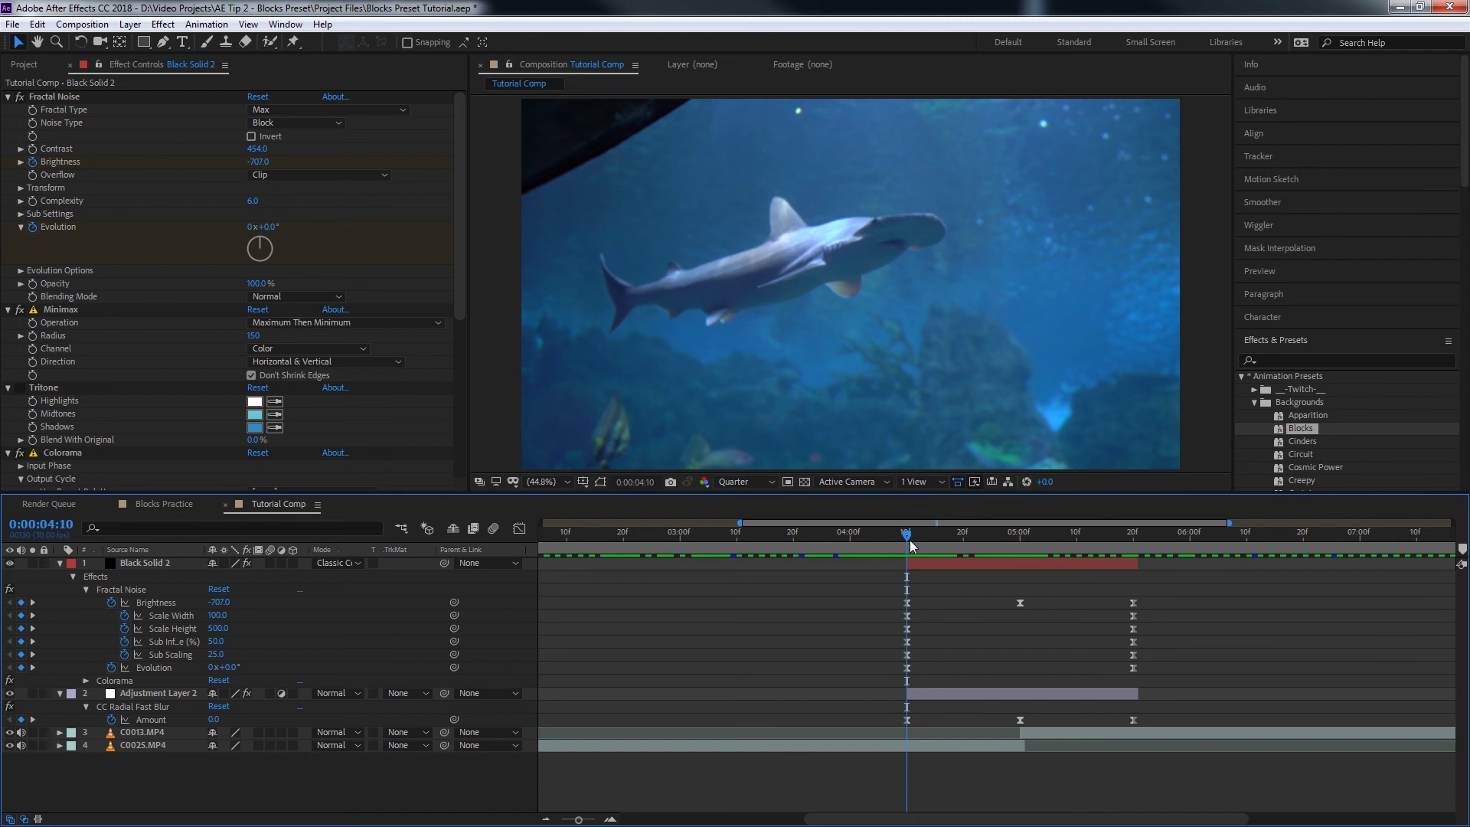
left_click(1301, 441)
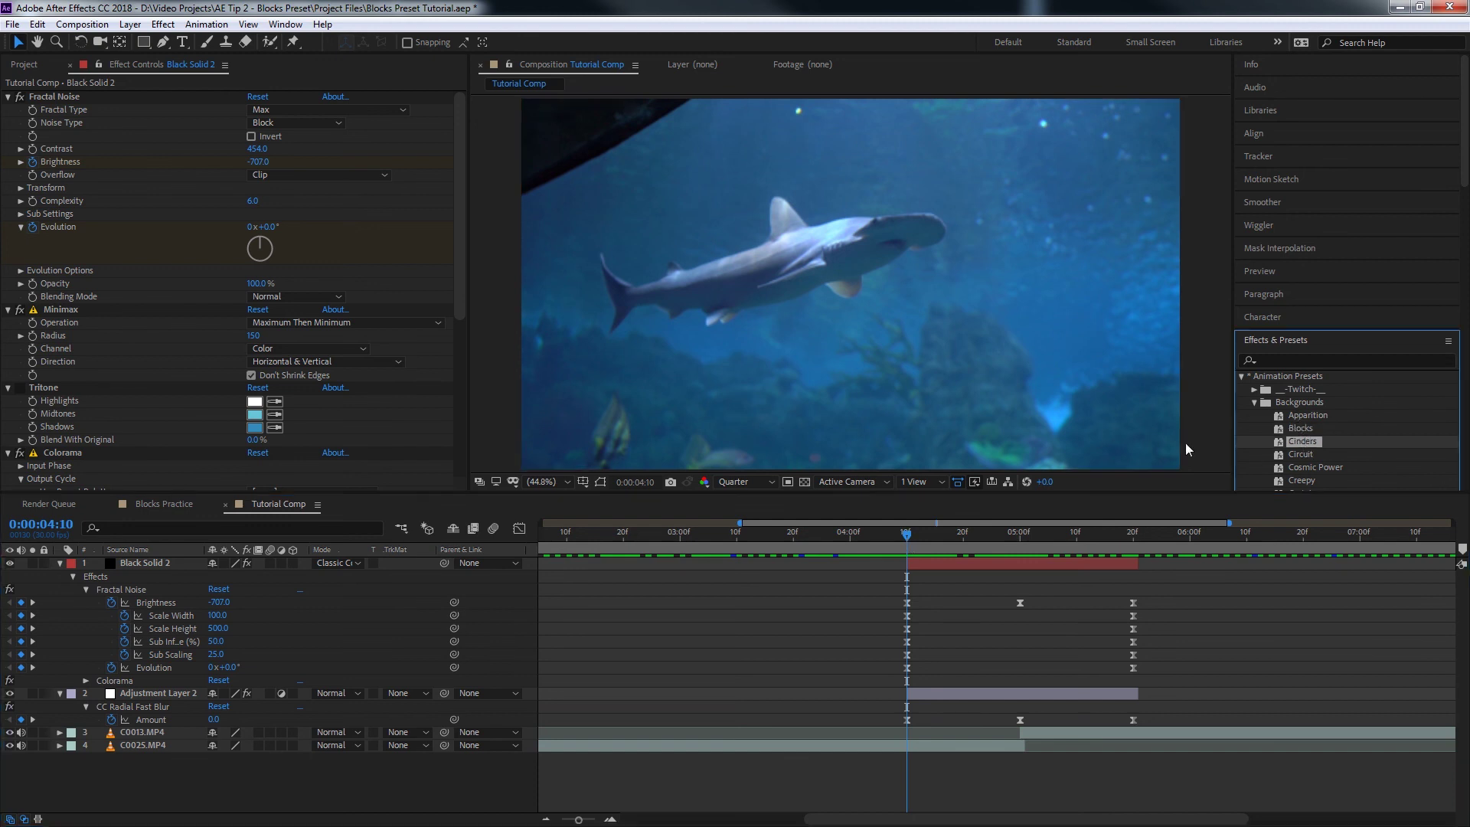